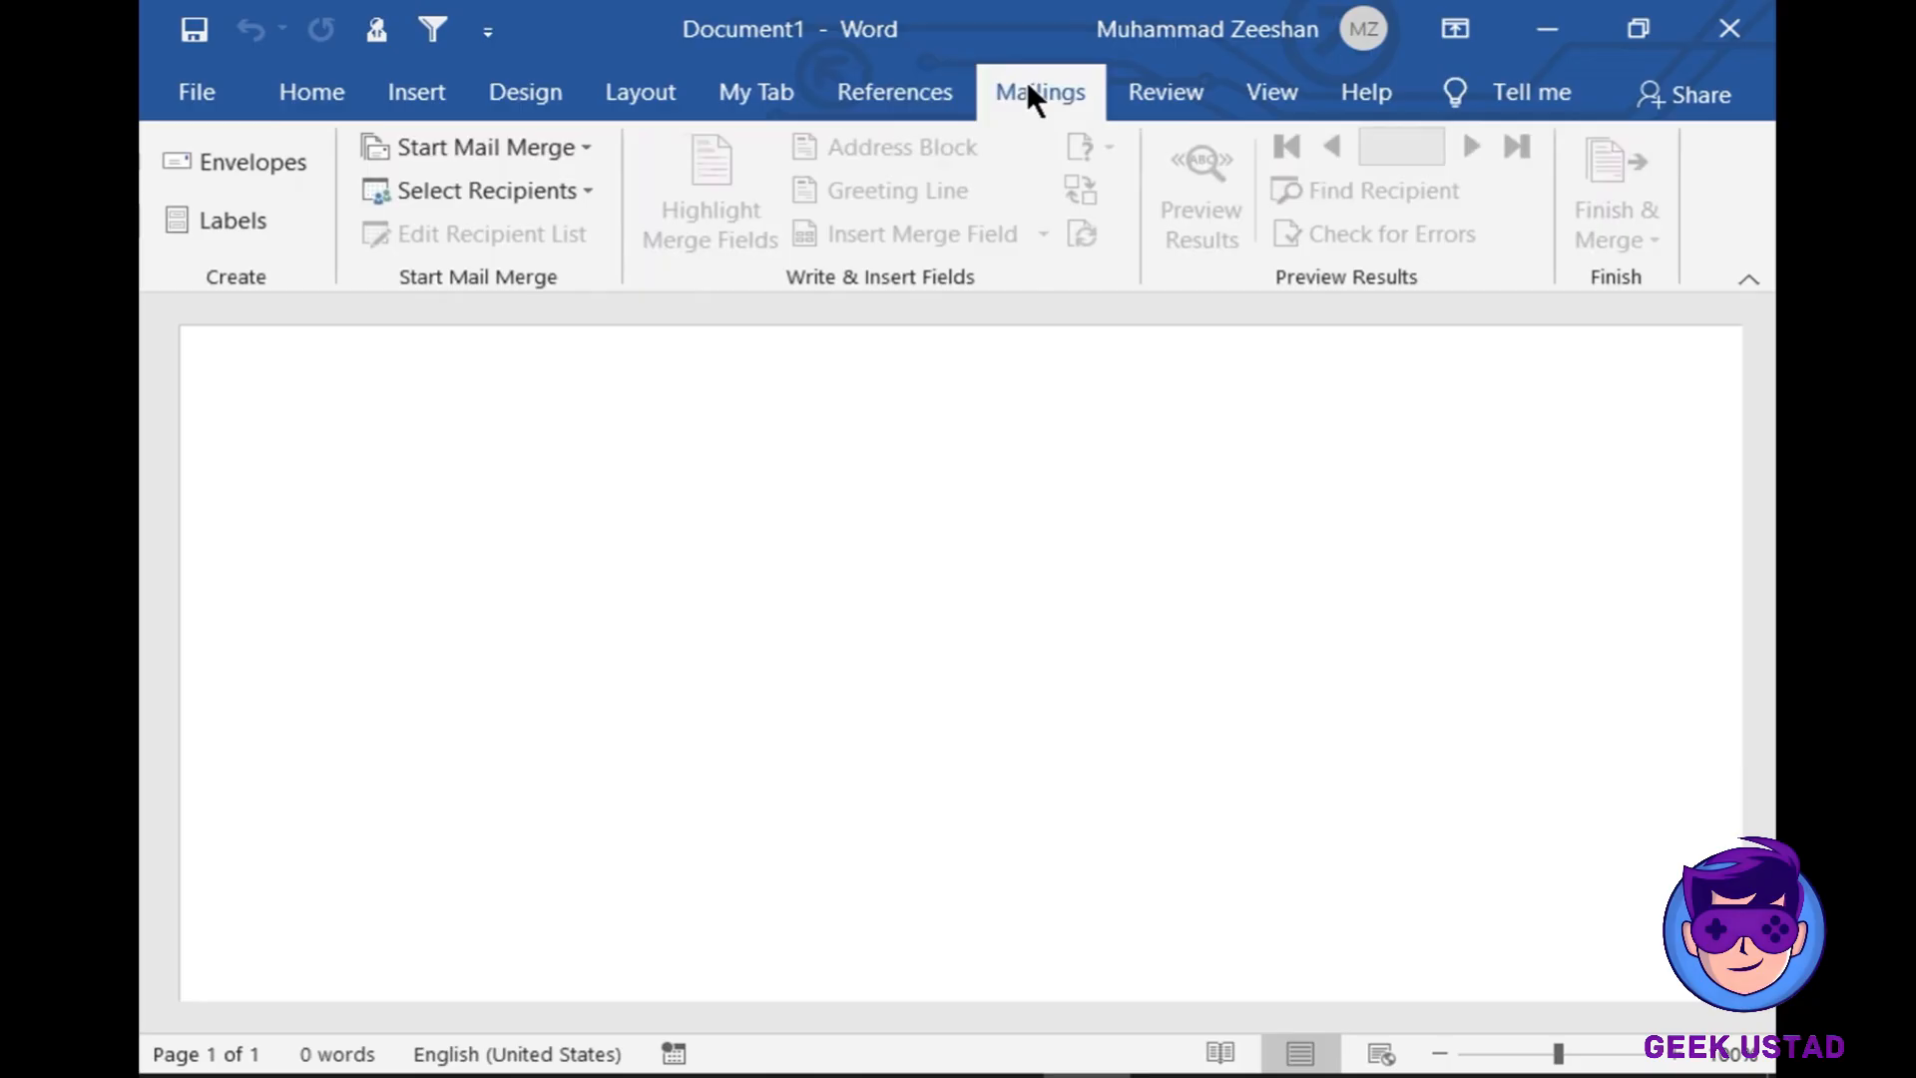
- Look through the Review, View and Help tabs, then go to the File backstage
left_click(1173, 90)
left_click(1273, 85)
left_click(1367, 93)
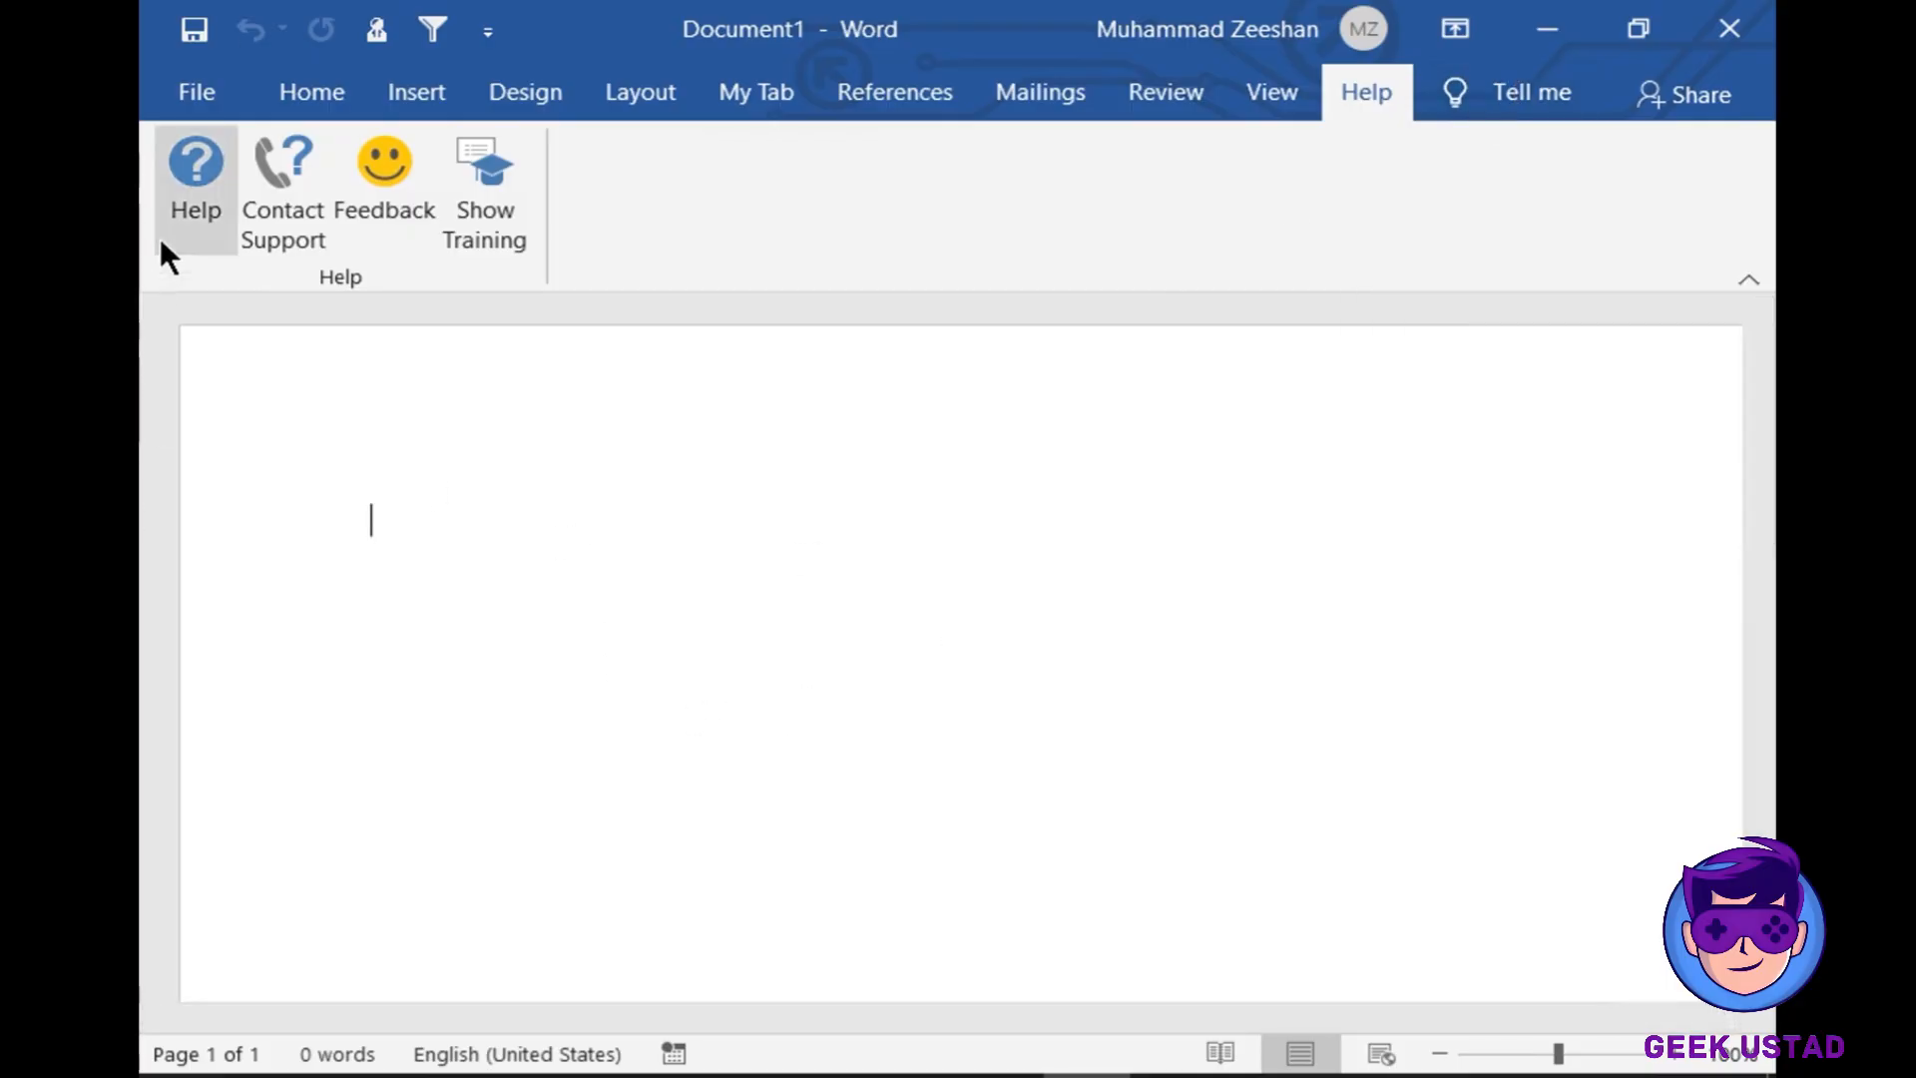
left_click(218, 94)
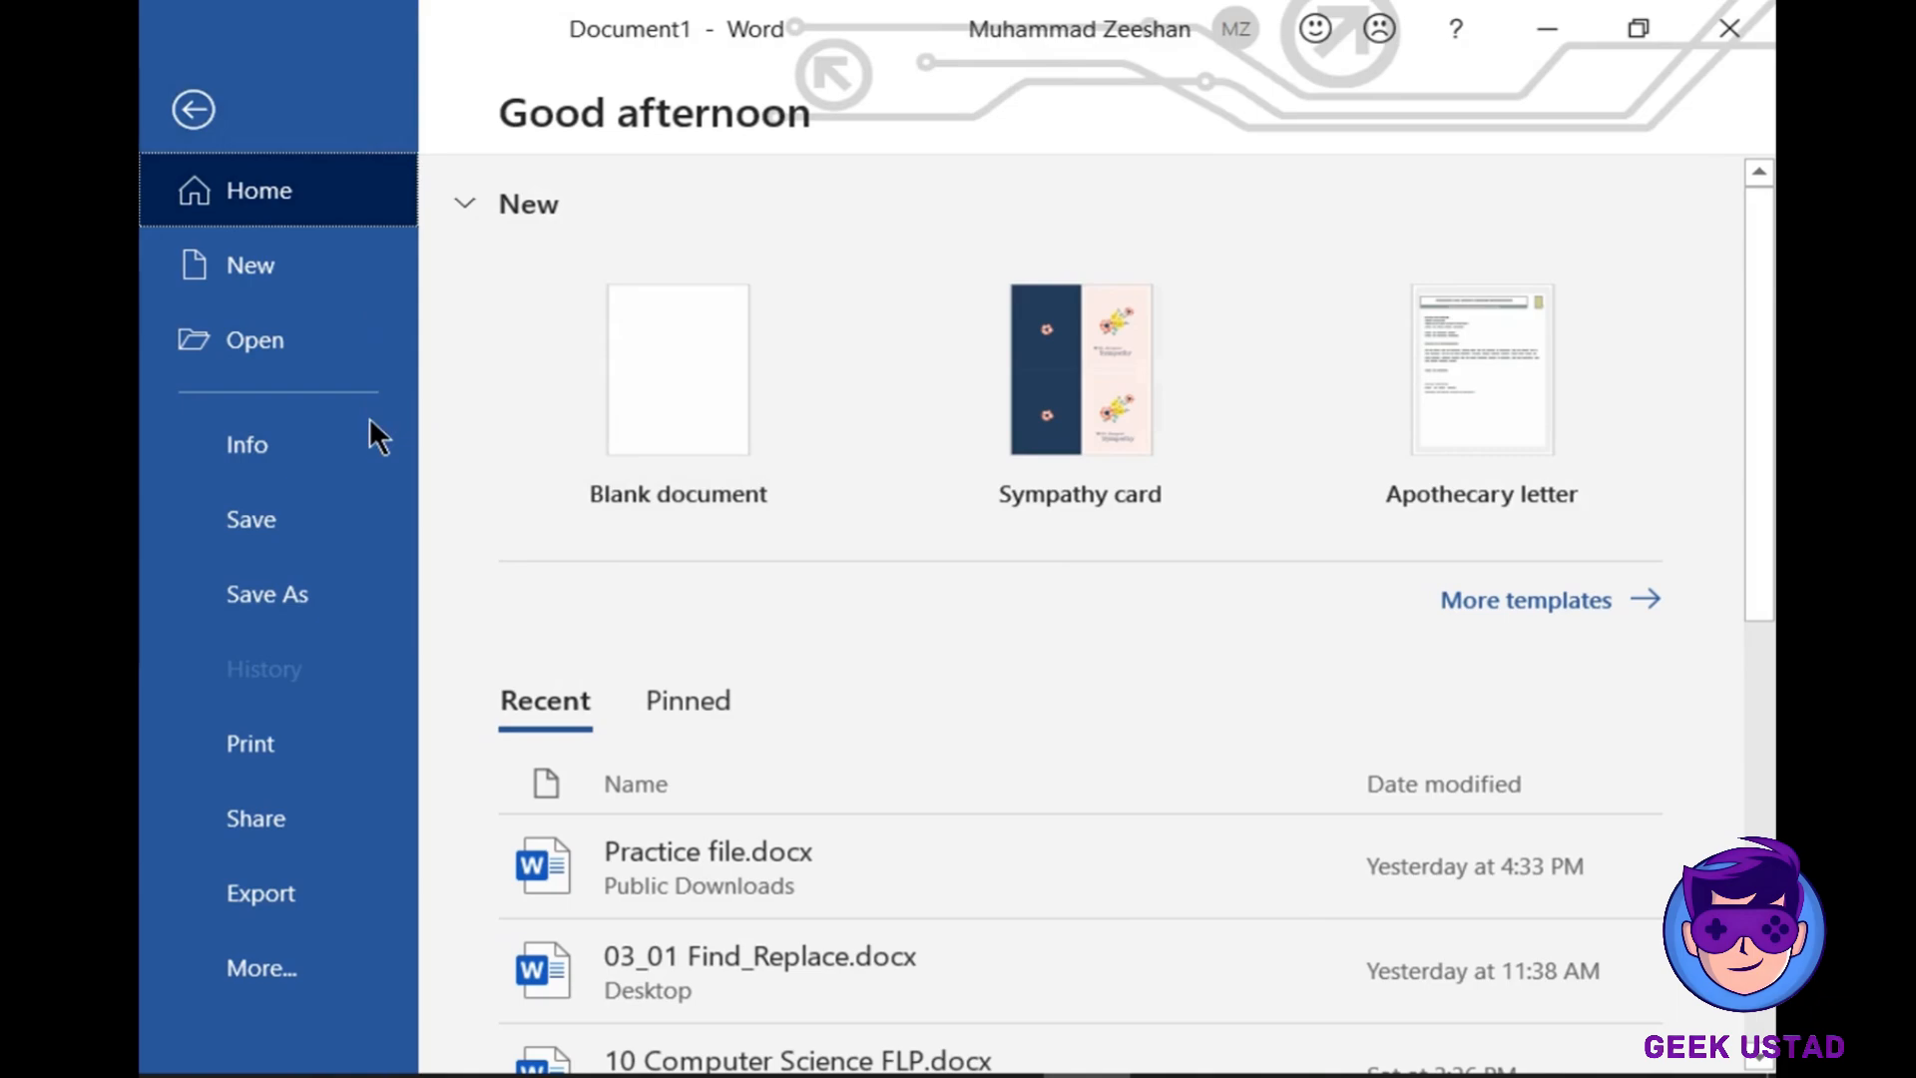
- Open Word Options from the More menu in the File backstage
left_click(381, 976)
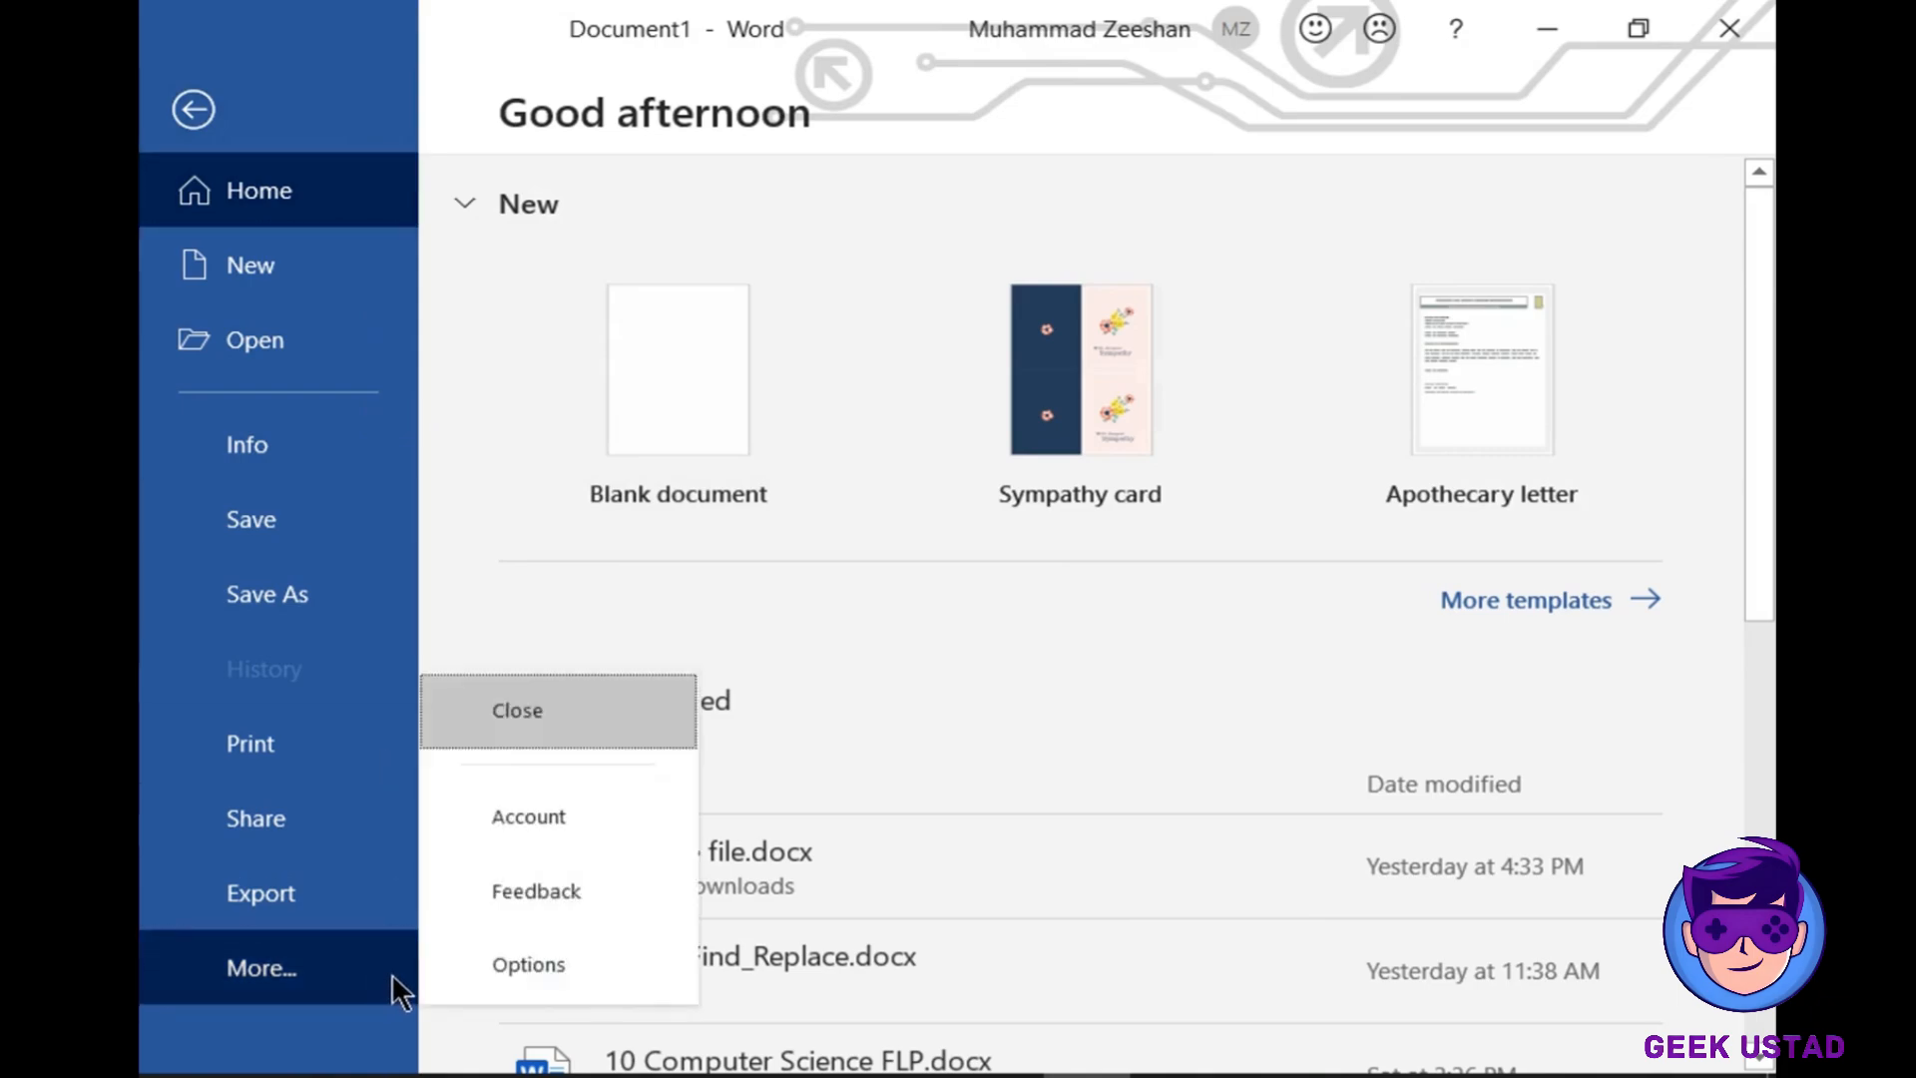
left_click(544, 978)
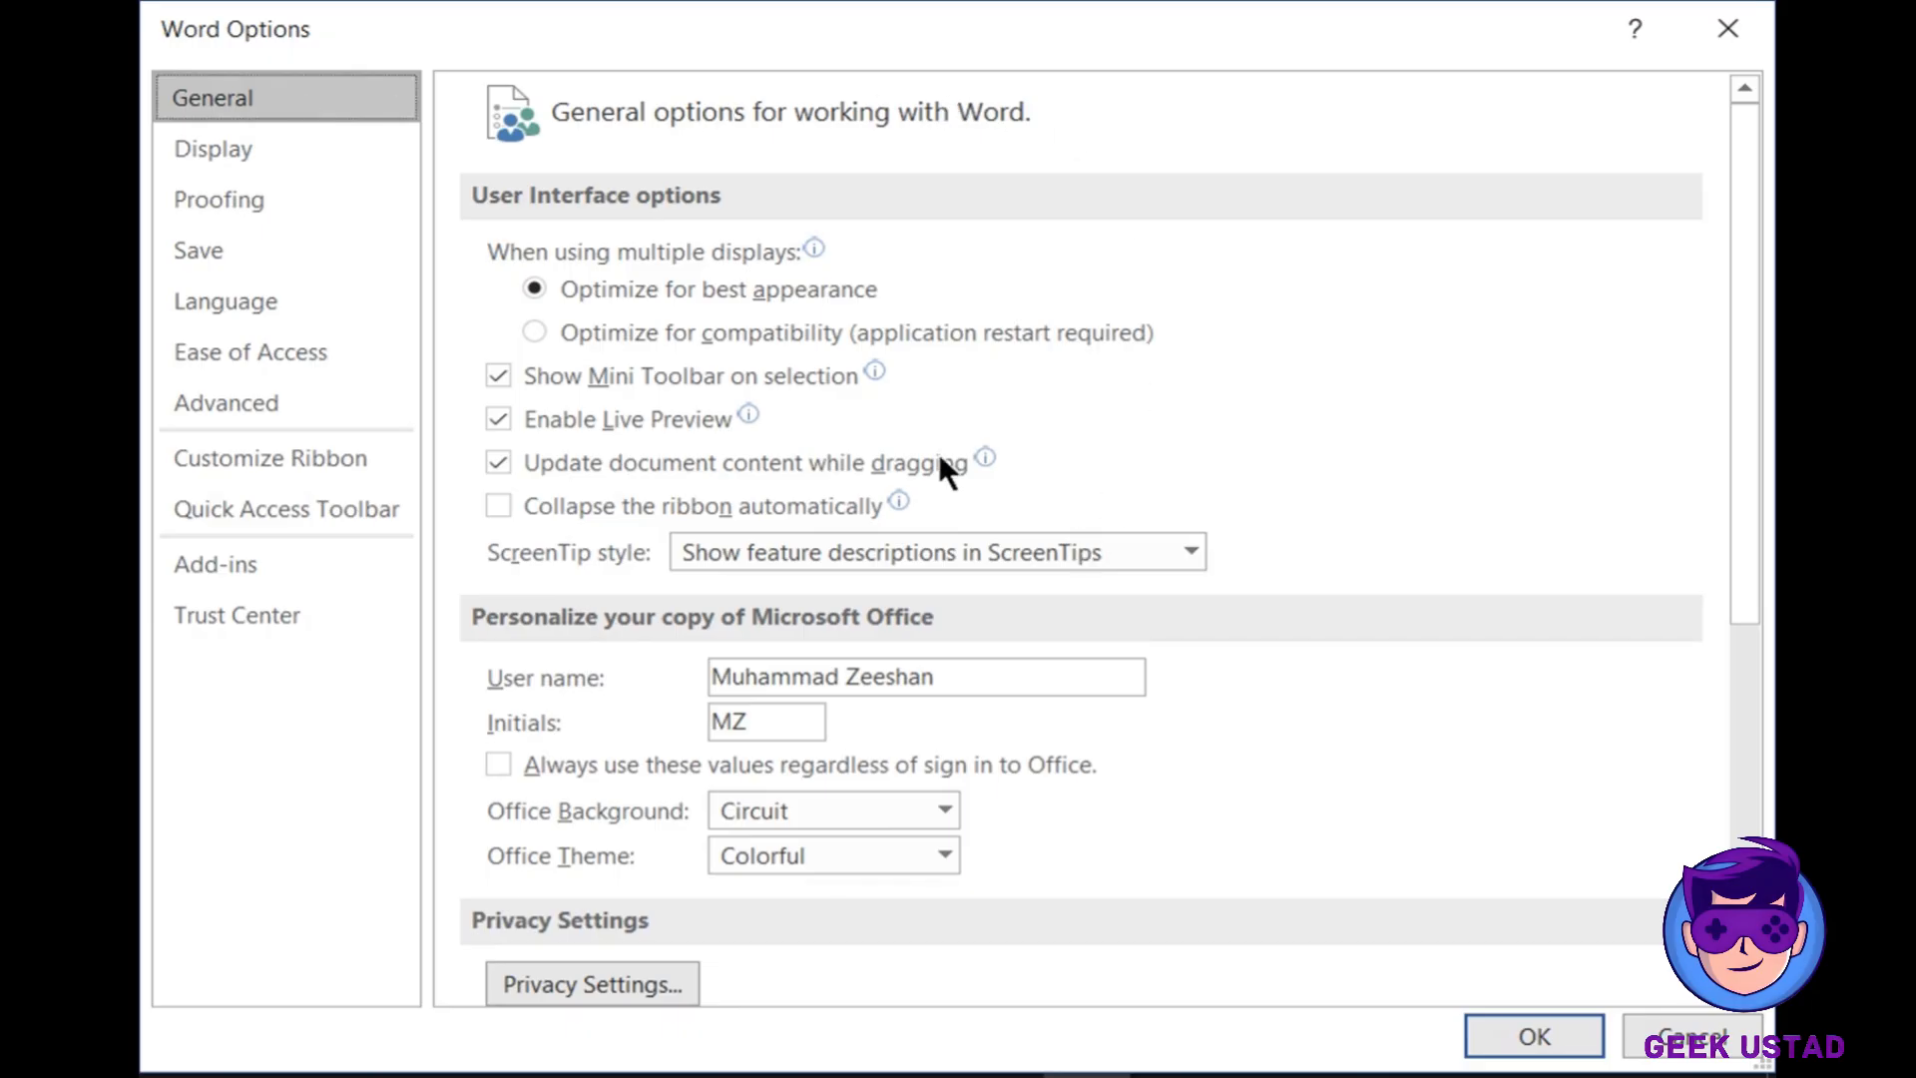
scroll(996, 619, "down", 3)
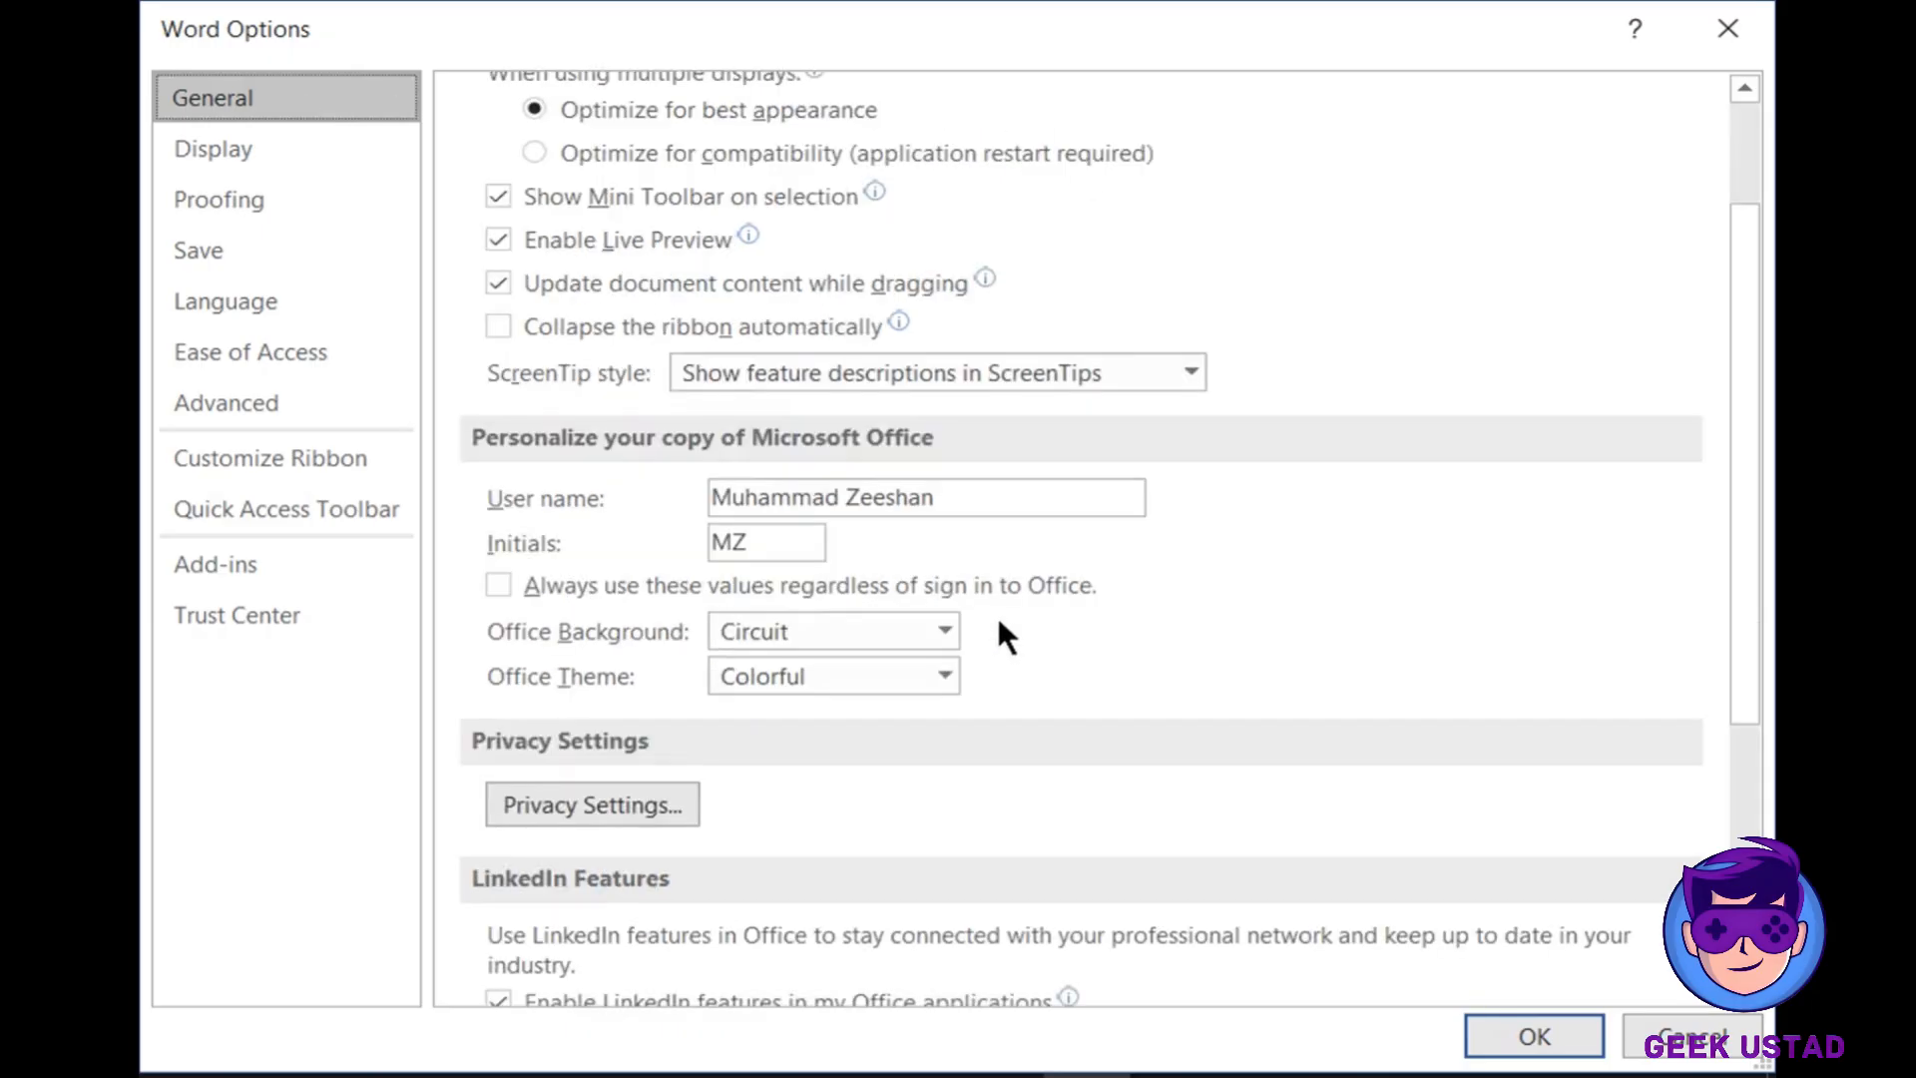
scroll(1003, 636, "up", 3)
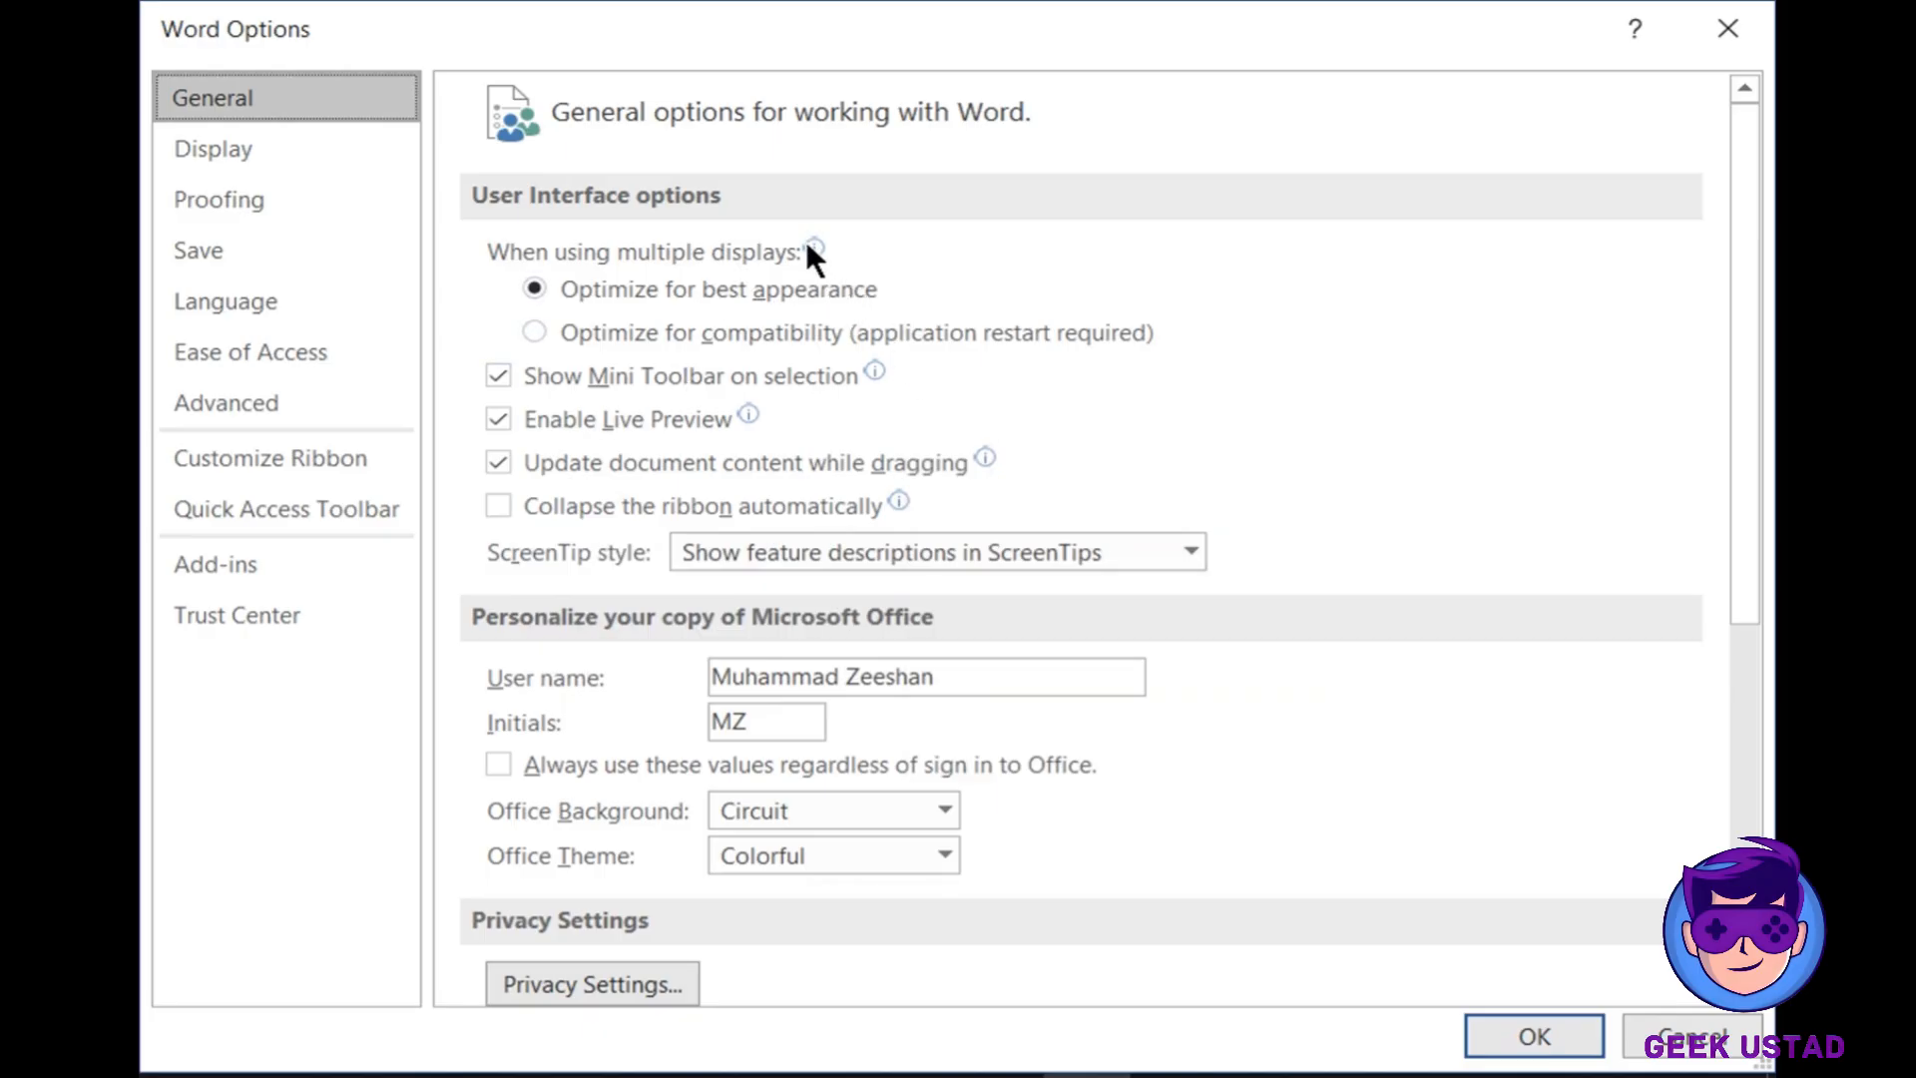
mouse_move(812, 242)
left_click(536, 329)
left_click(535, 289)
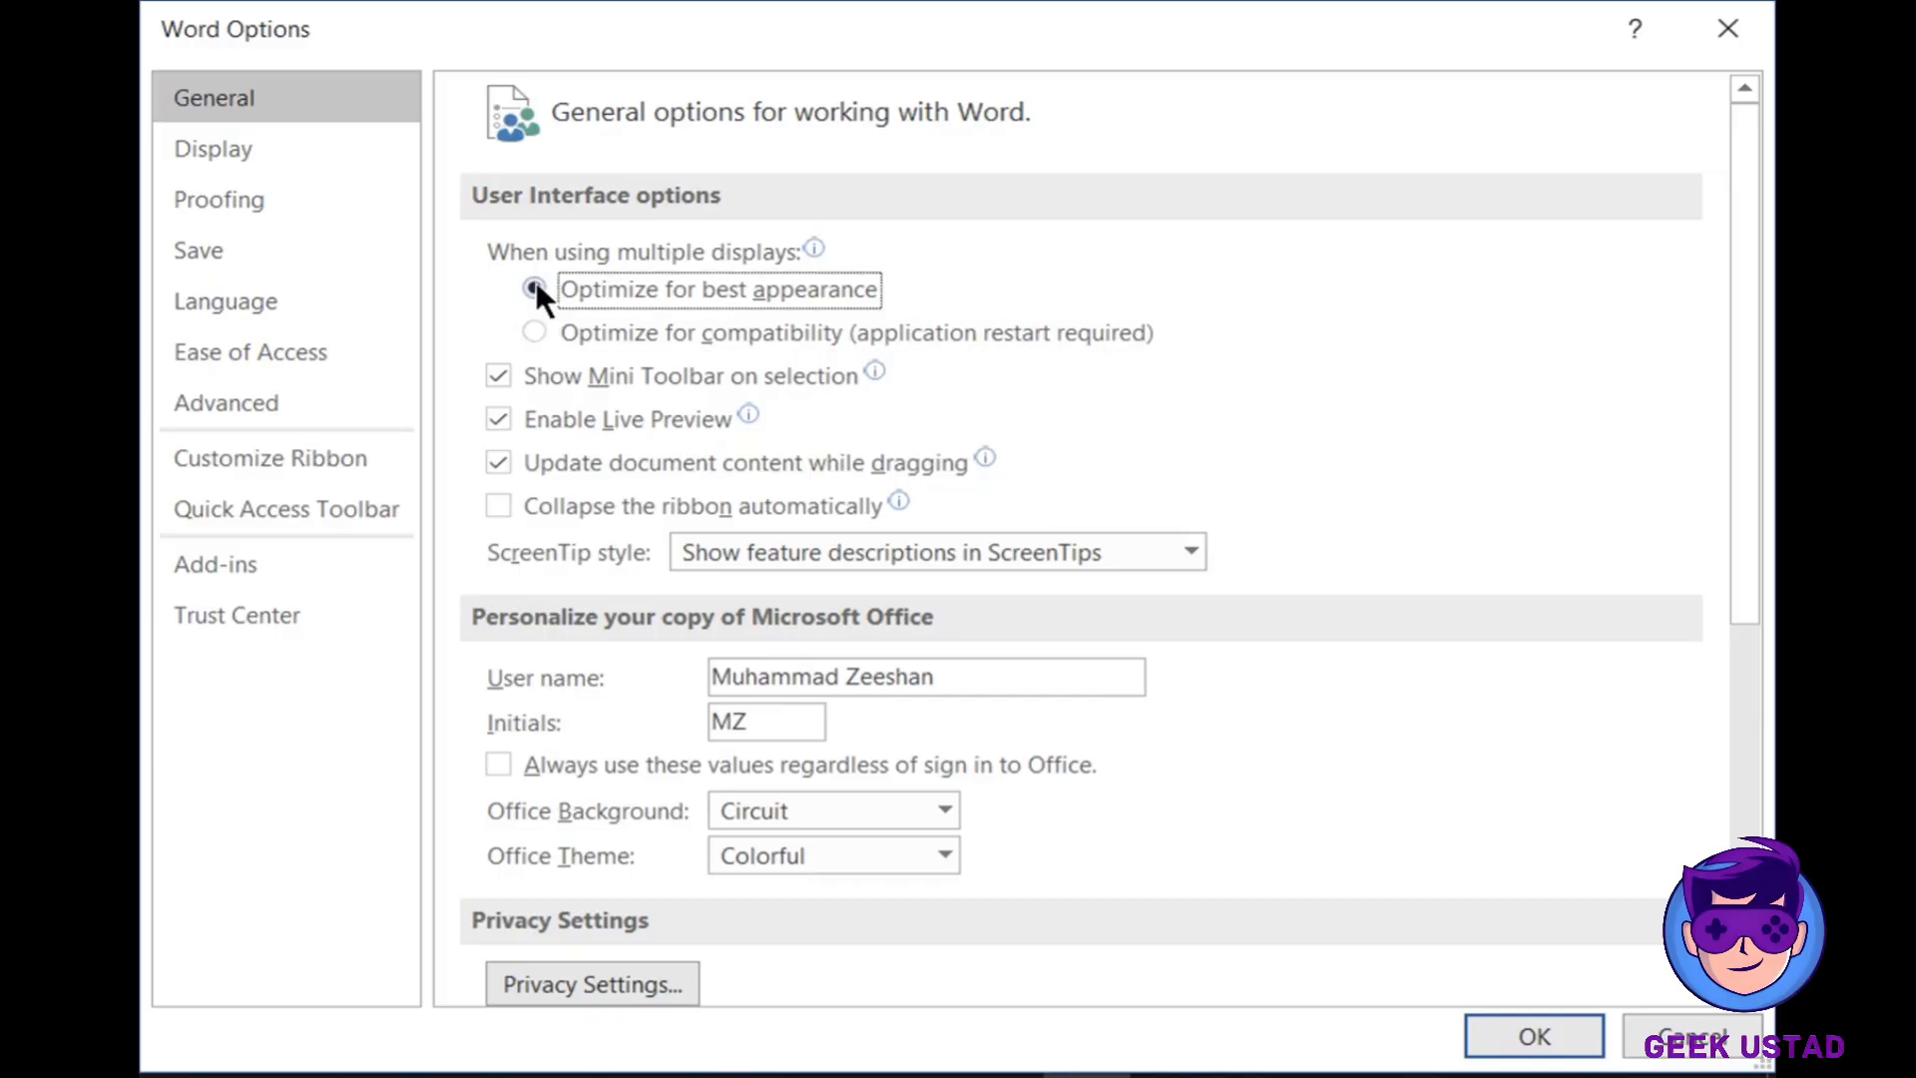
left_click(543, 319)
left_click(548, 287)
mouse_move(840, 287)
left_click(533, 329)
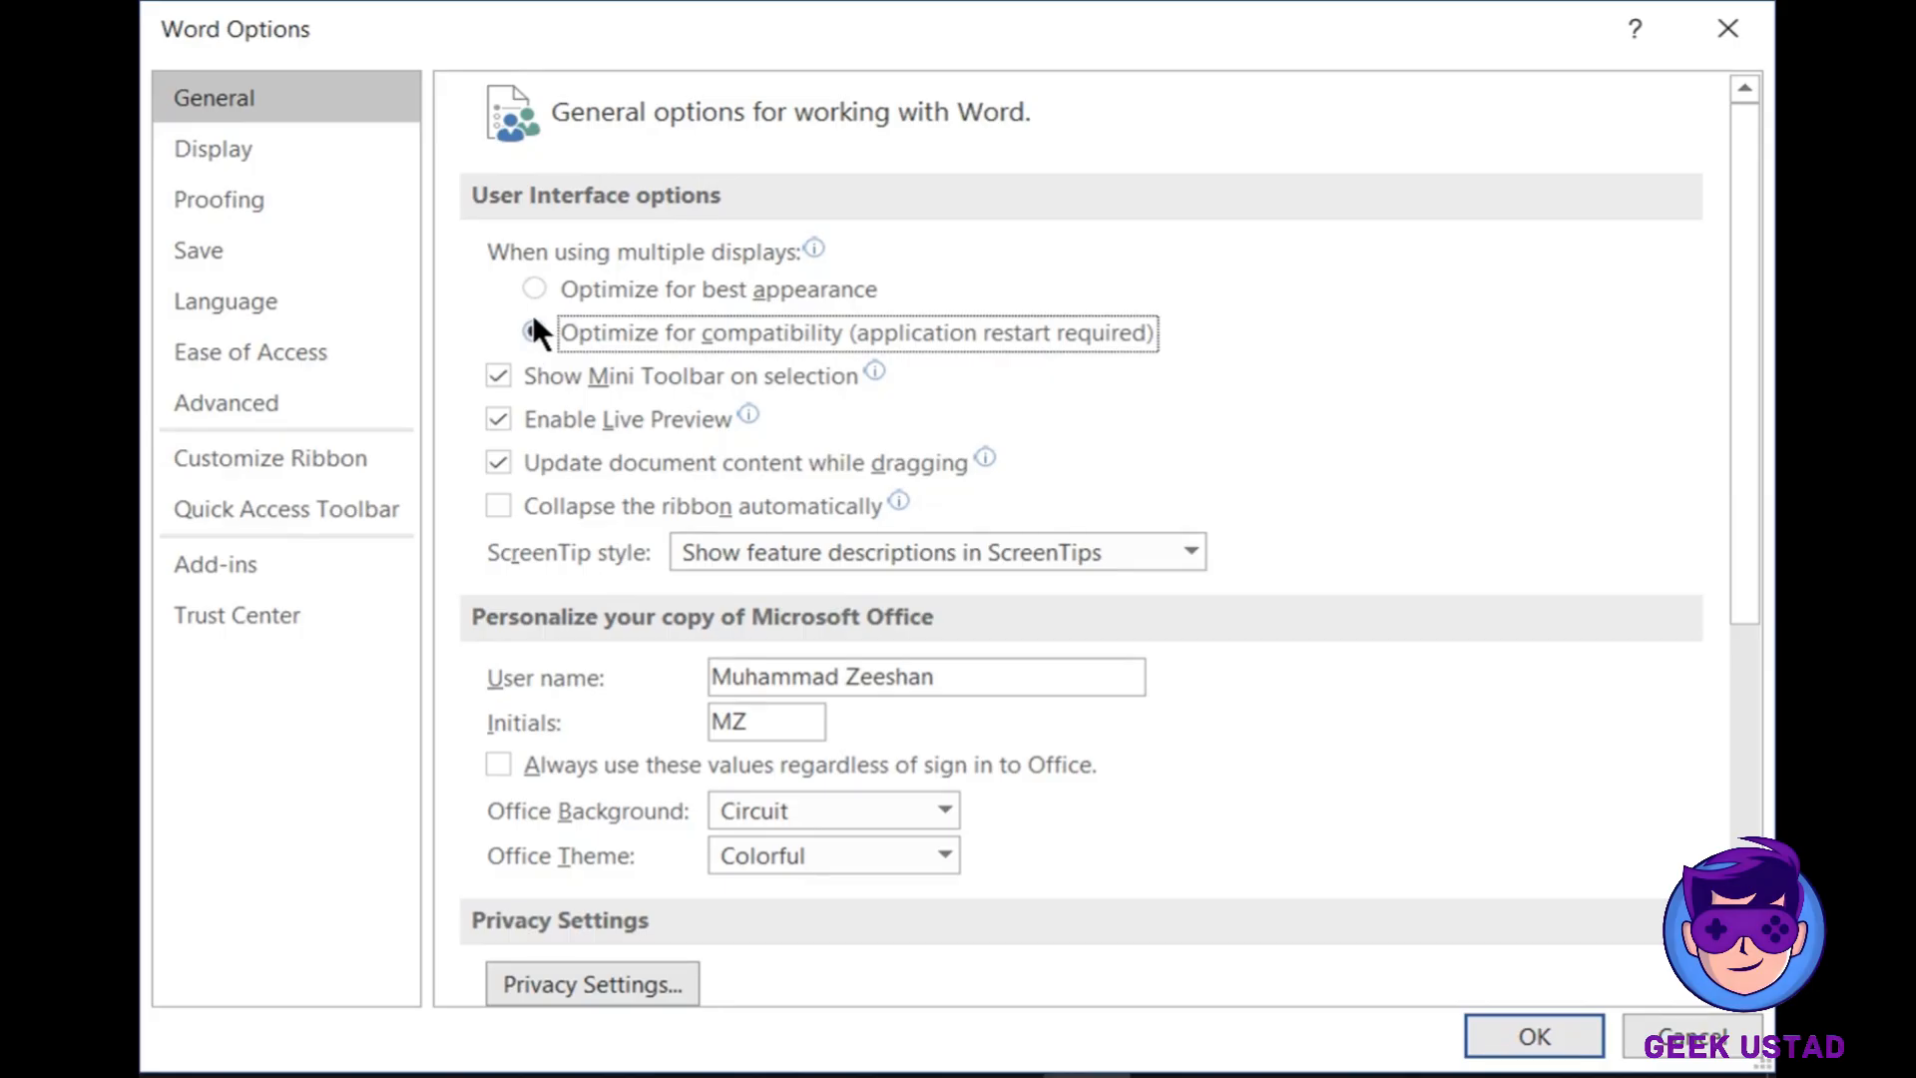
left_click(537, 288)
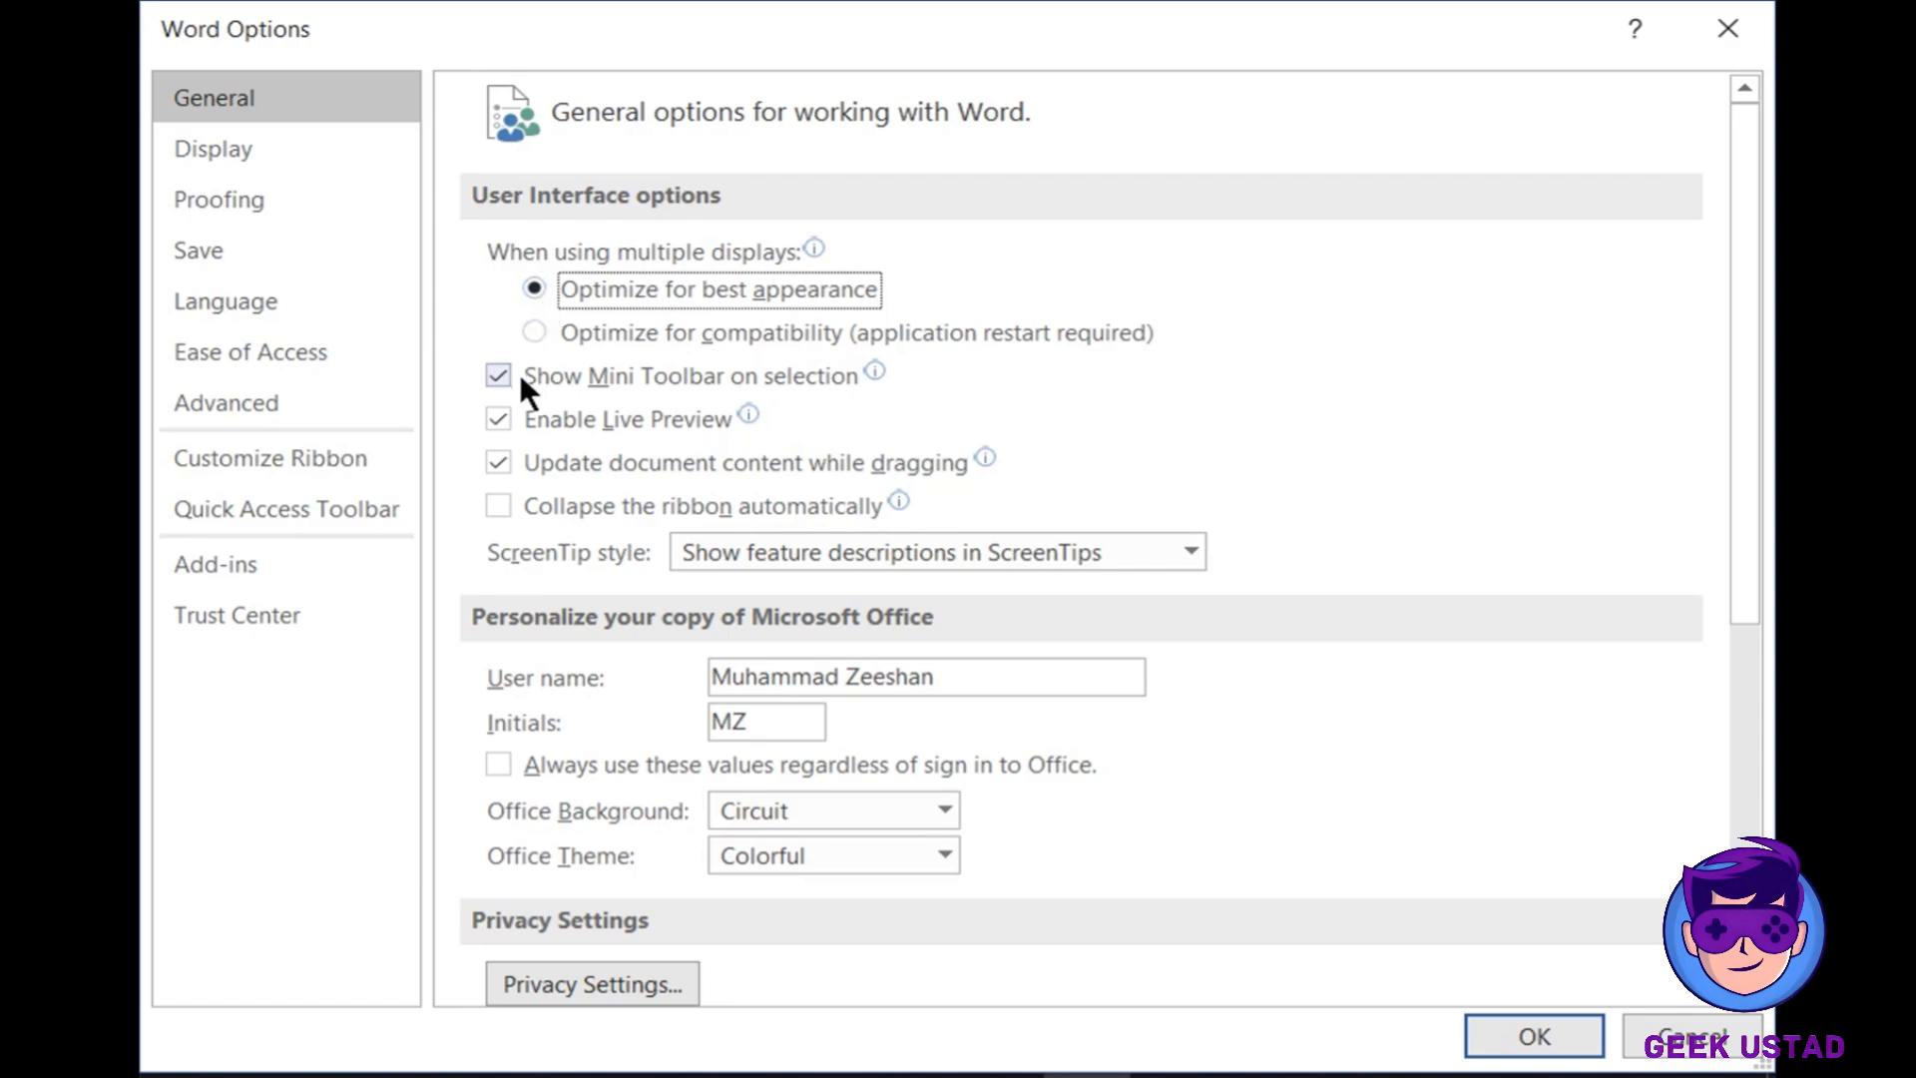
mouse_move(698, 384)
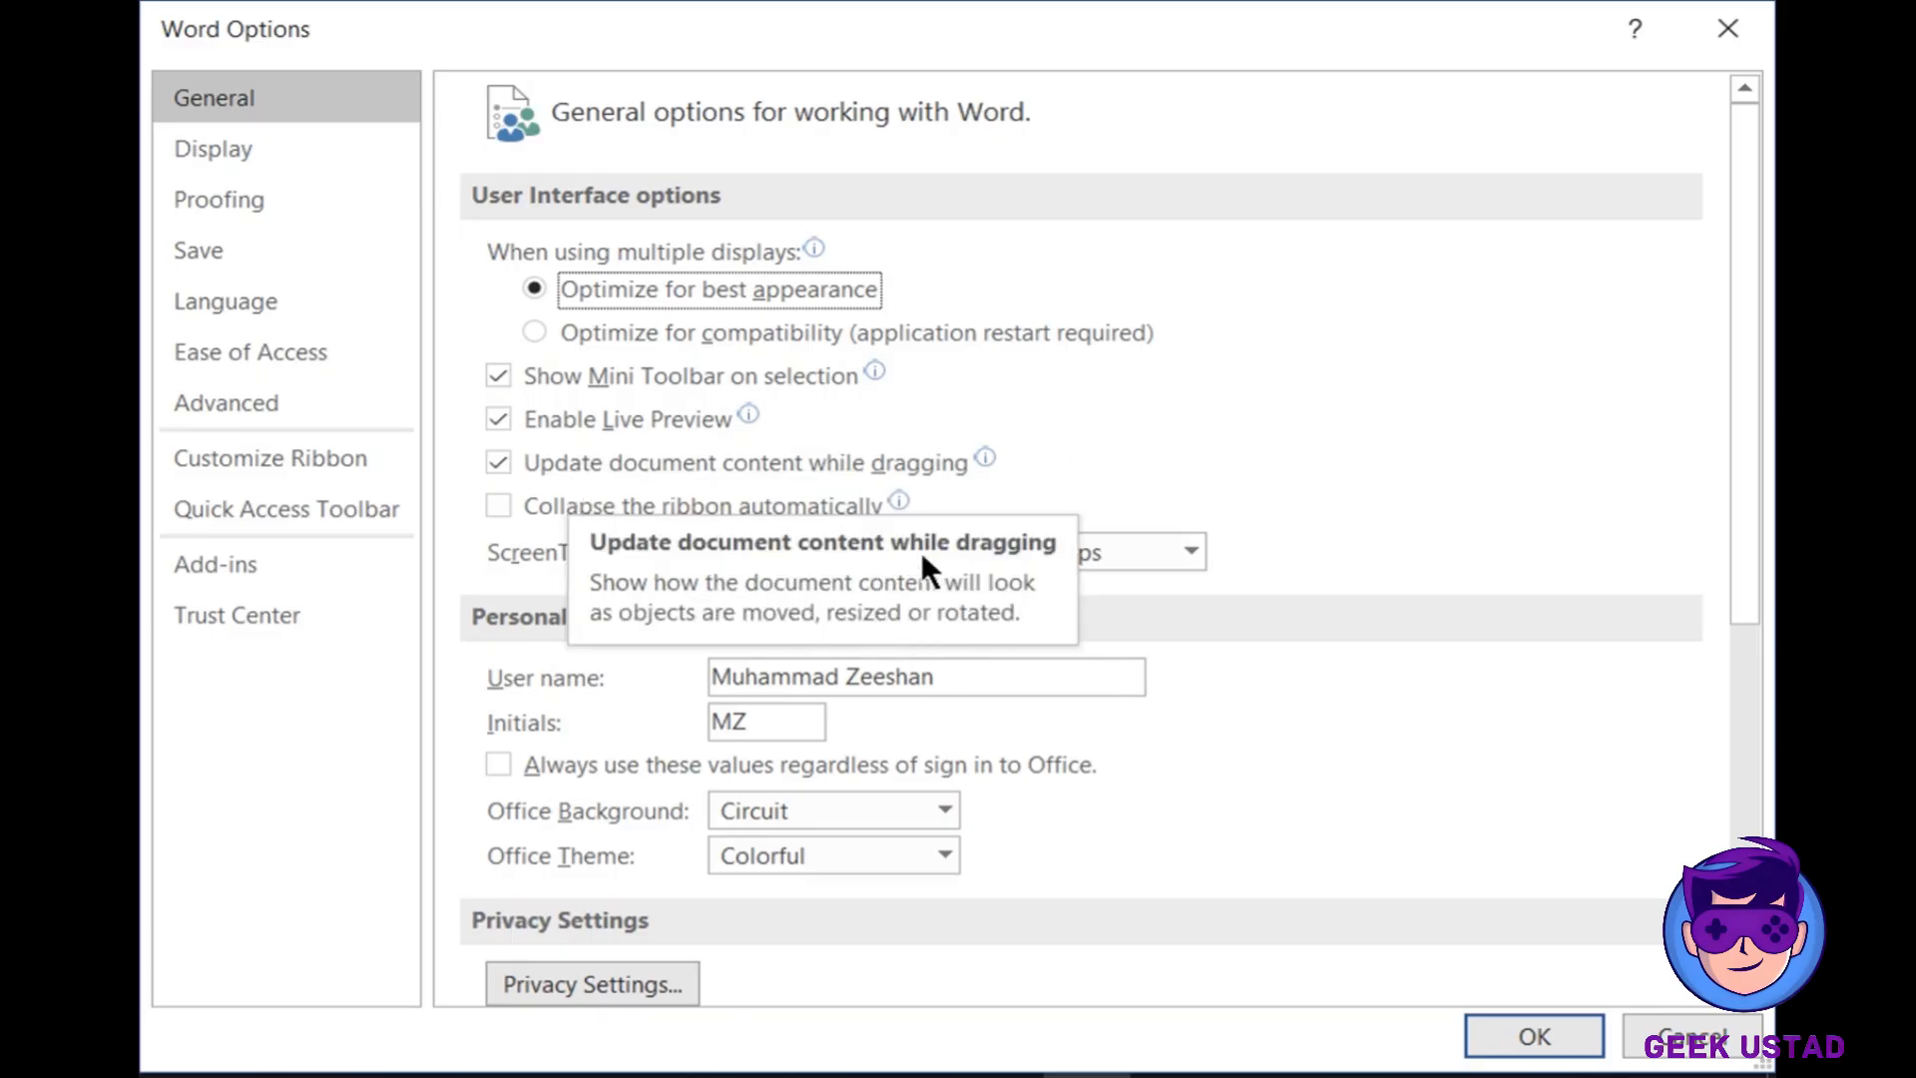
scroll(1195, 760, "down", 1)
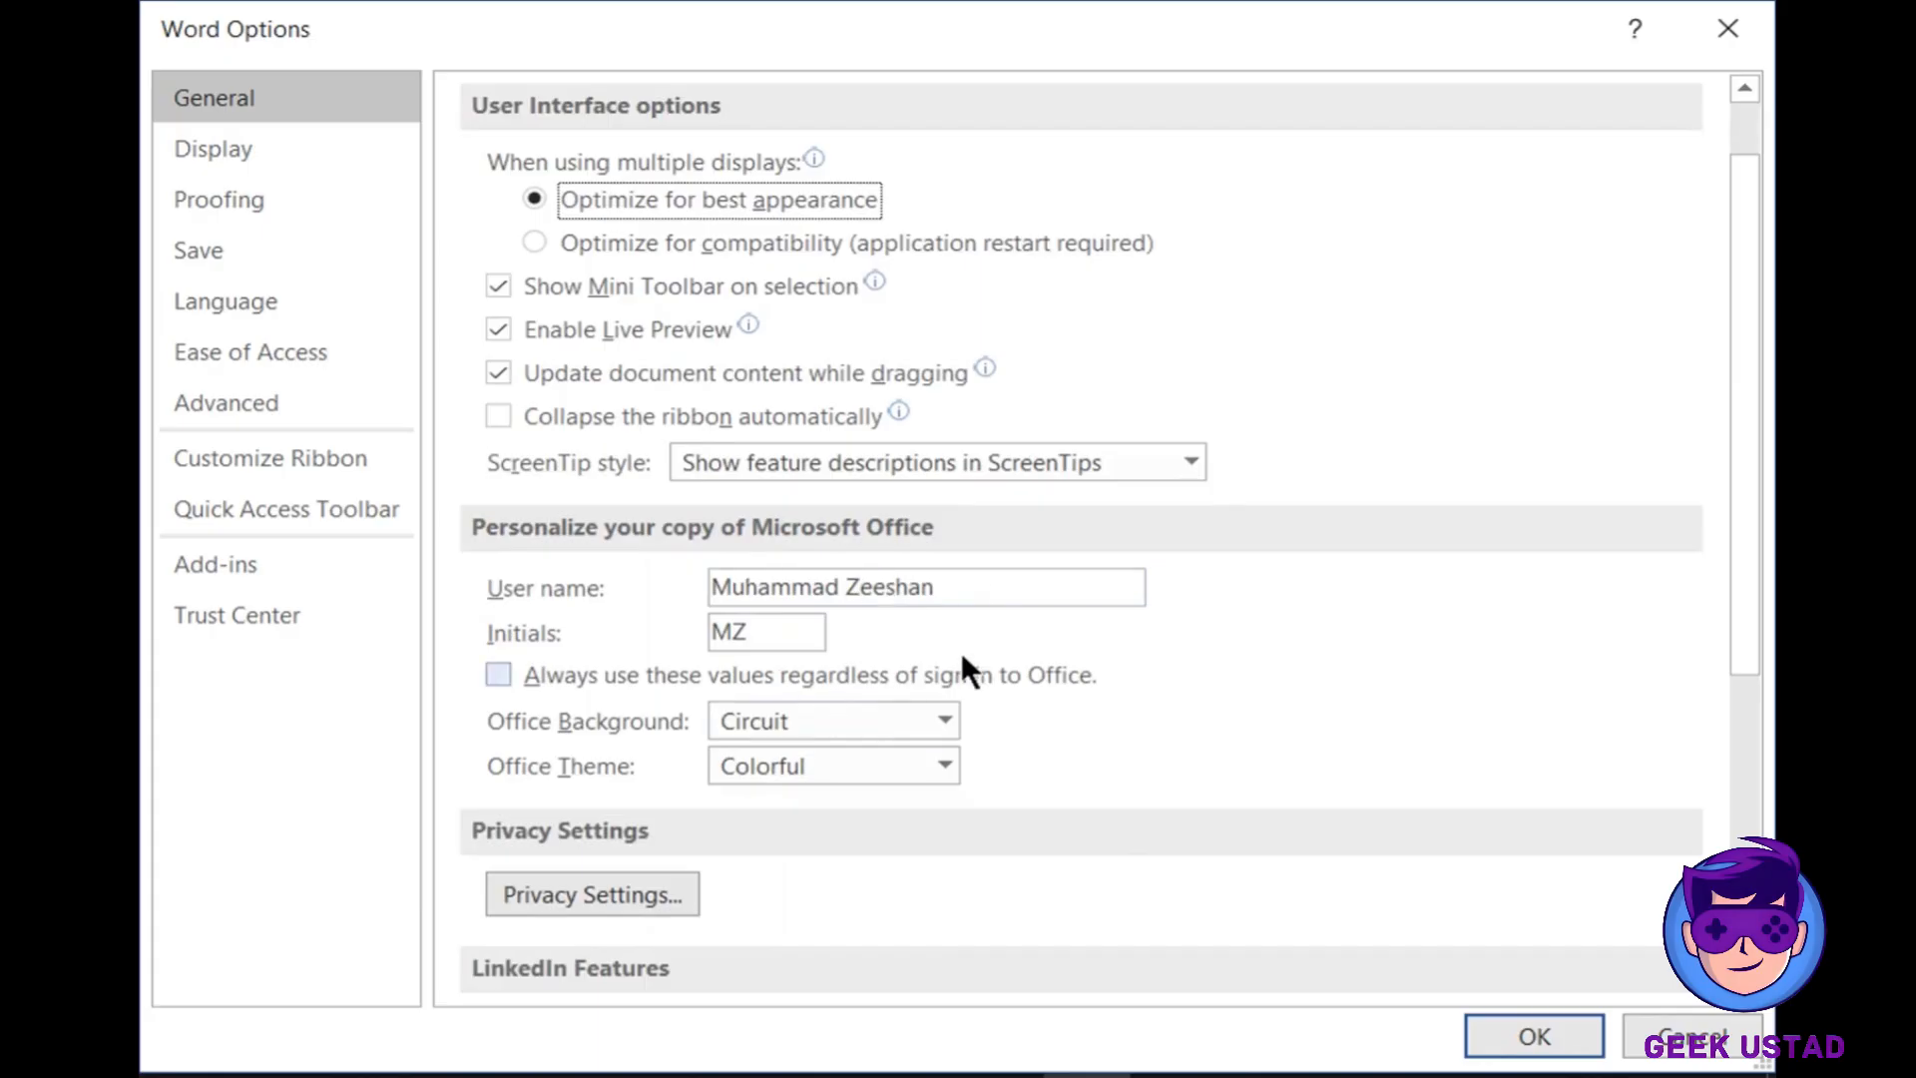
- Check the user name, initials and Office Background settings, keeping the Circuit background
right_click(736, 581)
left_click(963, 590)
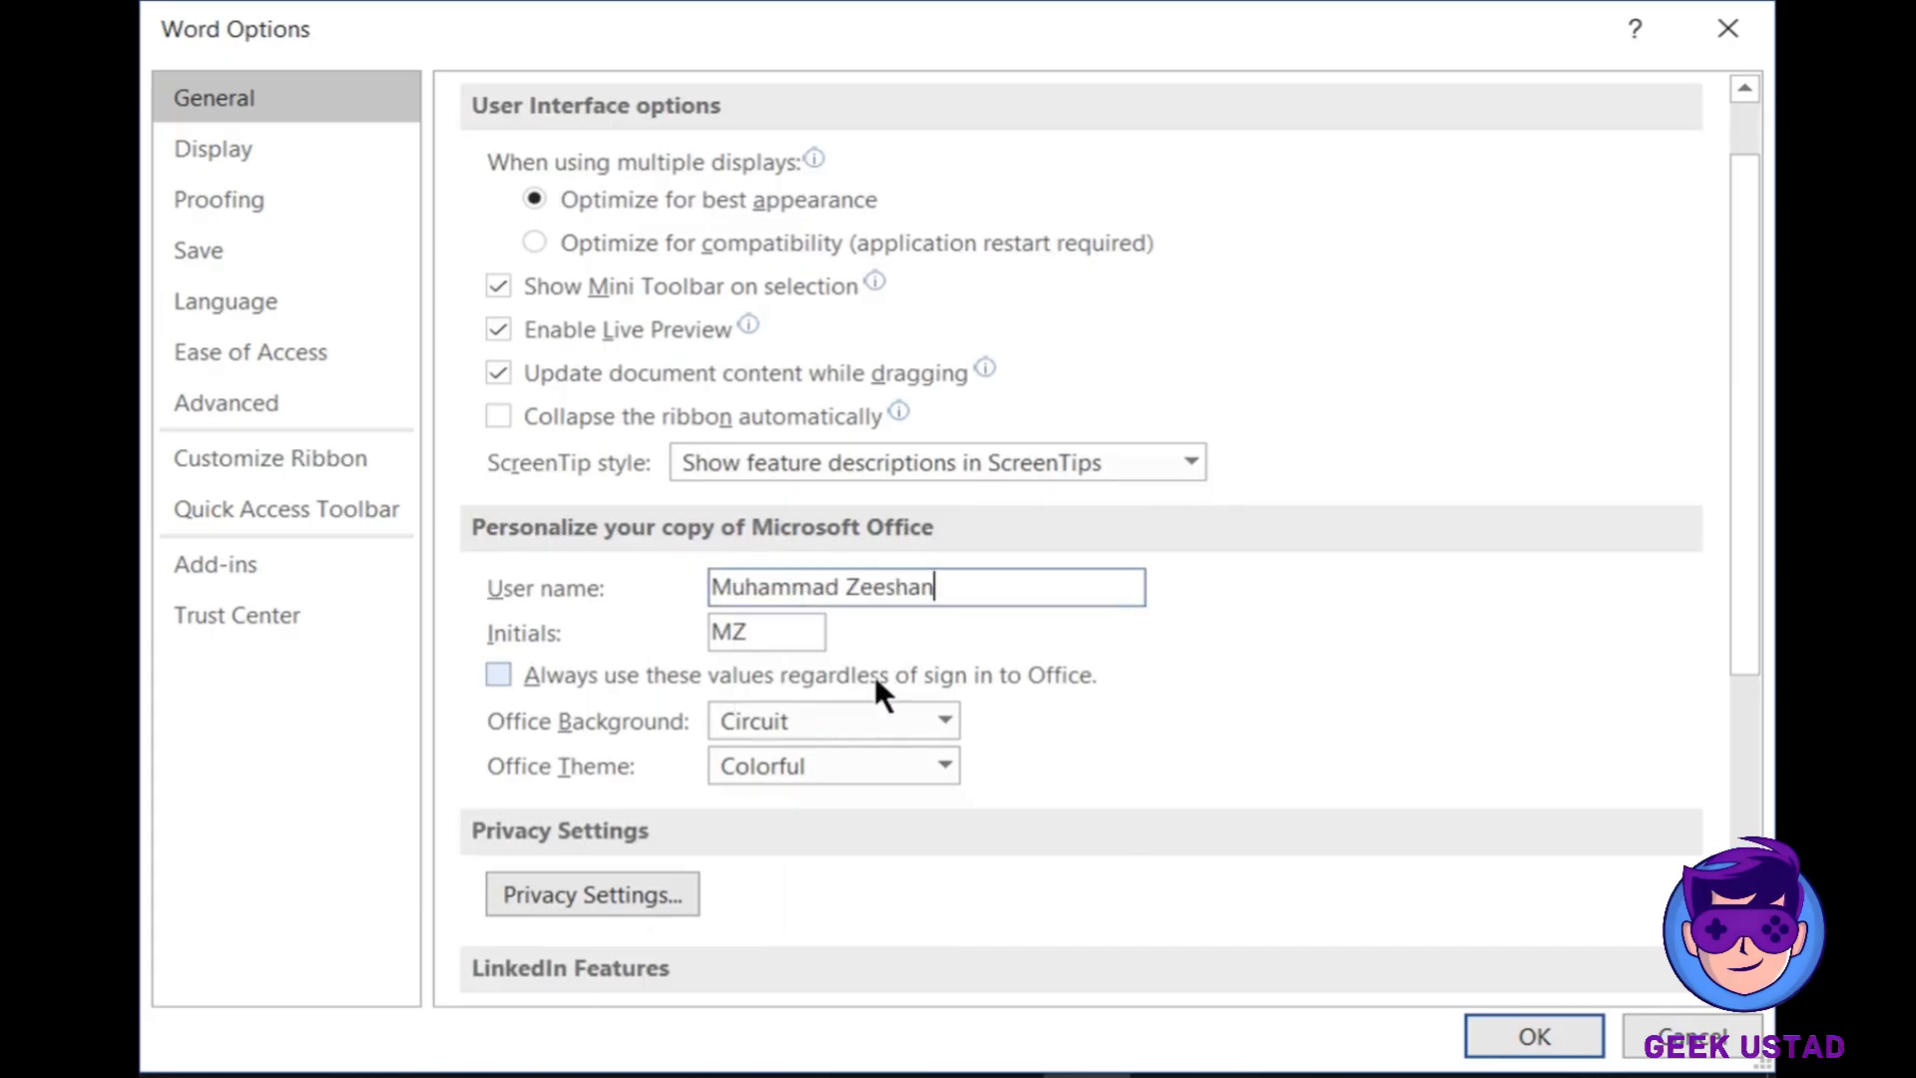
left_click(765, 625)
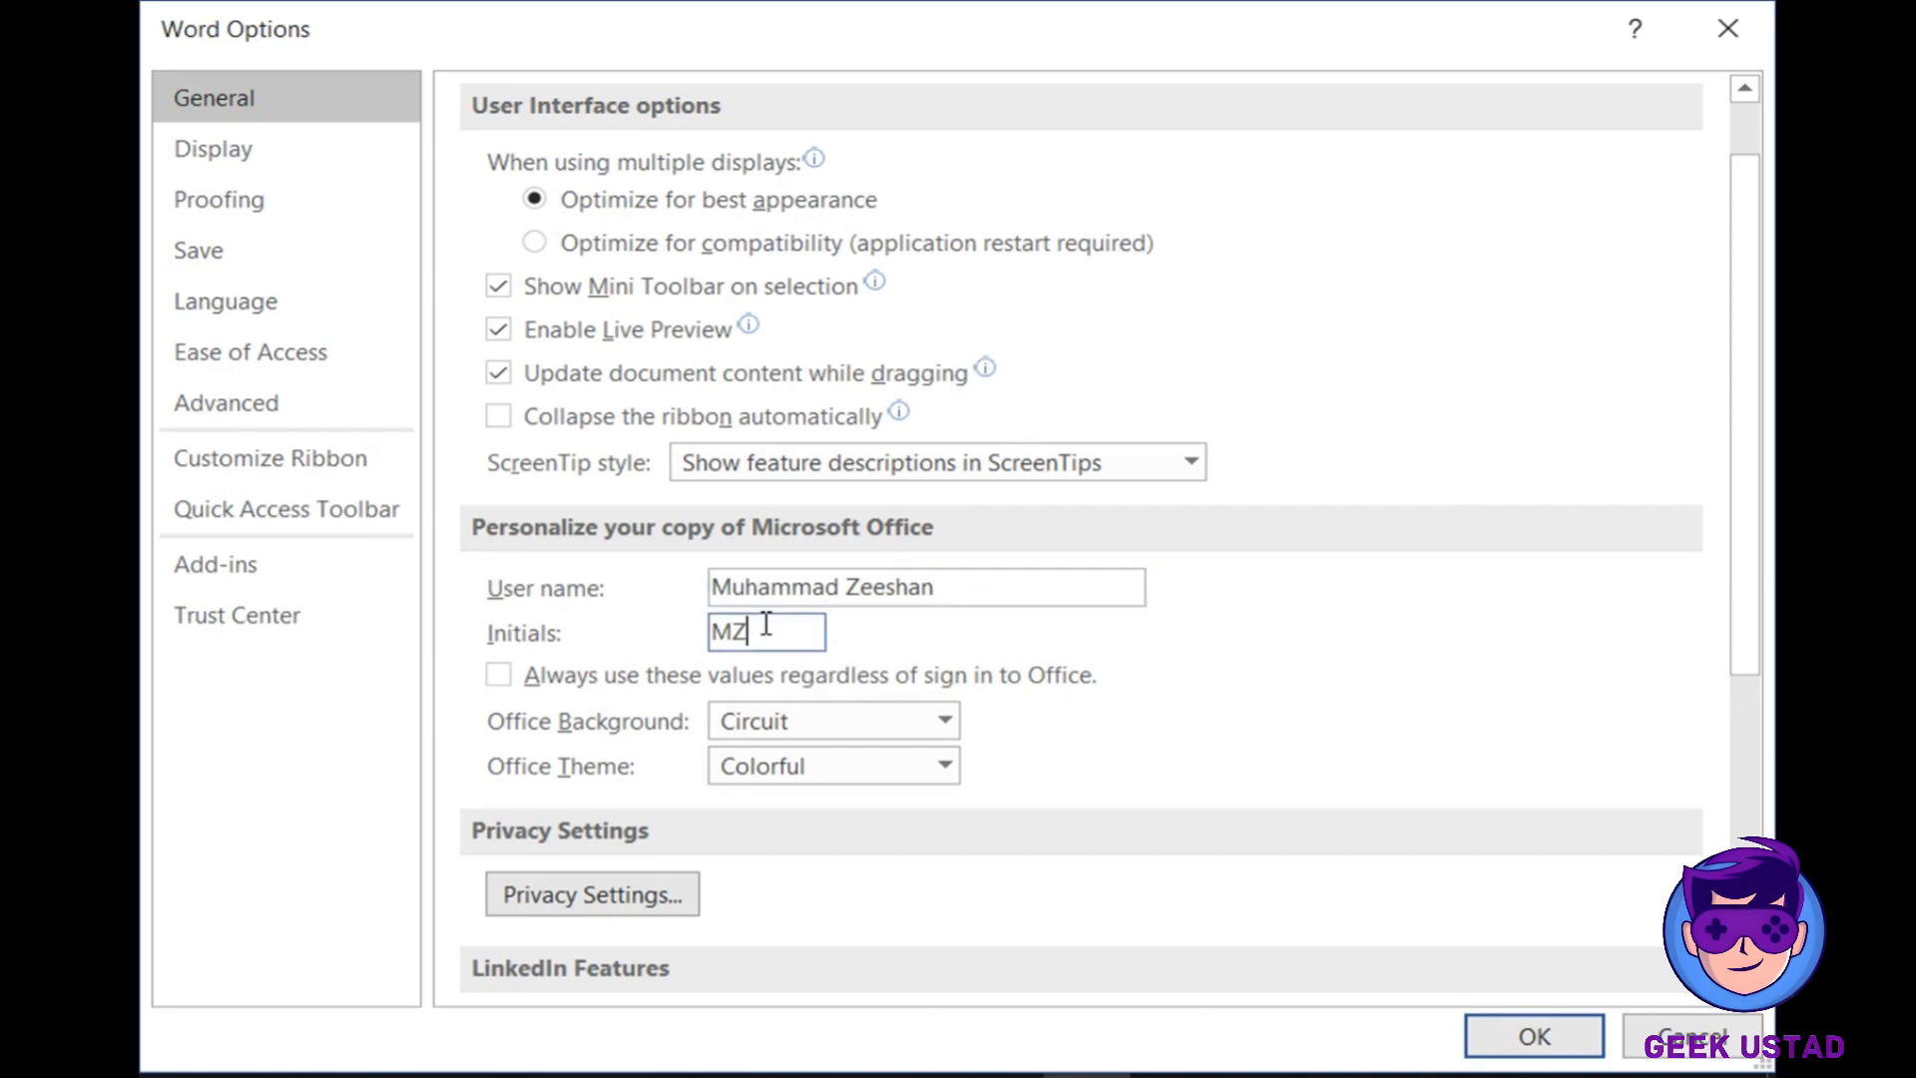
left_click(944, 722)
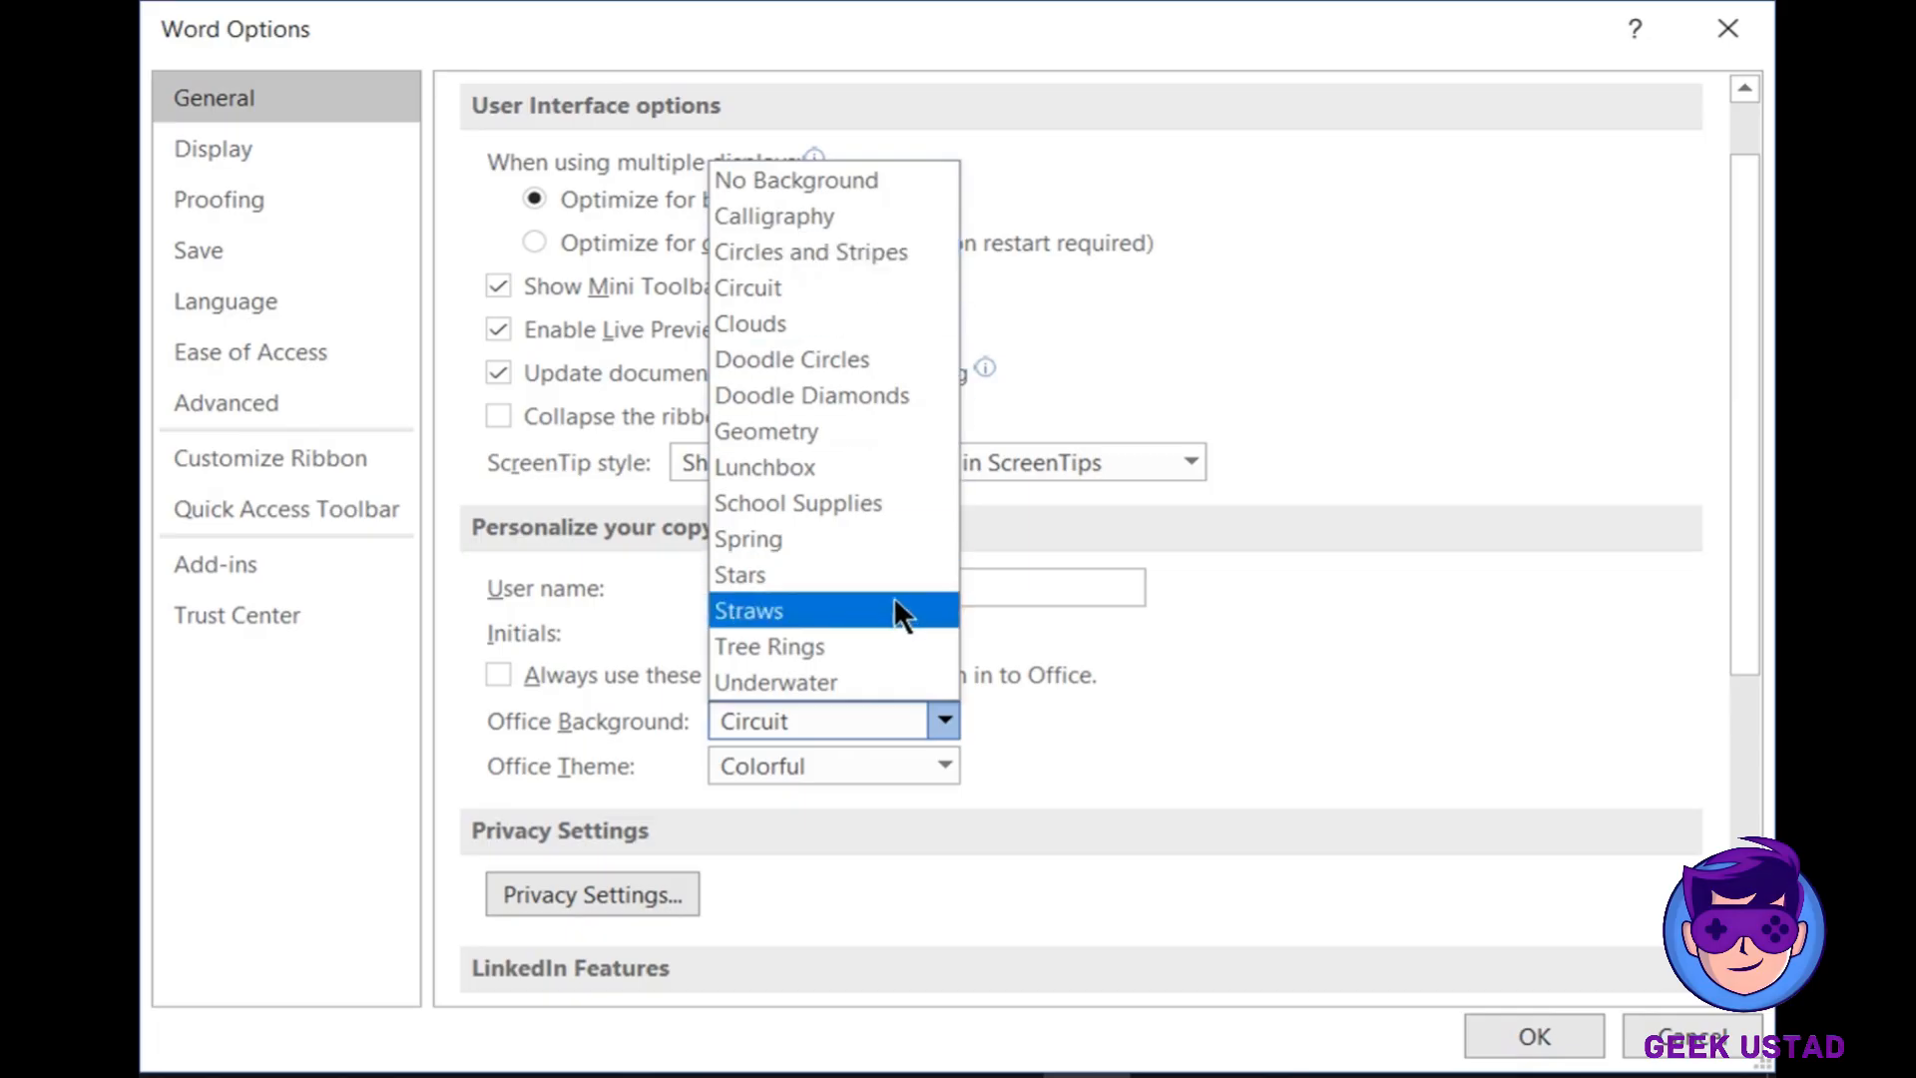
left_click(1082, 620)
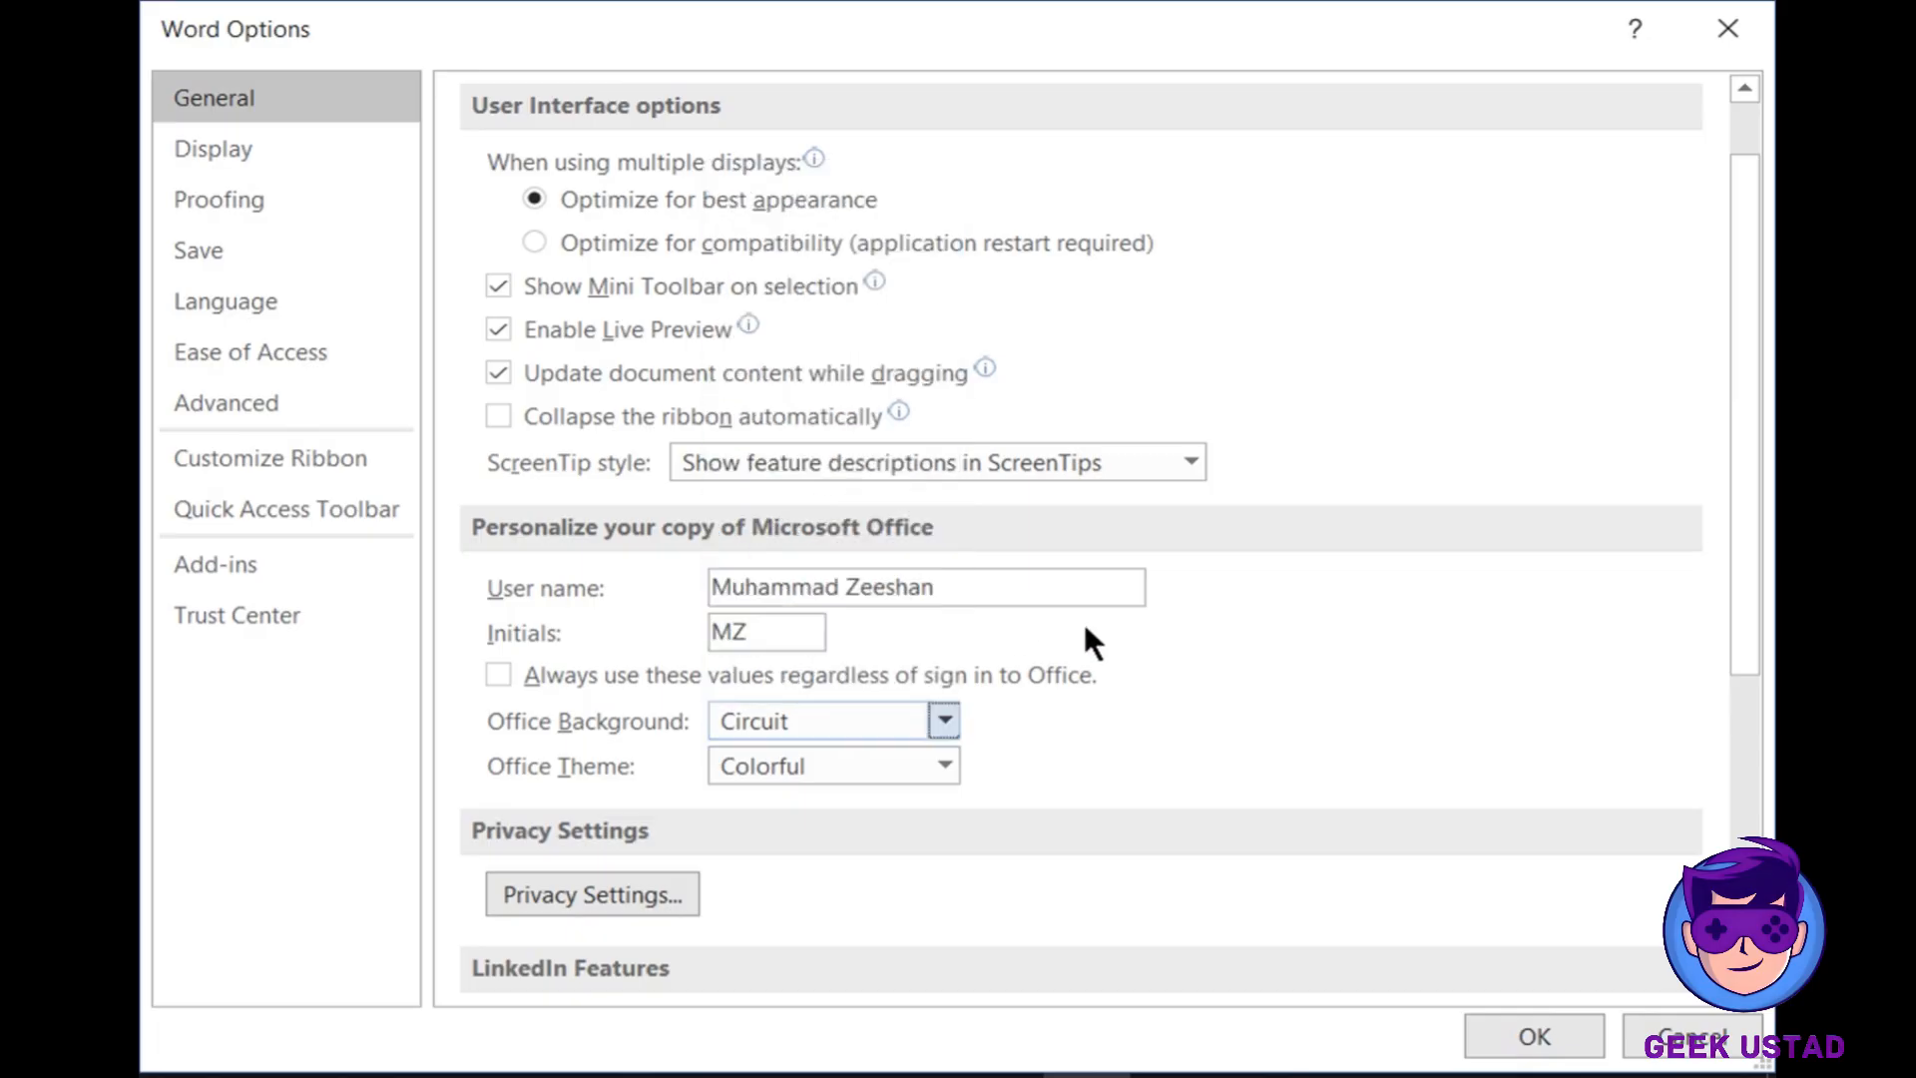
- Set the Office Theme to Black and apply it with OK
left_click(943, 766)
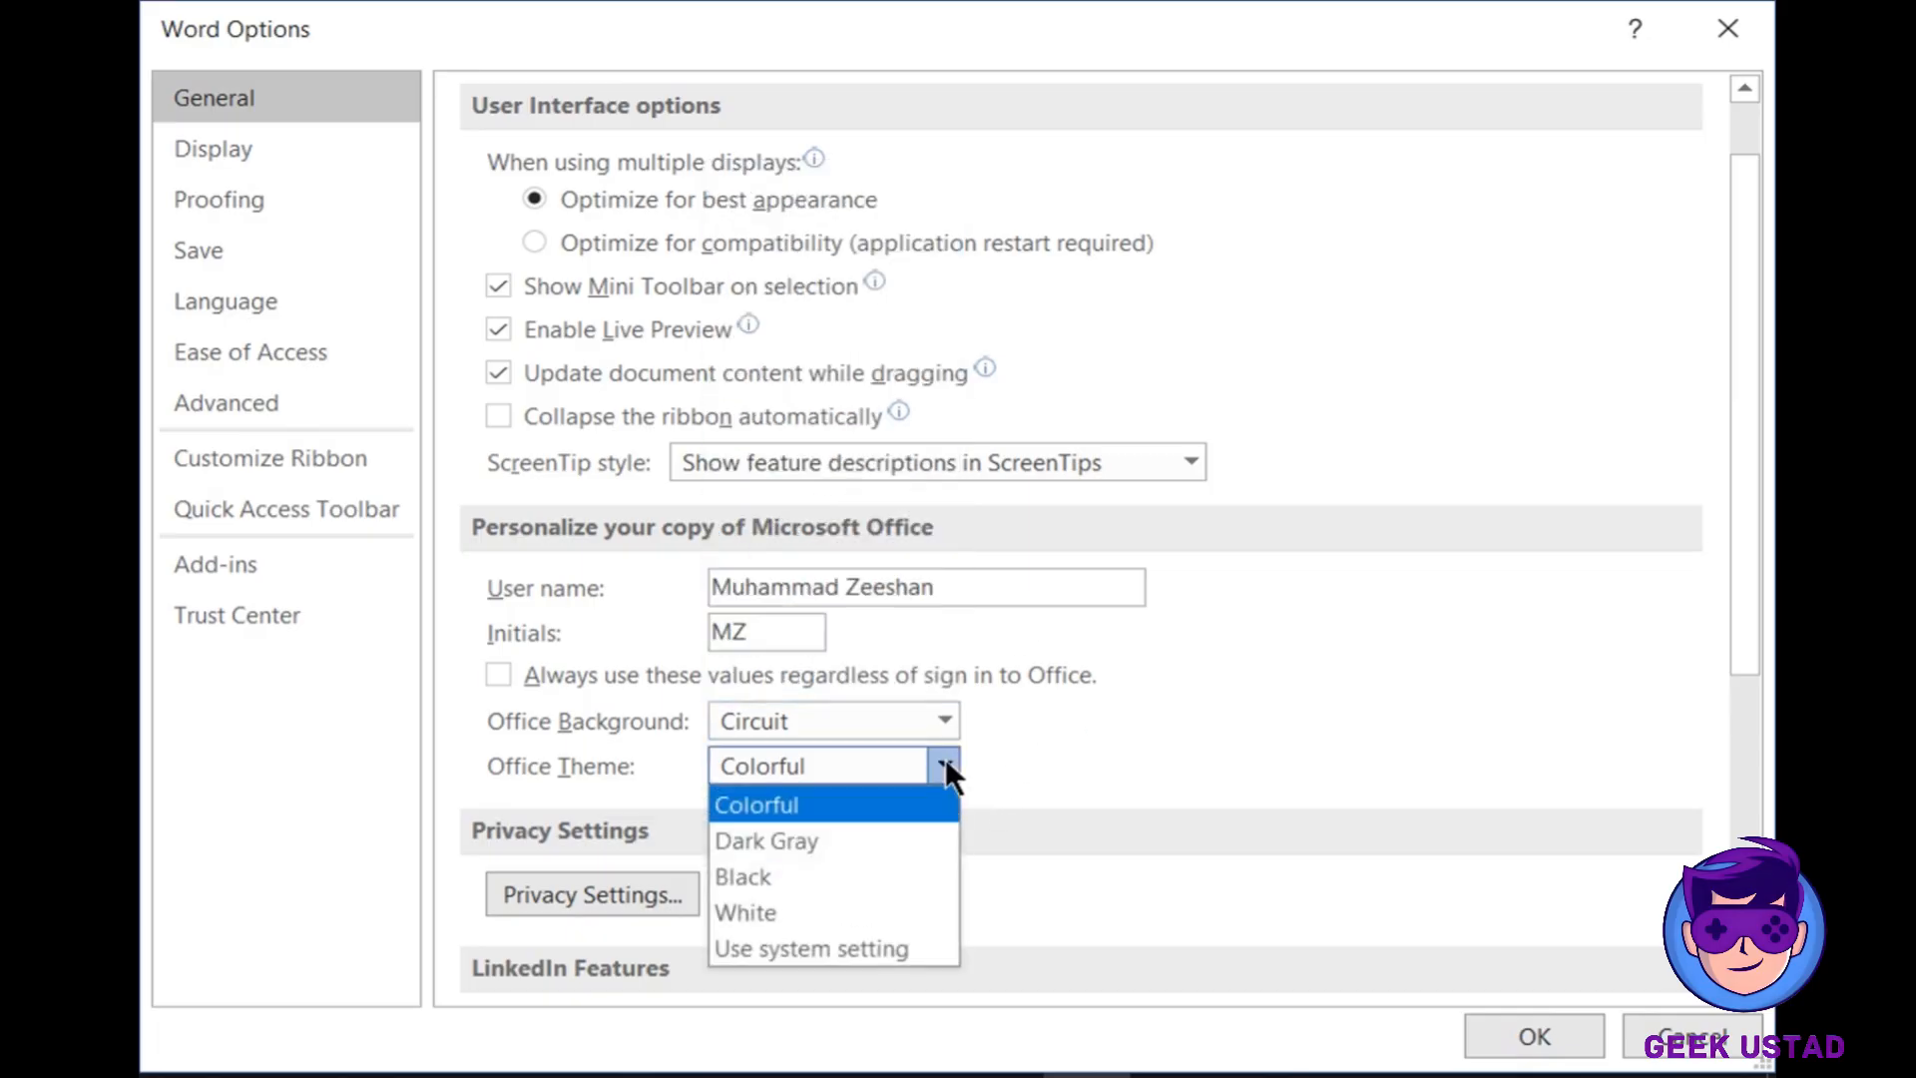
left_click(911, 873)
scroll(912, 878, "down", 2)
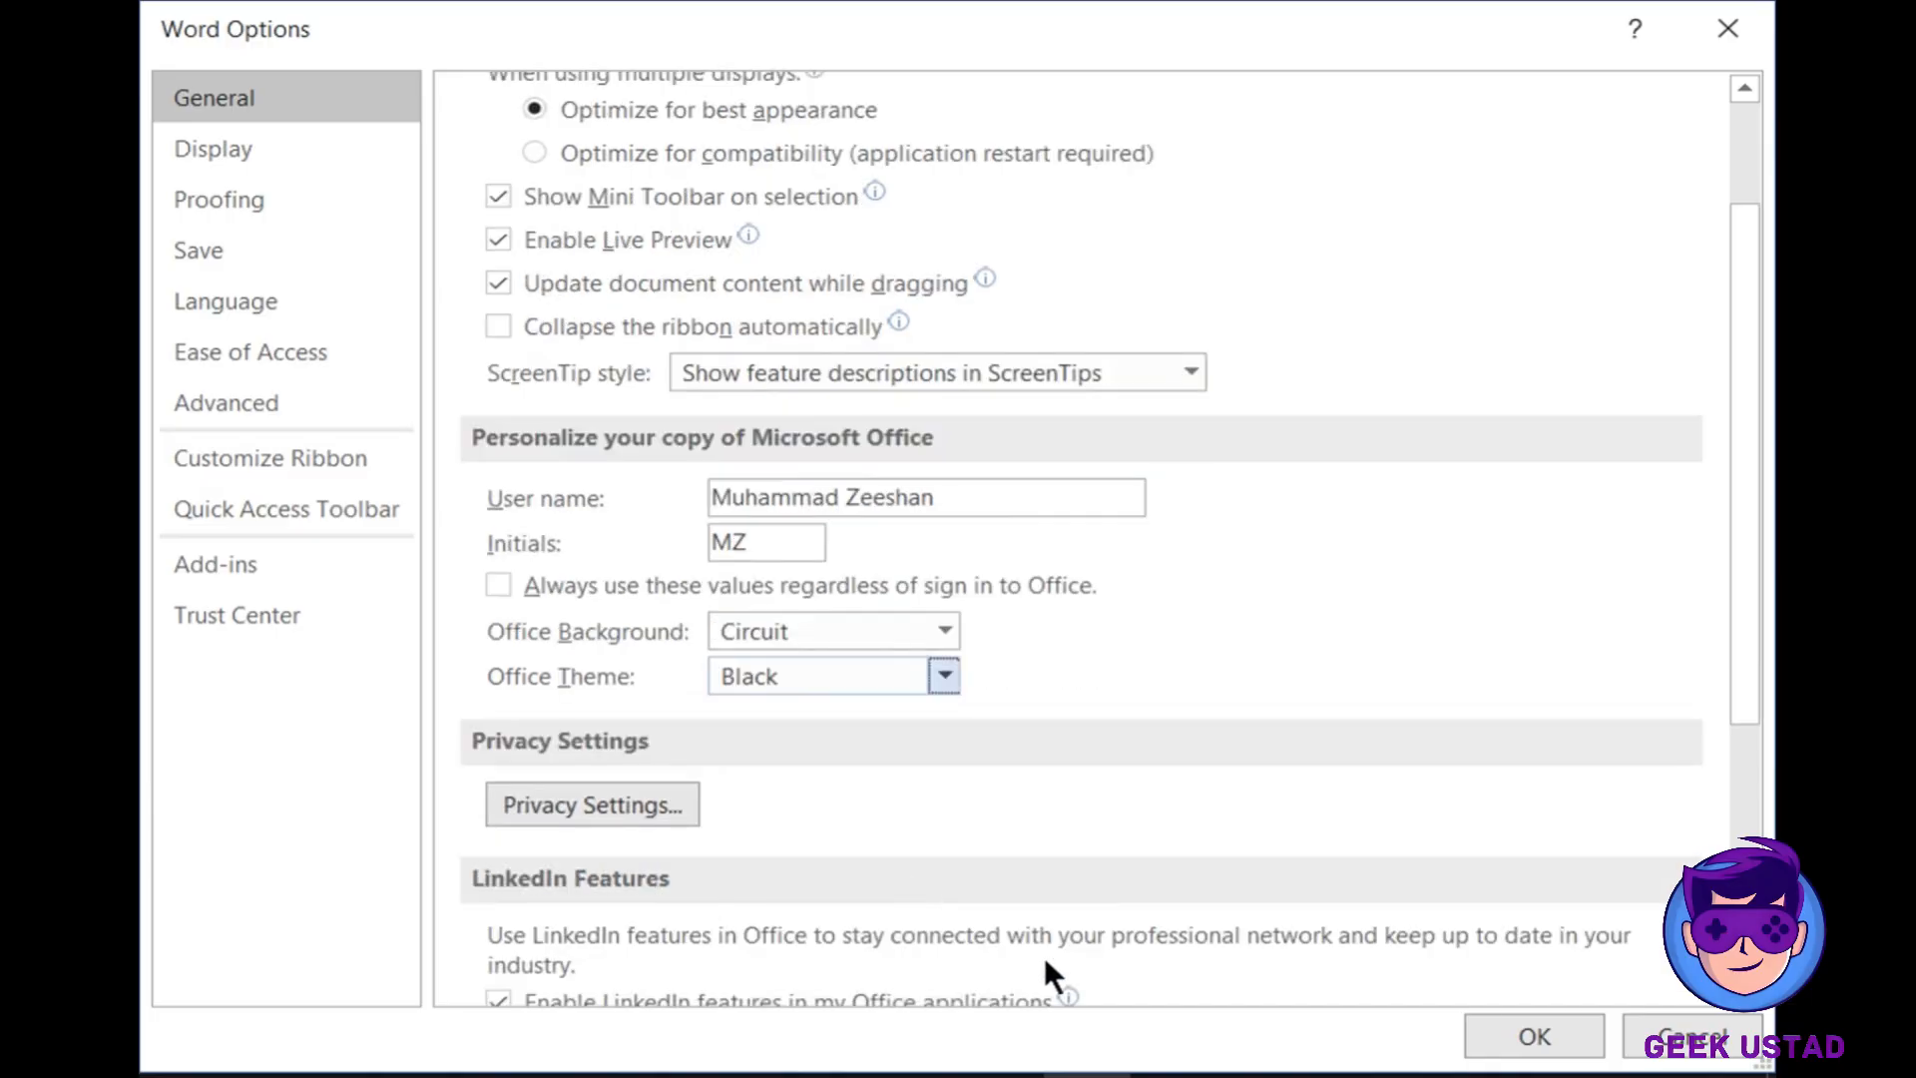
scroll(1044, 958, "down", 5)
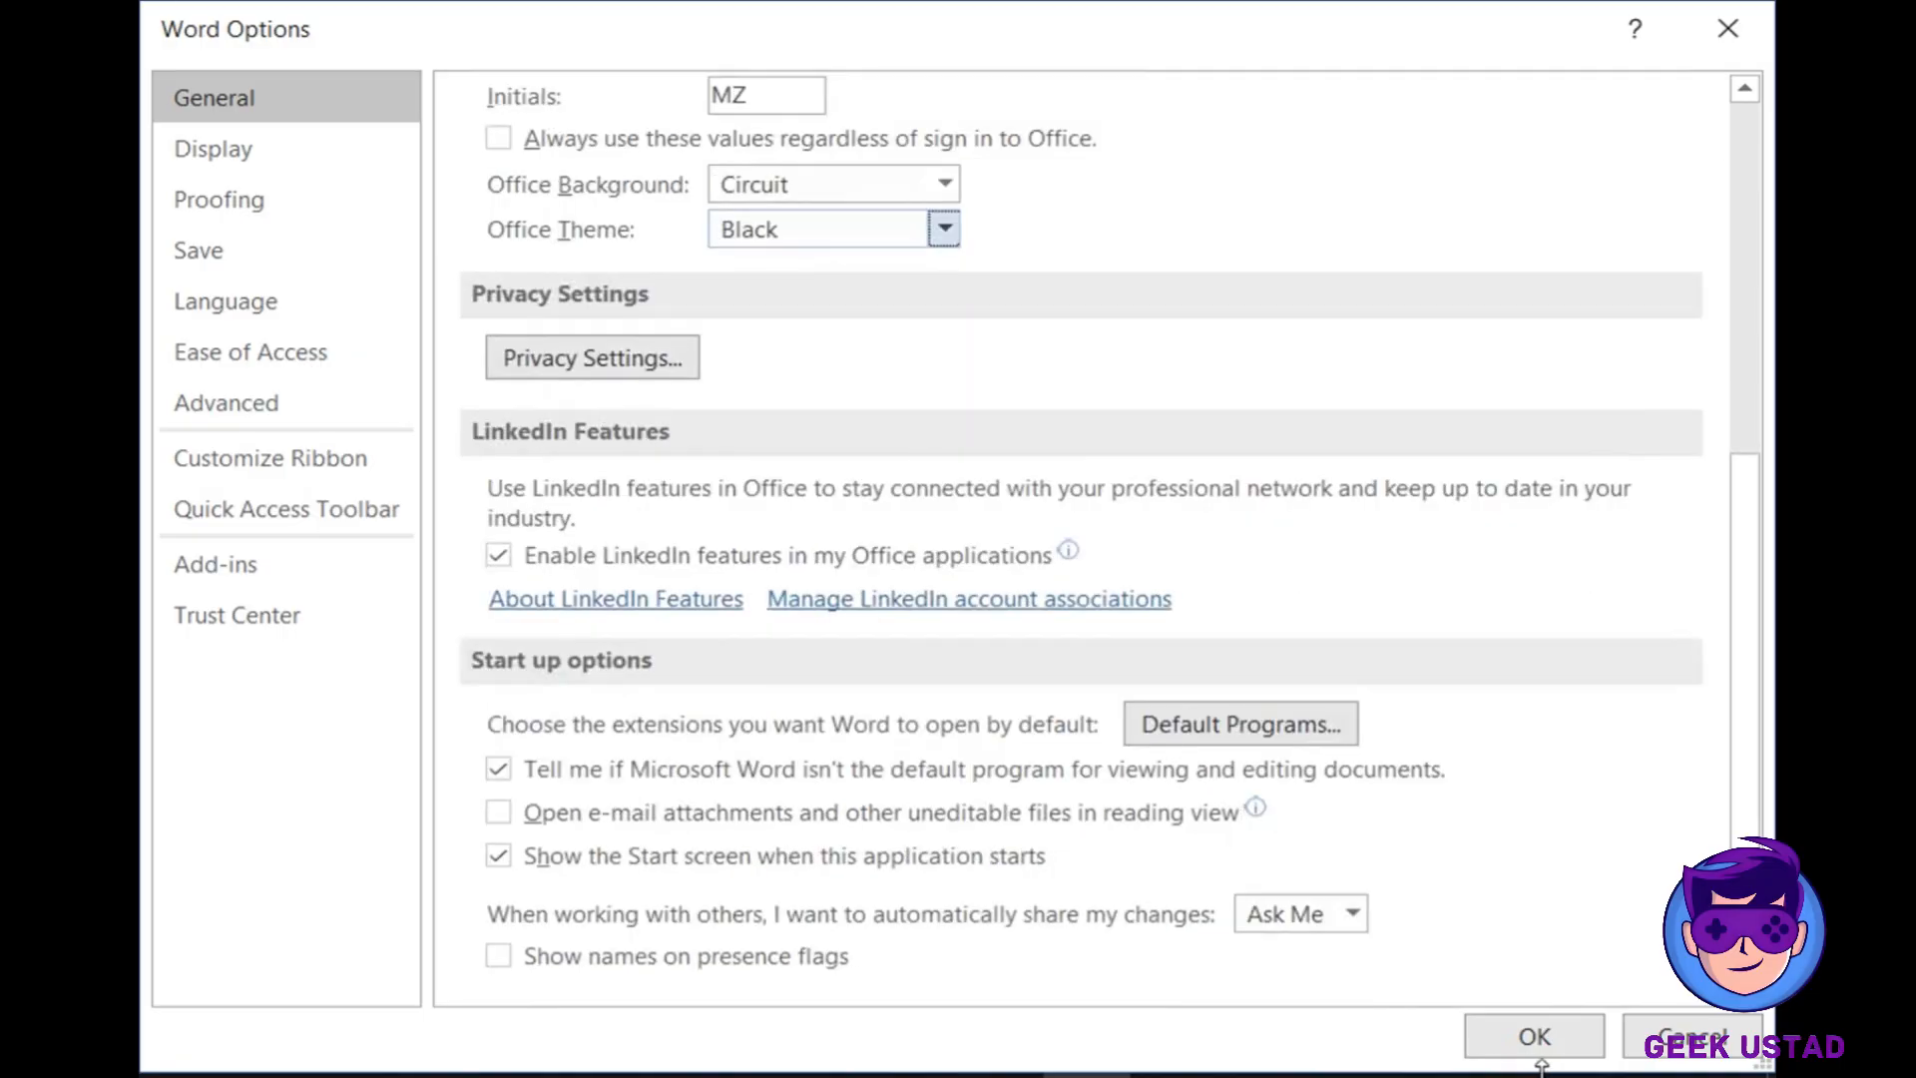
left_click(1533, 1033)
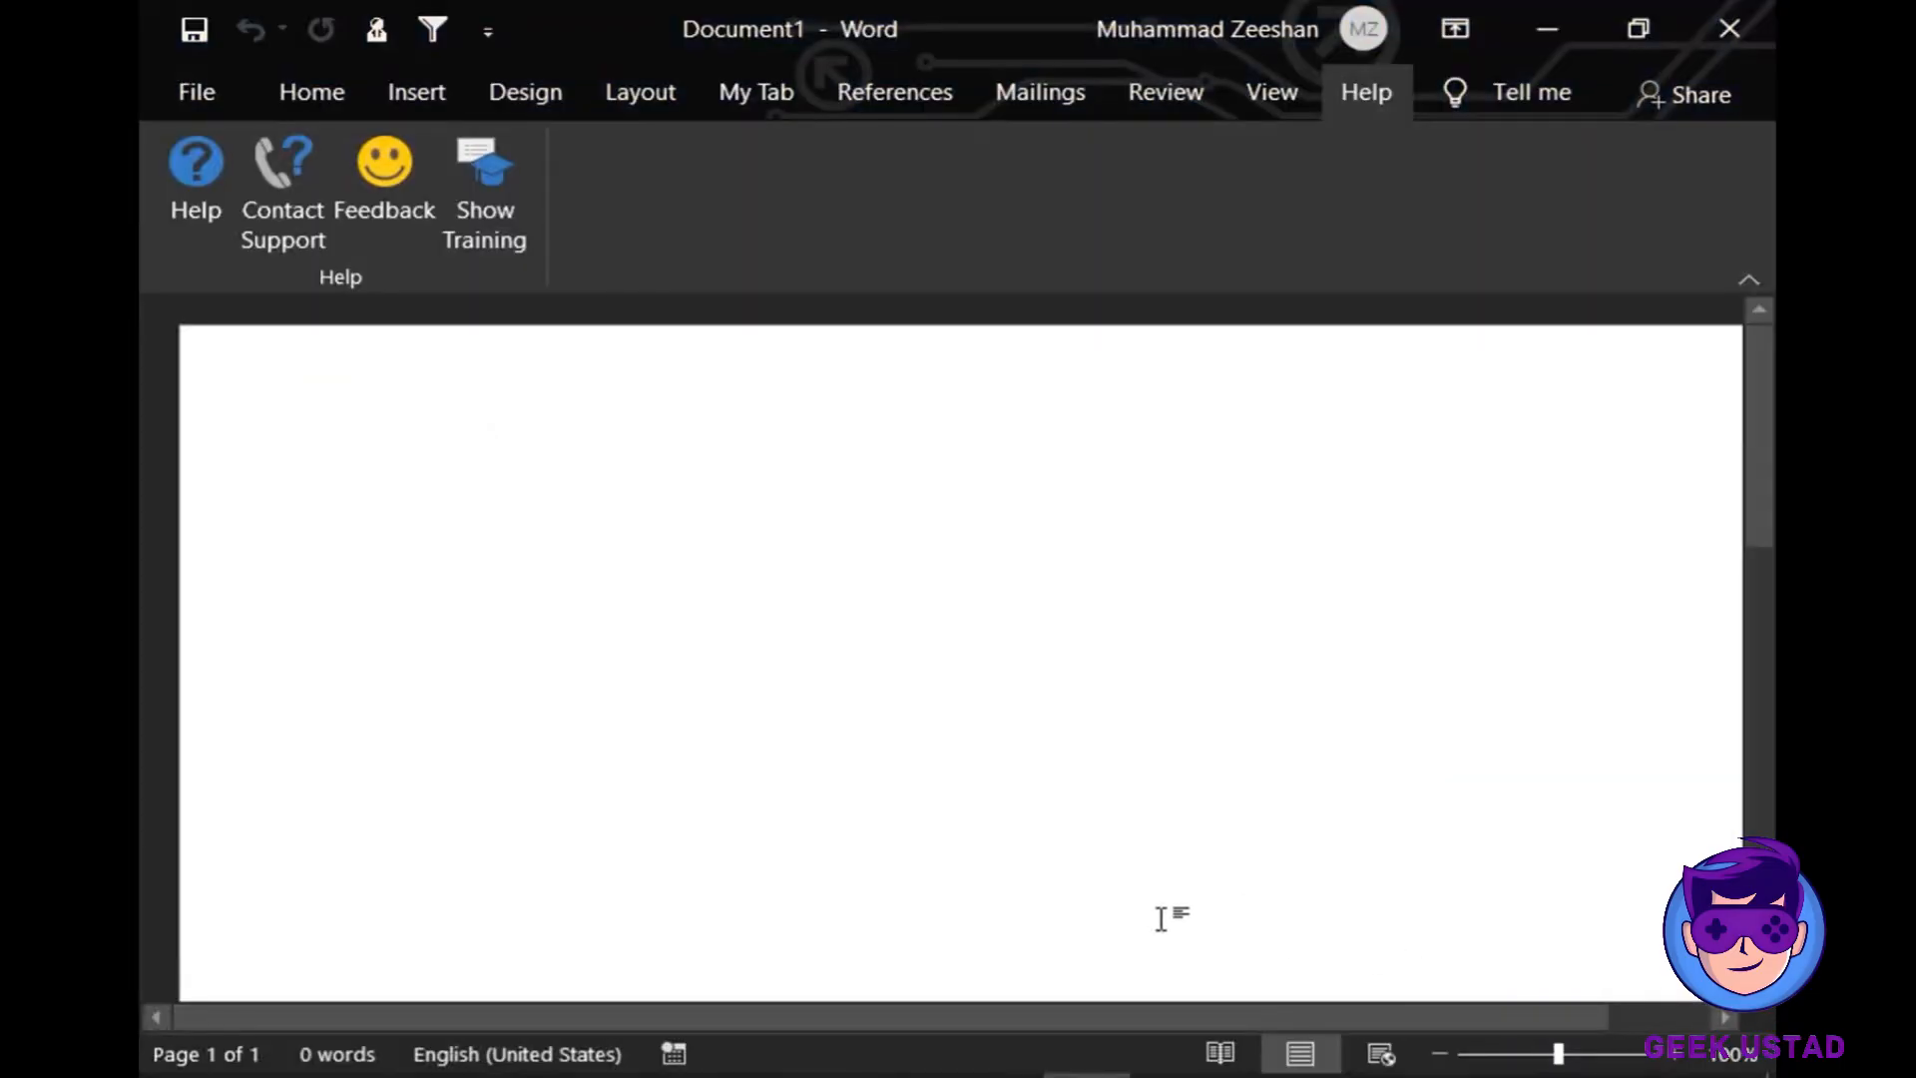
- Browse the Home, Design, Layout, My Tab and Insert ribbon tabs, ending on Home
left_click(318, 93)
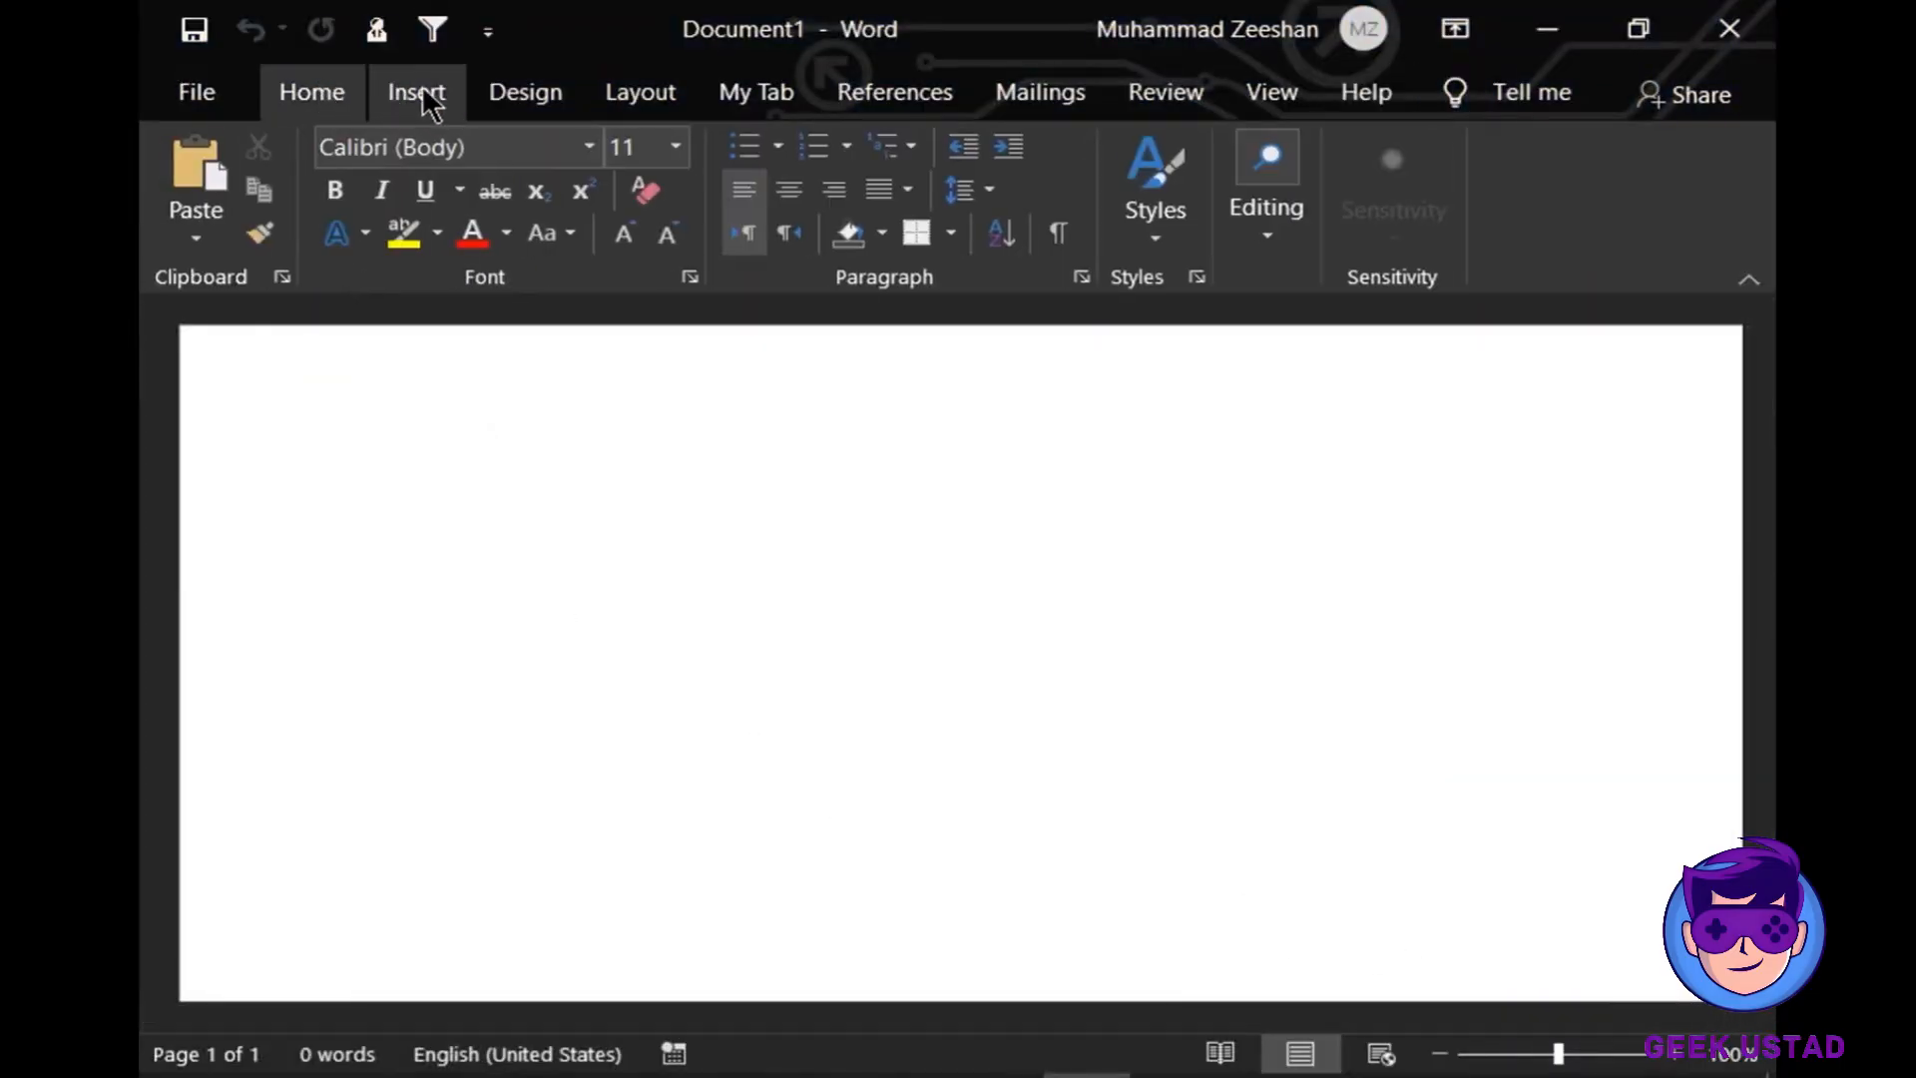
left_click(559, 96)
left_click(639, 98)
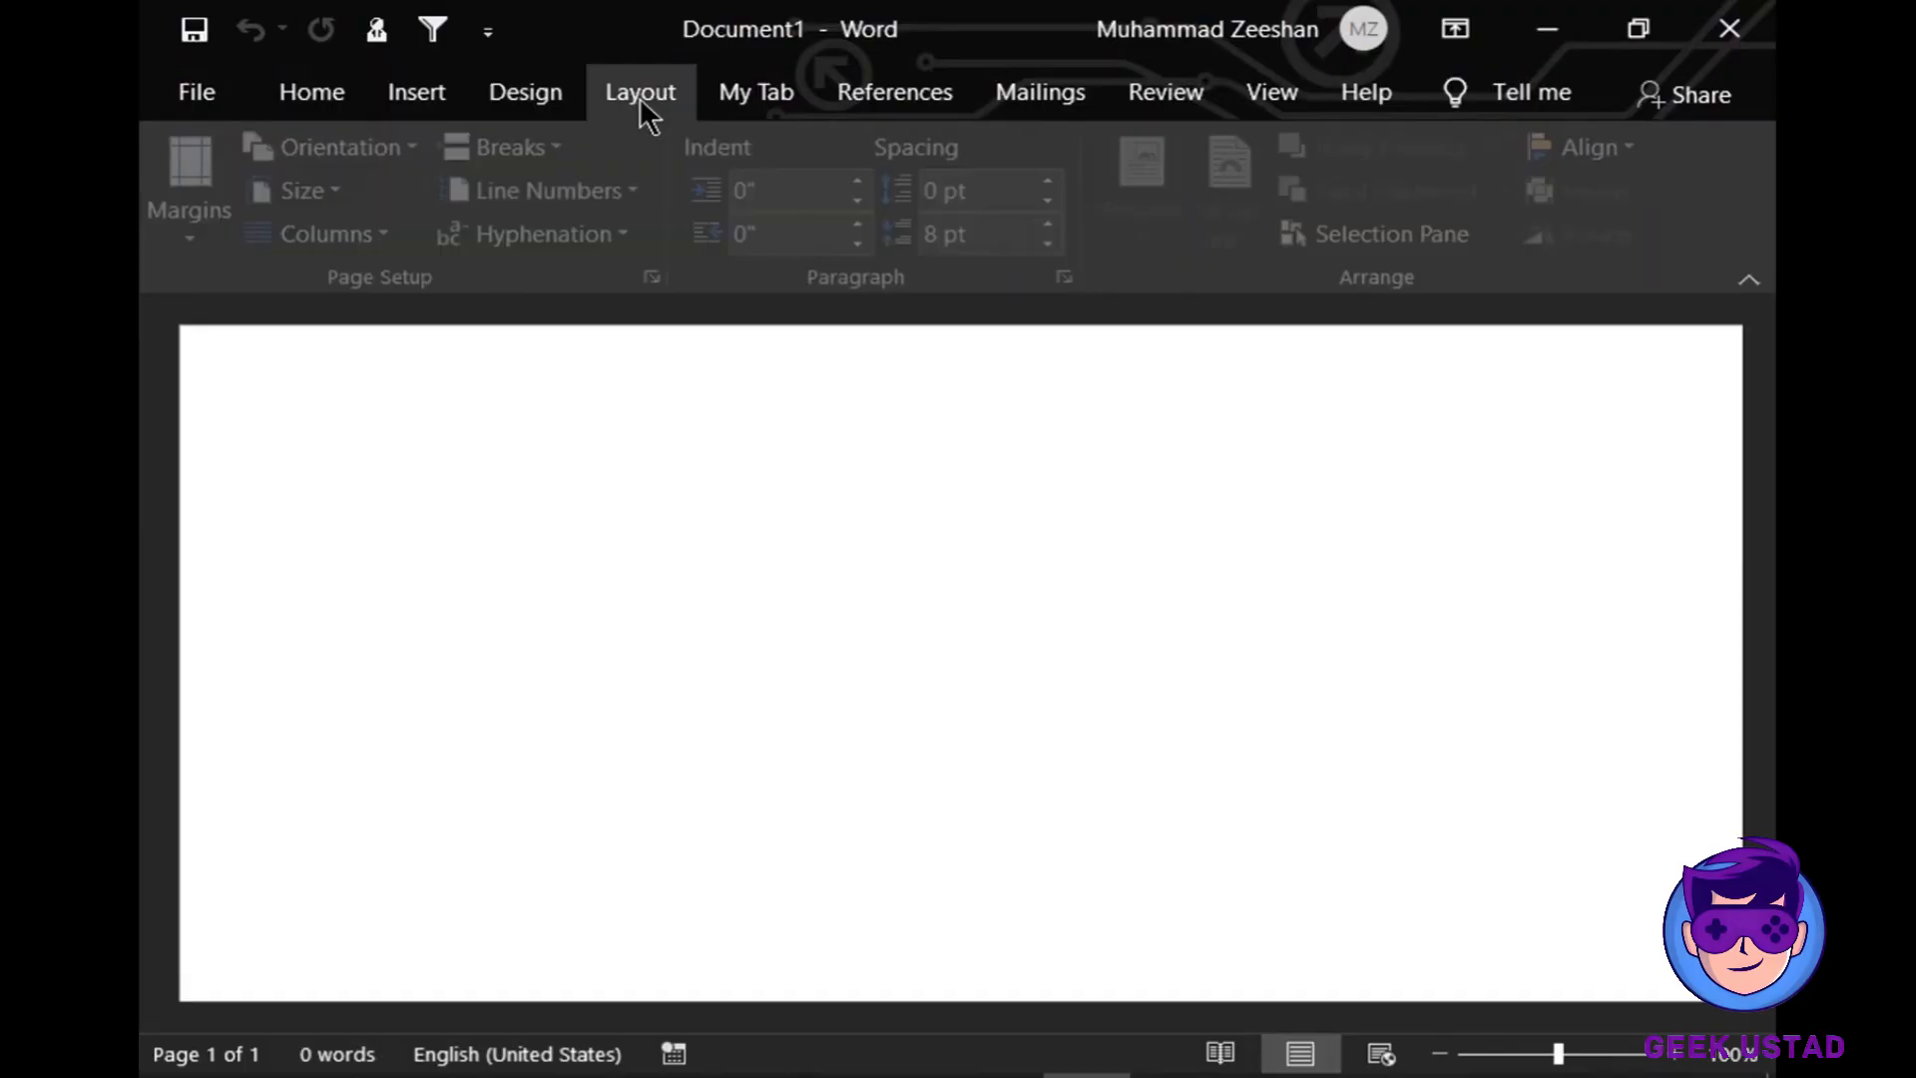
left_click(744, 100)
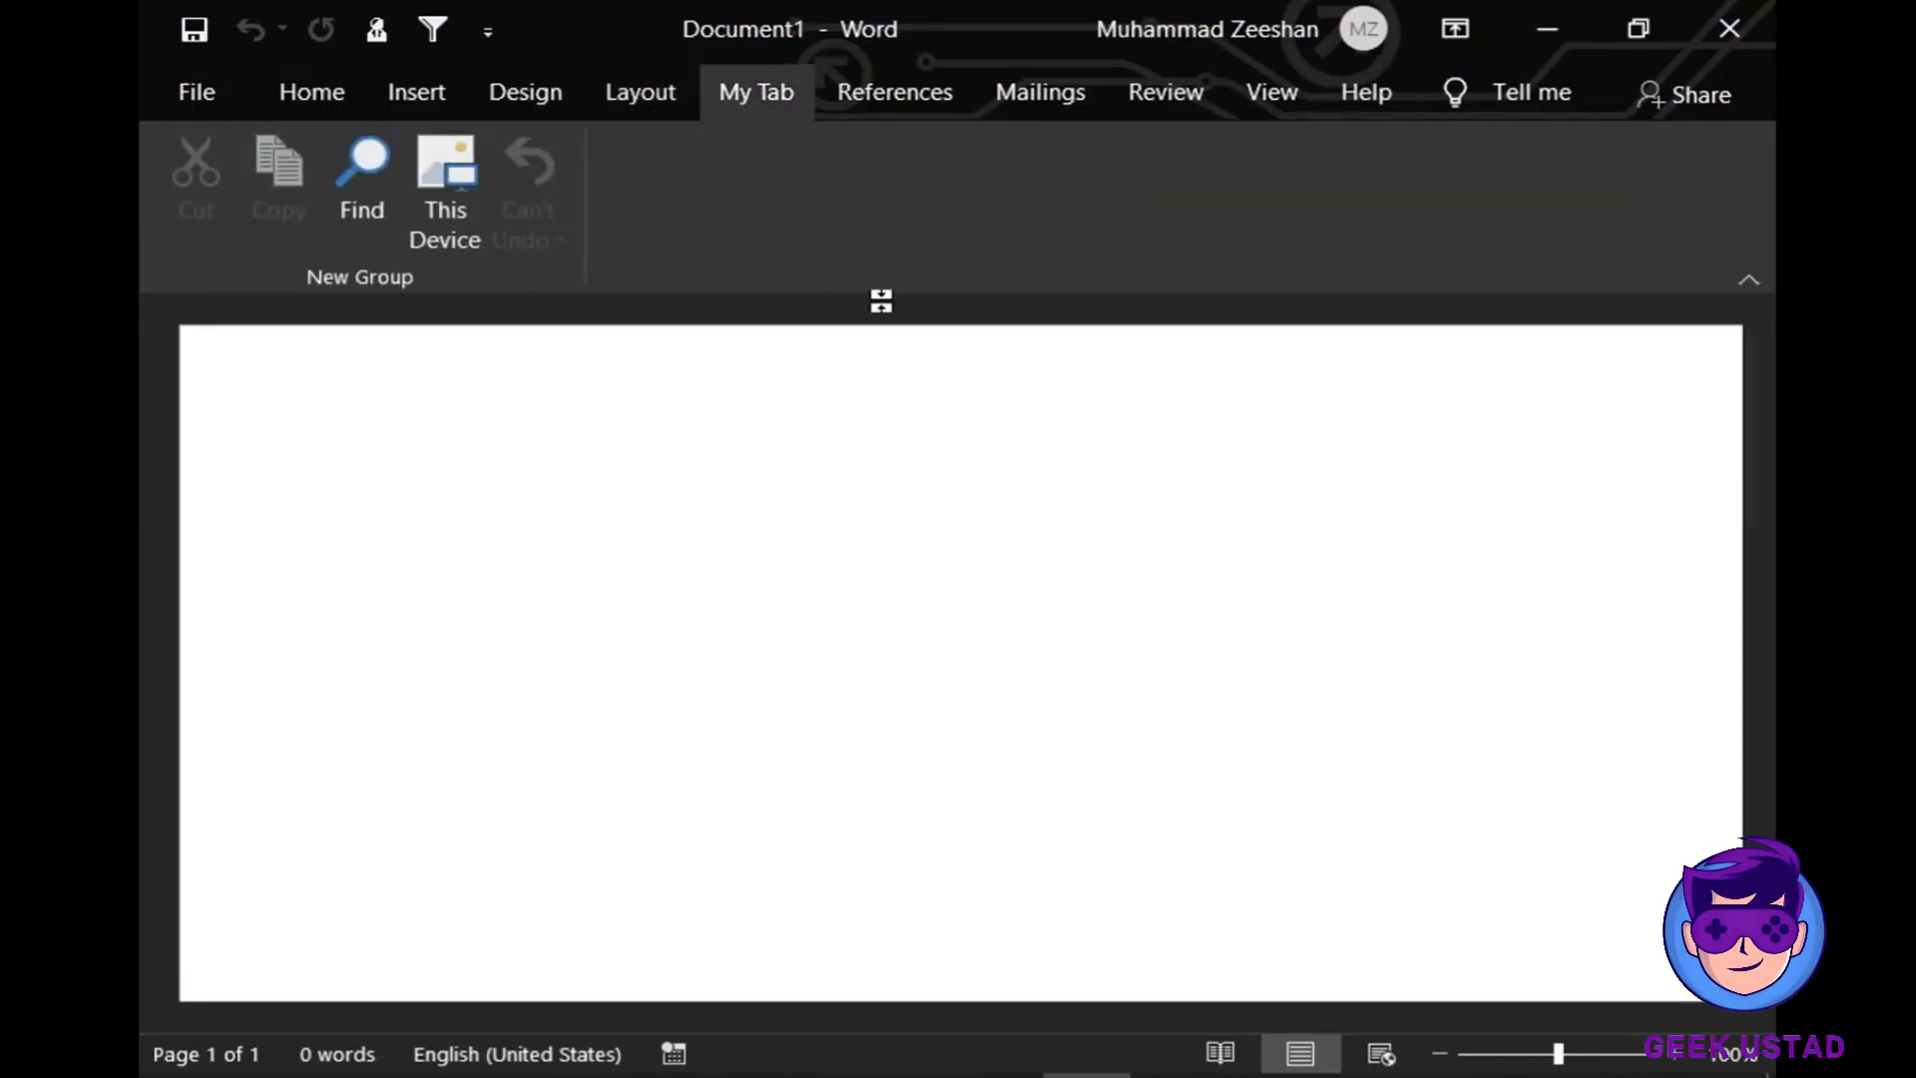
left_click(401, 106)
left_click(352, 88)
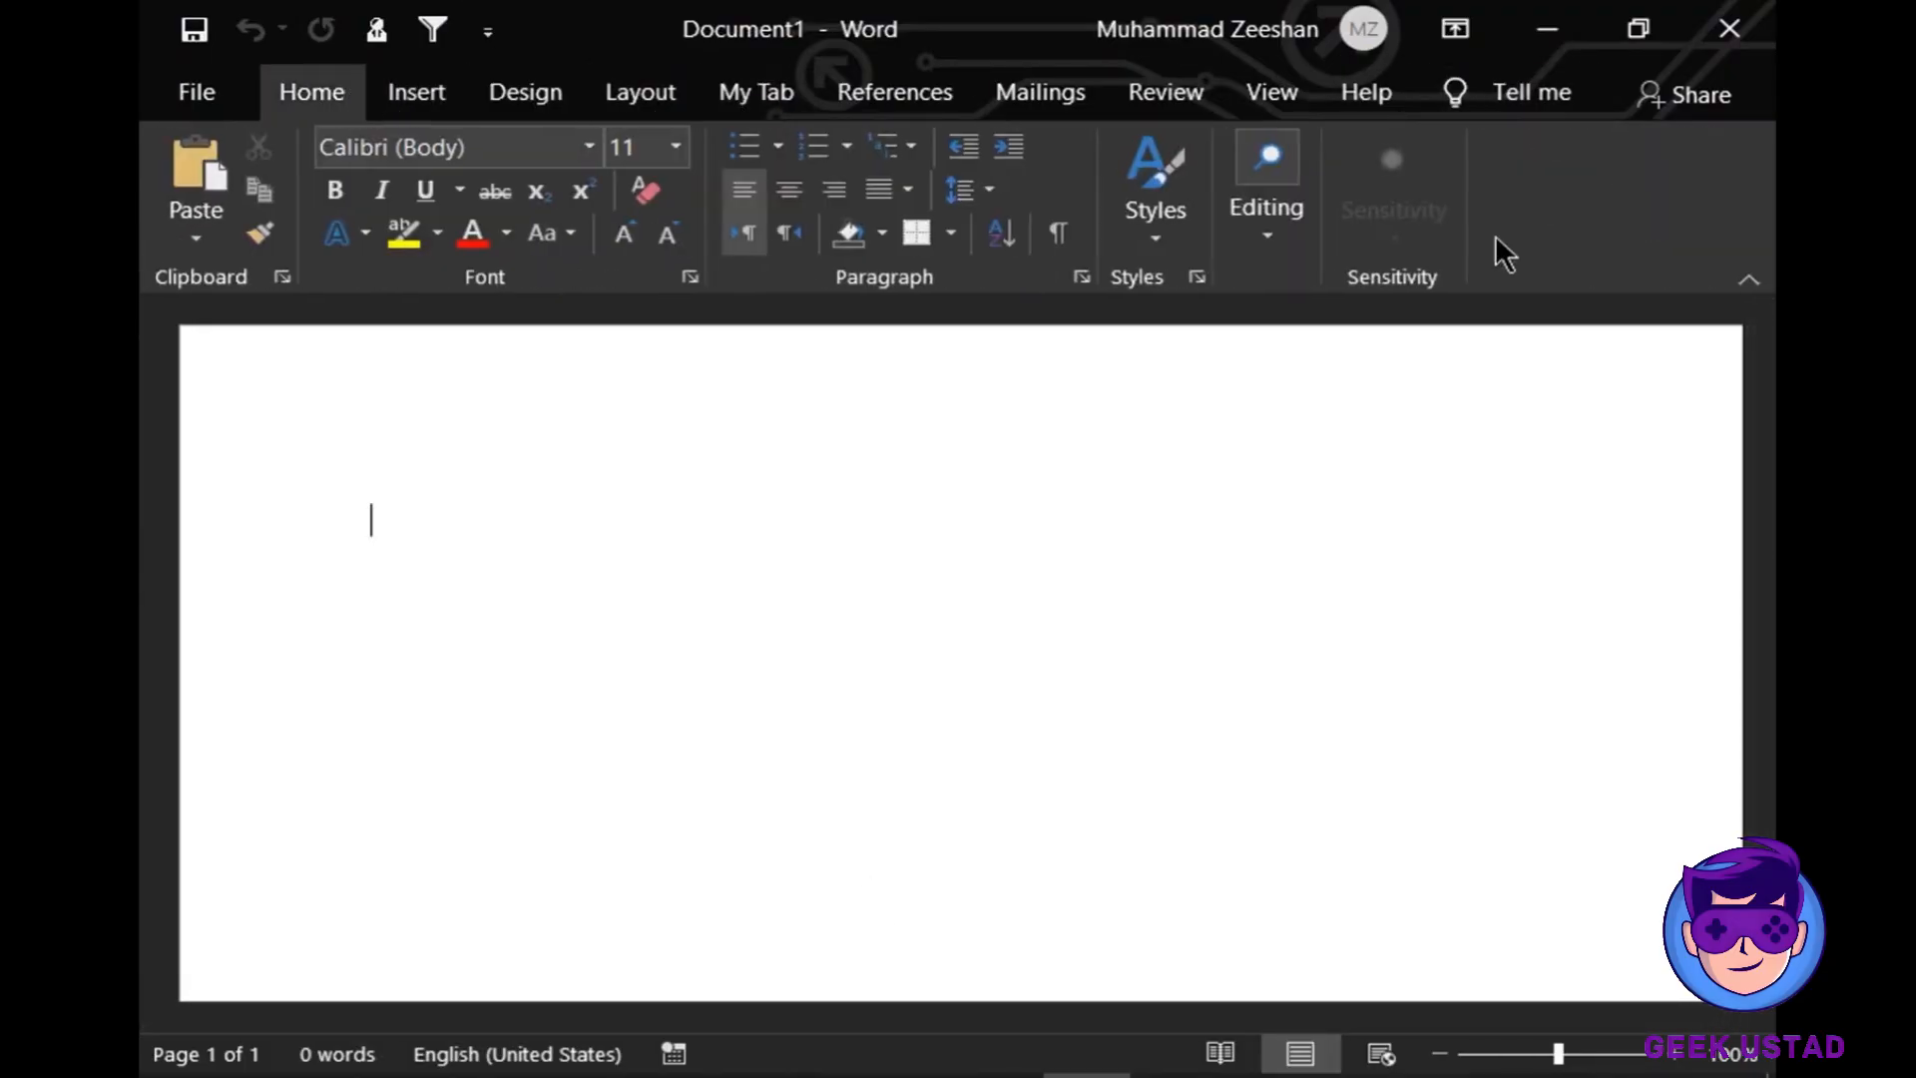
- In Word Options, change the Office Theme to Colorful and apply it
left_click(219, 91)
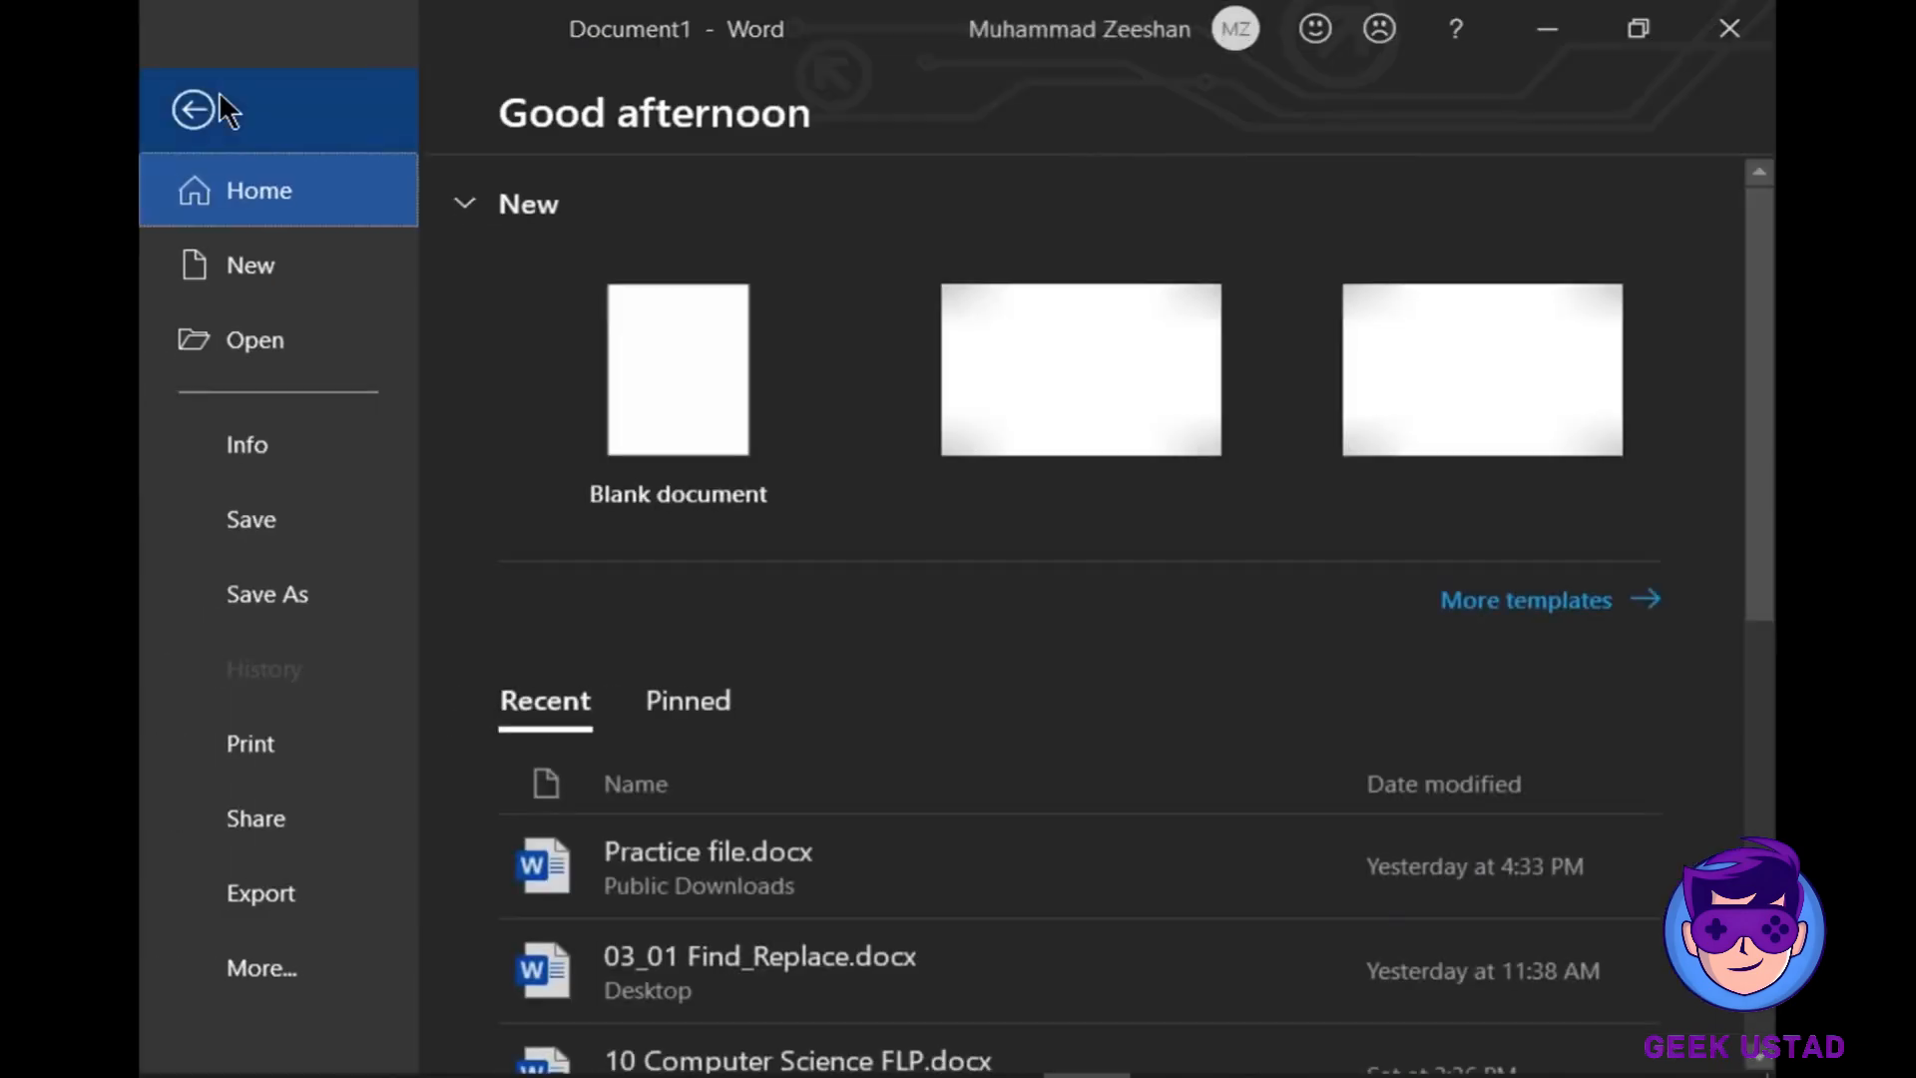
left_click(297, 984)
left_click(538, 959)
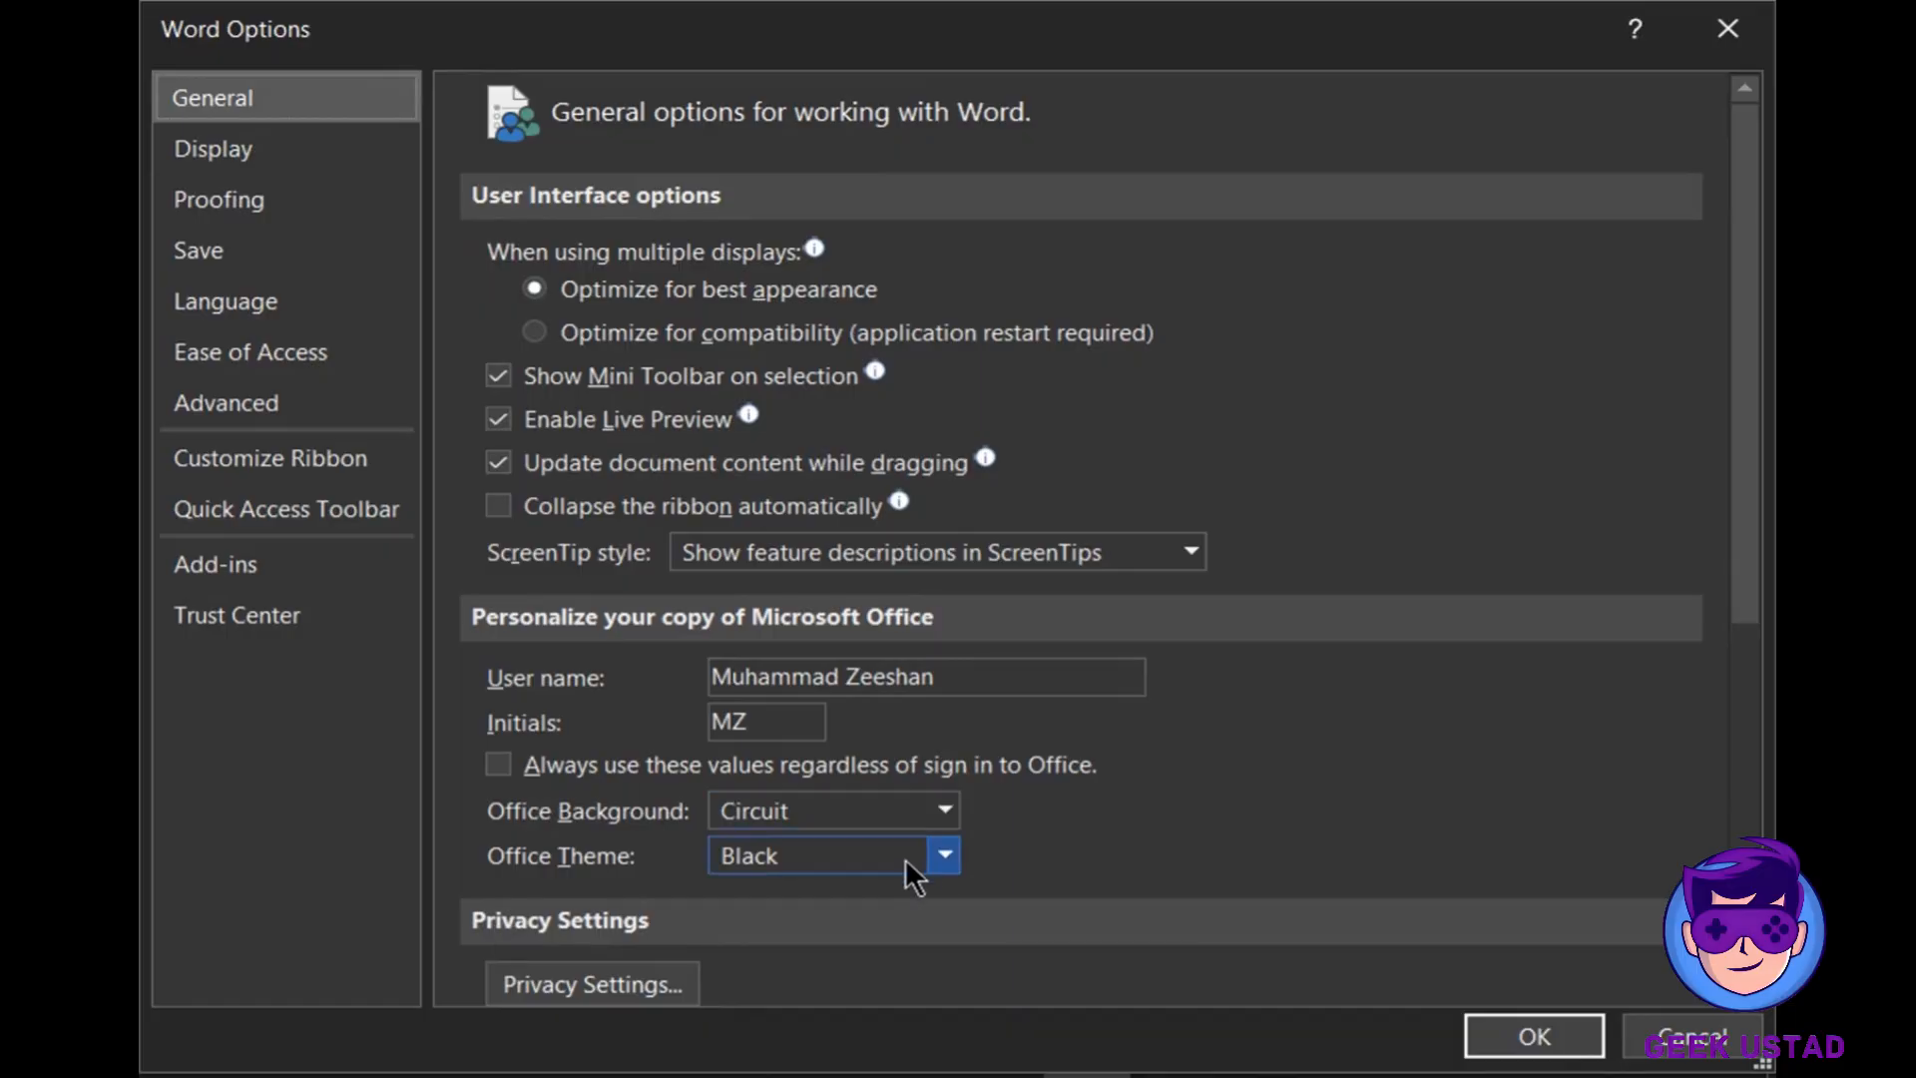
left_click(943, 858)
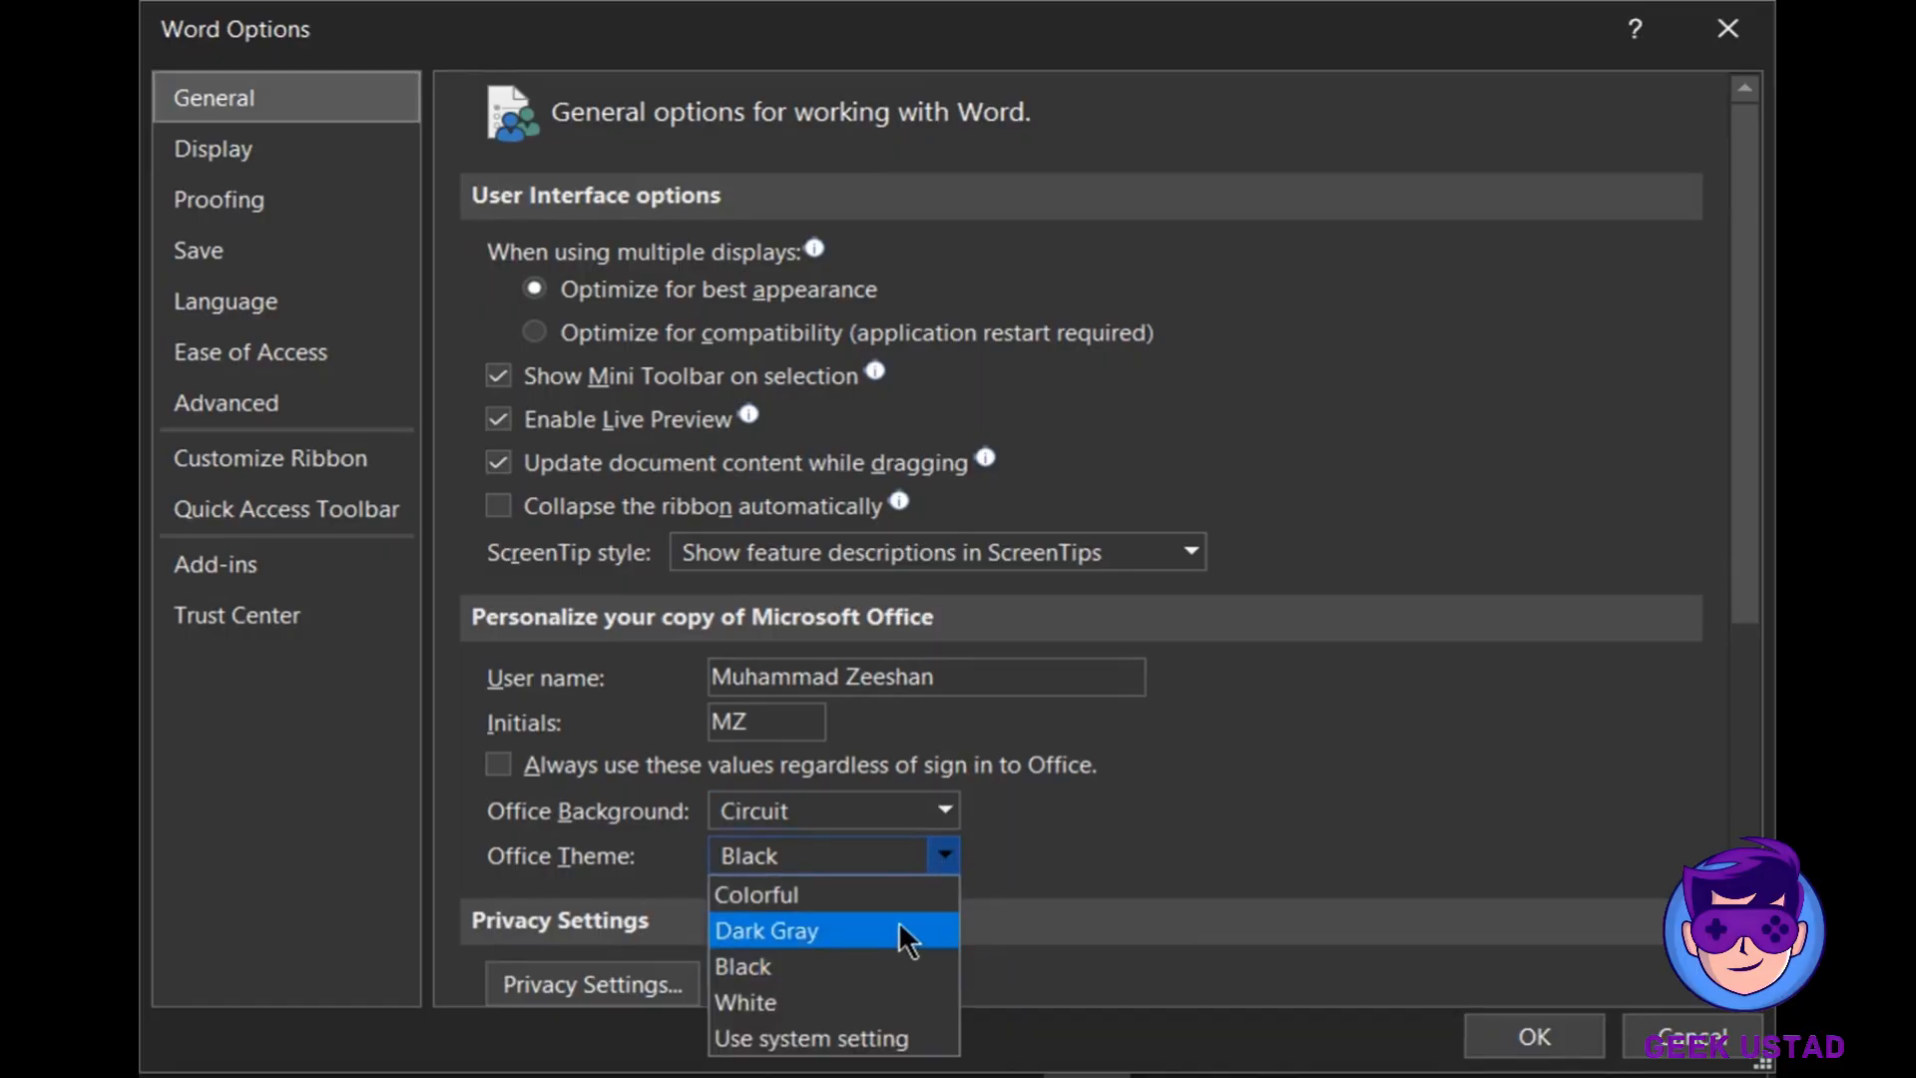
left_click(842, 902)
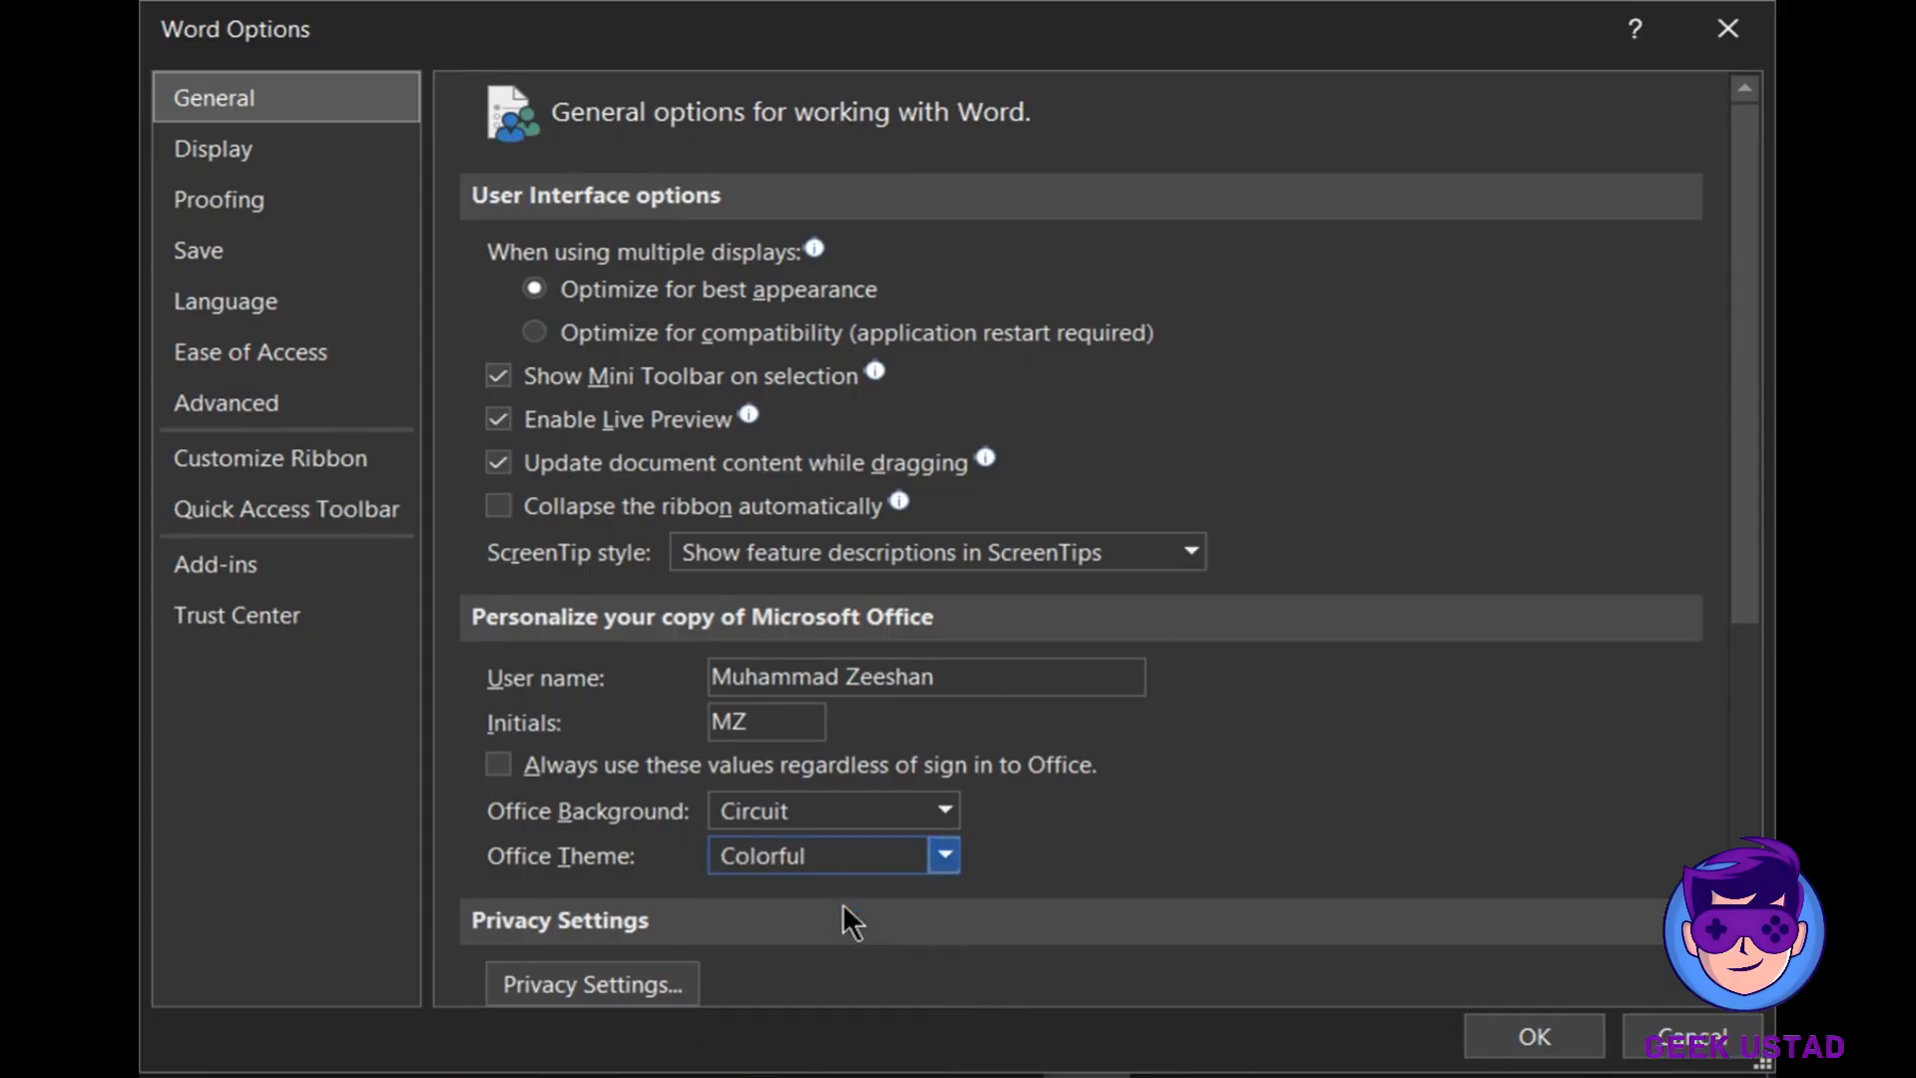
left_click(1497, 1023)
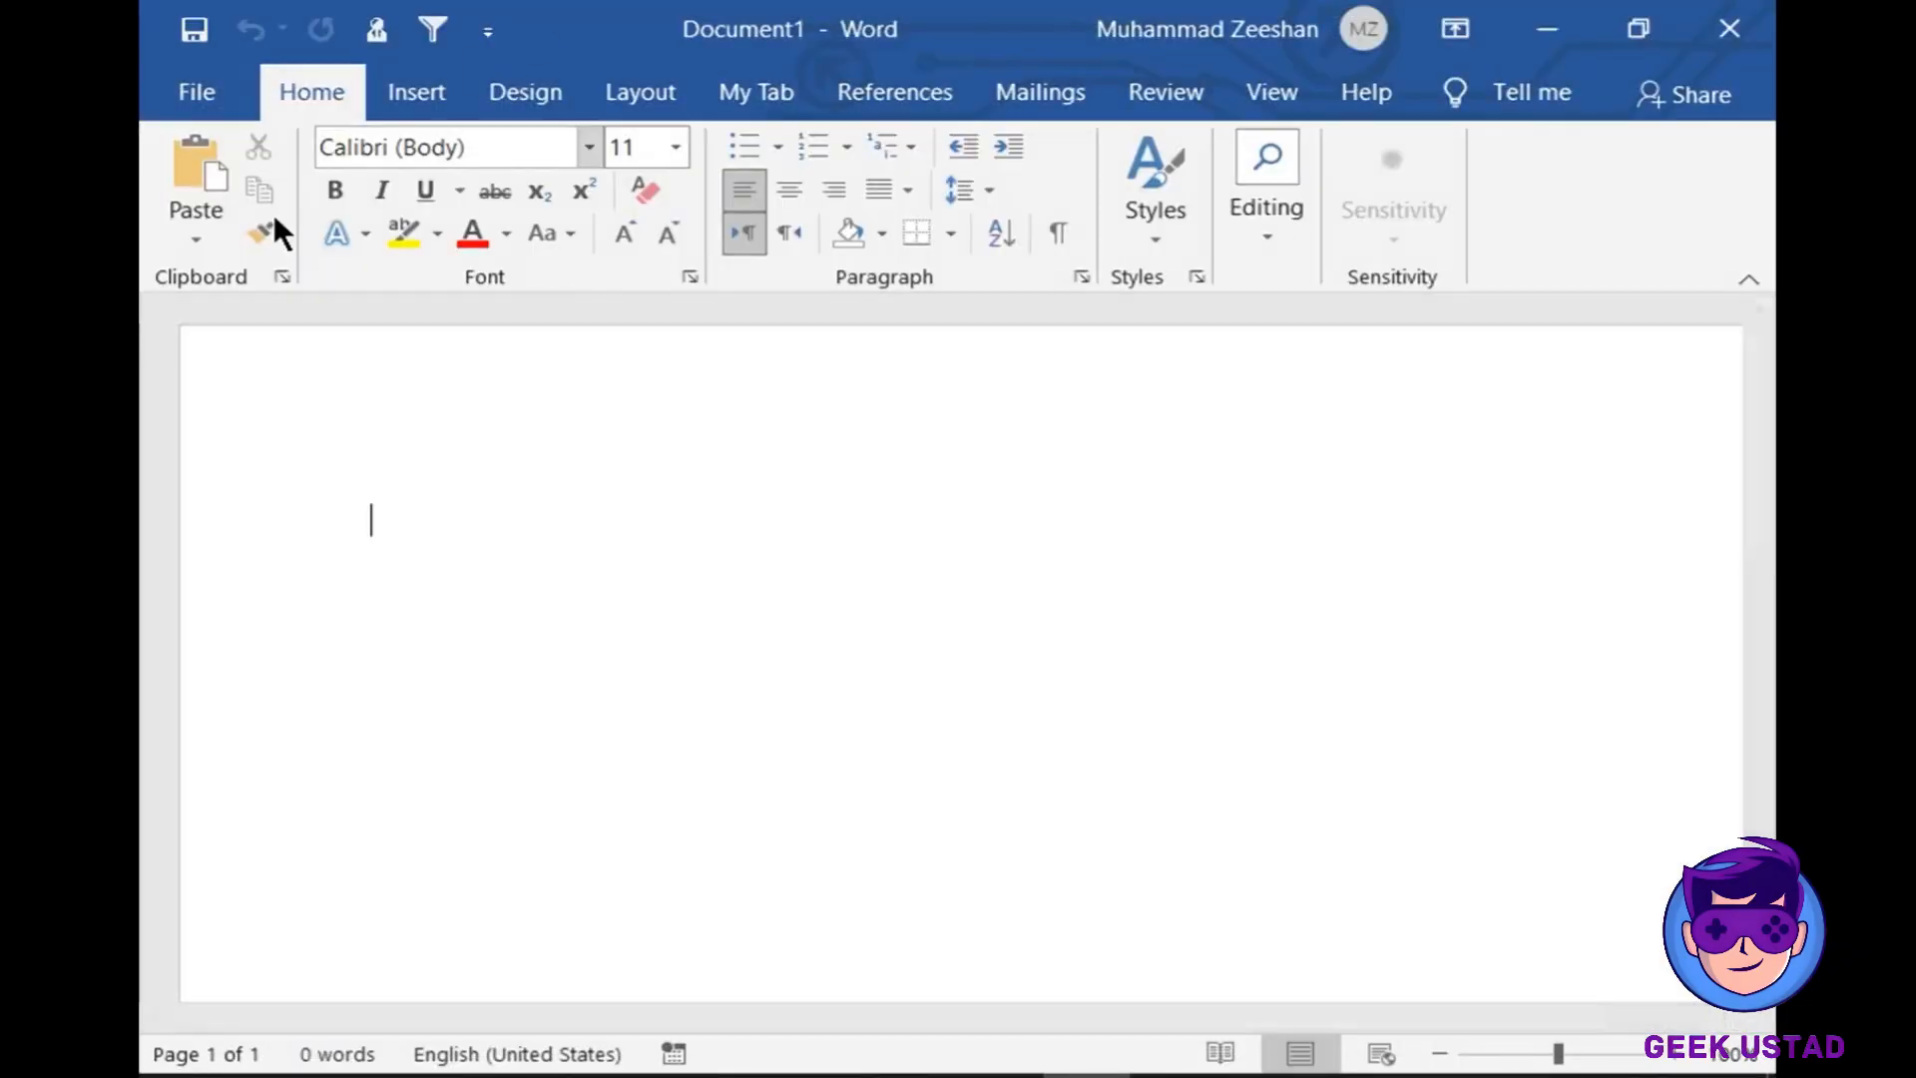
- Reopen Word Options and scroll through the General page
left_click(189, 88)
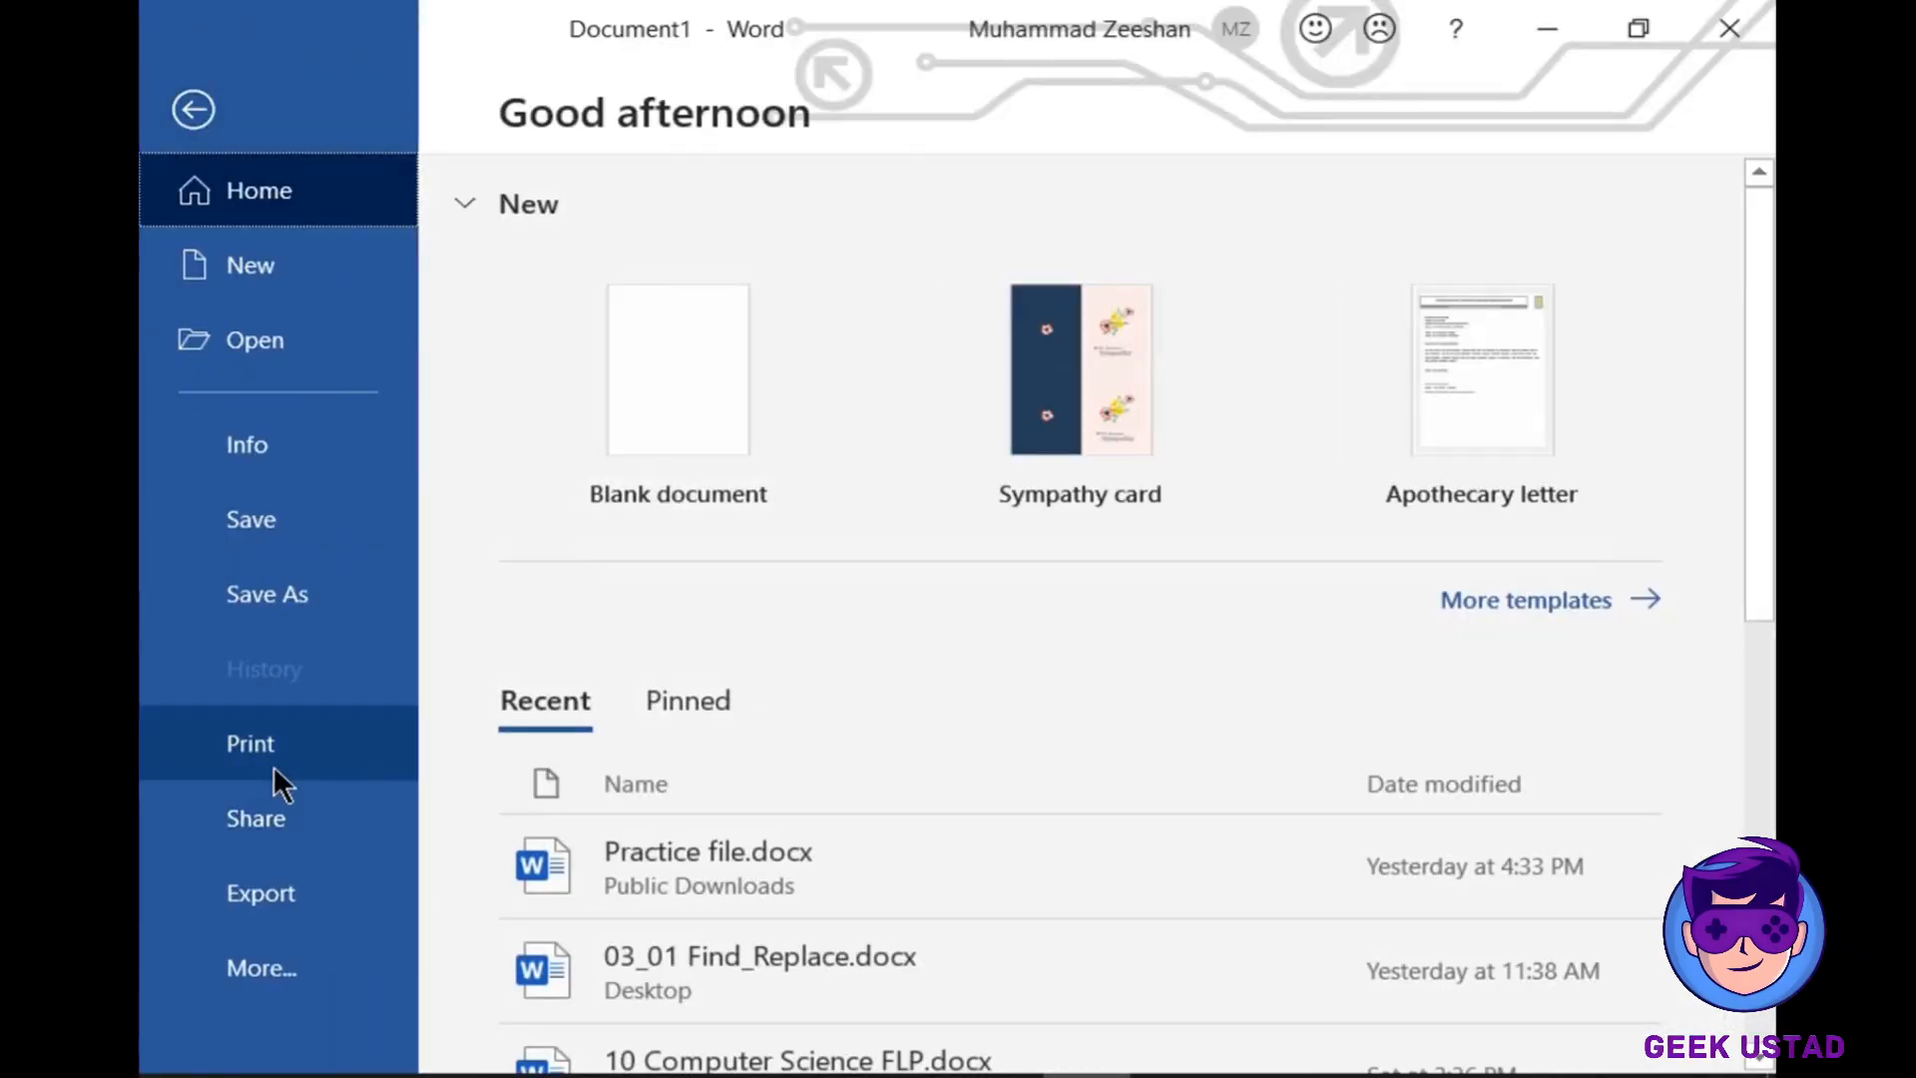
left_click(327, 989)
left_click(643, 968)
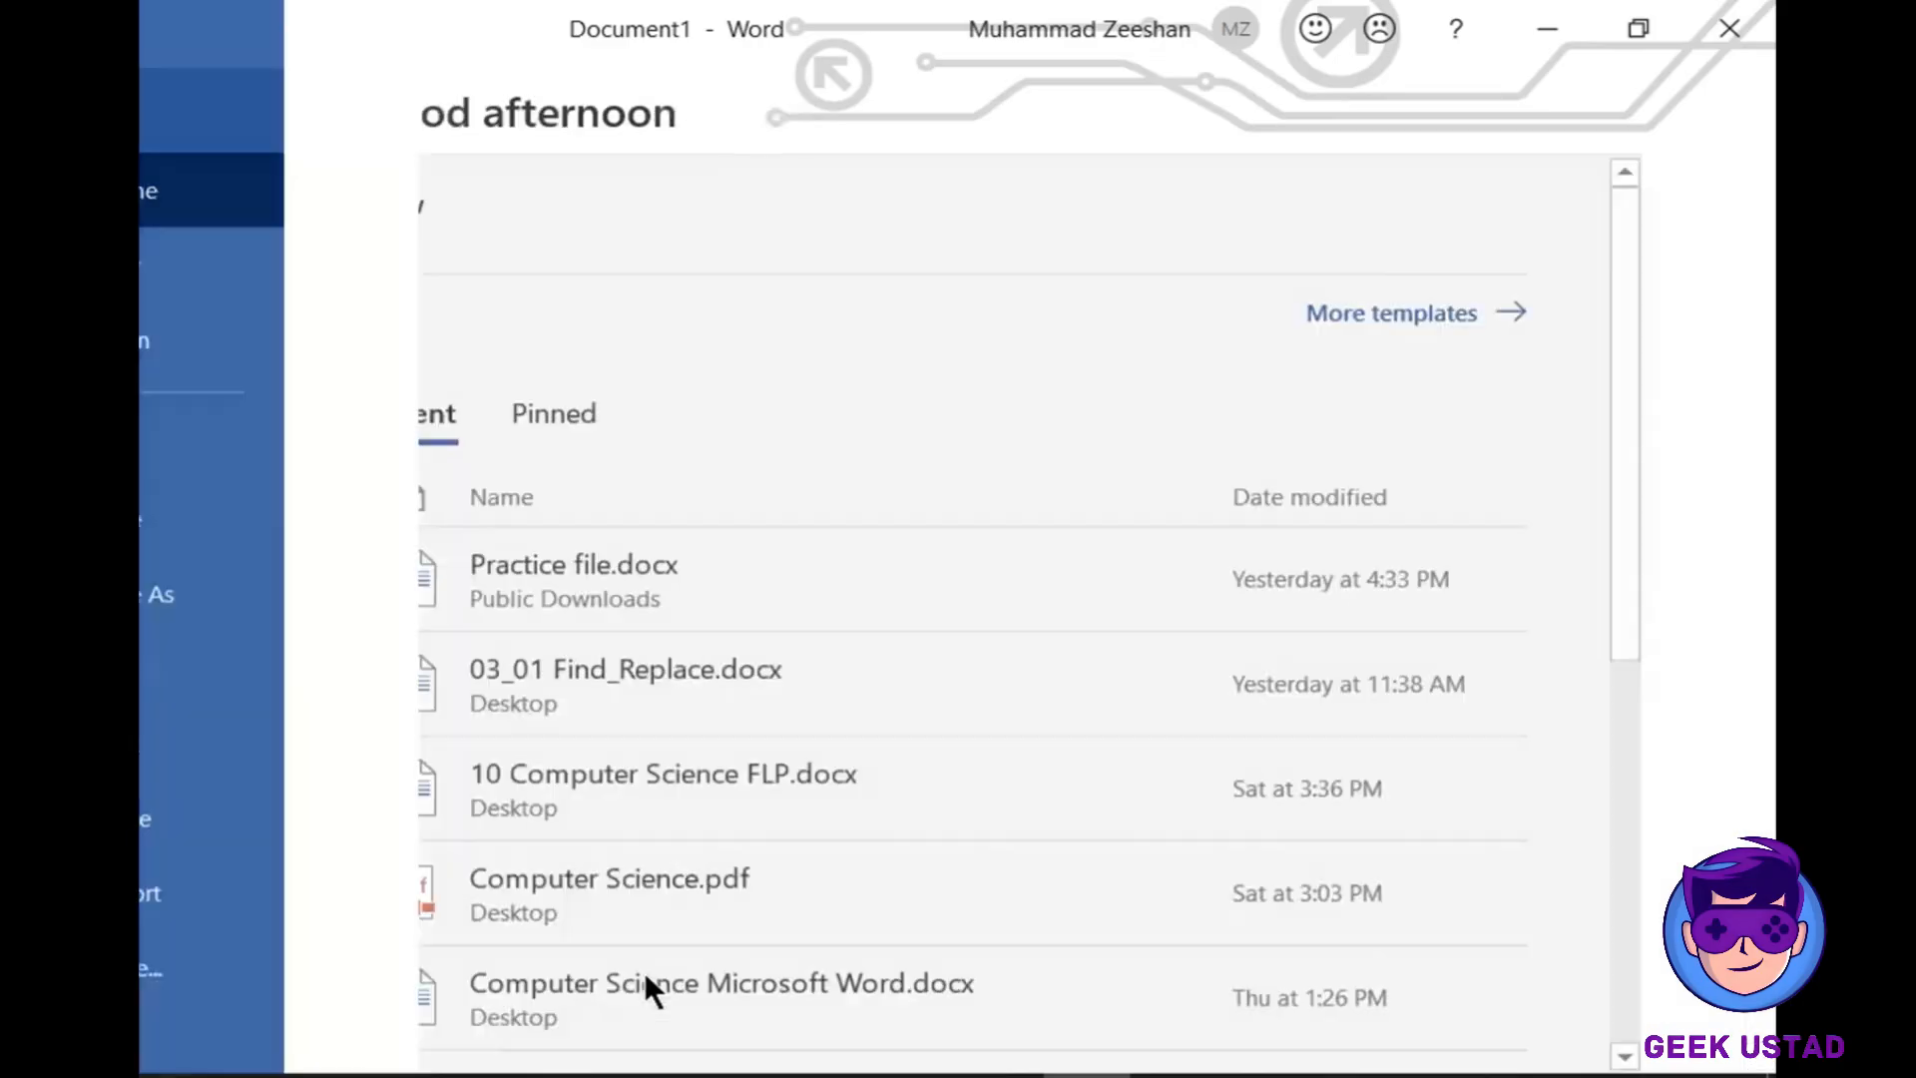
scroll(860, 644, "down", 5)
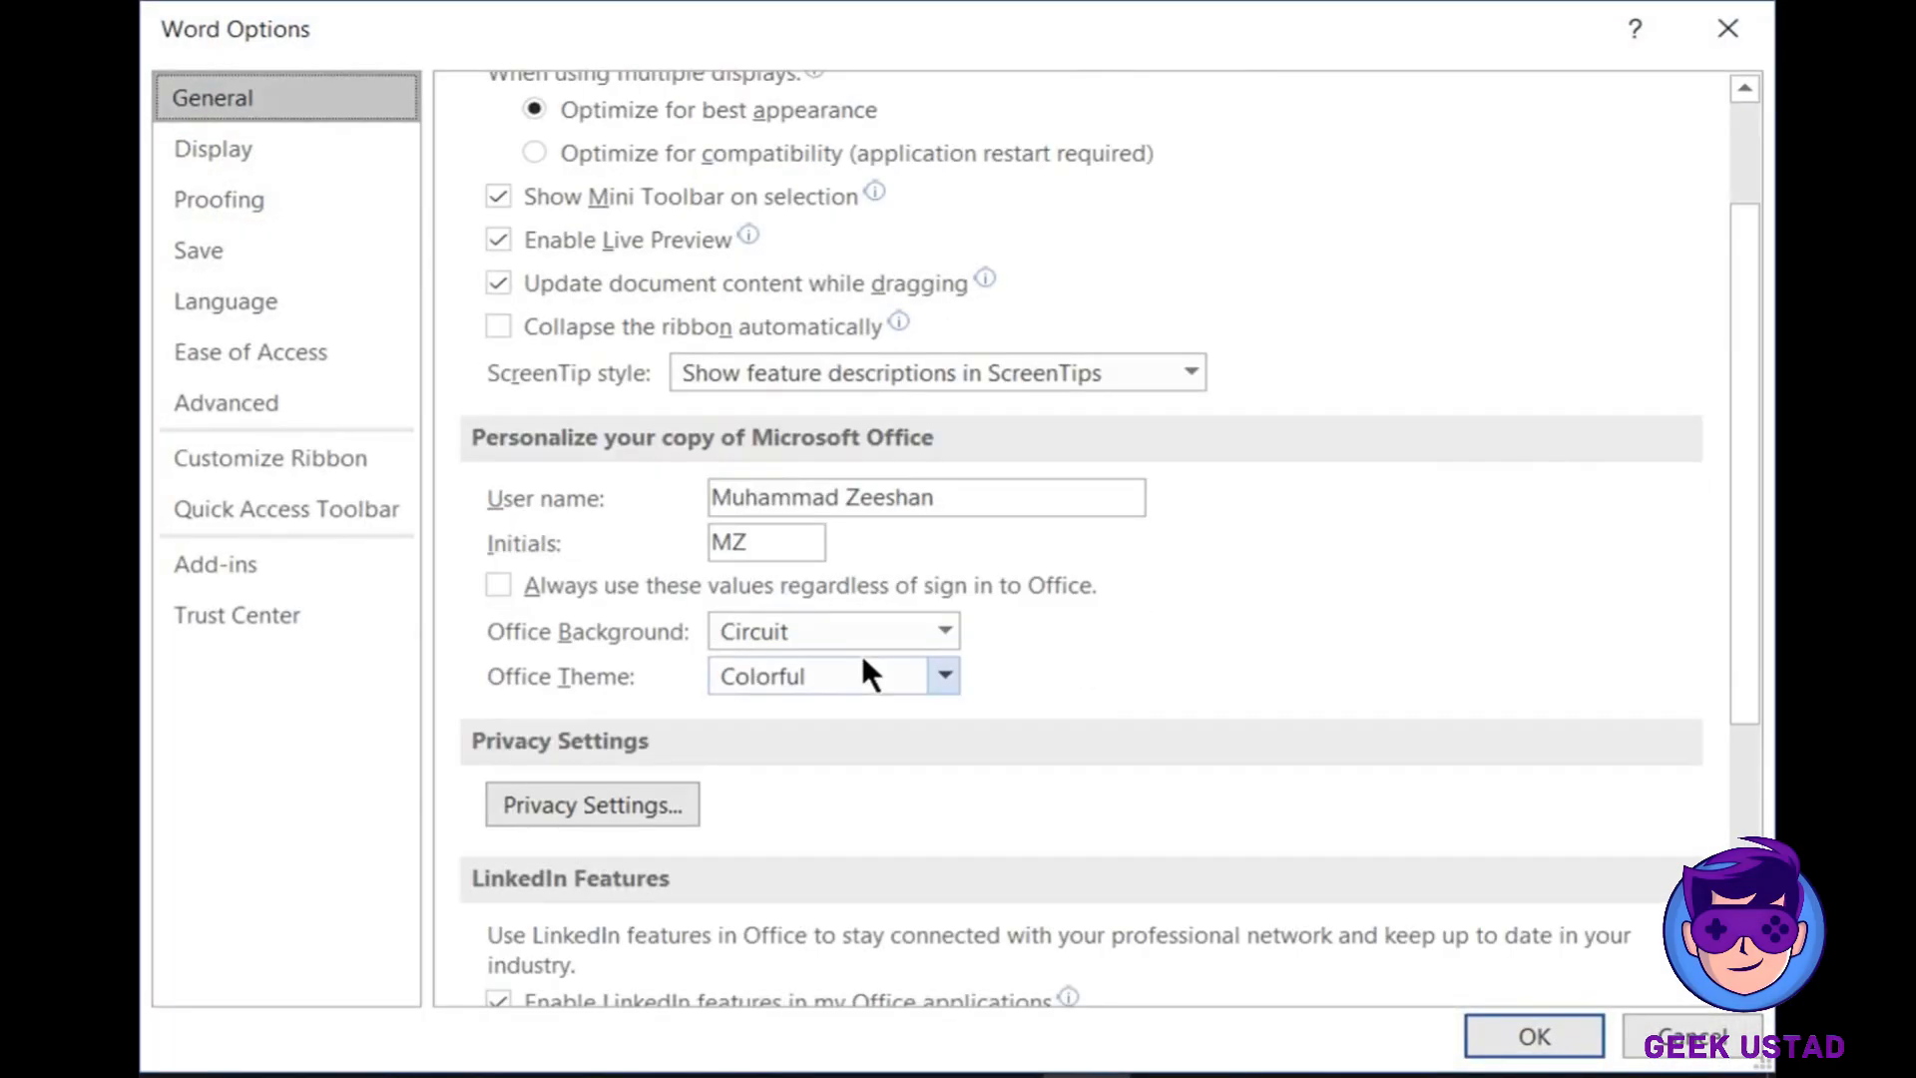
scroll(861, 648, "down", 1)
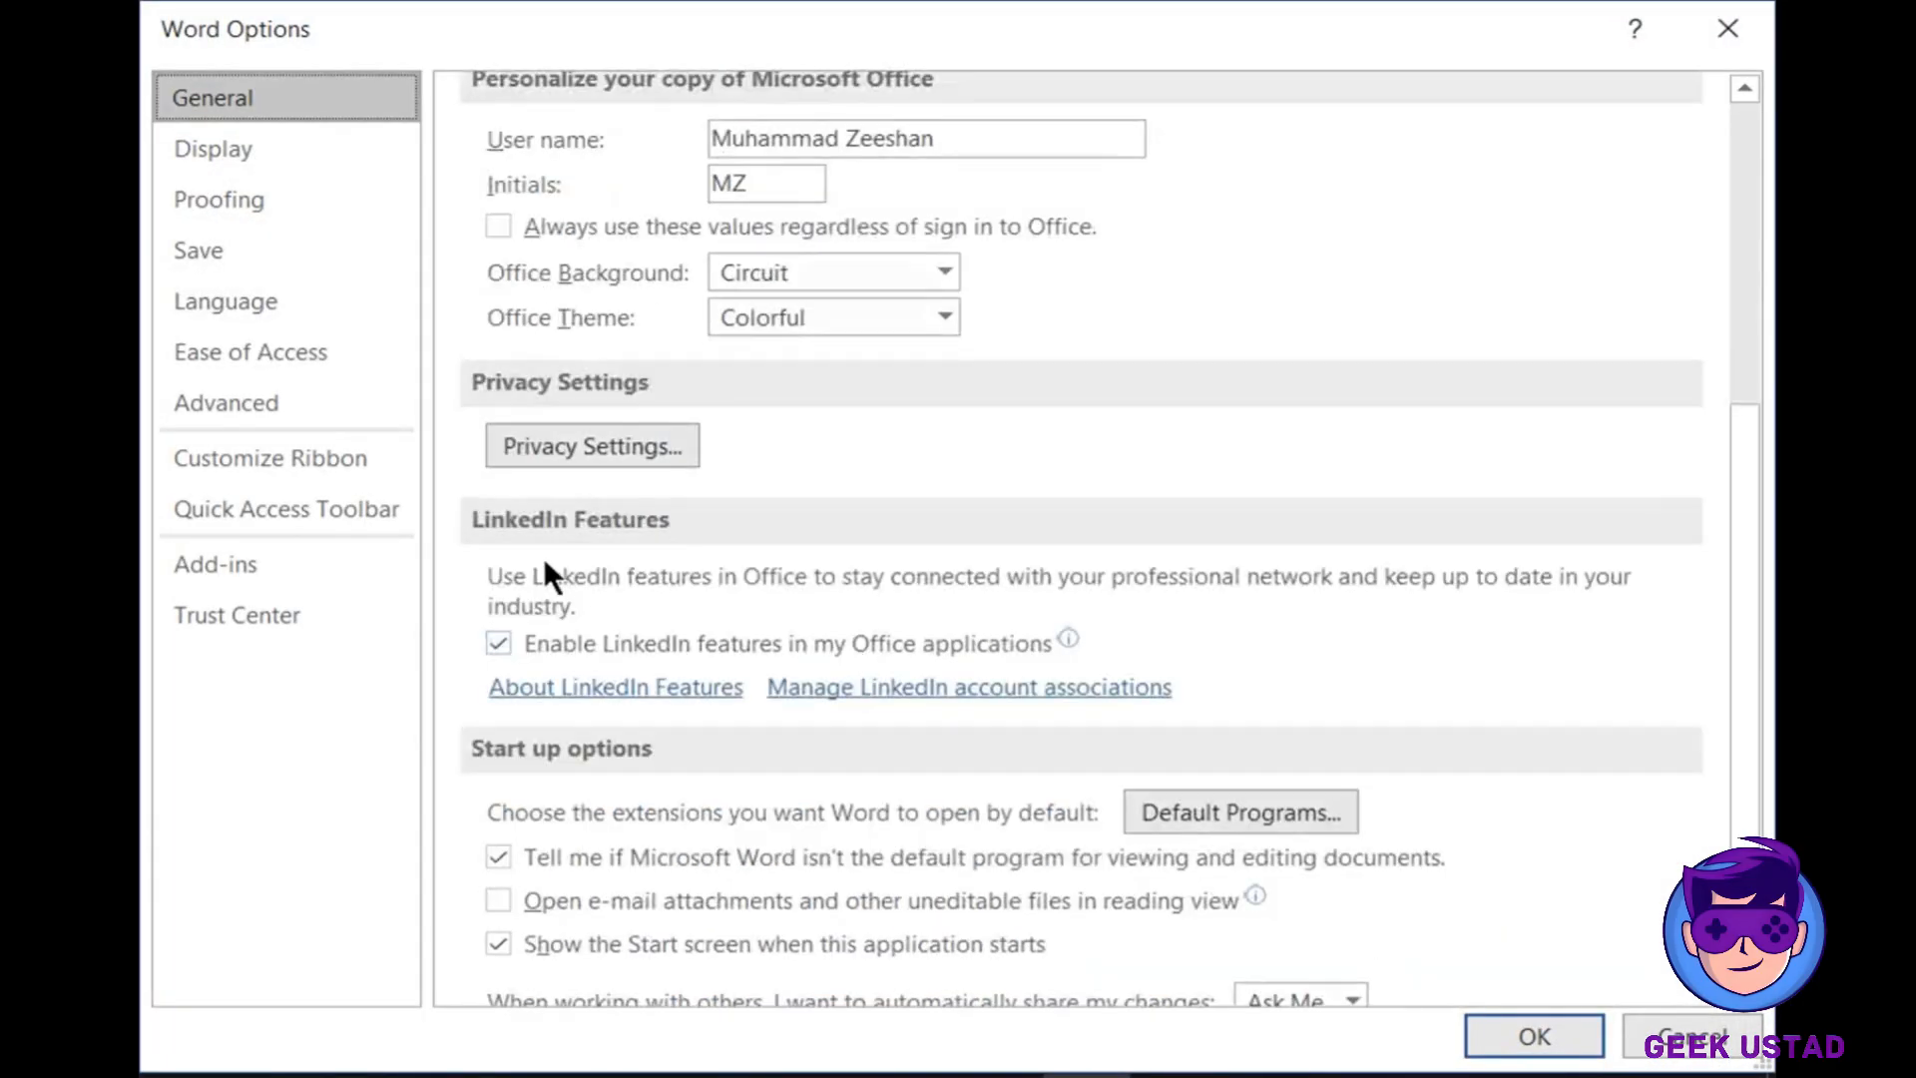
scroll(493, 483, "down", 1)
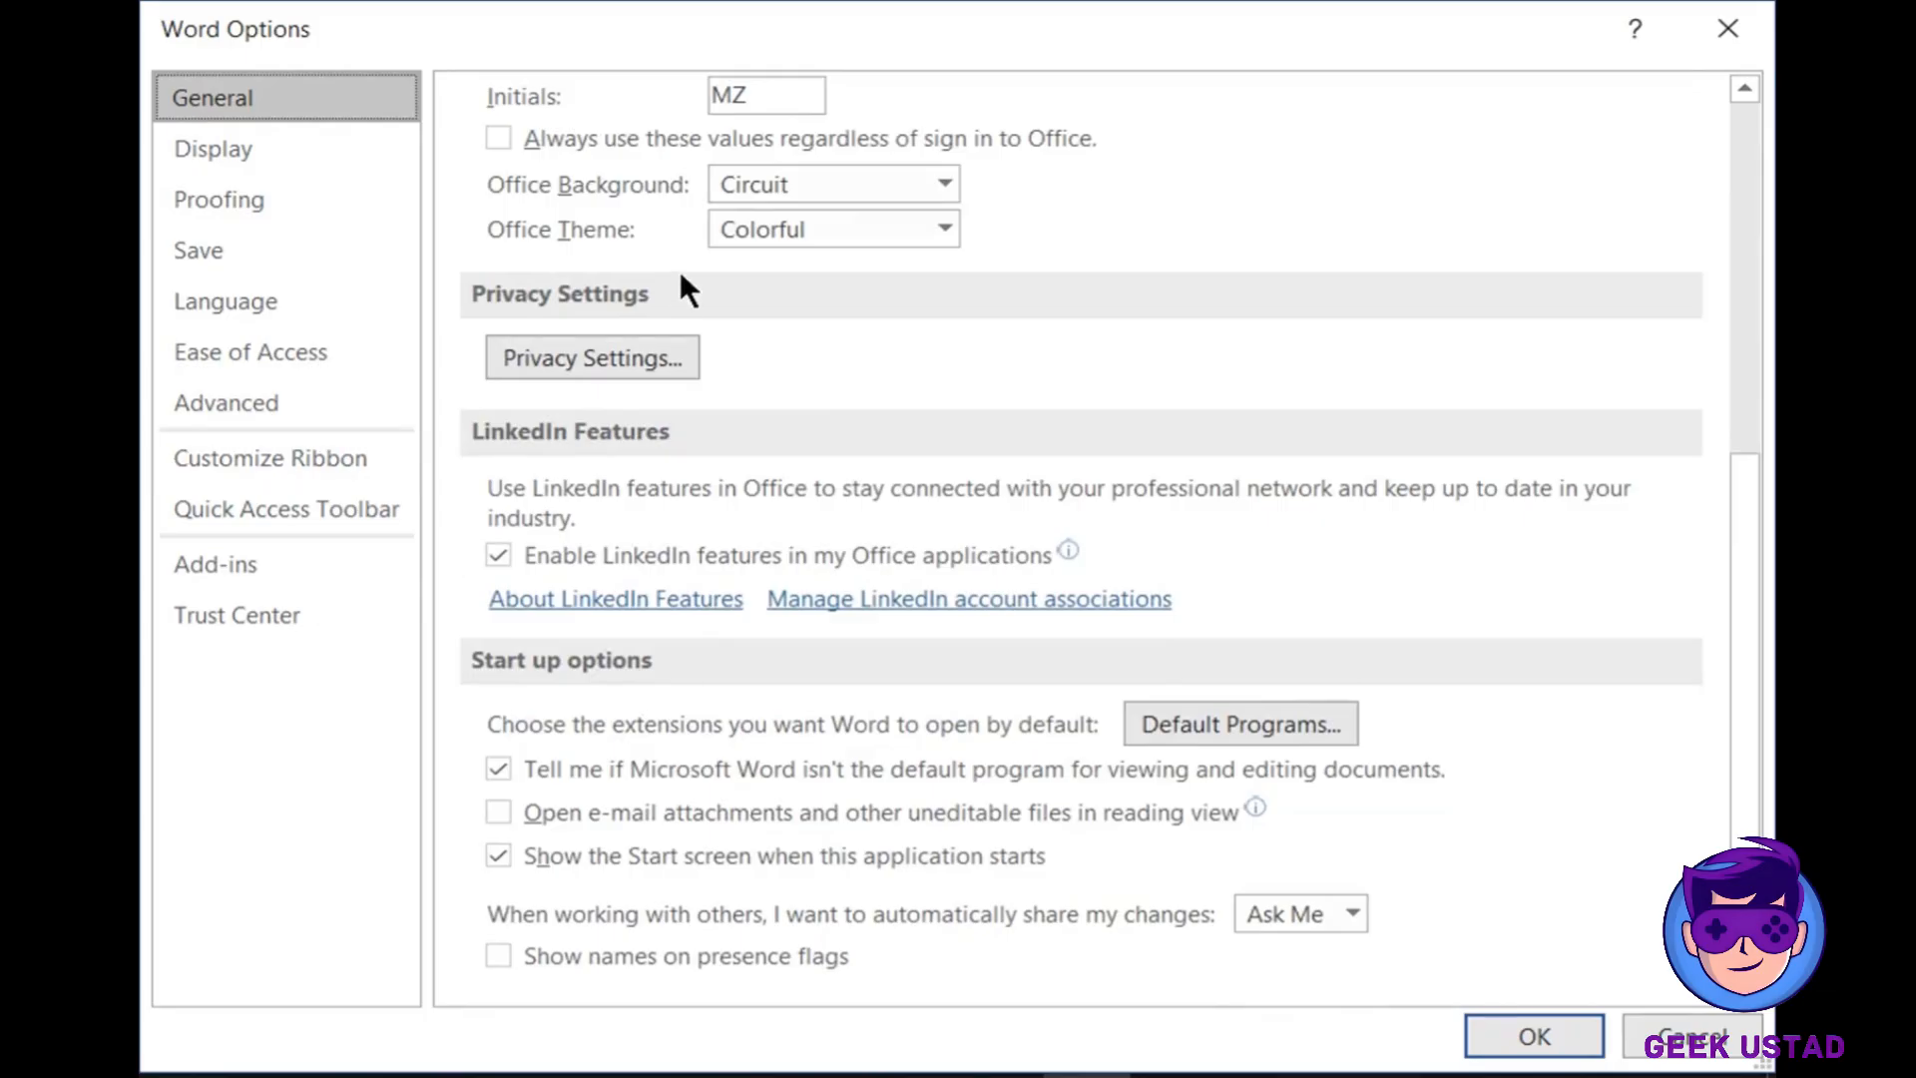
scroll(639, 269, "up", 2)
- Browse the Display, Proofing, Save, Language and Ease of Access pages, ending on Customize Ribbon
left_click(289, 163)
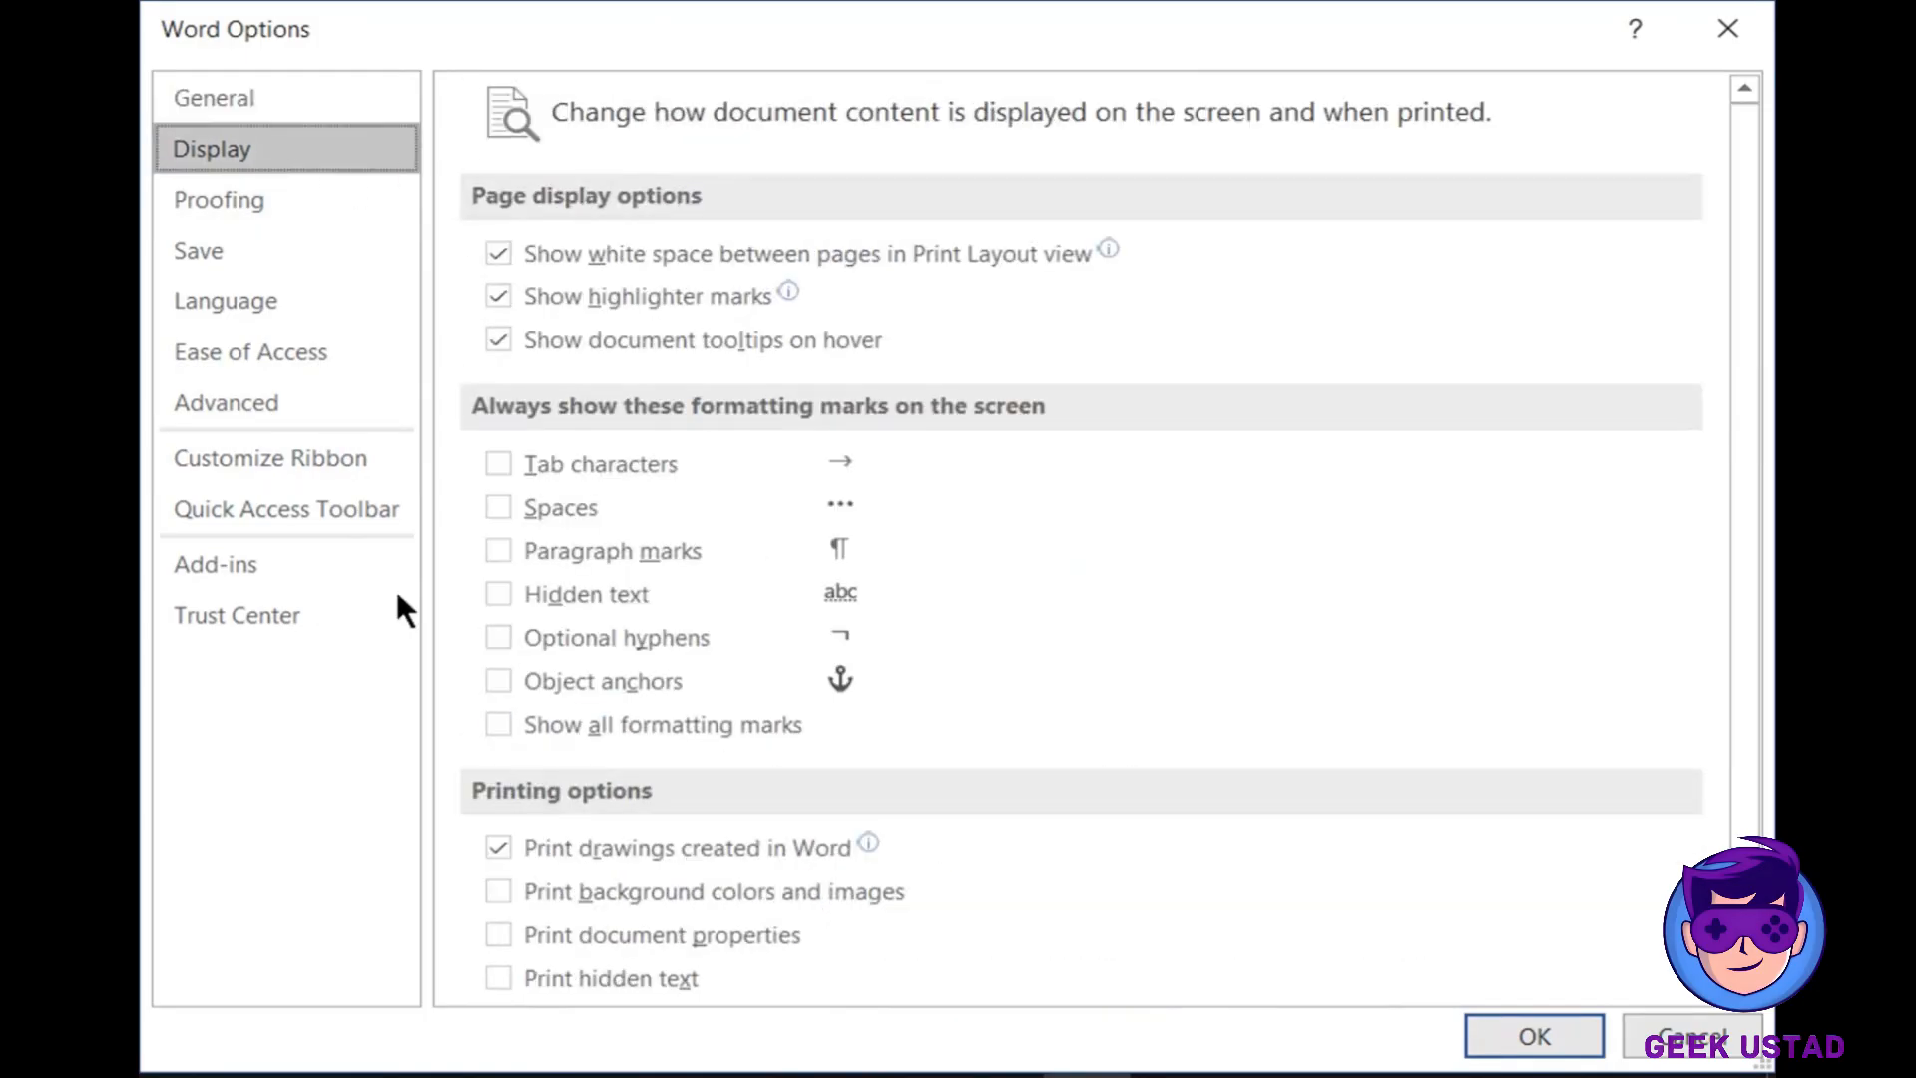
left_click(205, 204)
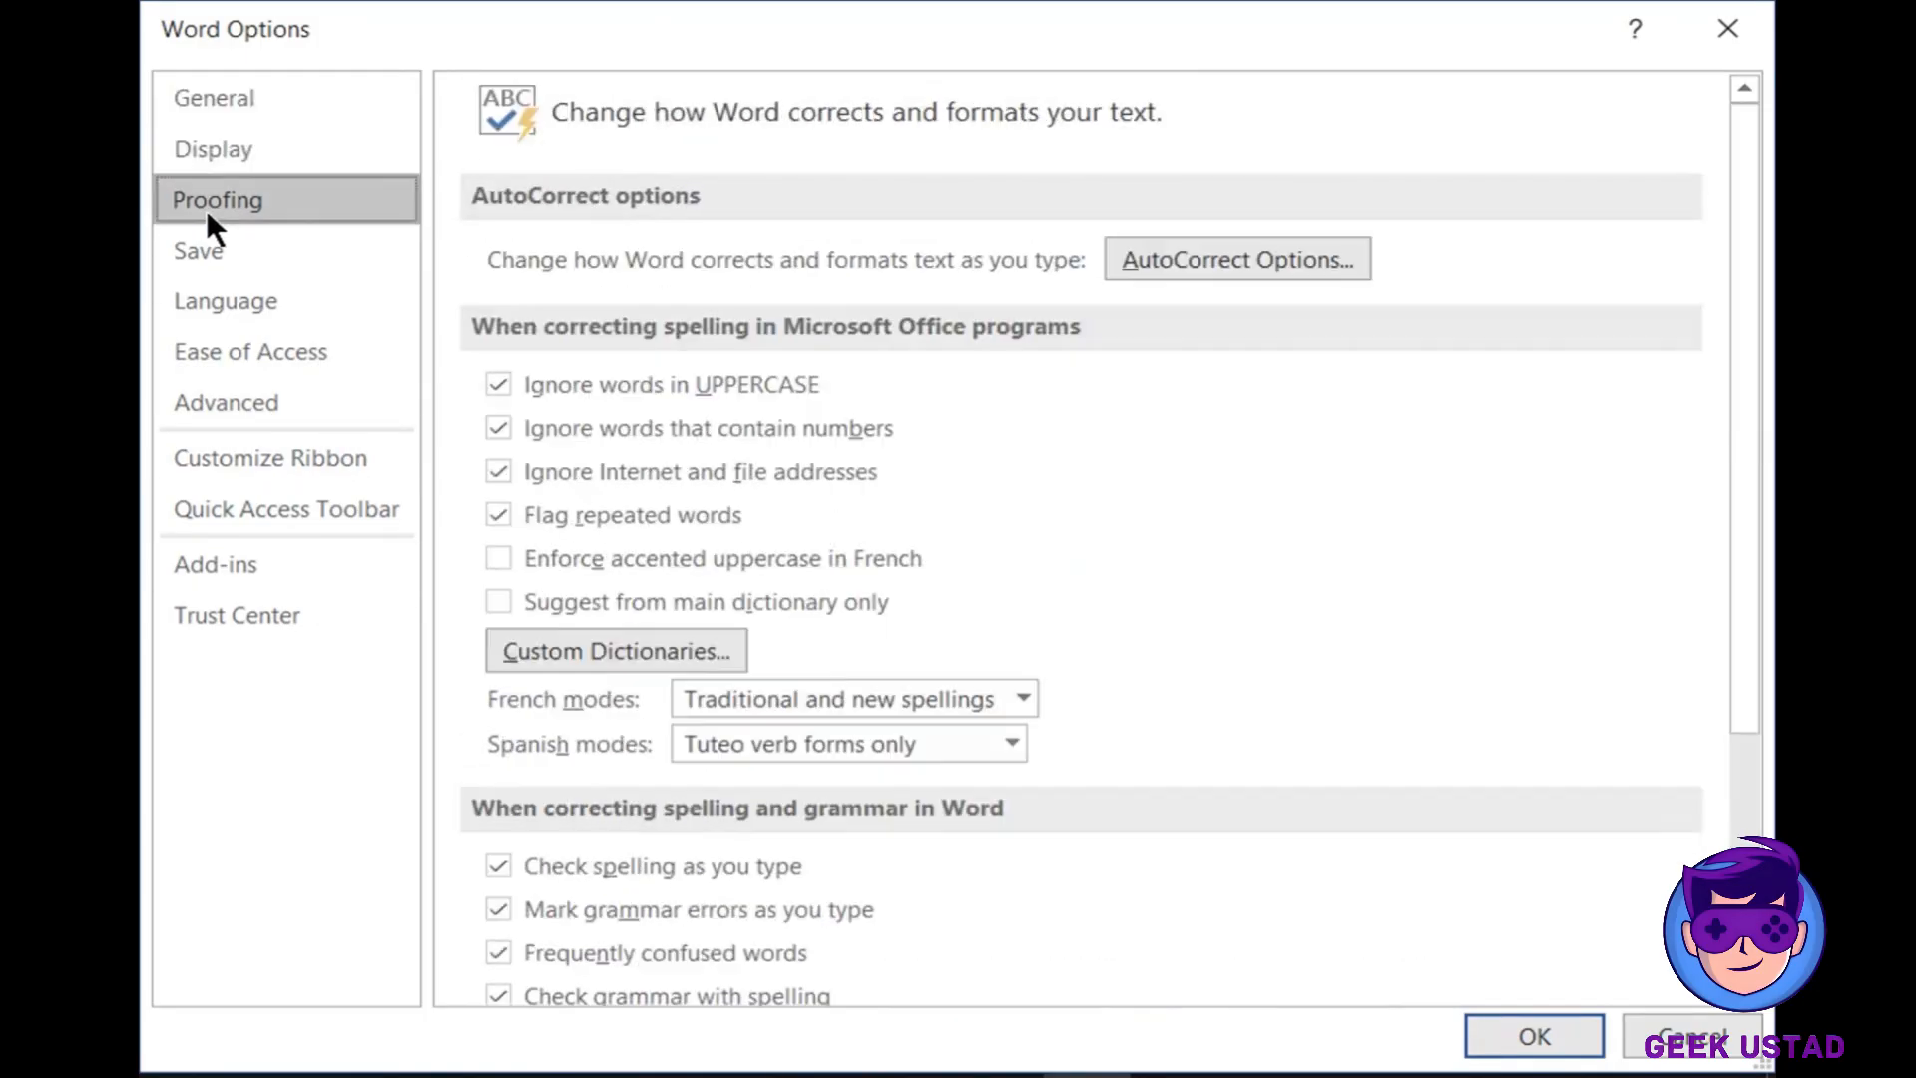
left_click(249, 254)
left_click(266, 311)
left_click(292, 359)
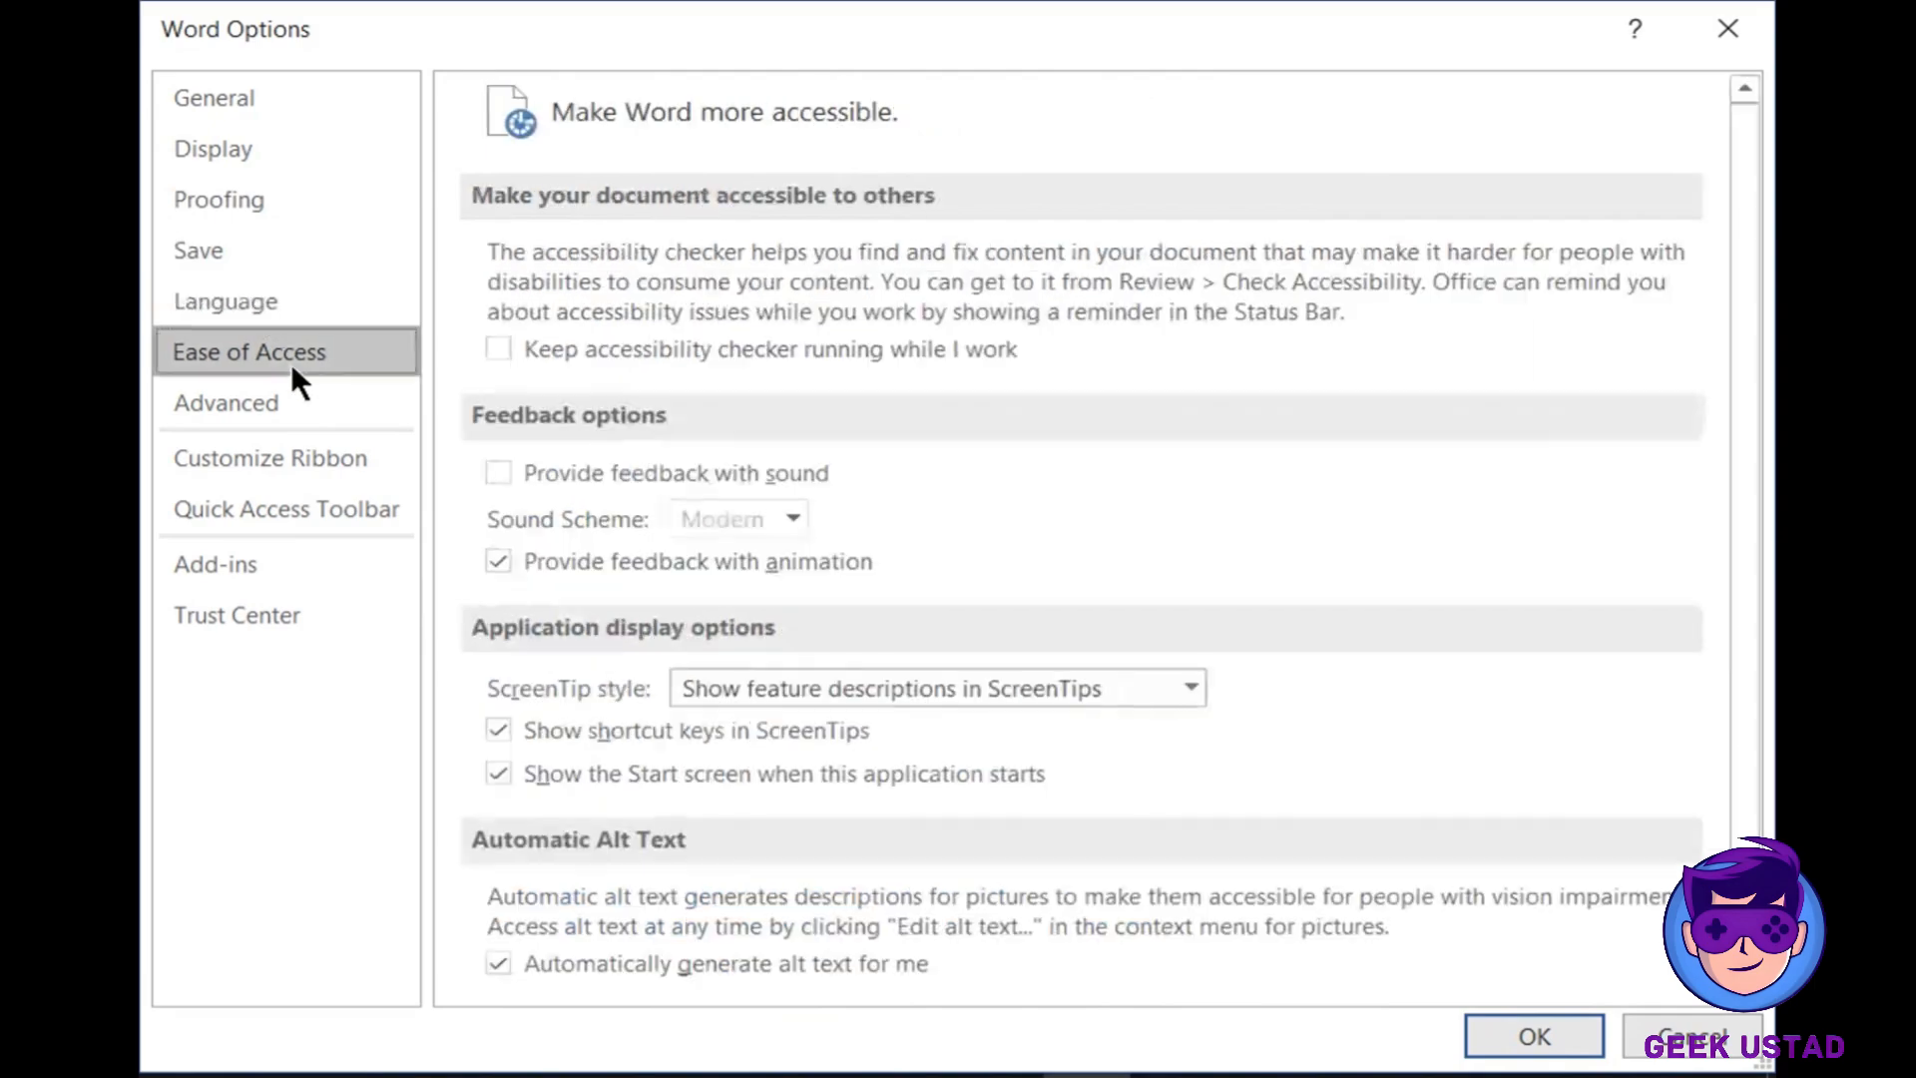
left_click(299, 459)
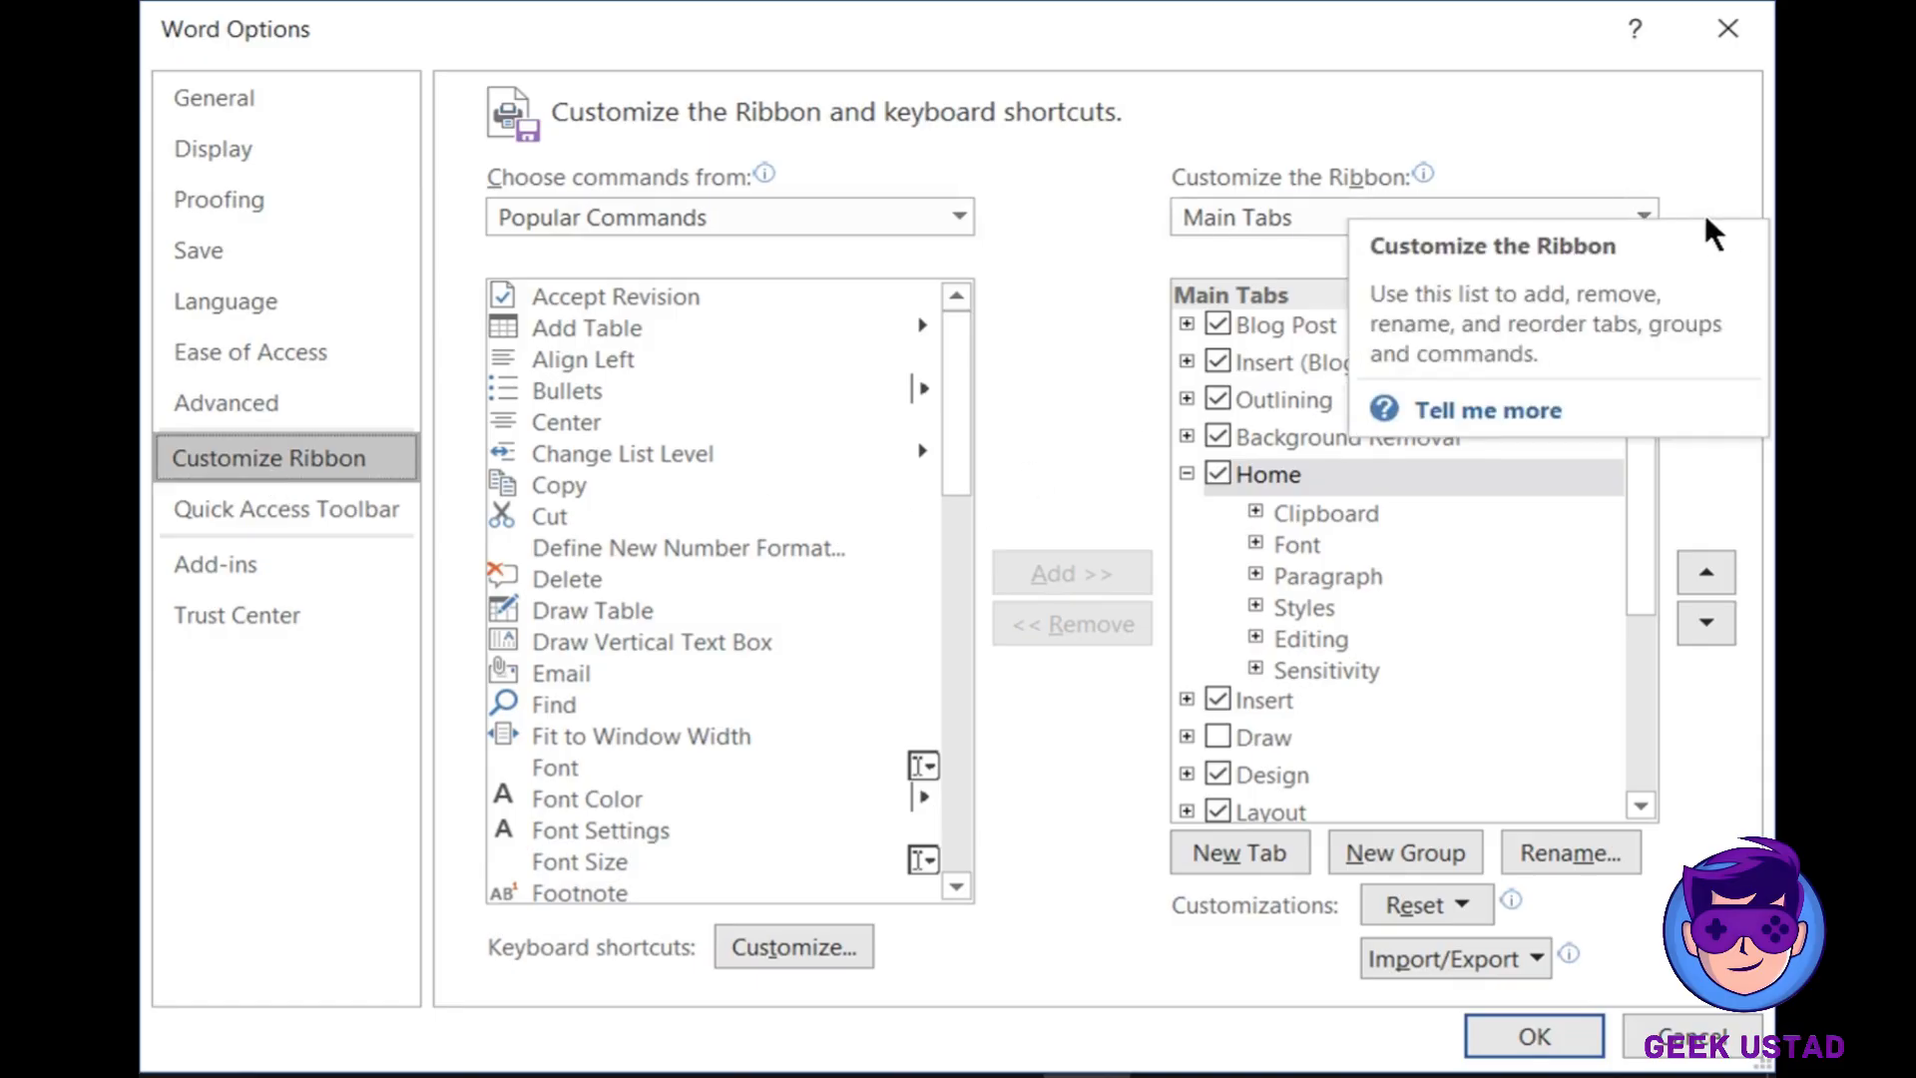
- Keep the Main Tabs list, collapse Home, and uncheck My Tab (Custom)
left_click(1644, 214)
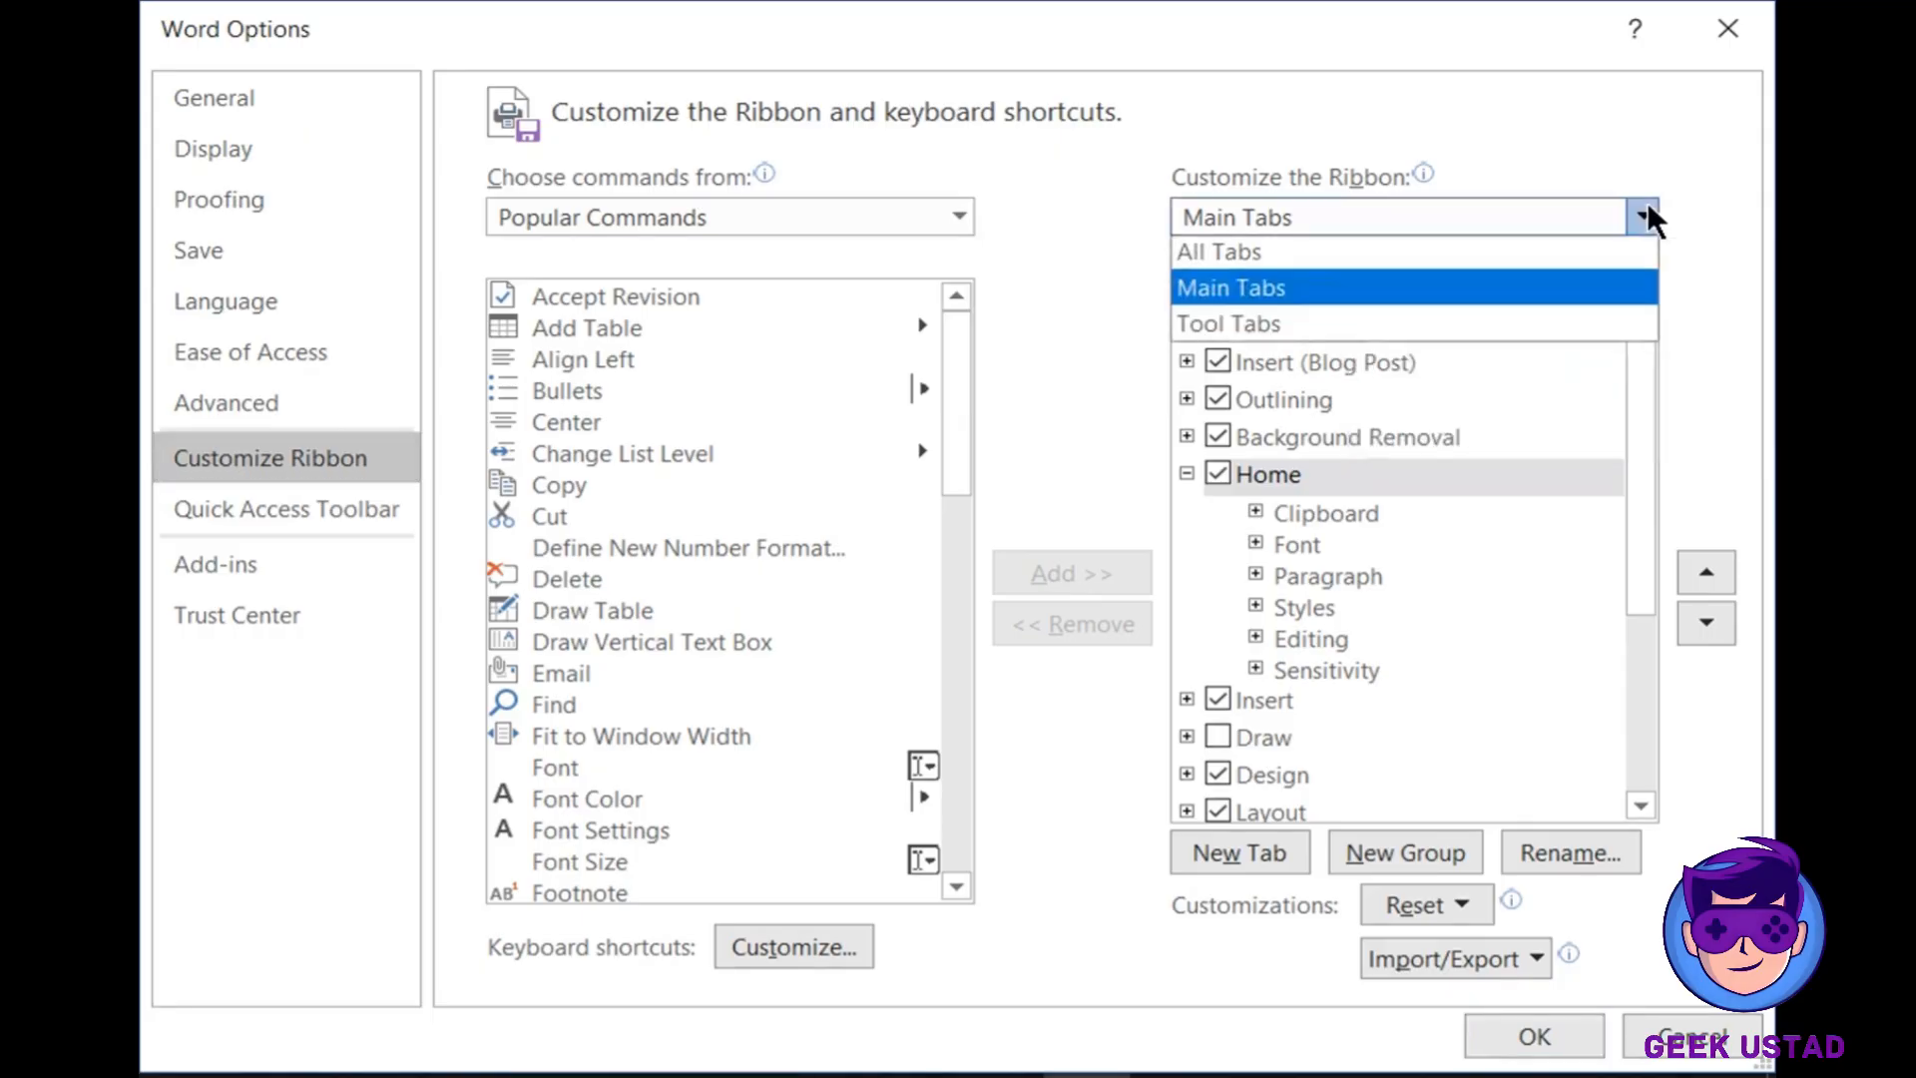
left_click(1644, 213)
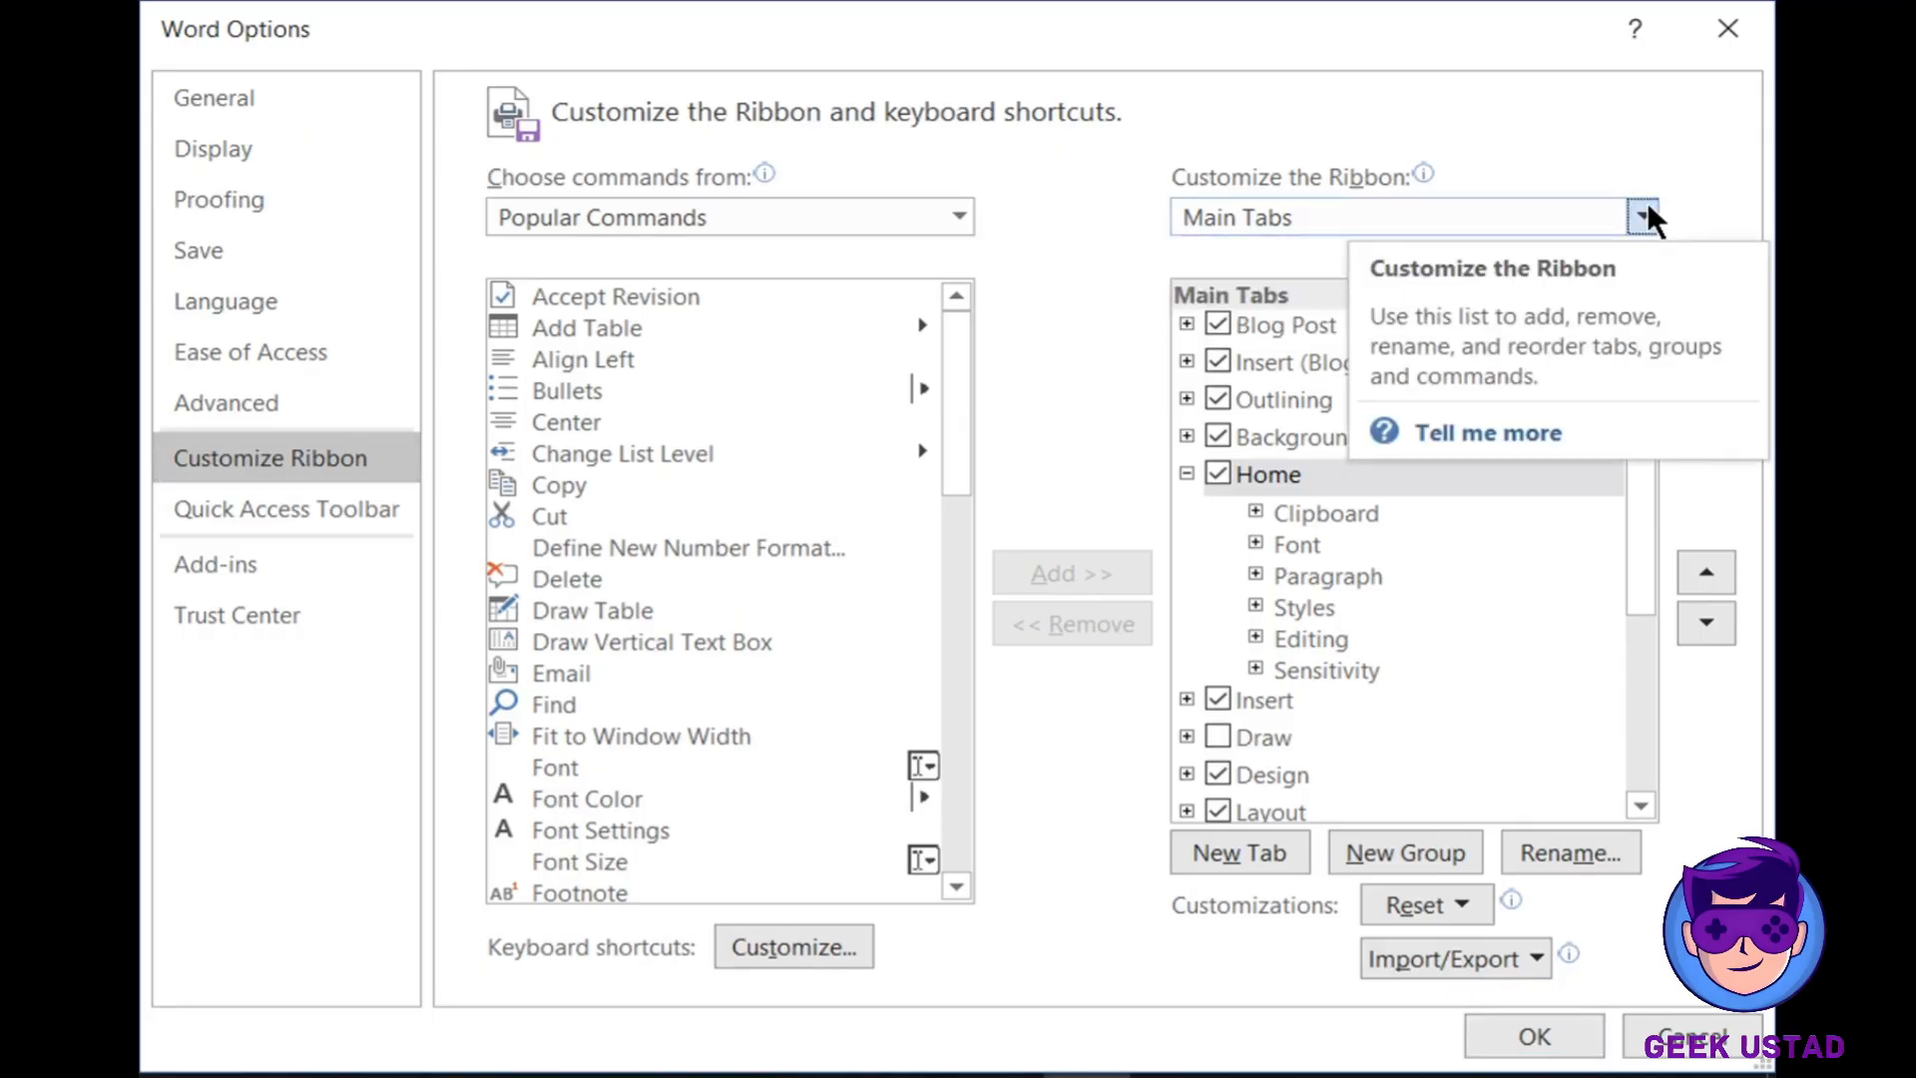
left_click(1187, 474)
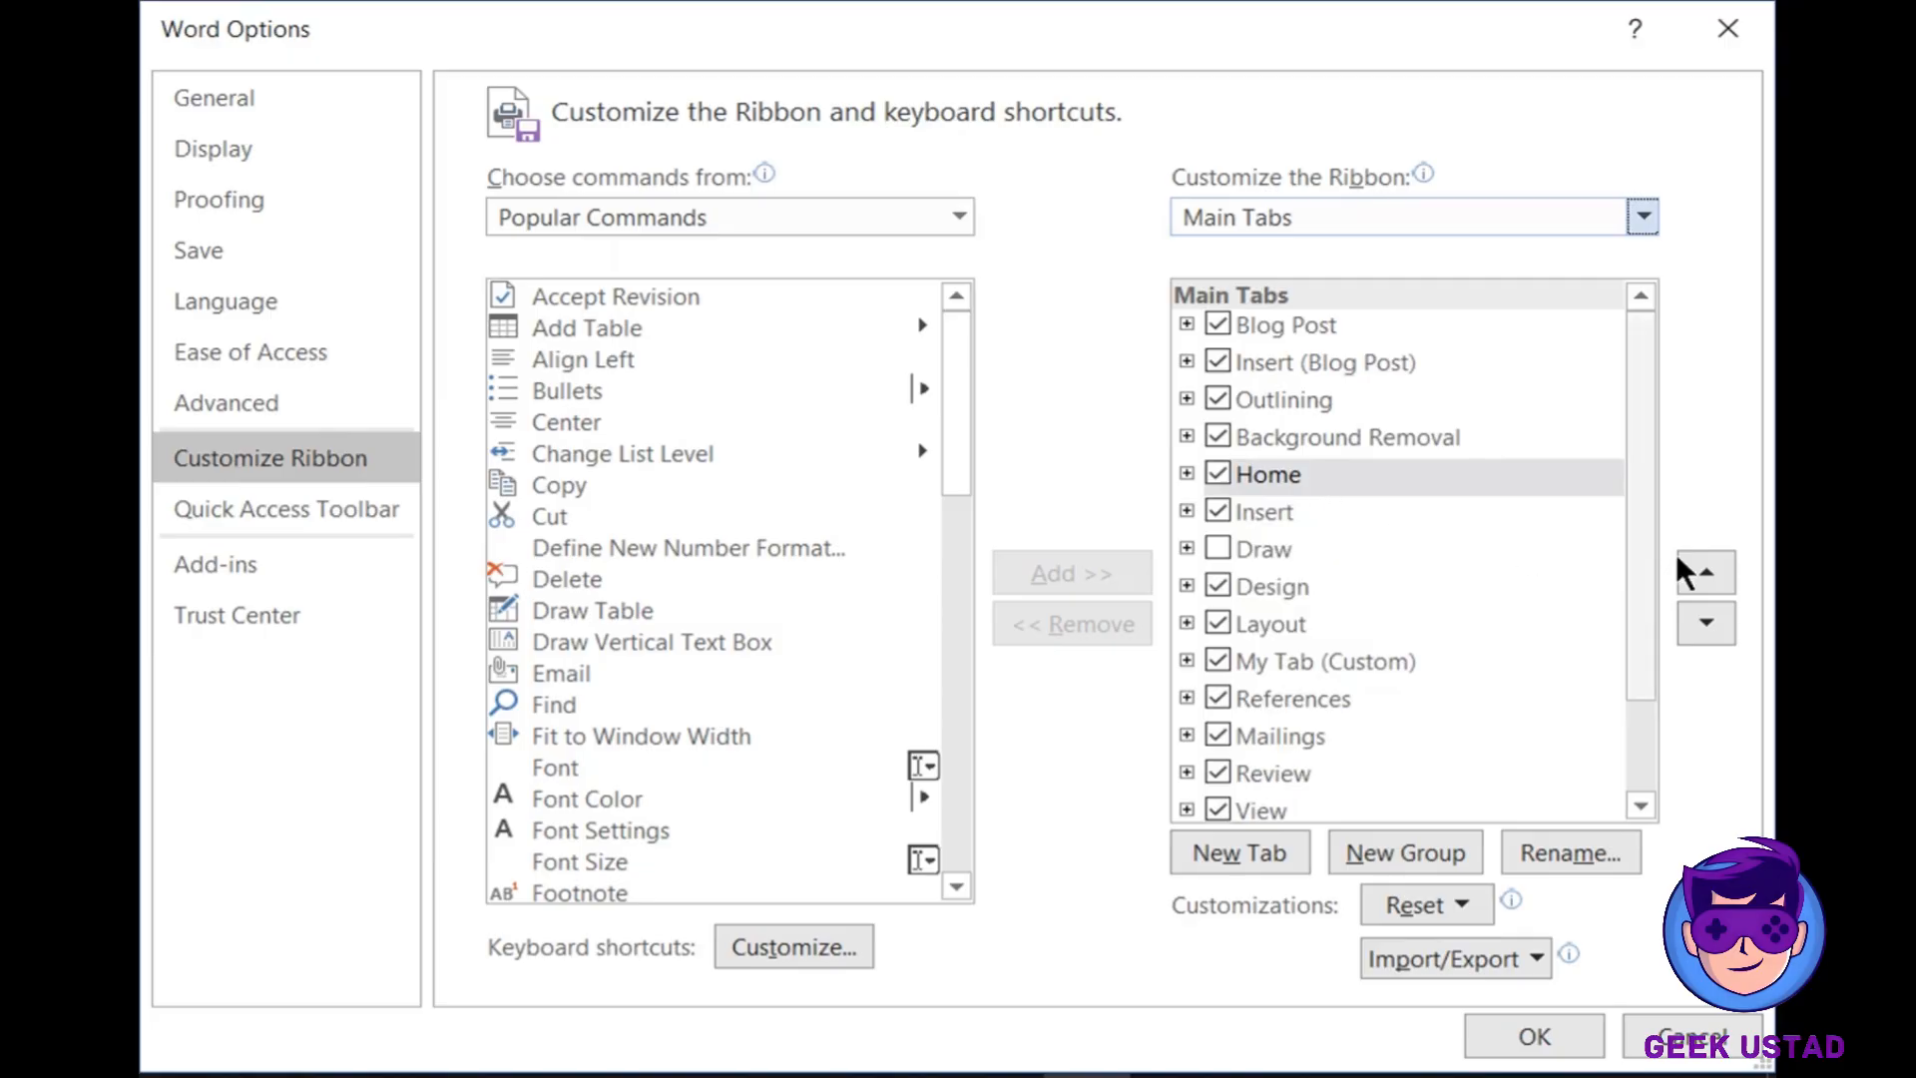
left_click_drag(1646, 543, 1650, 650)
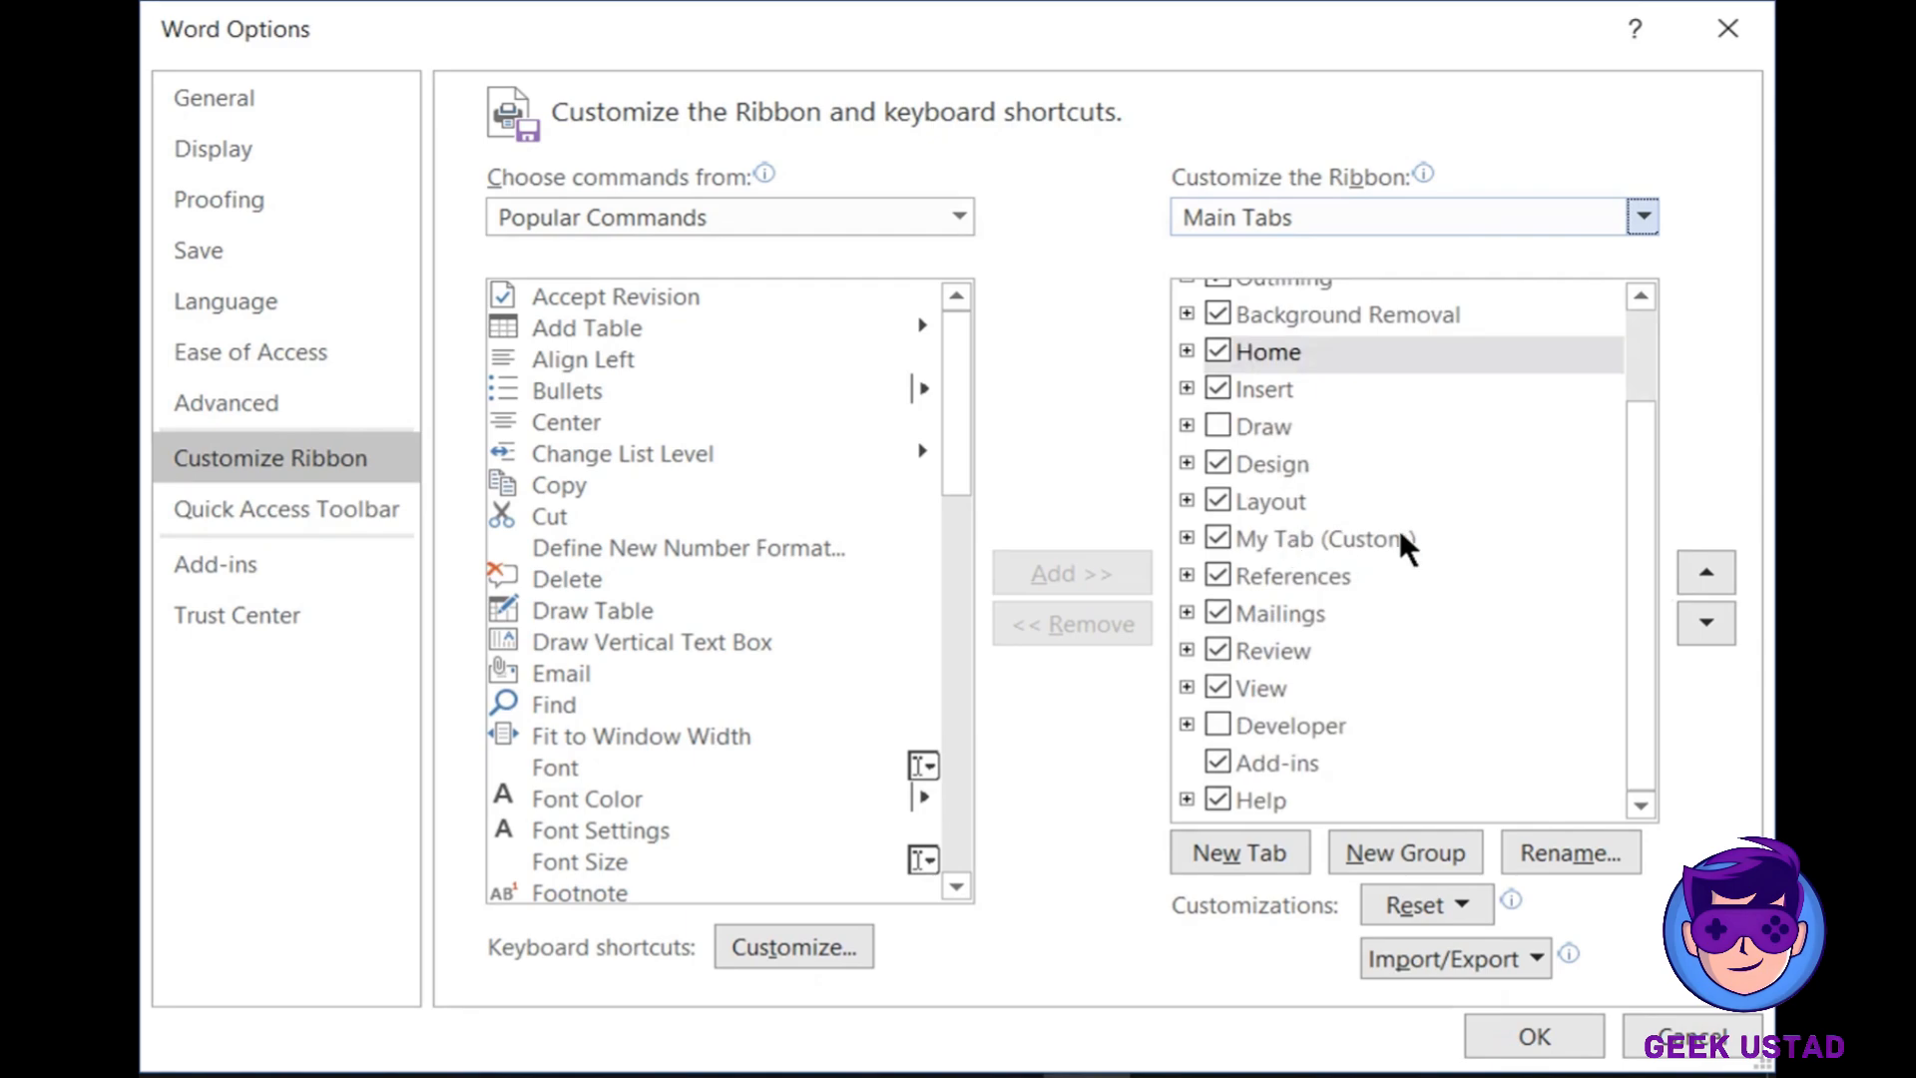
left_click(1224, 530)
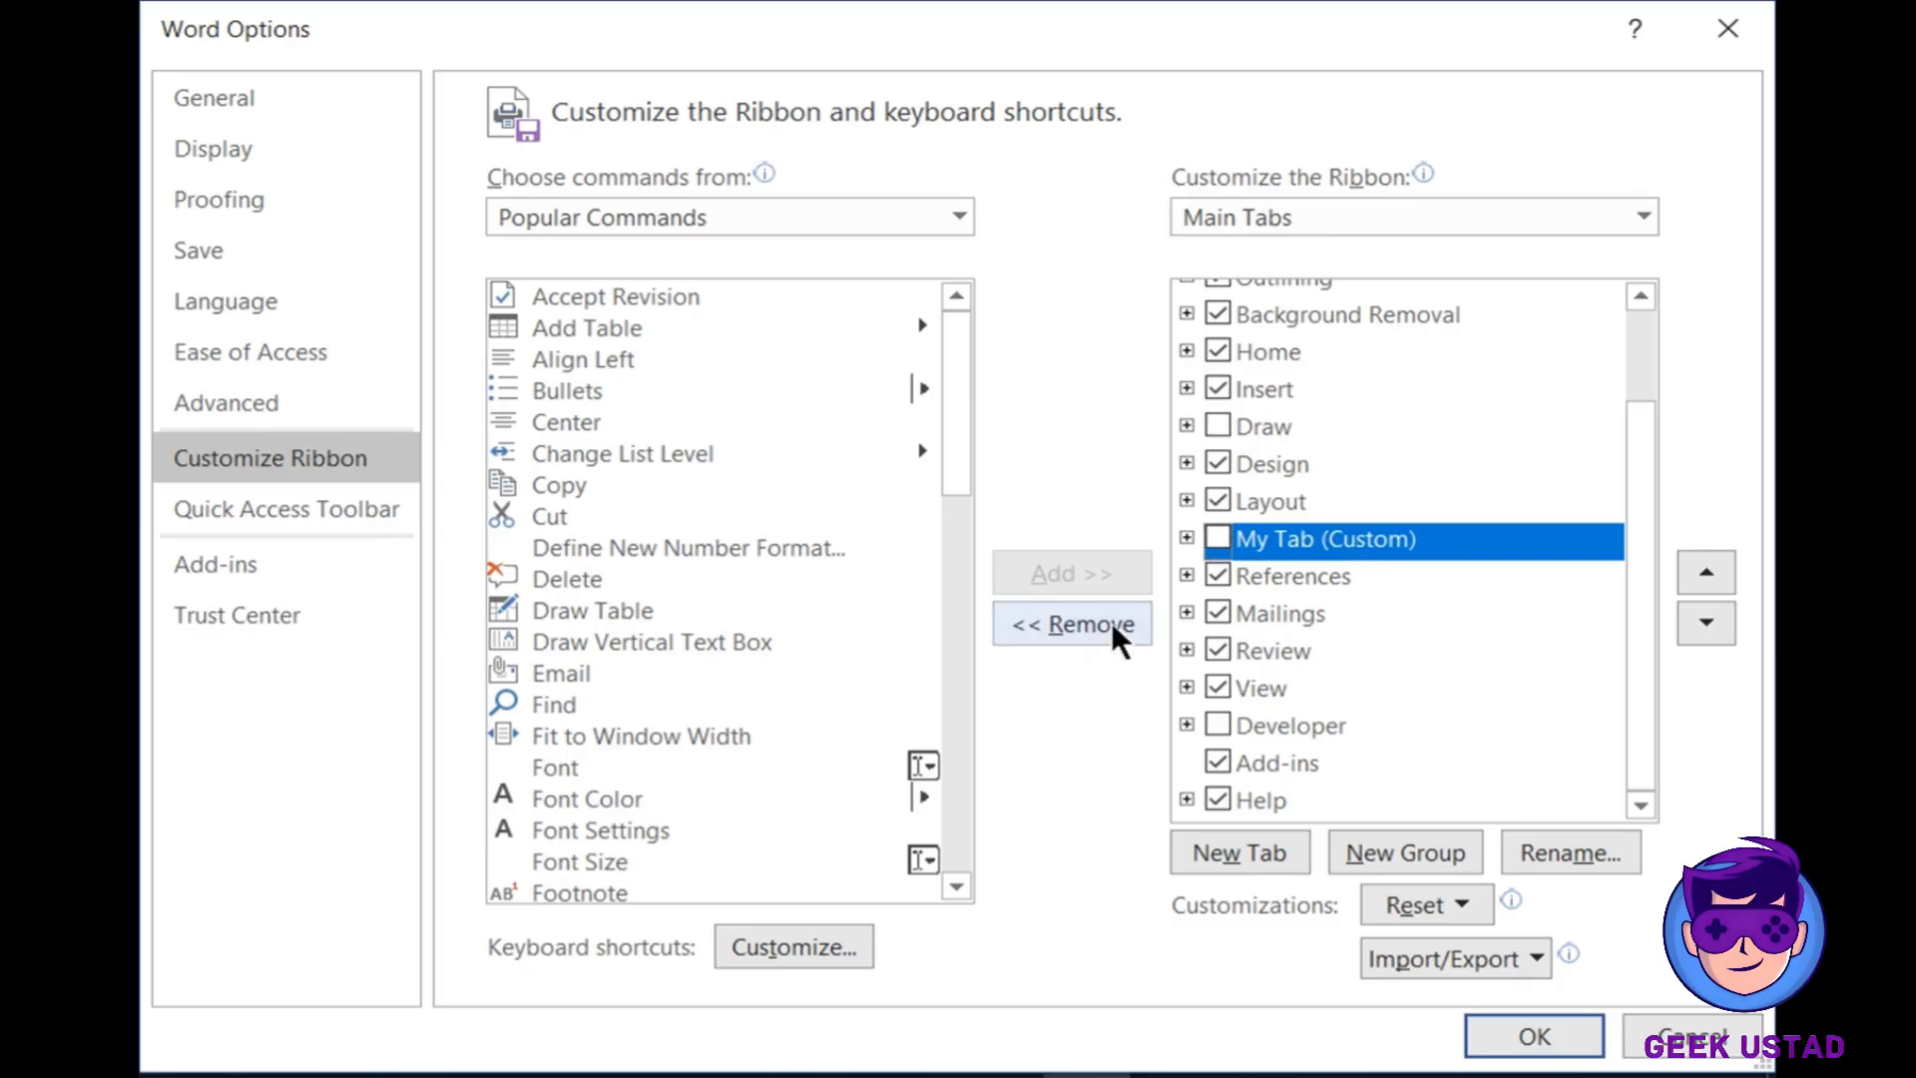
- Remove My Tab (Custom), check Developer in Main Tabs, and confirm with OK
left_click(1137, 623)
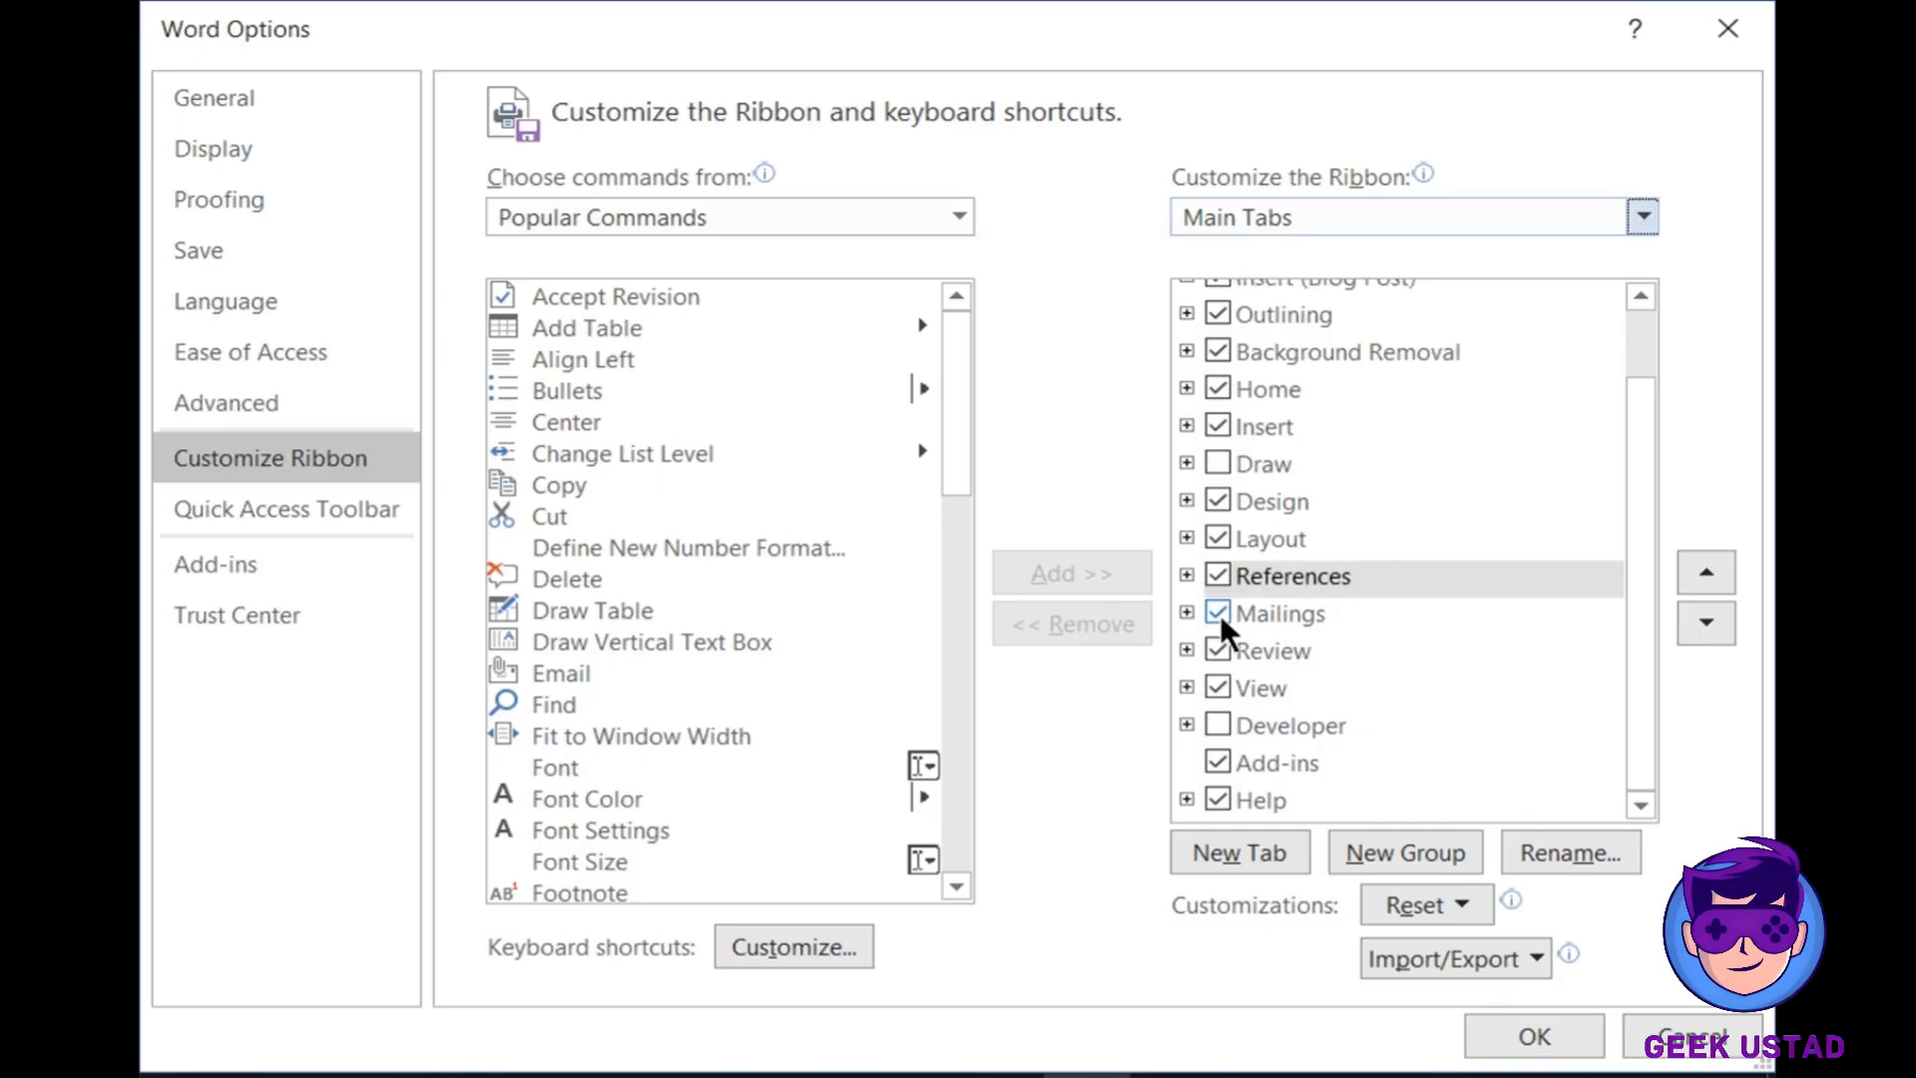
left_click(1218, 725)
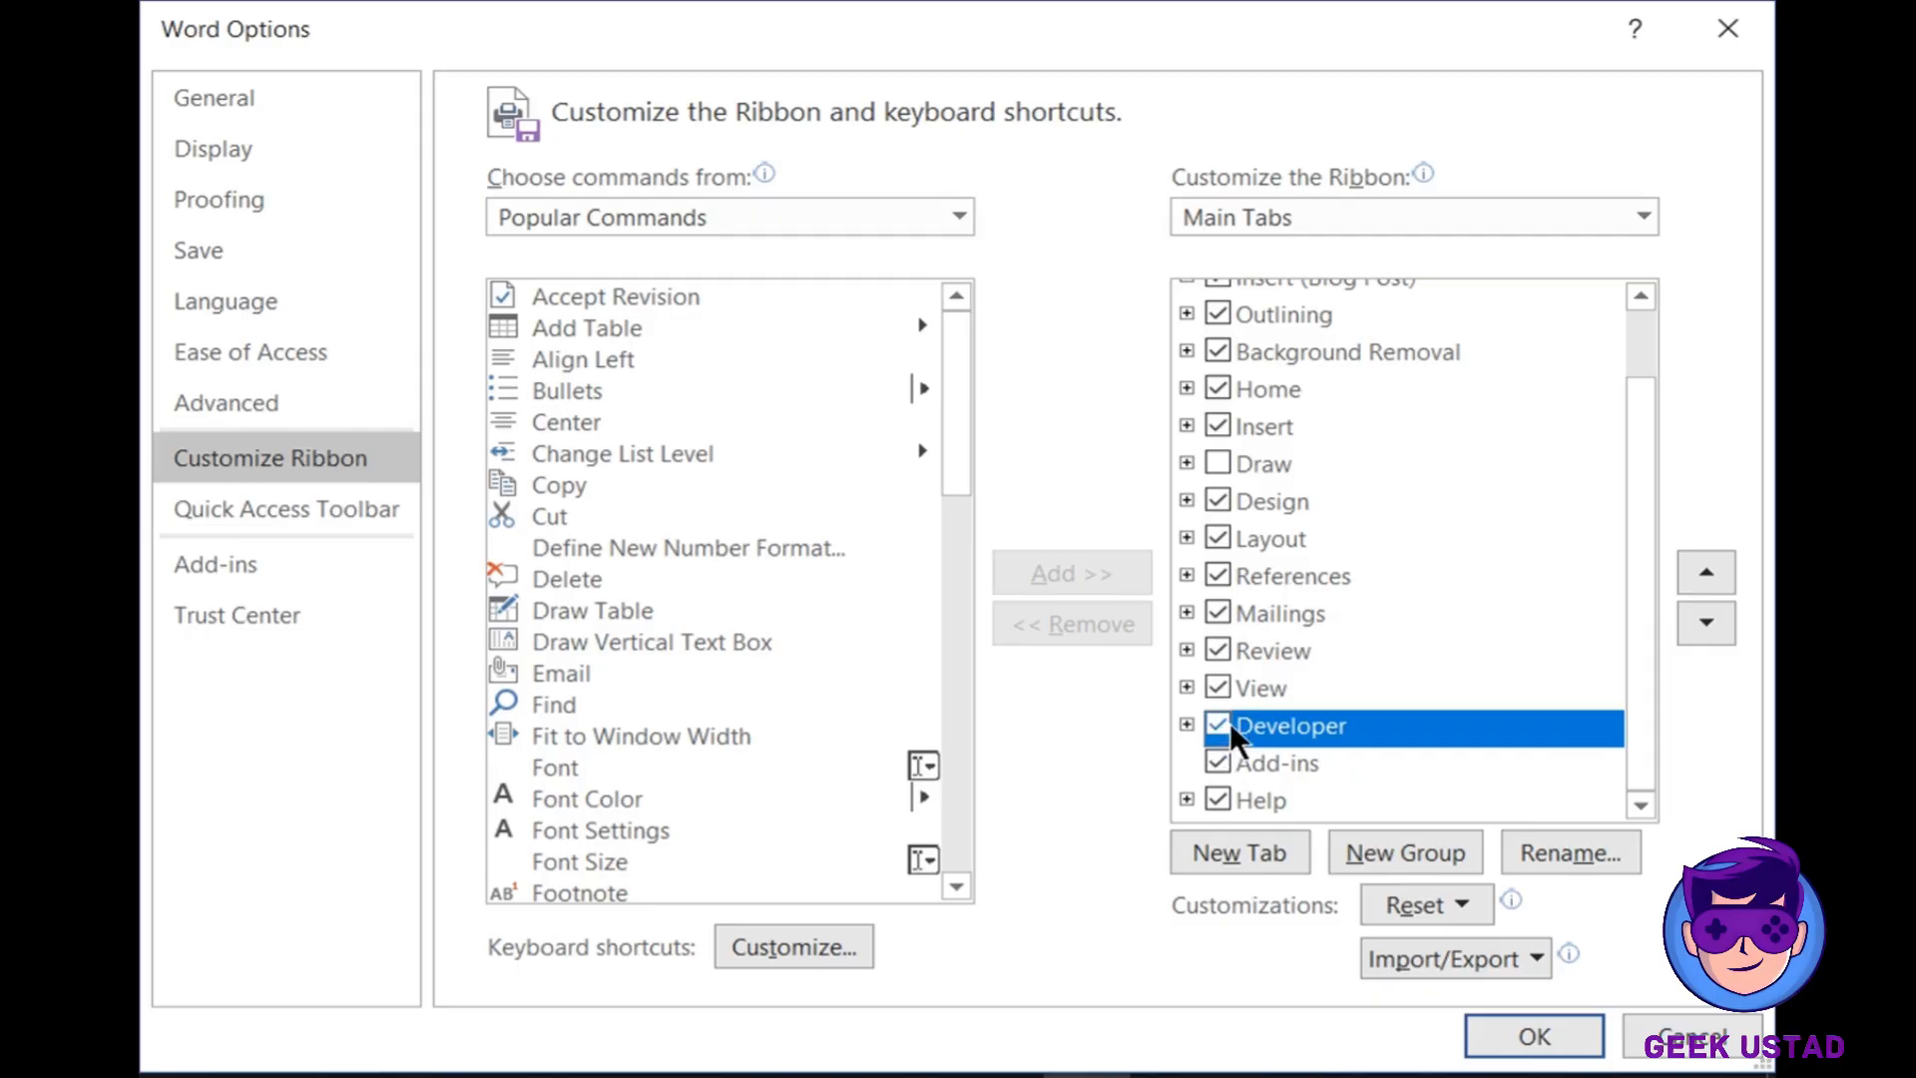
left_click(1639, 331)
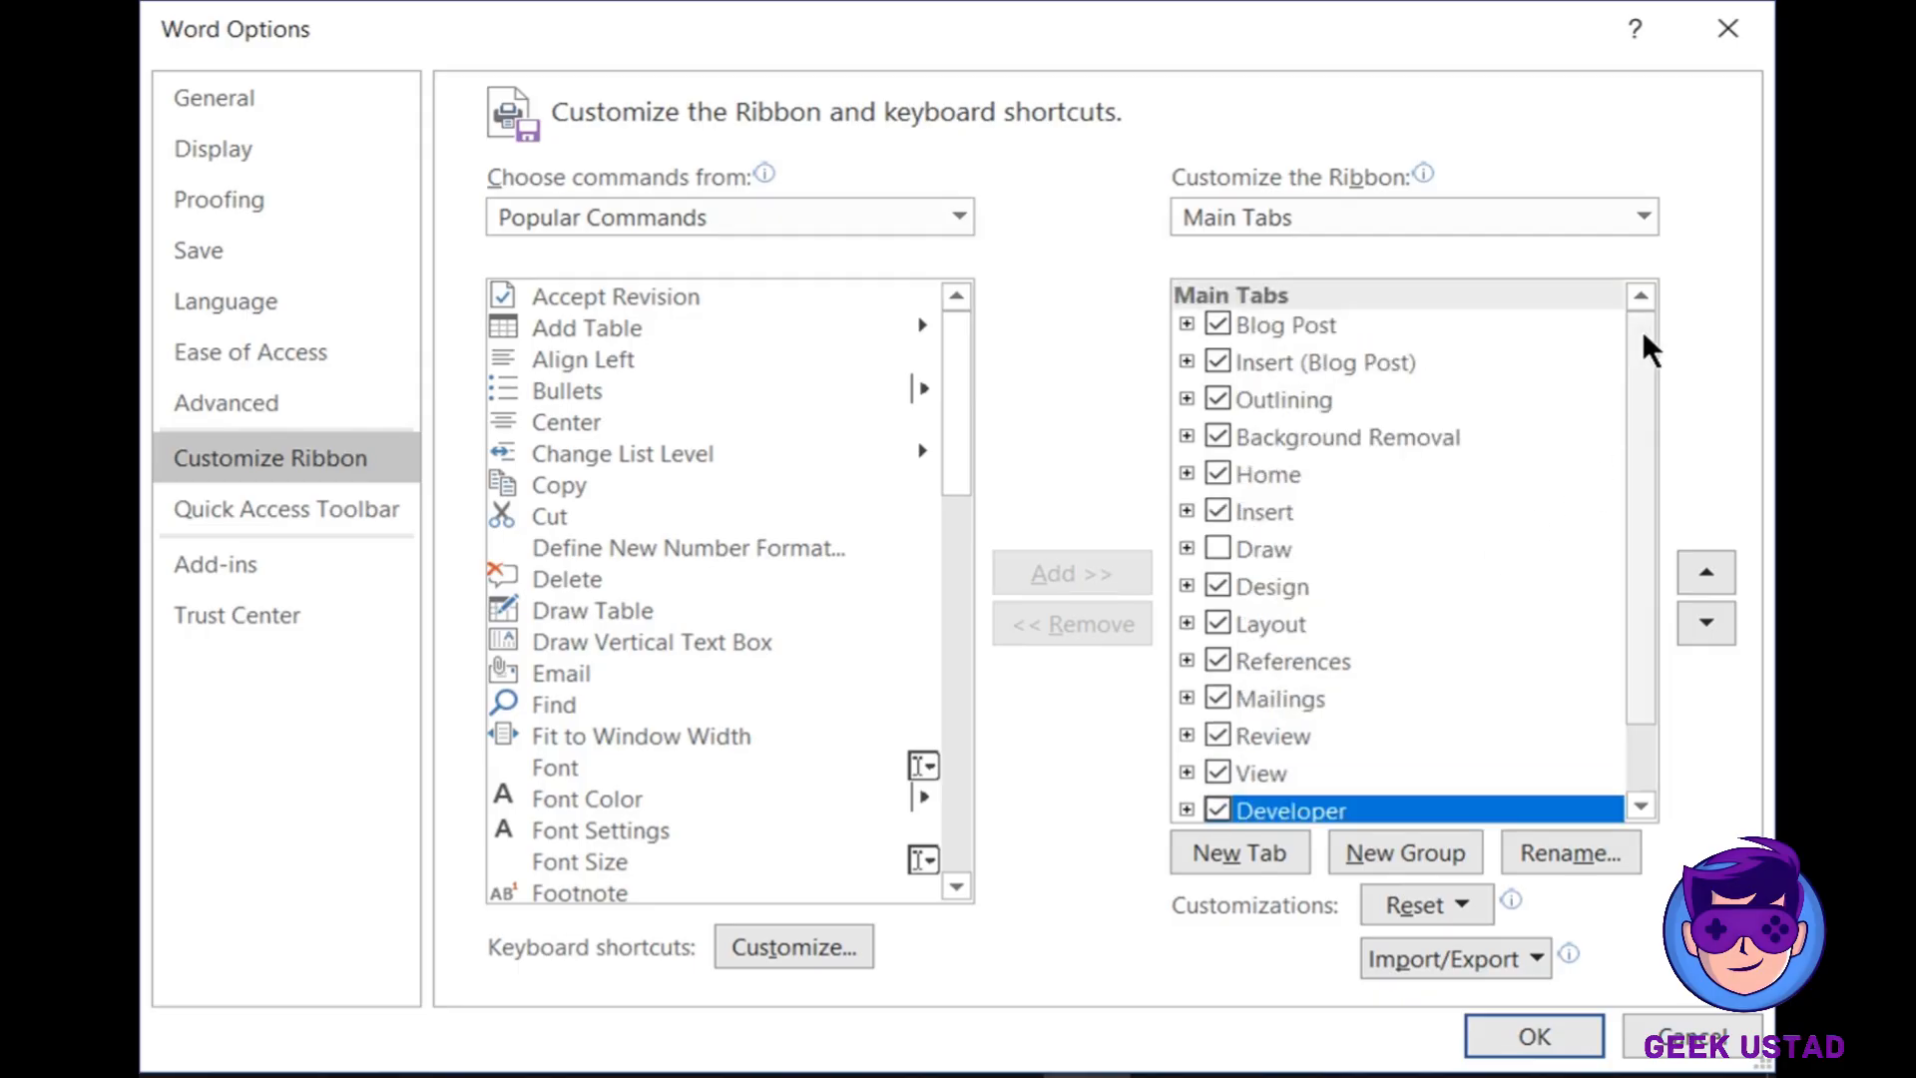
left_click_drag(1642, 329, 1670, 468)
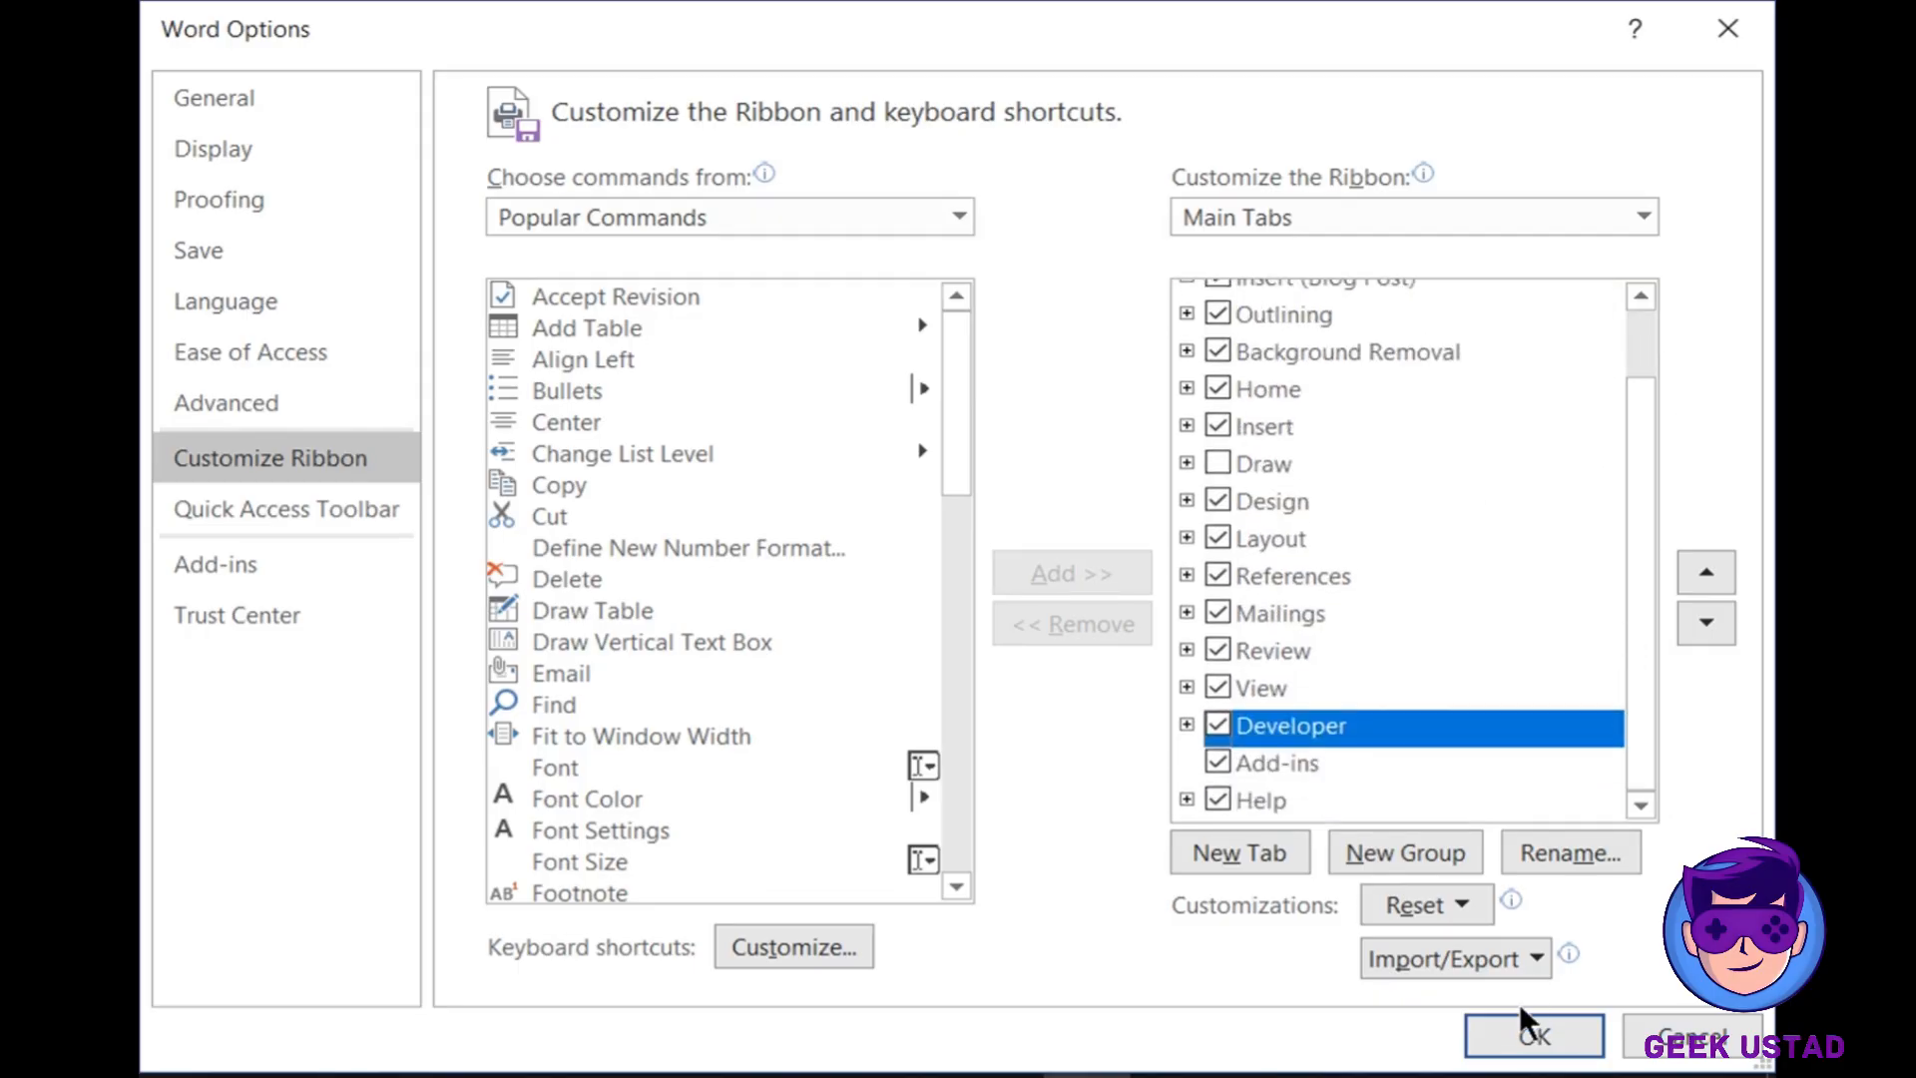
left_click(1541, 1027)
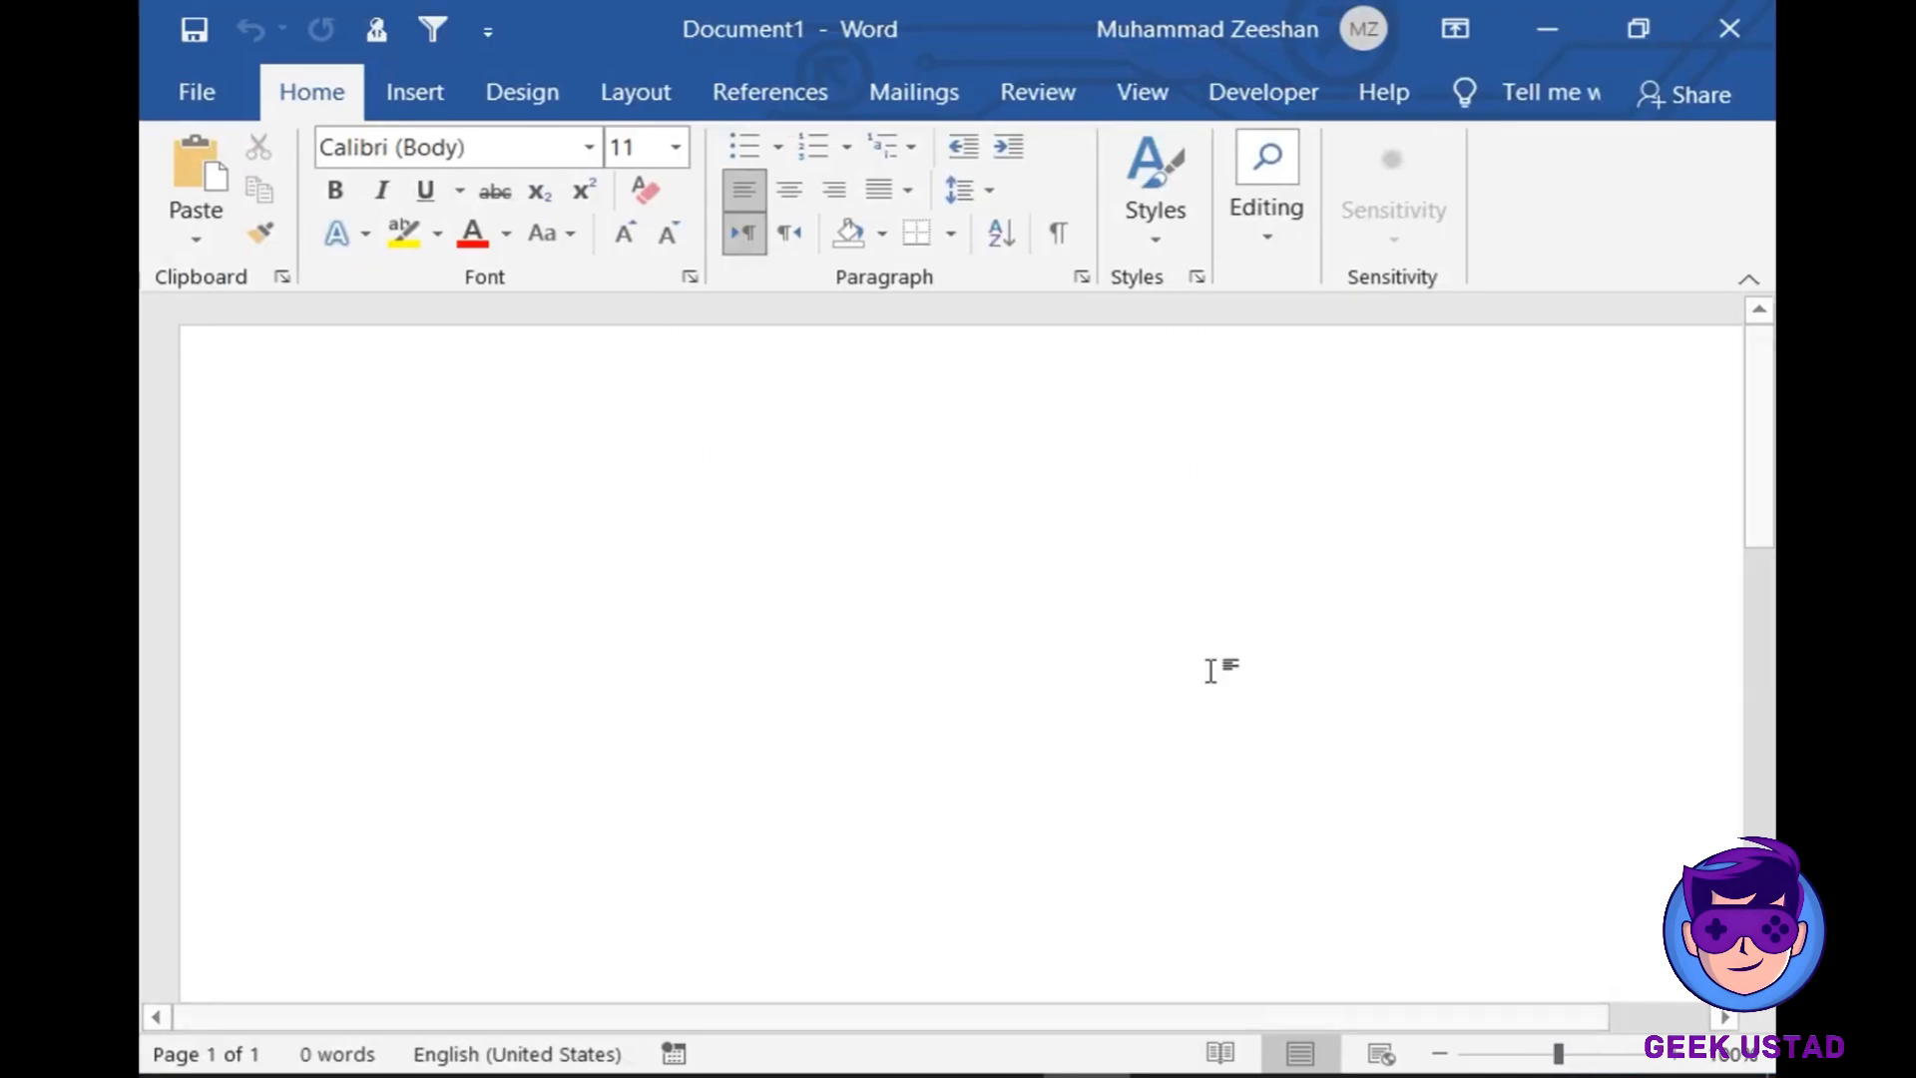
- Switch the ribbon to the Developer tab
left_click(1317, 82)
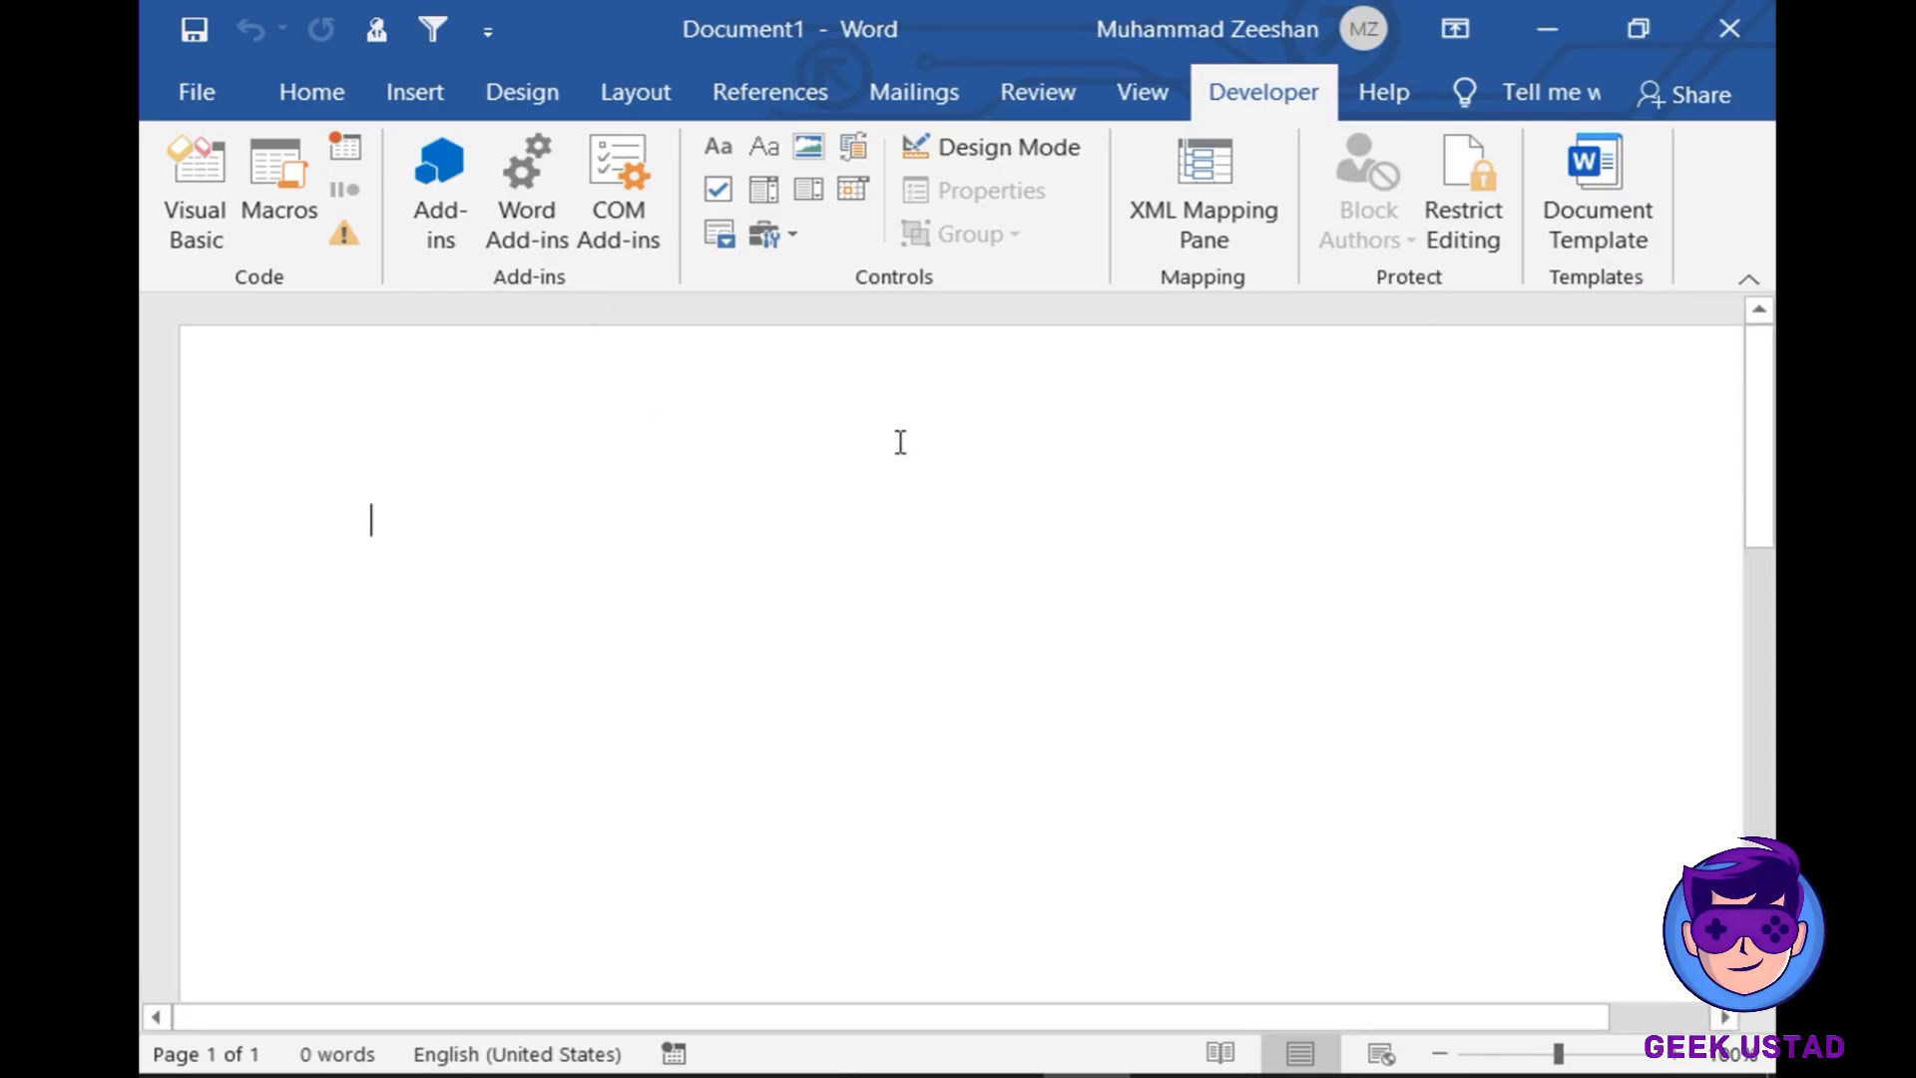
- Insert a rich text content control containing the word 'Name'
left_click(720, 147)
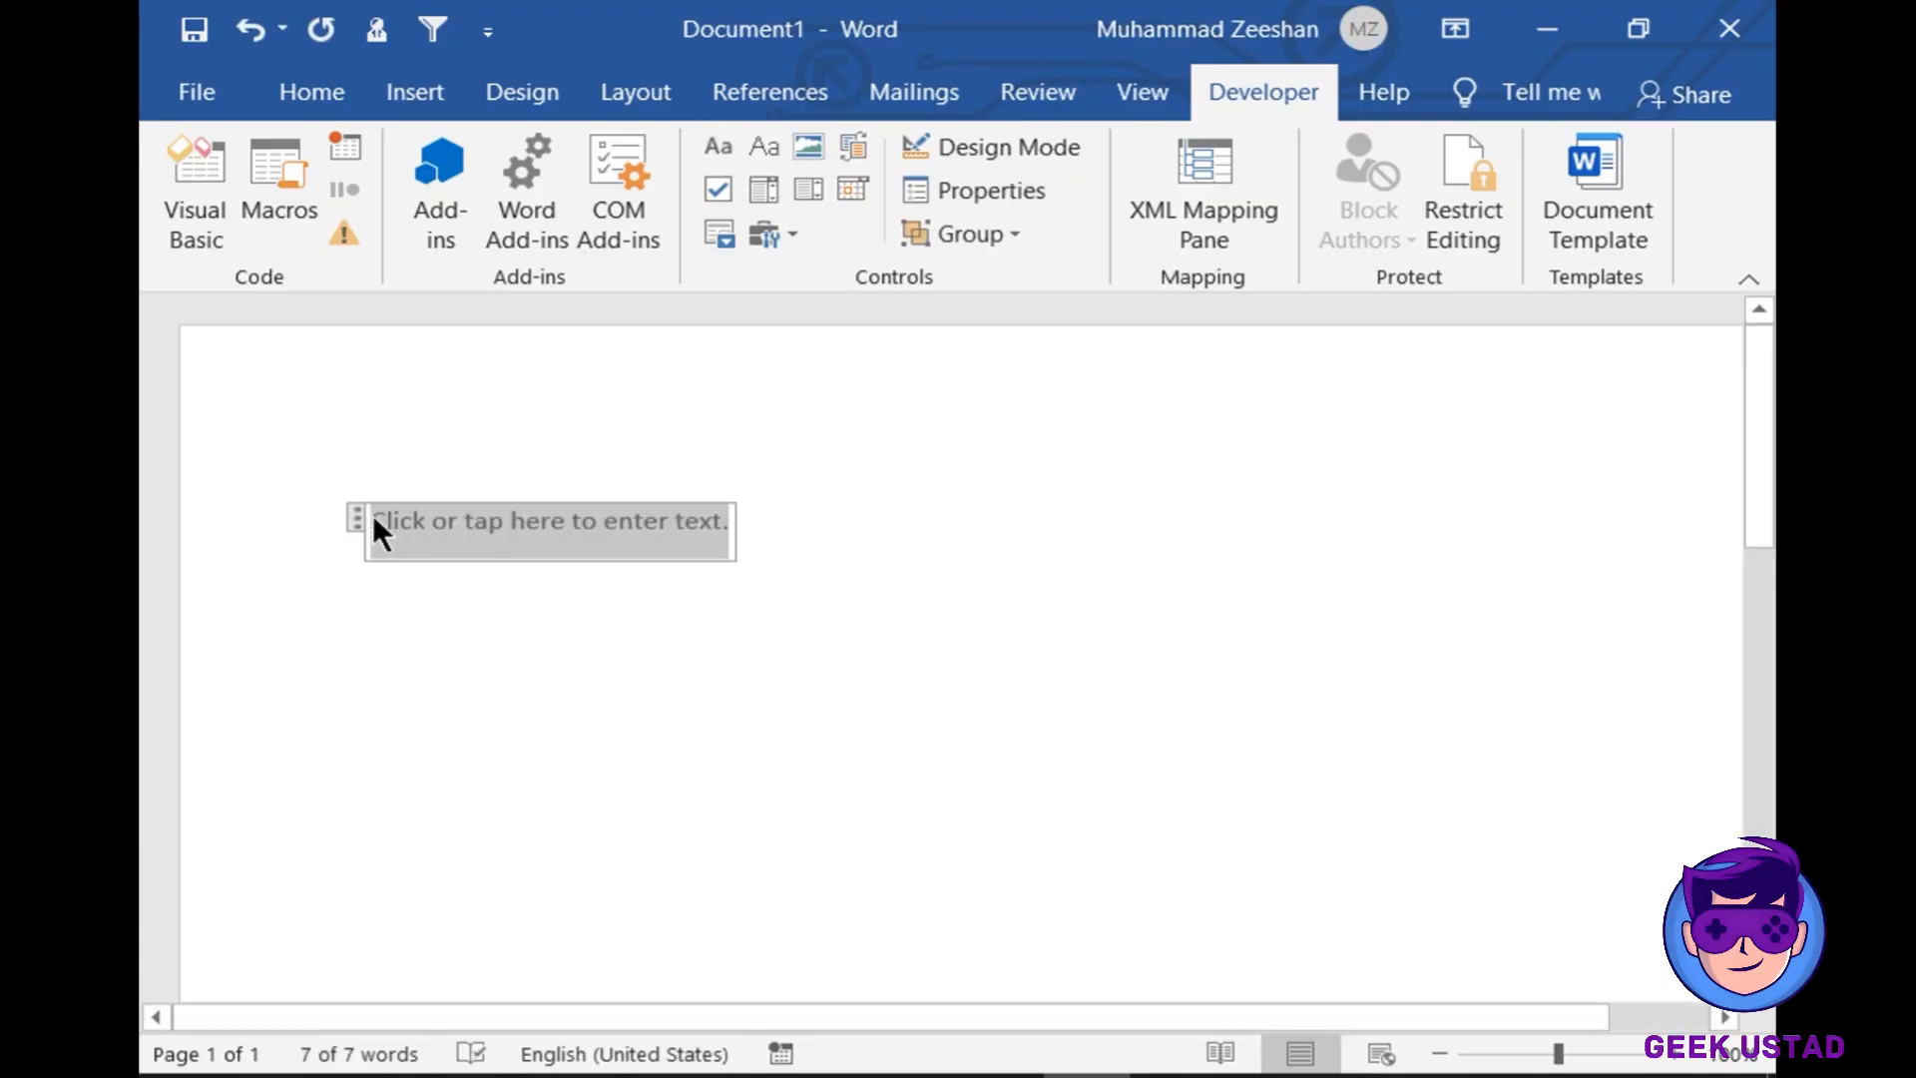
left_click_drag(358, 515, 431, 509)
type("Na")
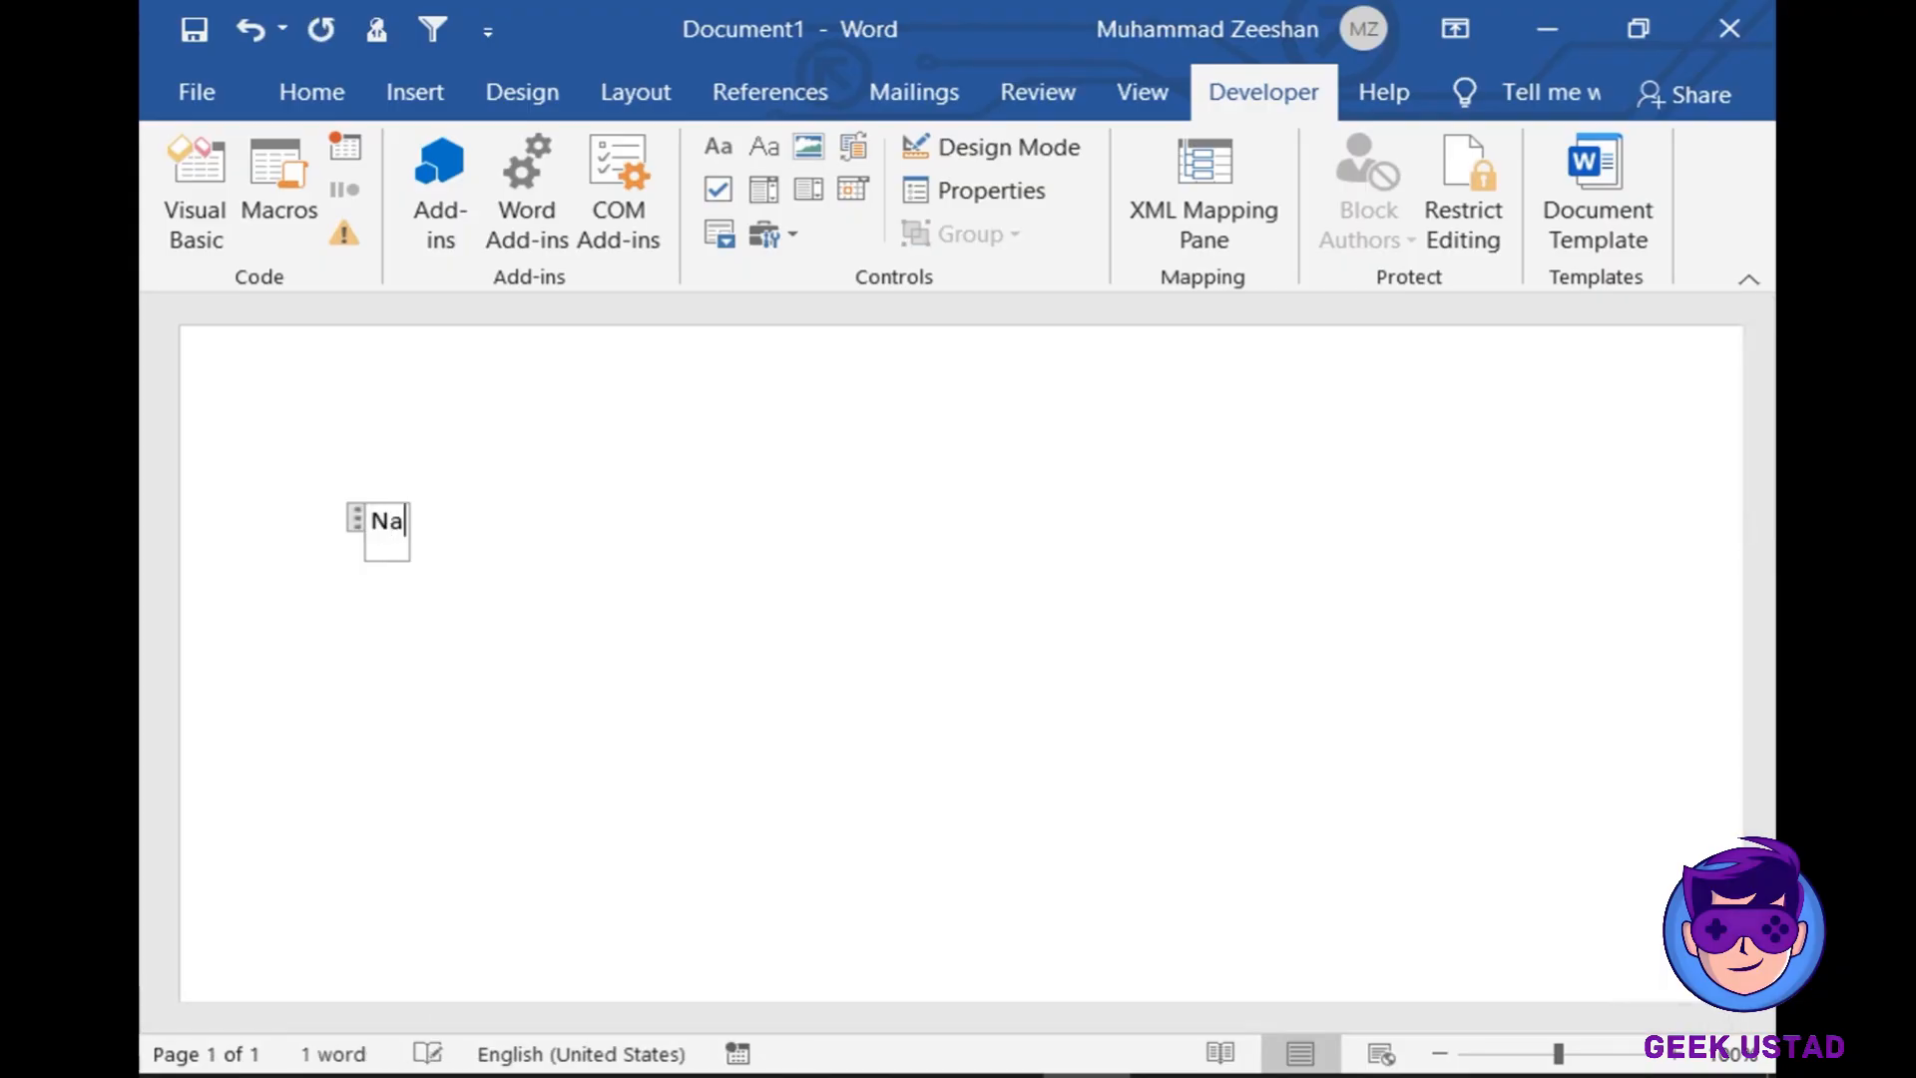
type("me")
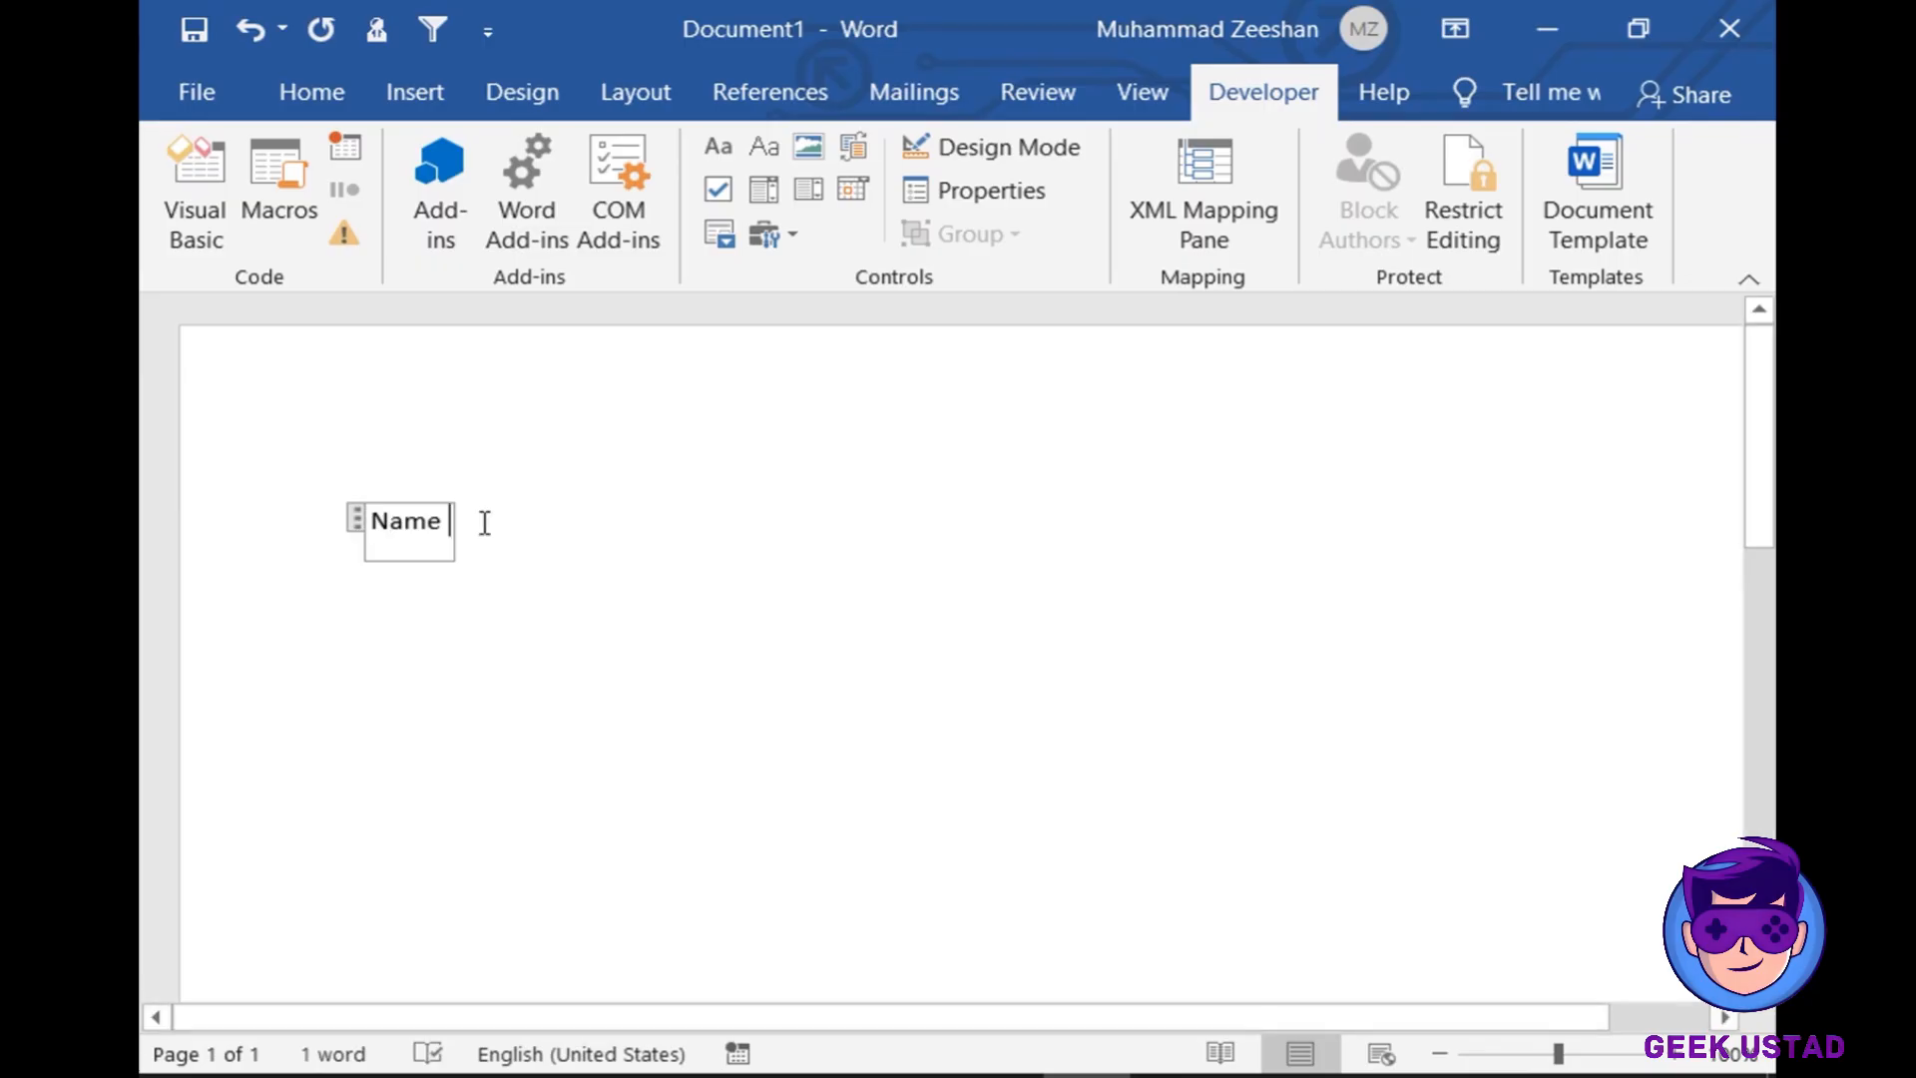
- Type a colon and a sample person's name after the control, then delete them again
left_click(724, 579)
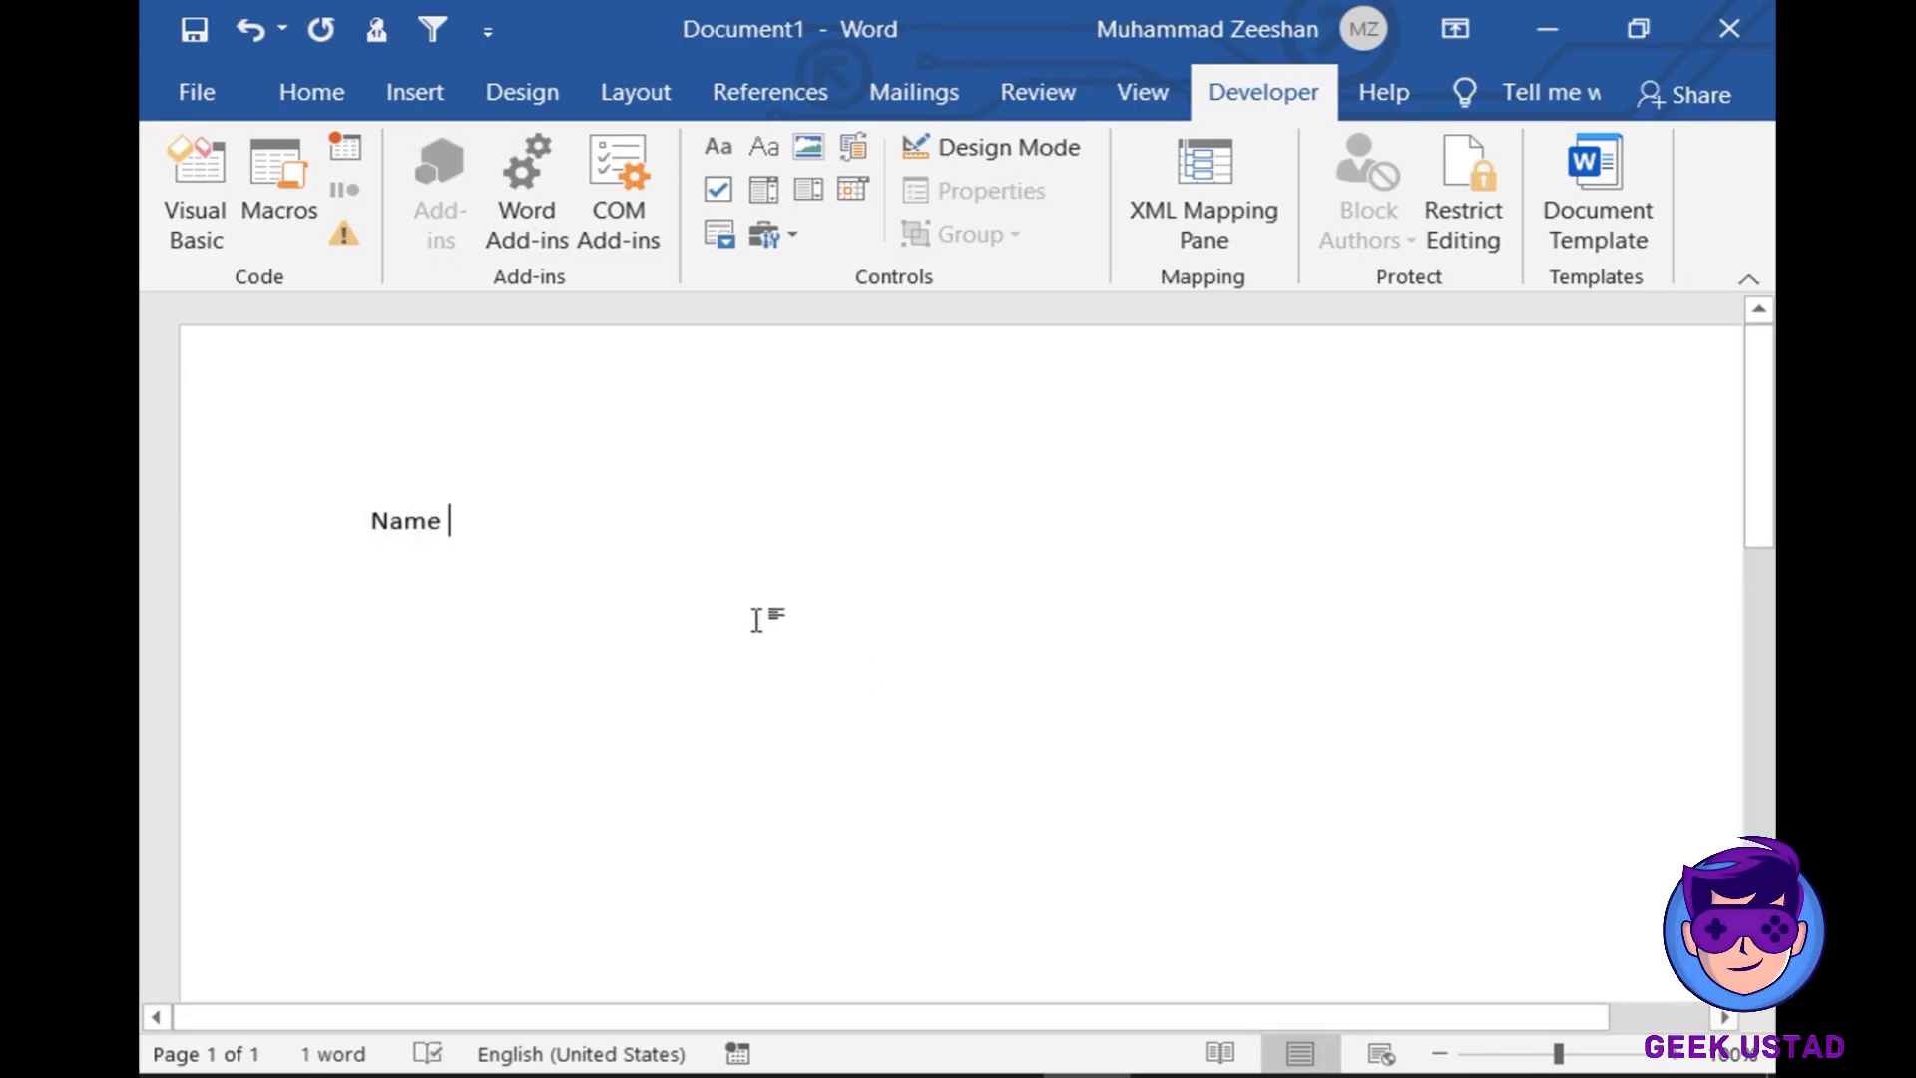
type(": ")
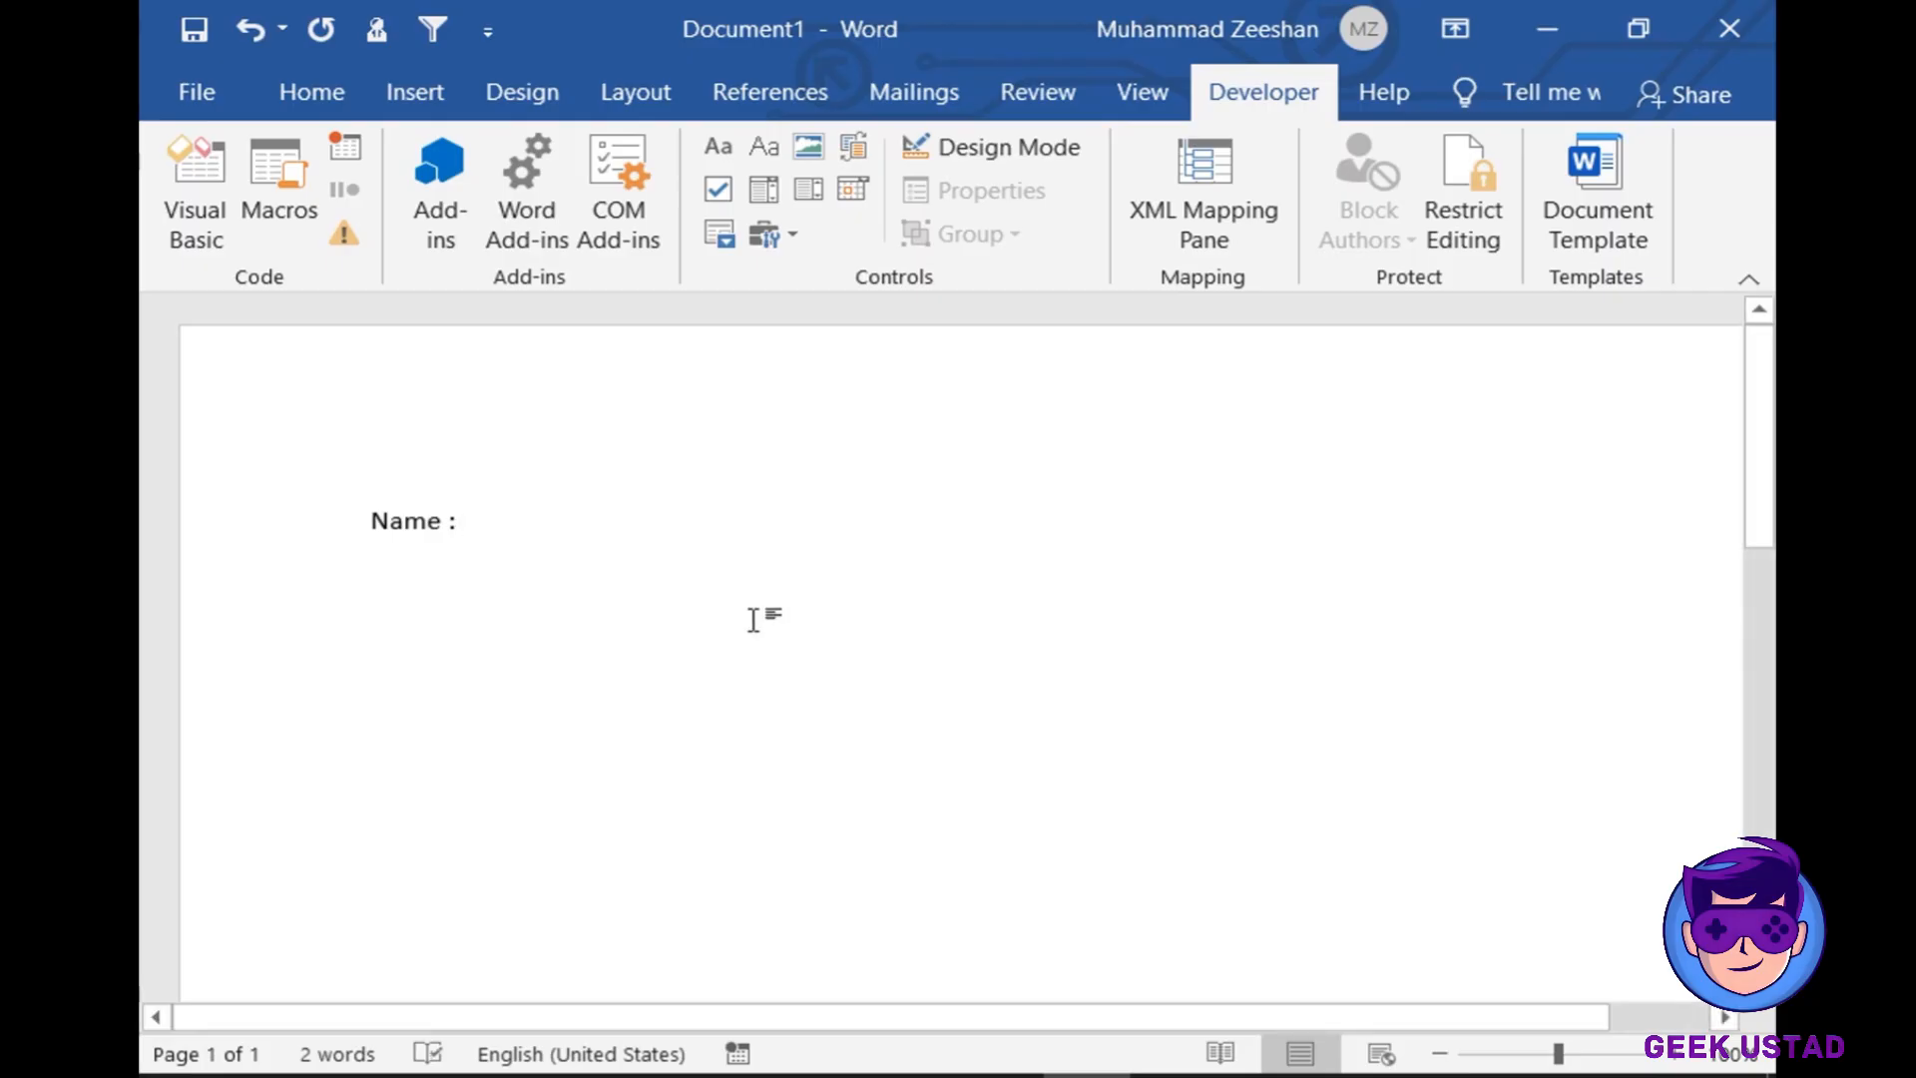
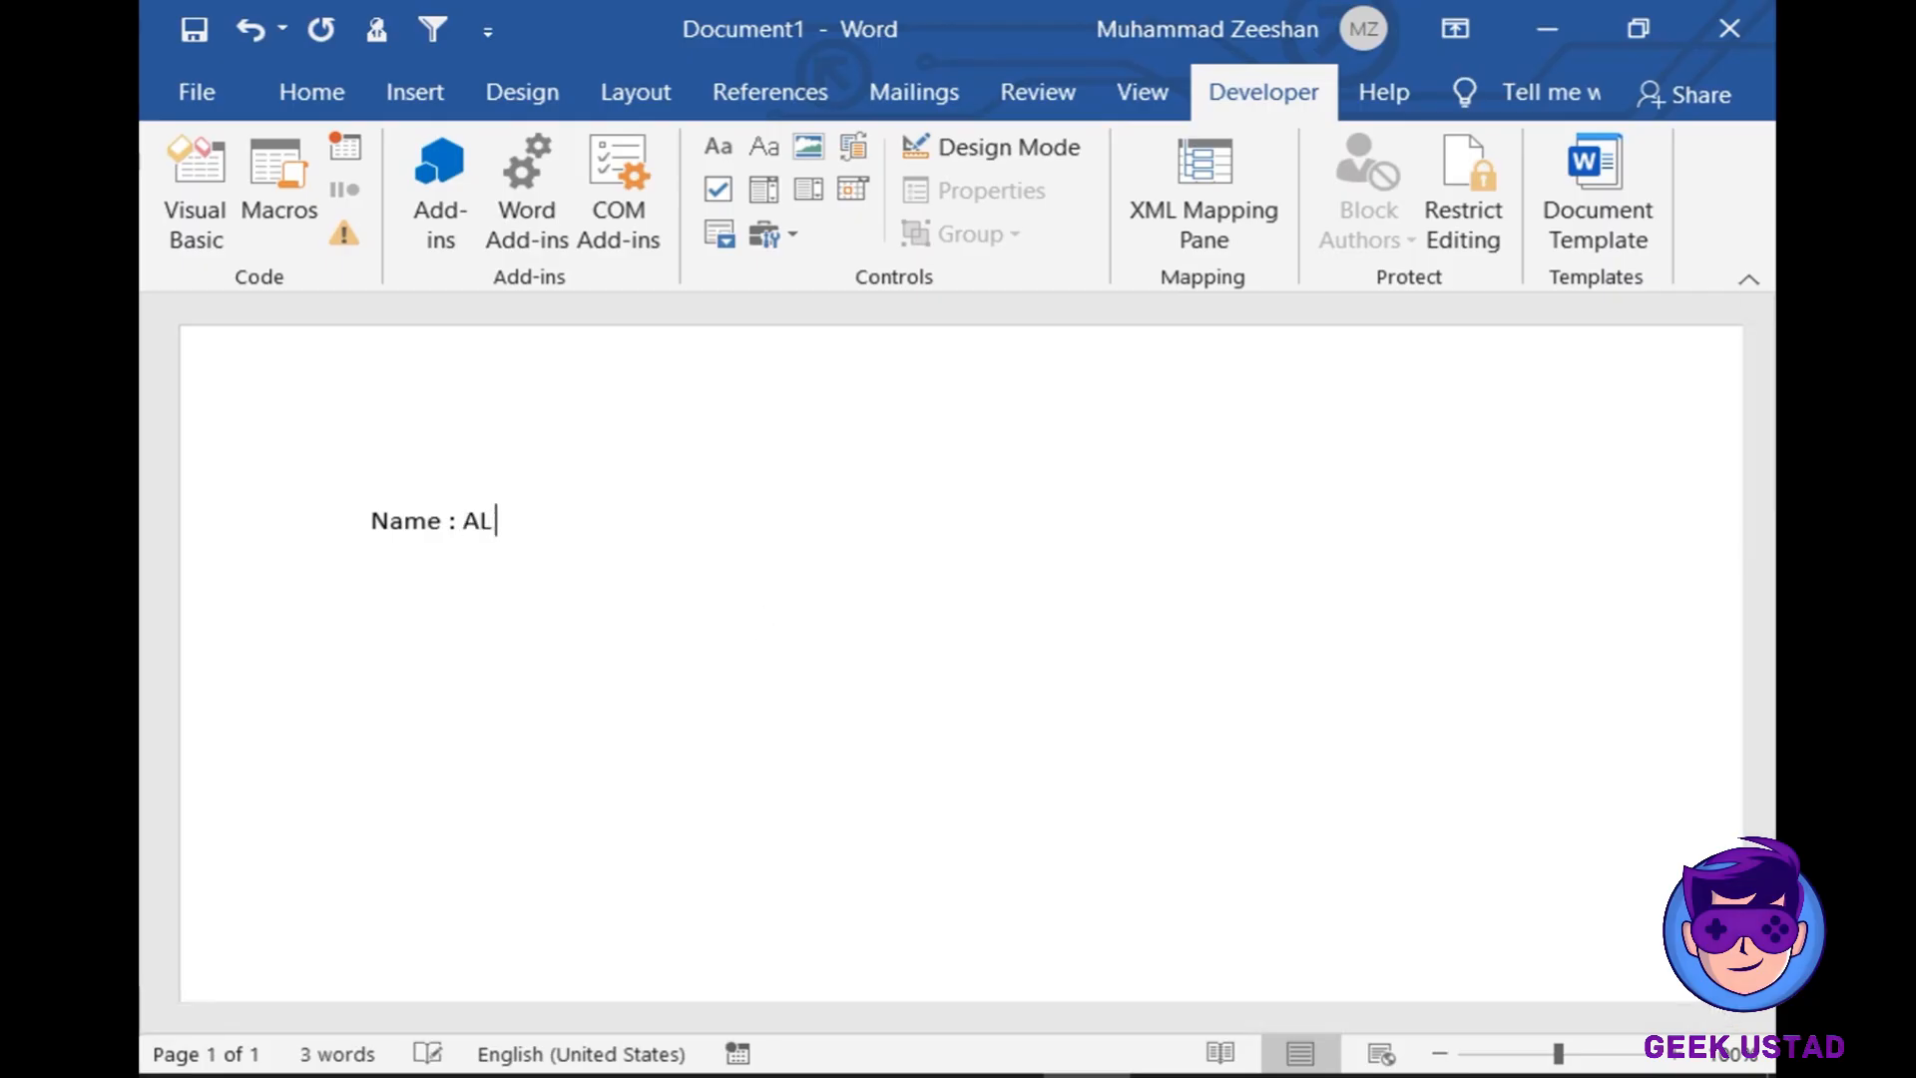
left_click(419, 531)
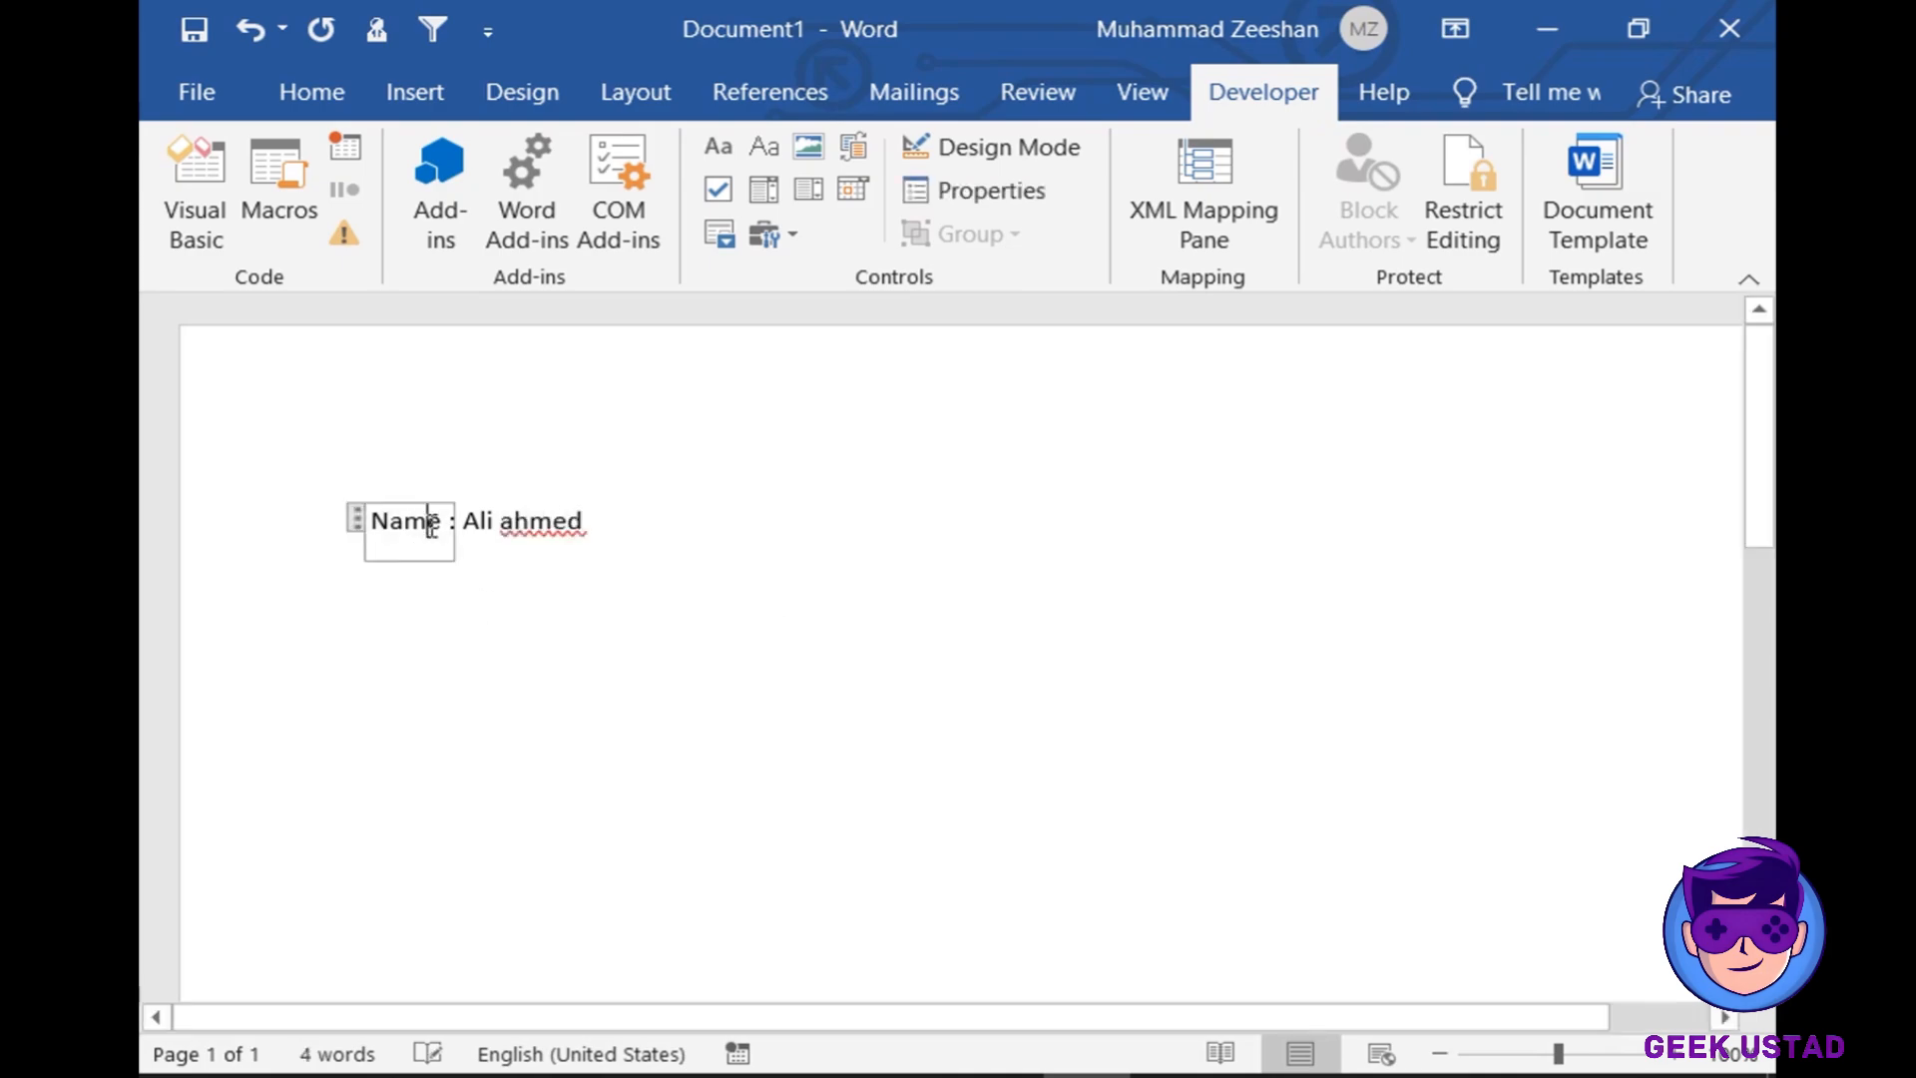
left_click(491, 564)
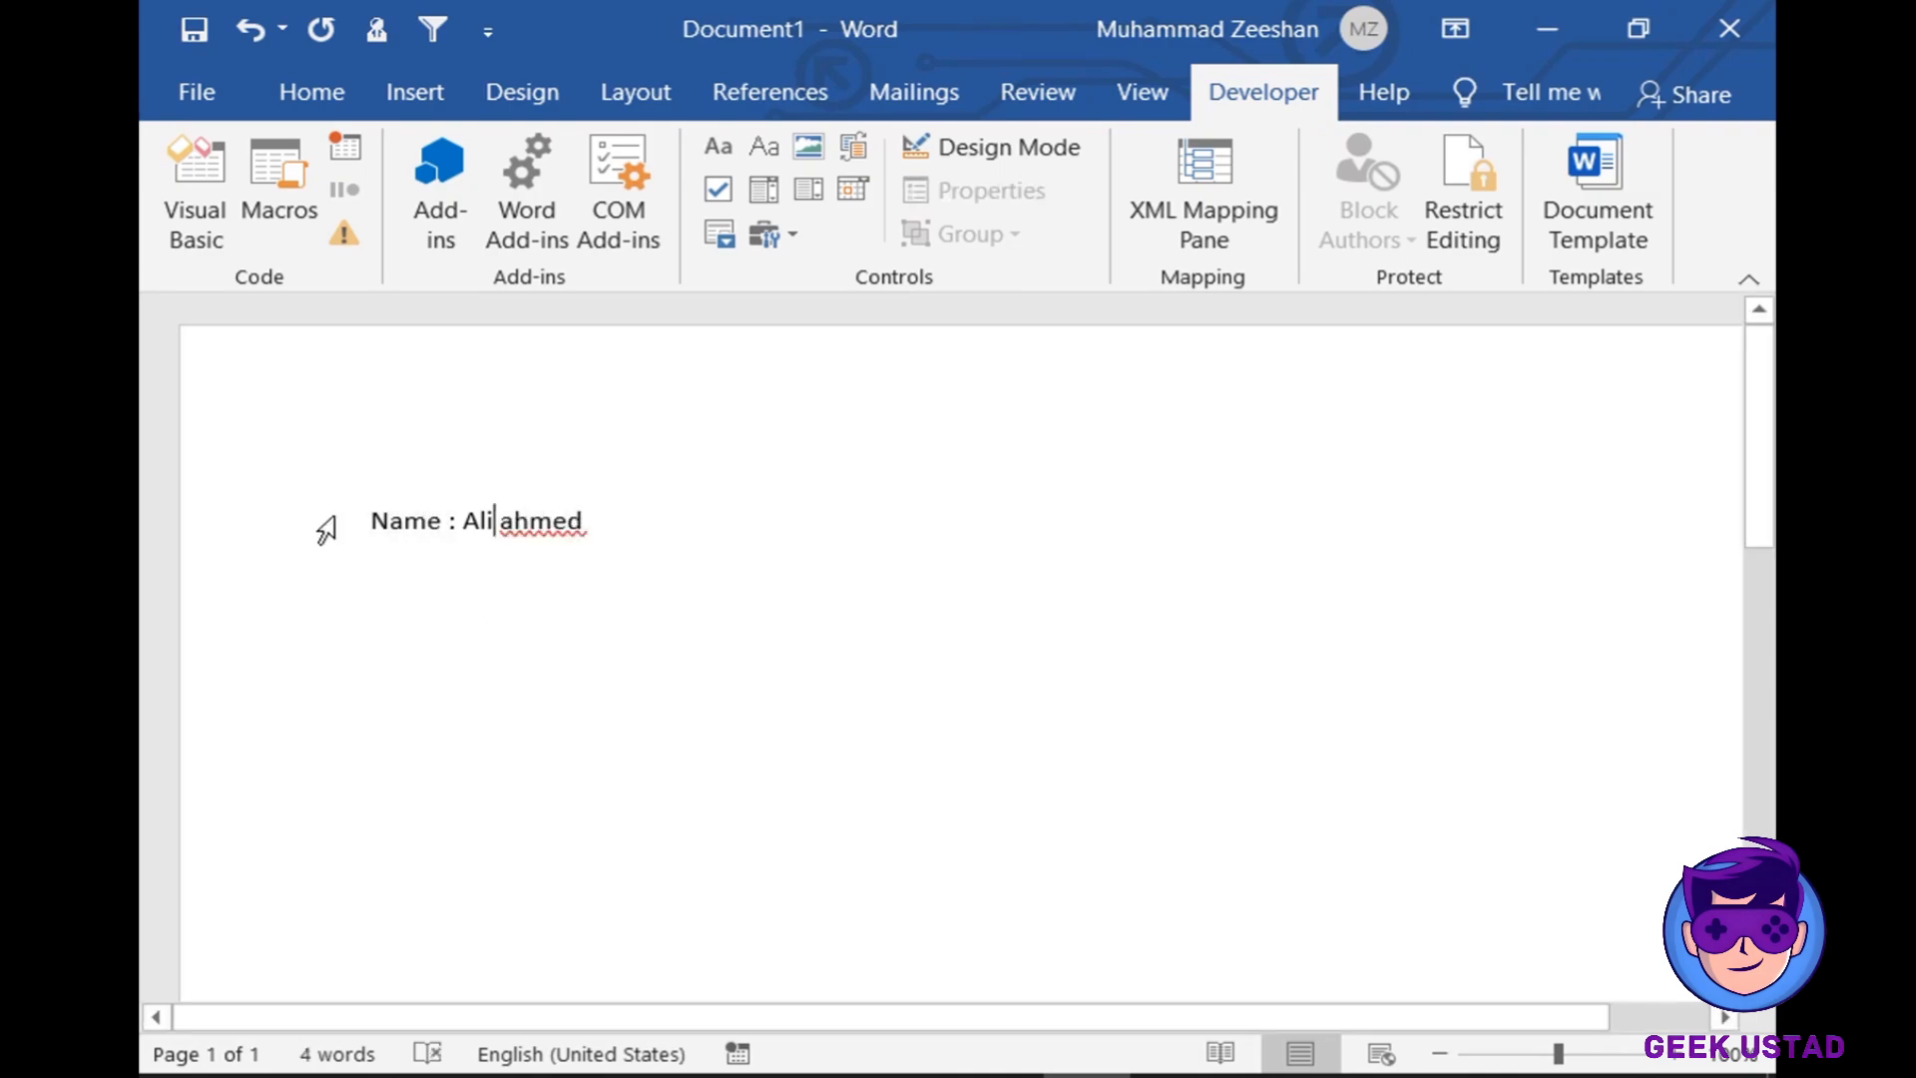
left_click_drag(464, 521, 643, 526)
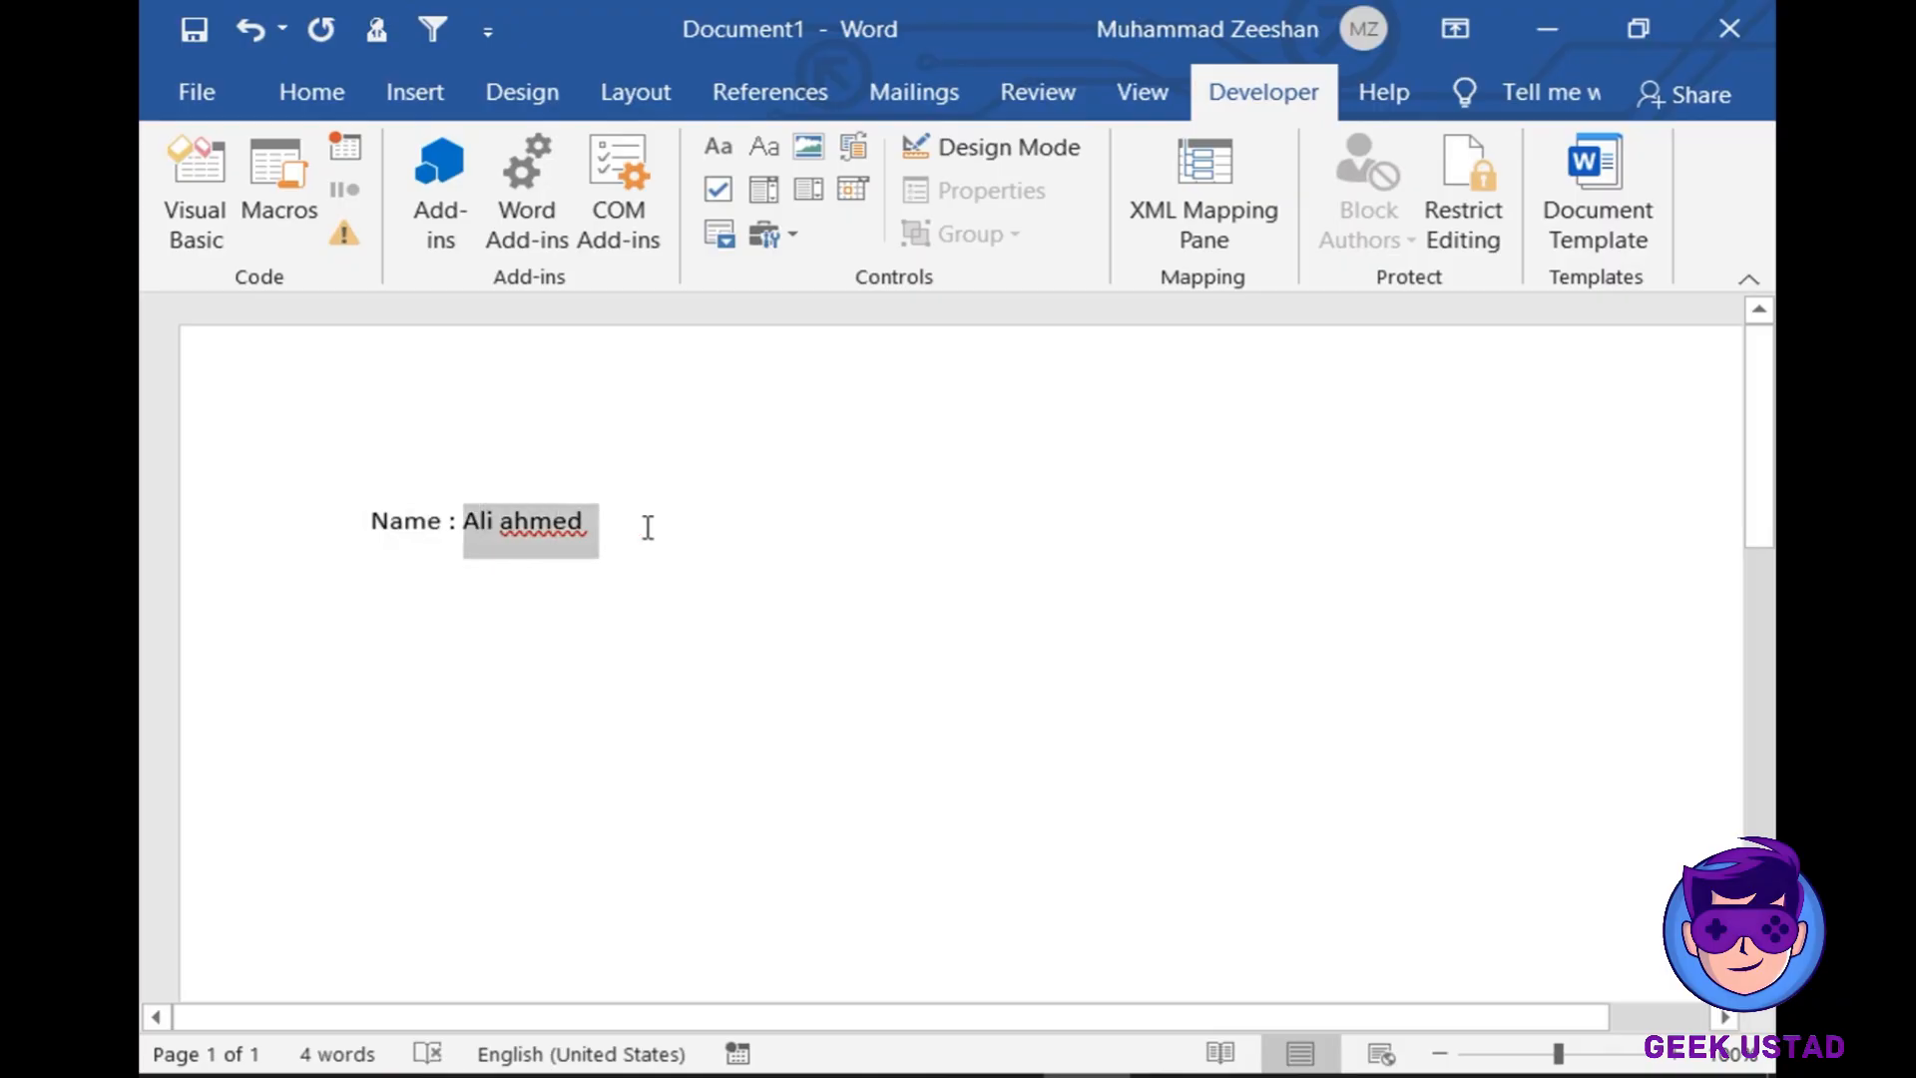
key("BackSpace")
key("BackSpace")
key("BackSpace")
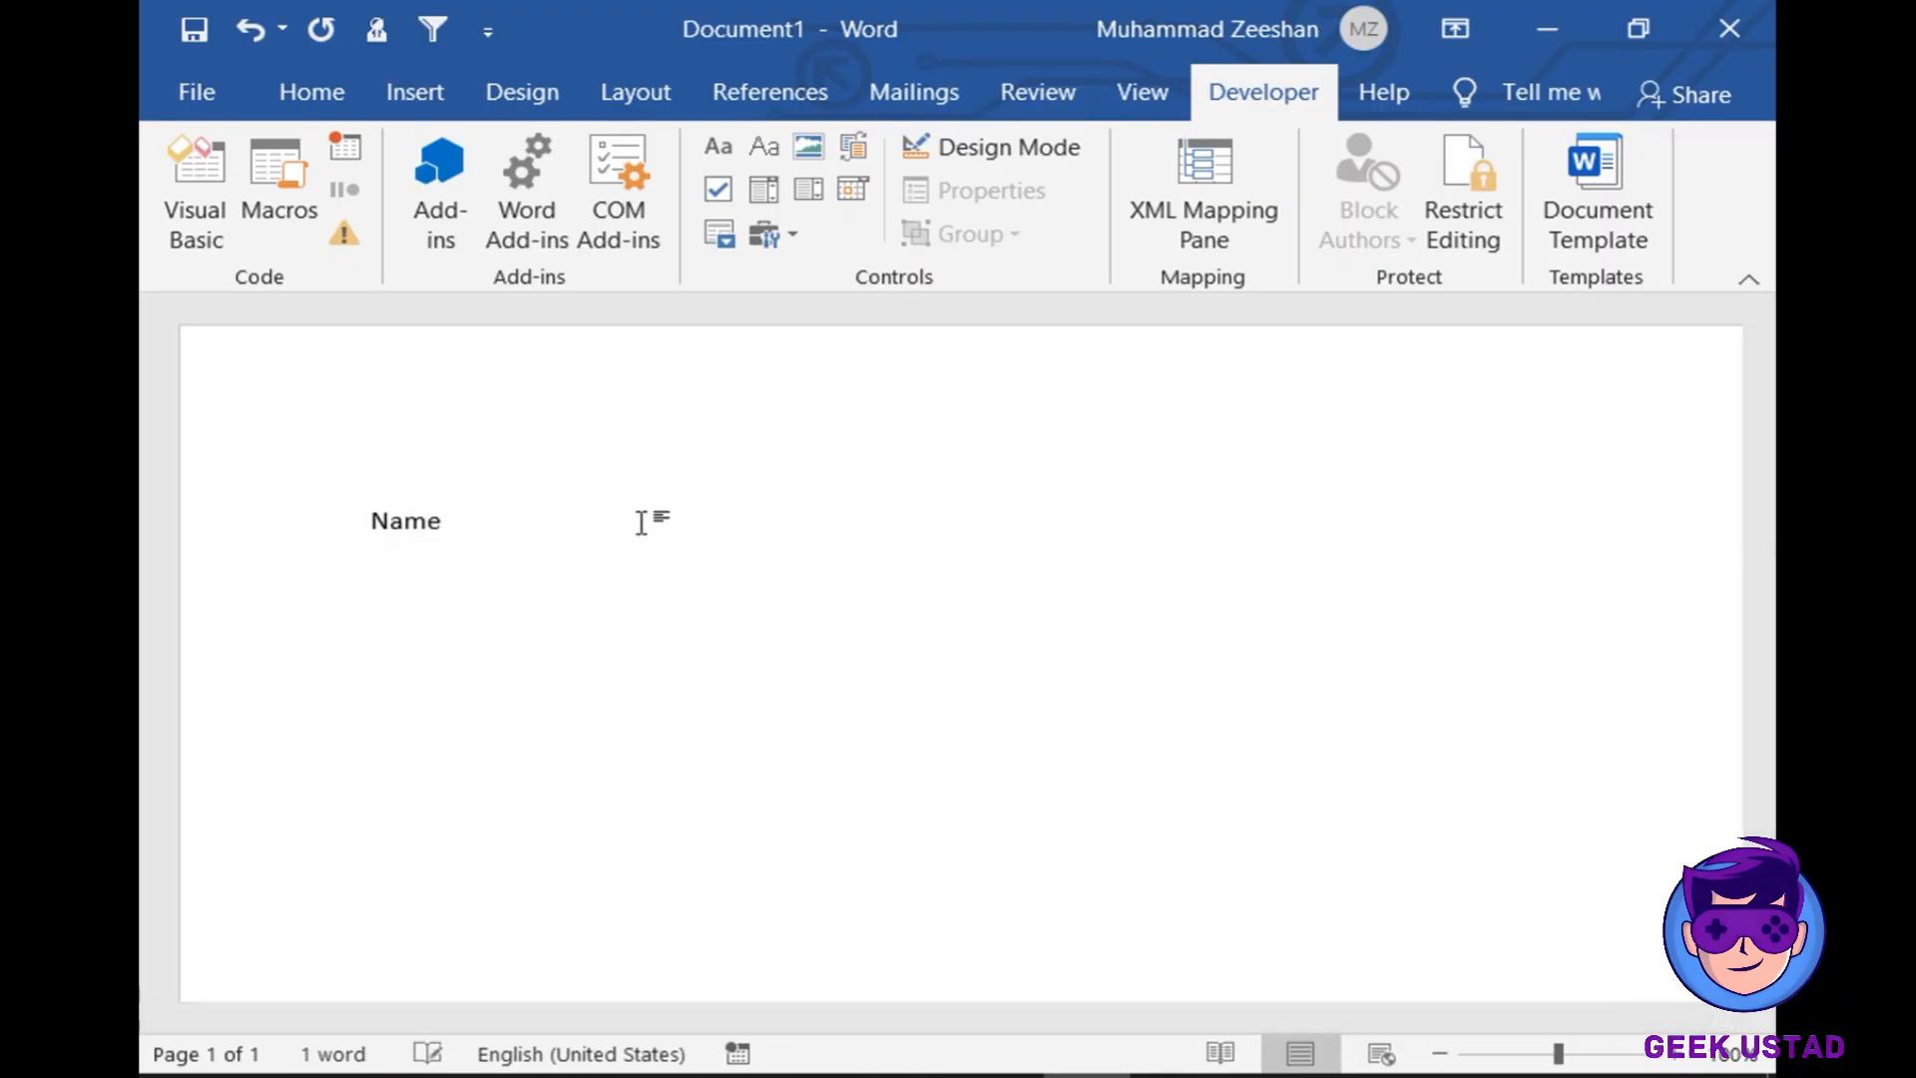
- Replace 'Name' in the control with the person's name and correct its spelling
left_click(393, 539)
left_click(363, 518)
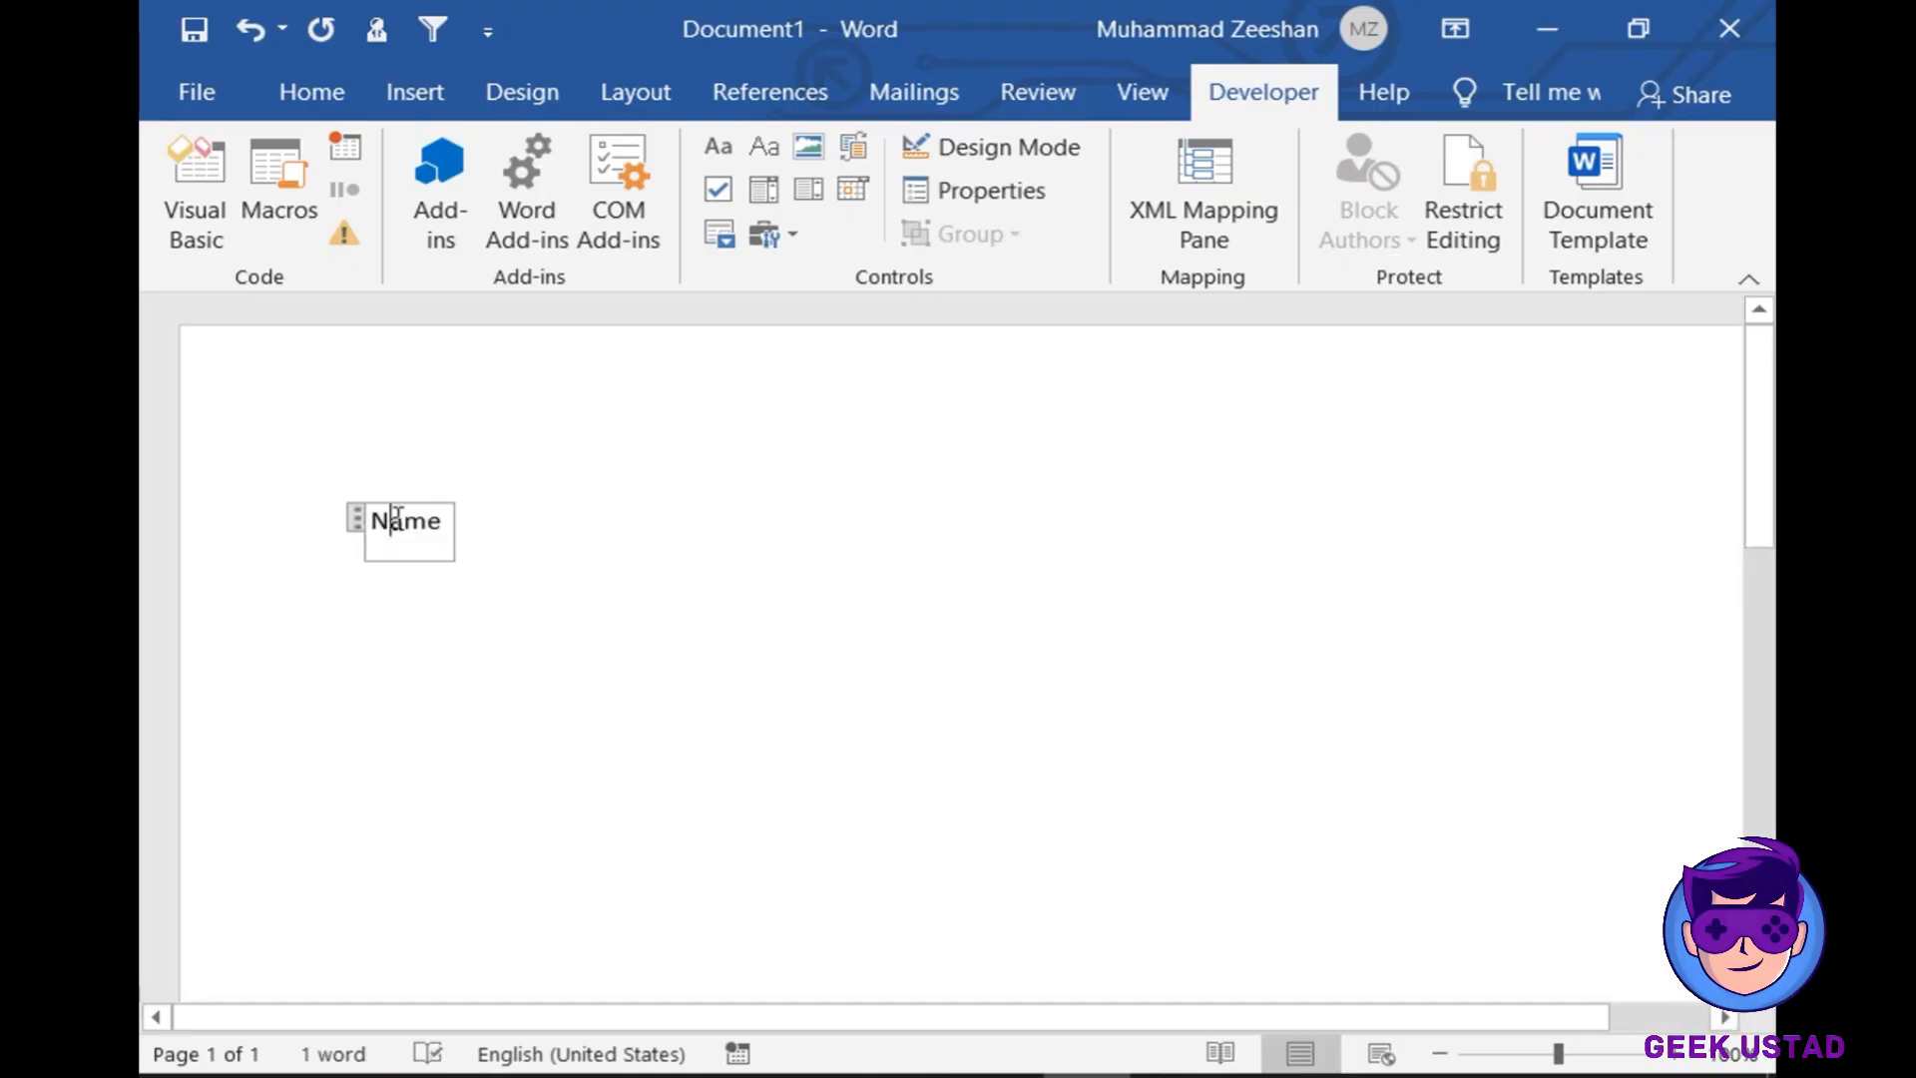
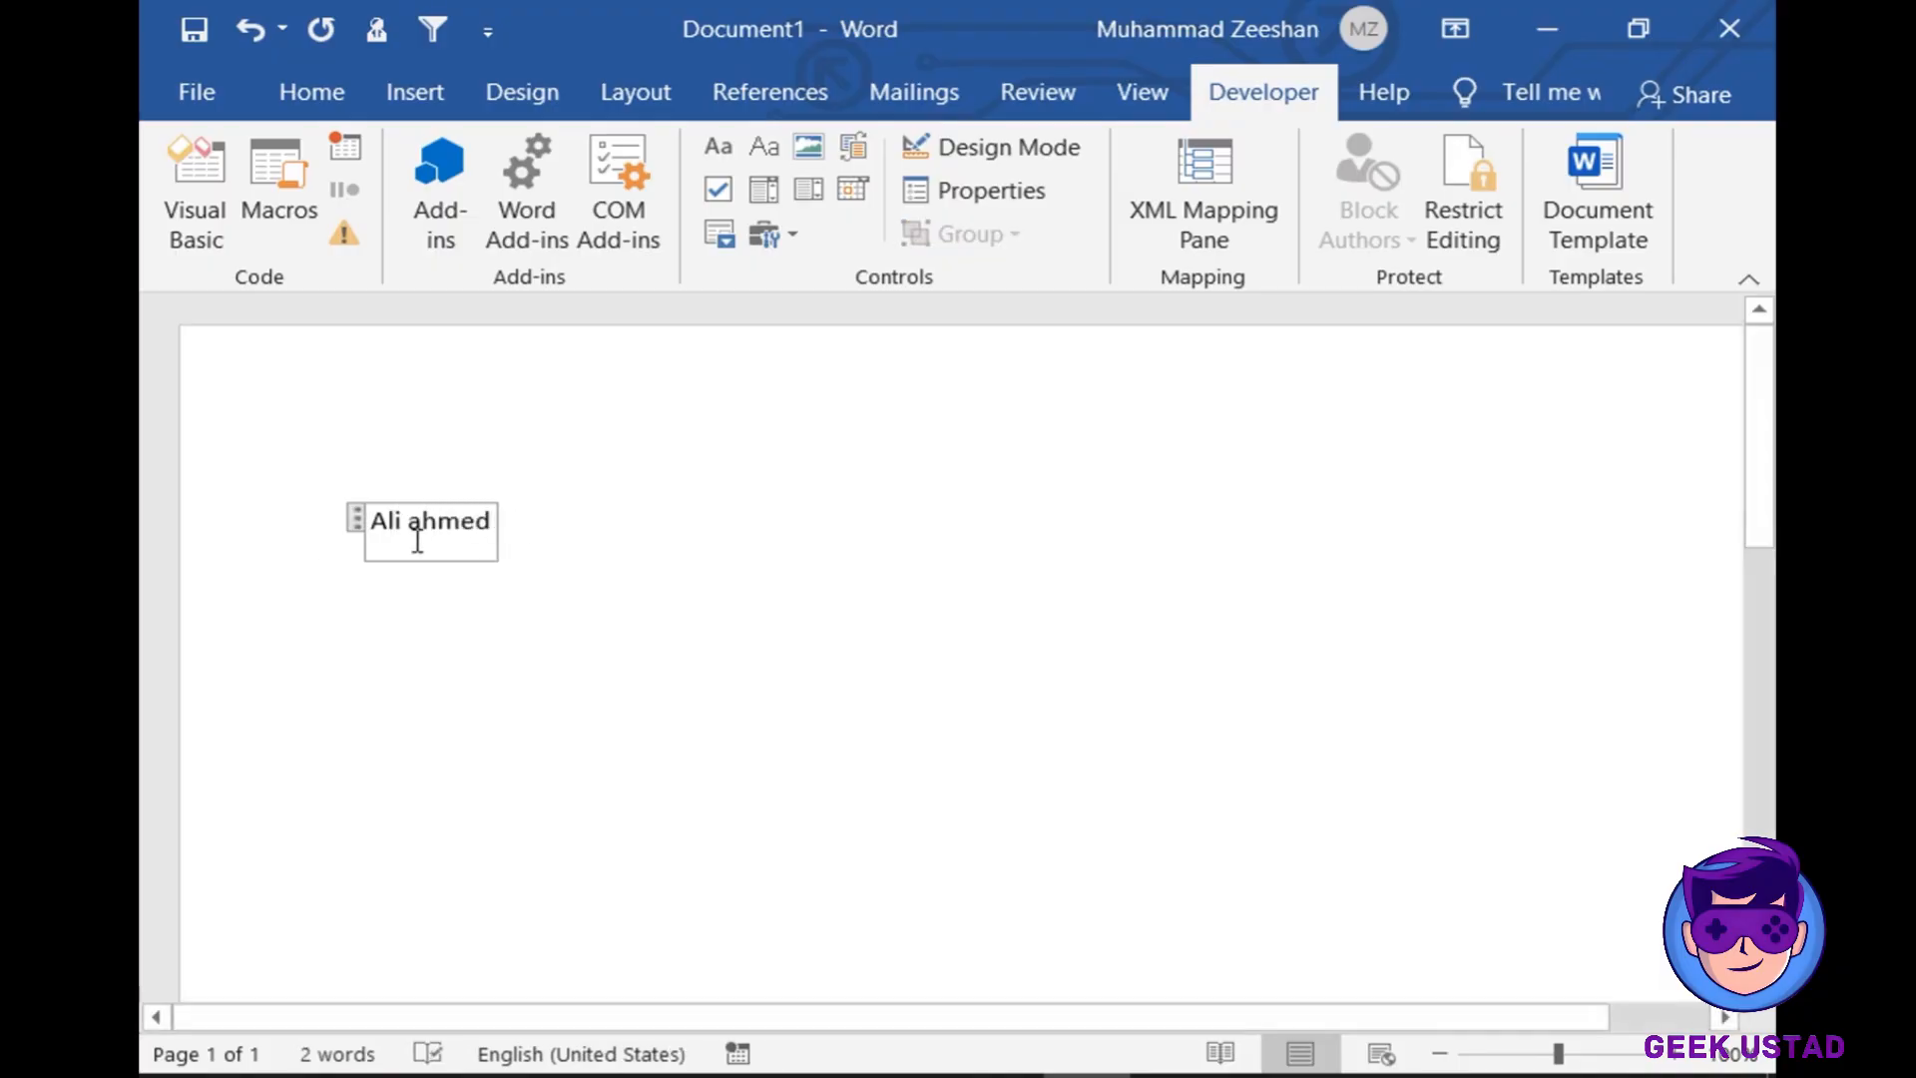
left_click(358, 536)
left_click(440, 523)
right_click(454, 524)
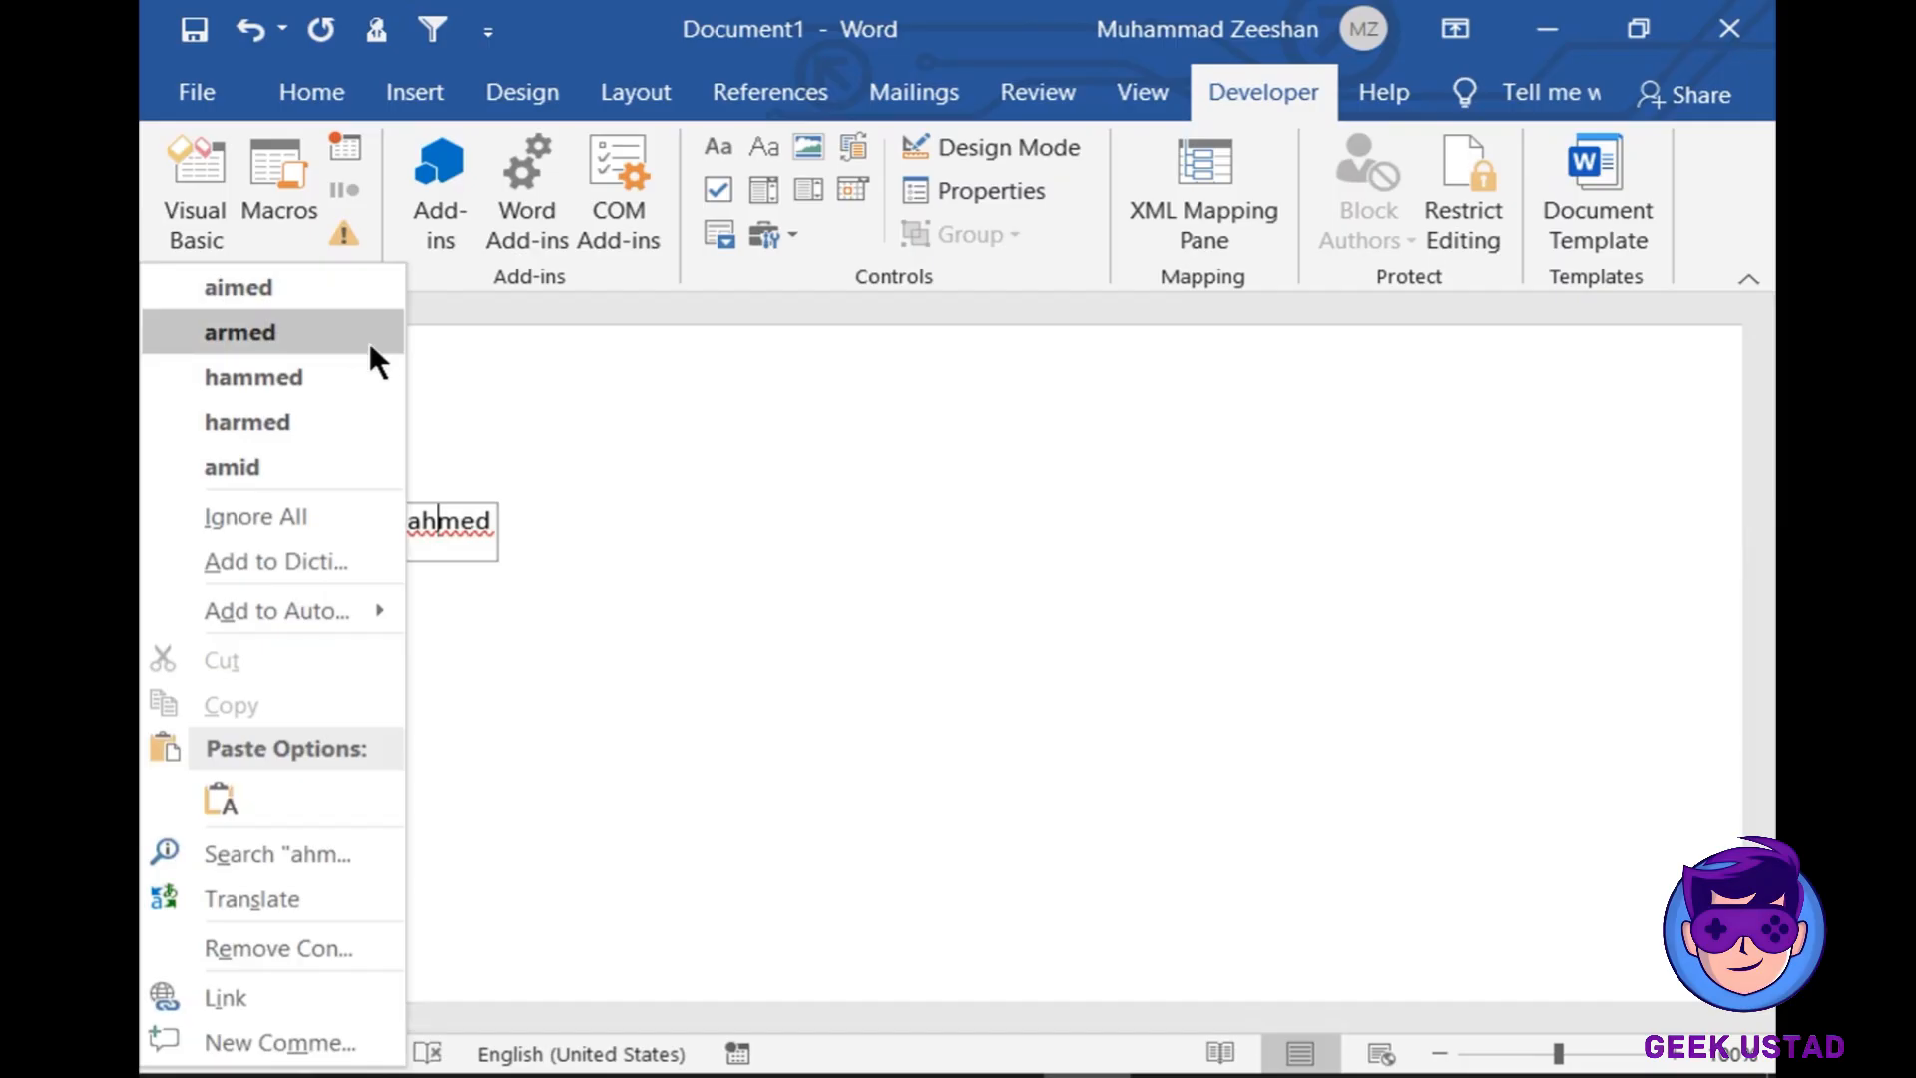
key("Escape")
key("BackSpace")
key("BackSpace")
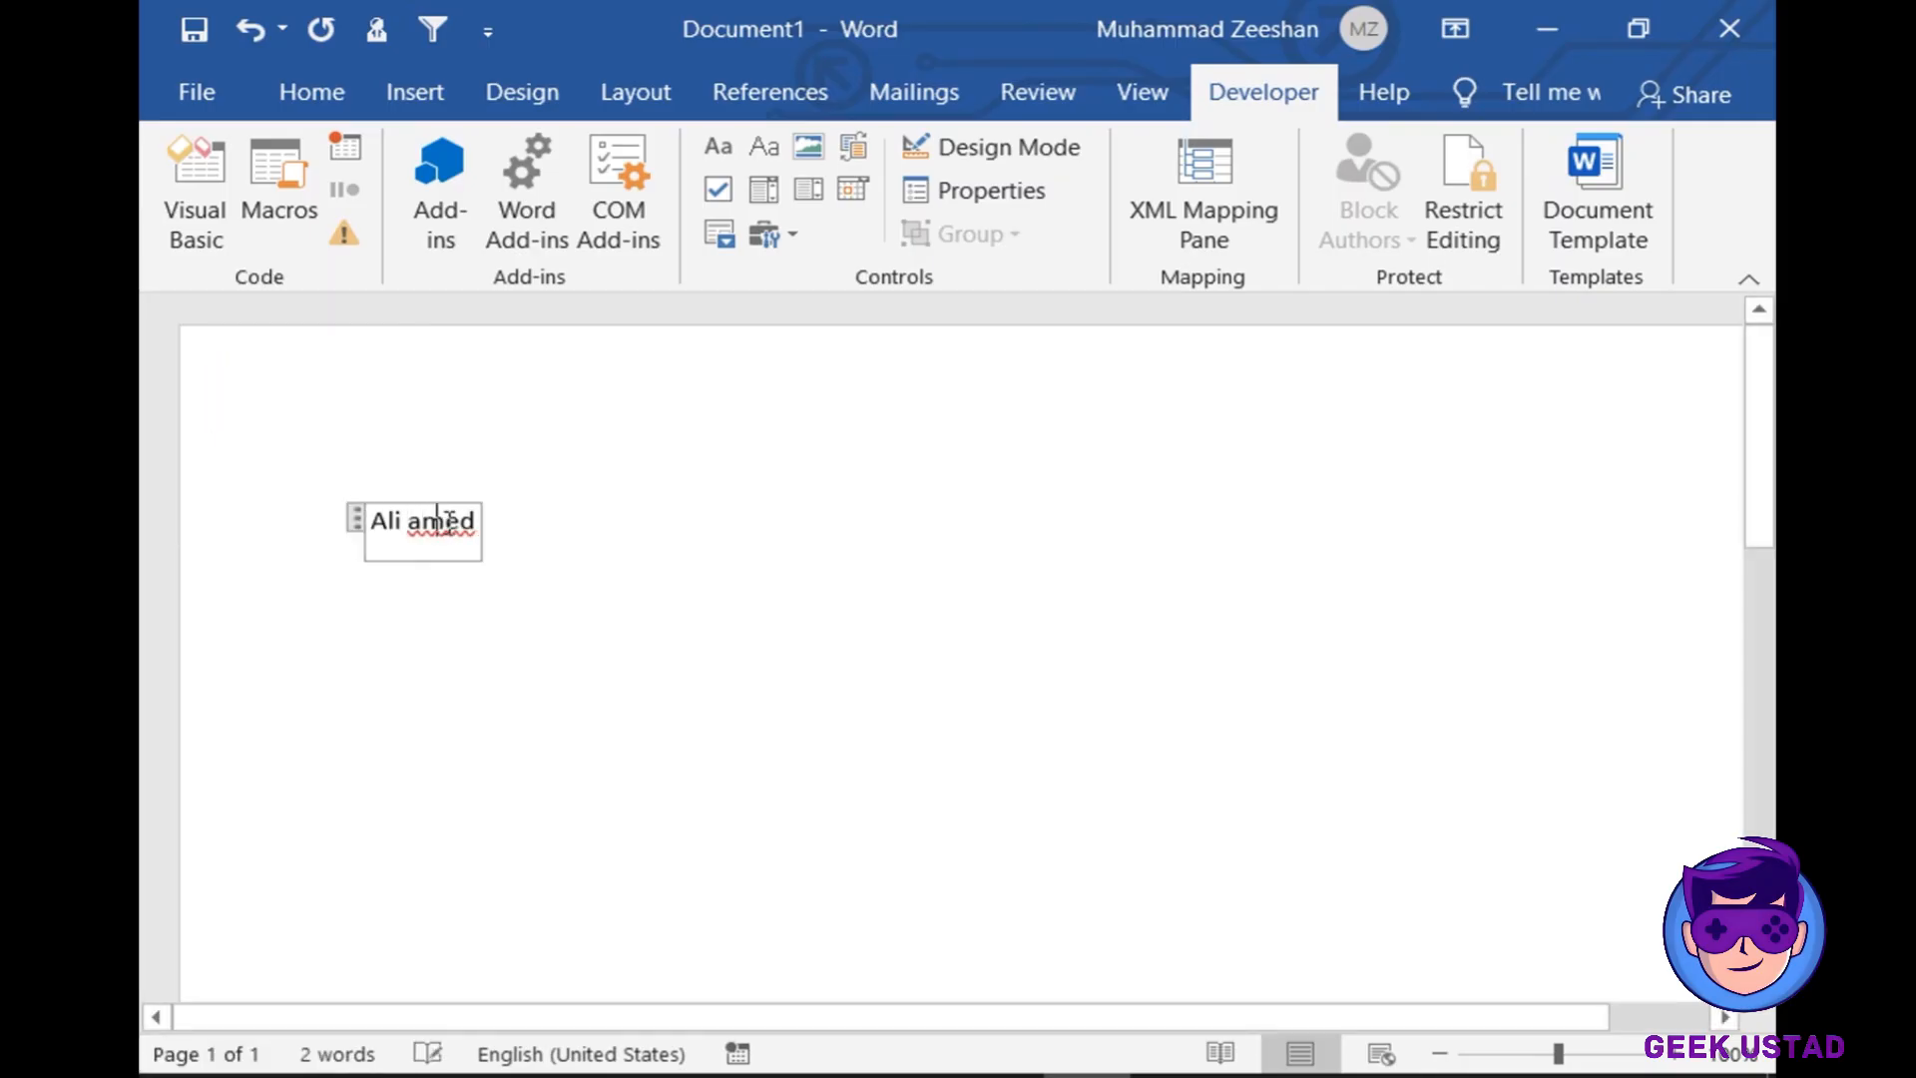
key("Right")
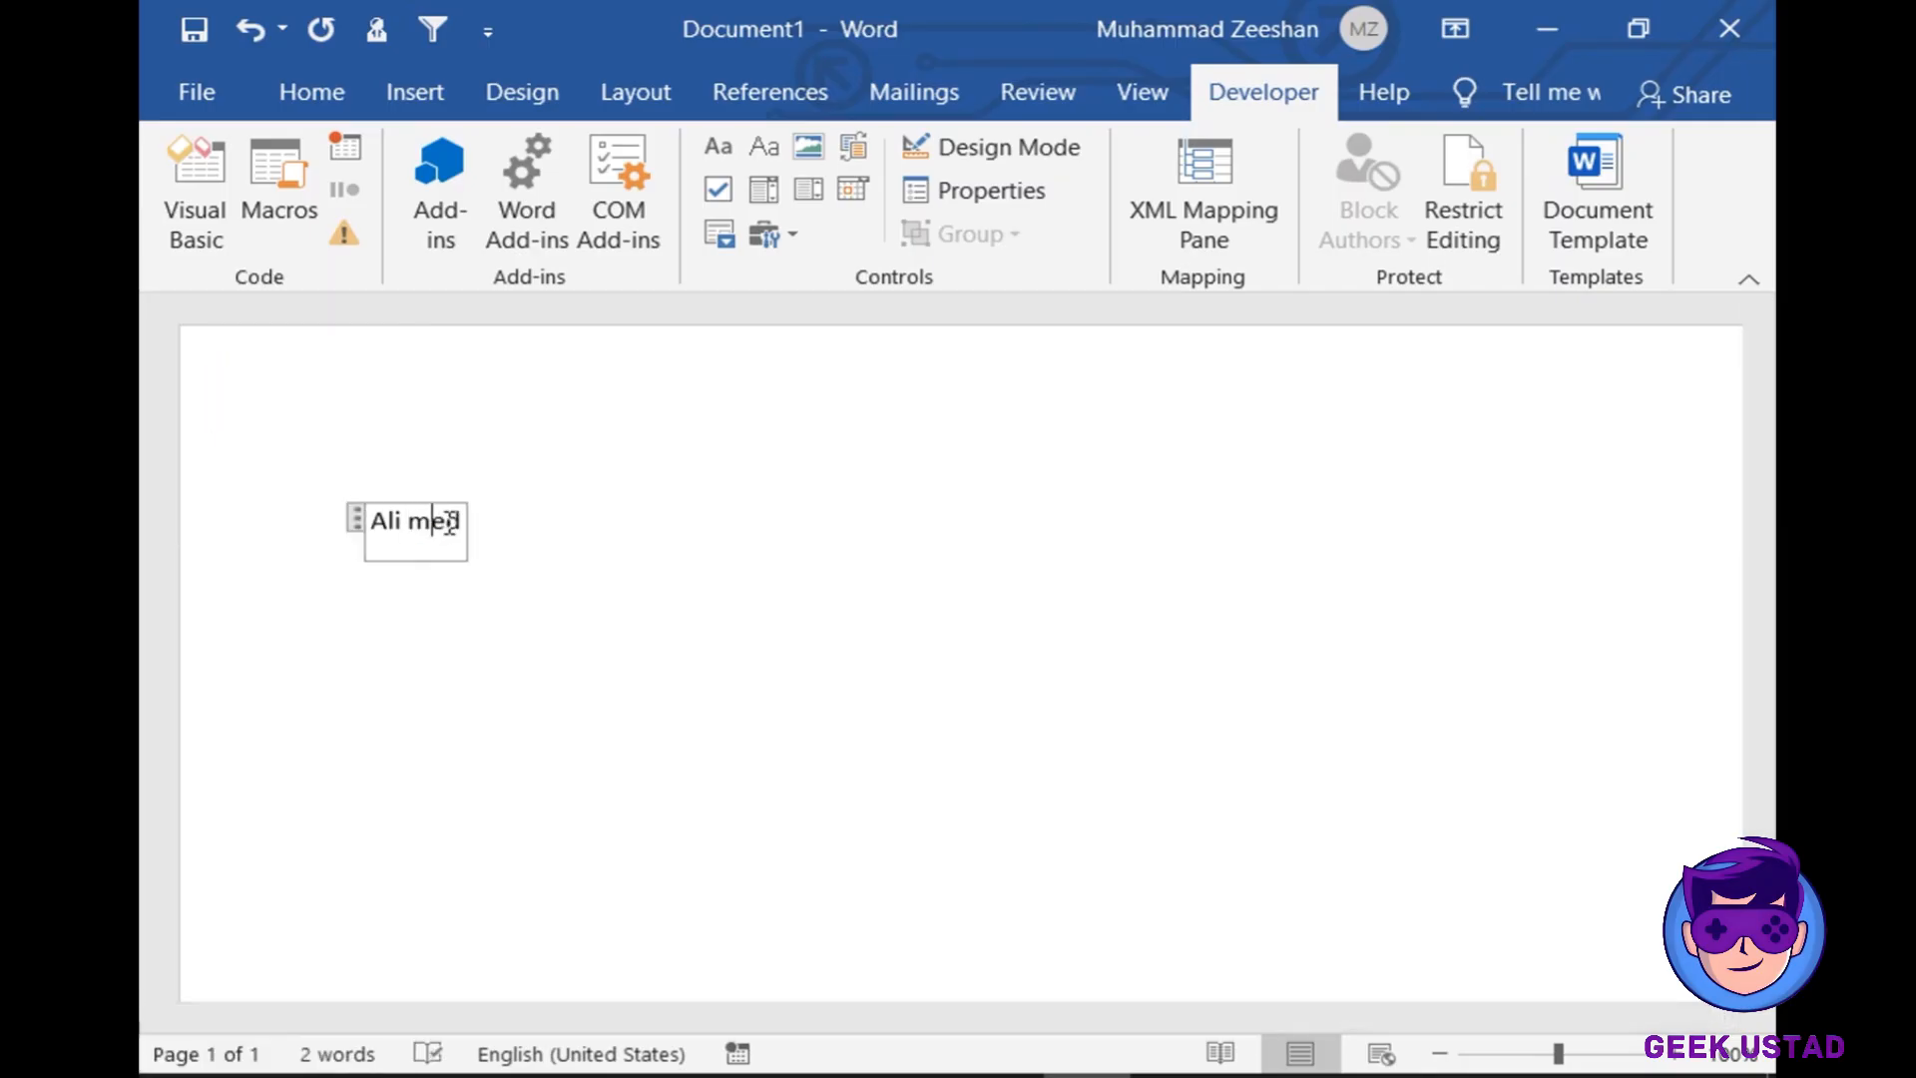
key("Right")
key("Right")
key("BackSpace")
key("BackSpace")
key("BackSpace")
type("Ahmed")
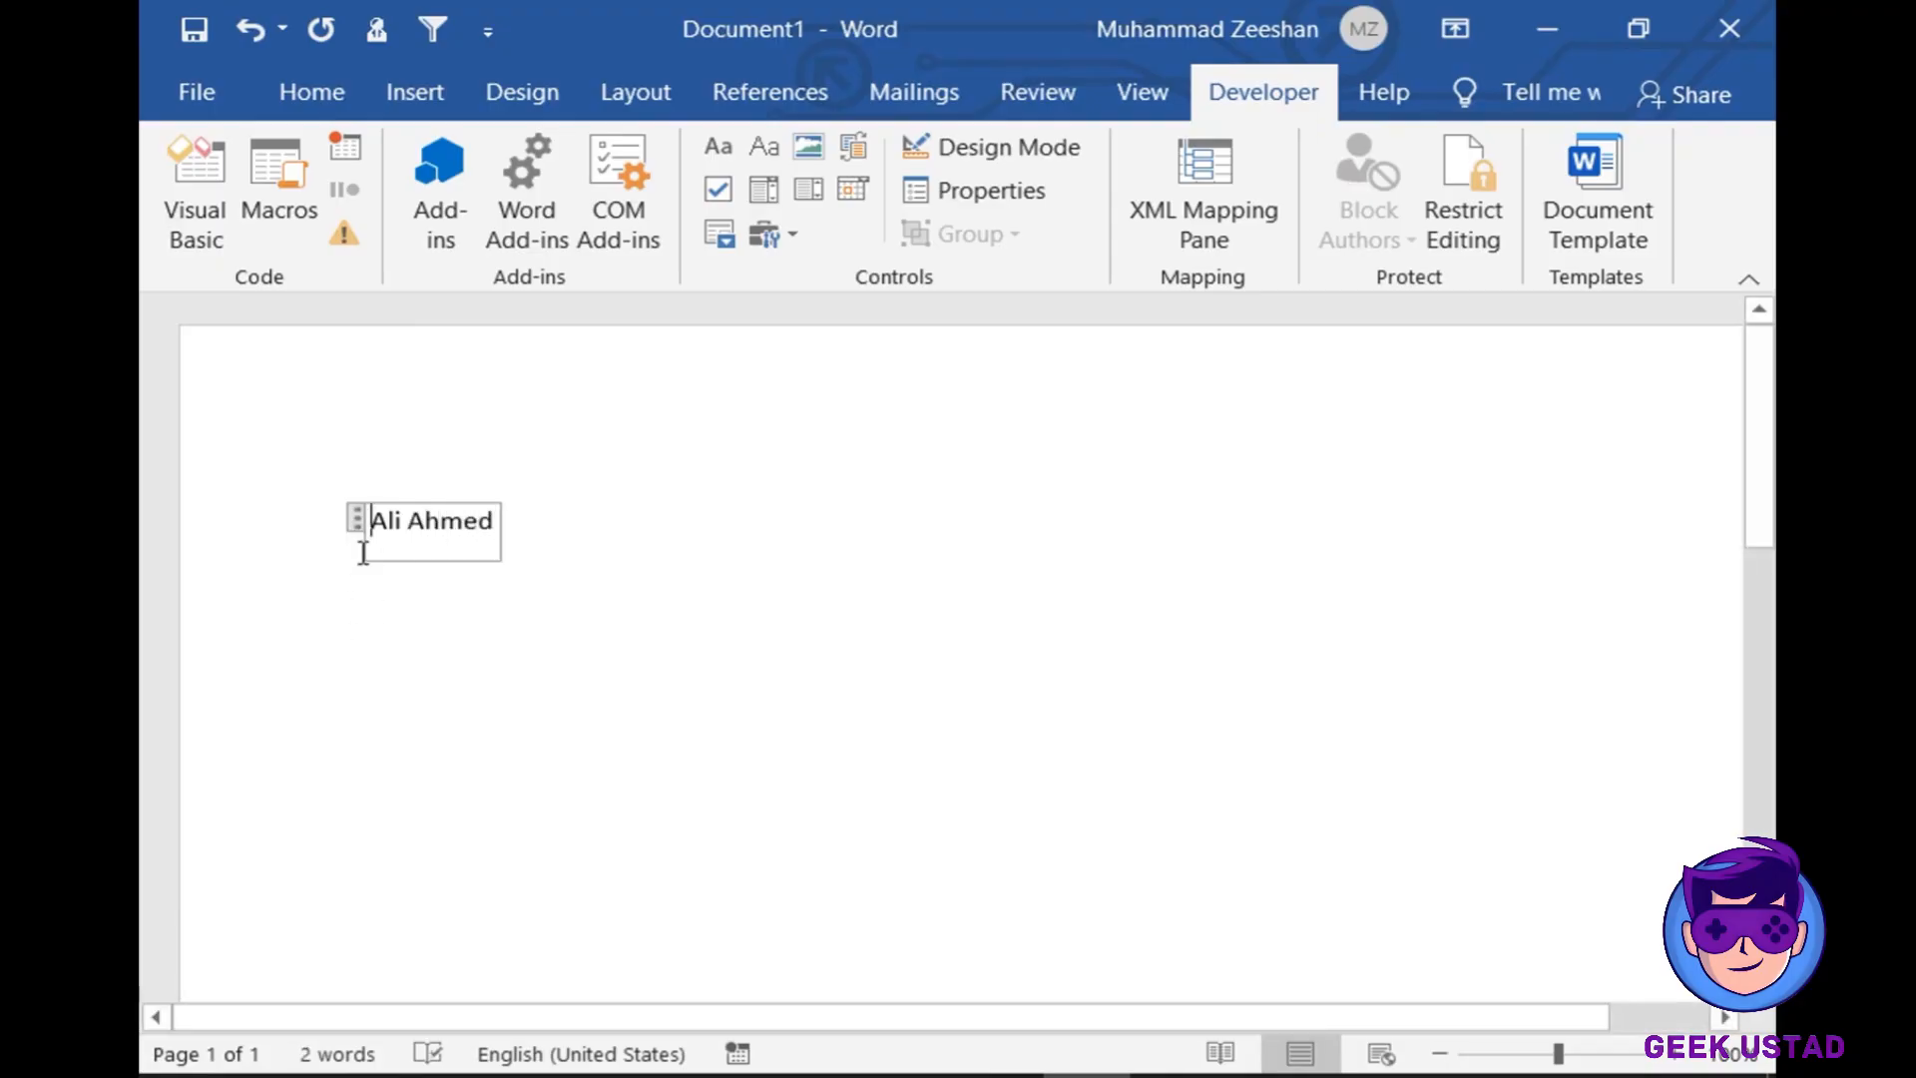
- Indent the name control two tab stops right and step outside it
key("Tab")
key("Tab")
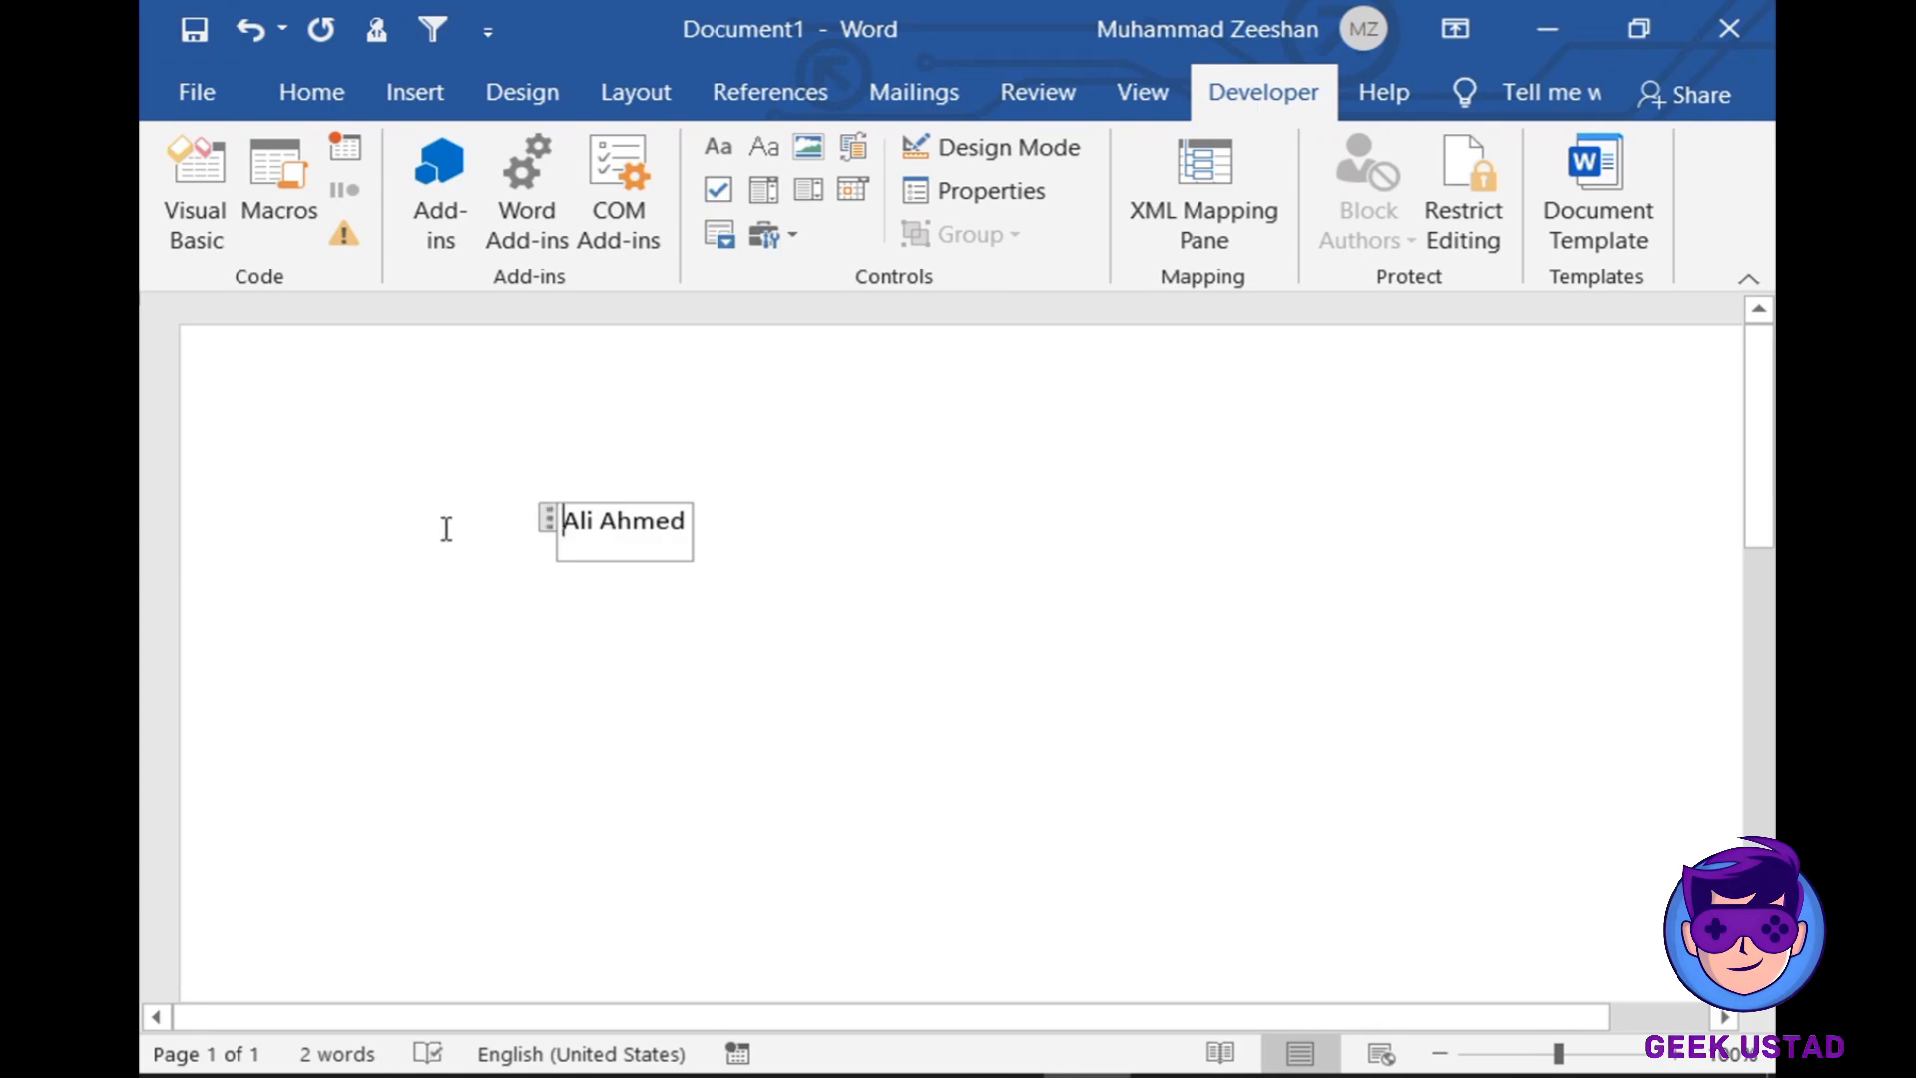
triple_click(475, 523)
left_click(503, 545)
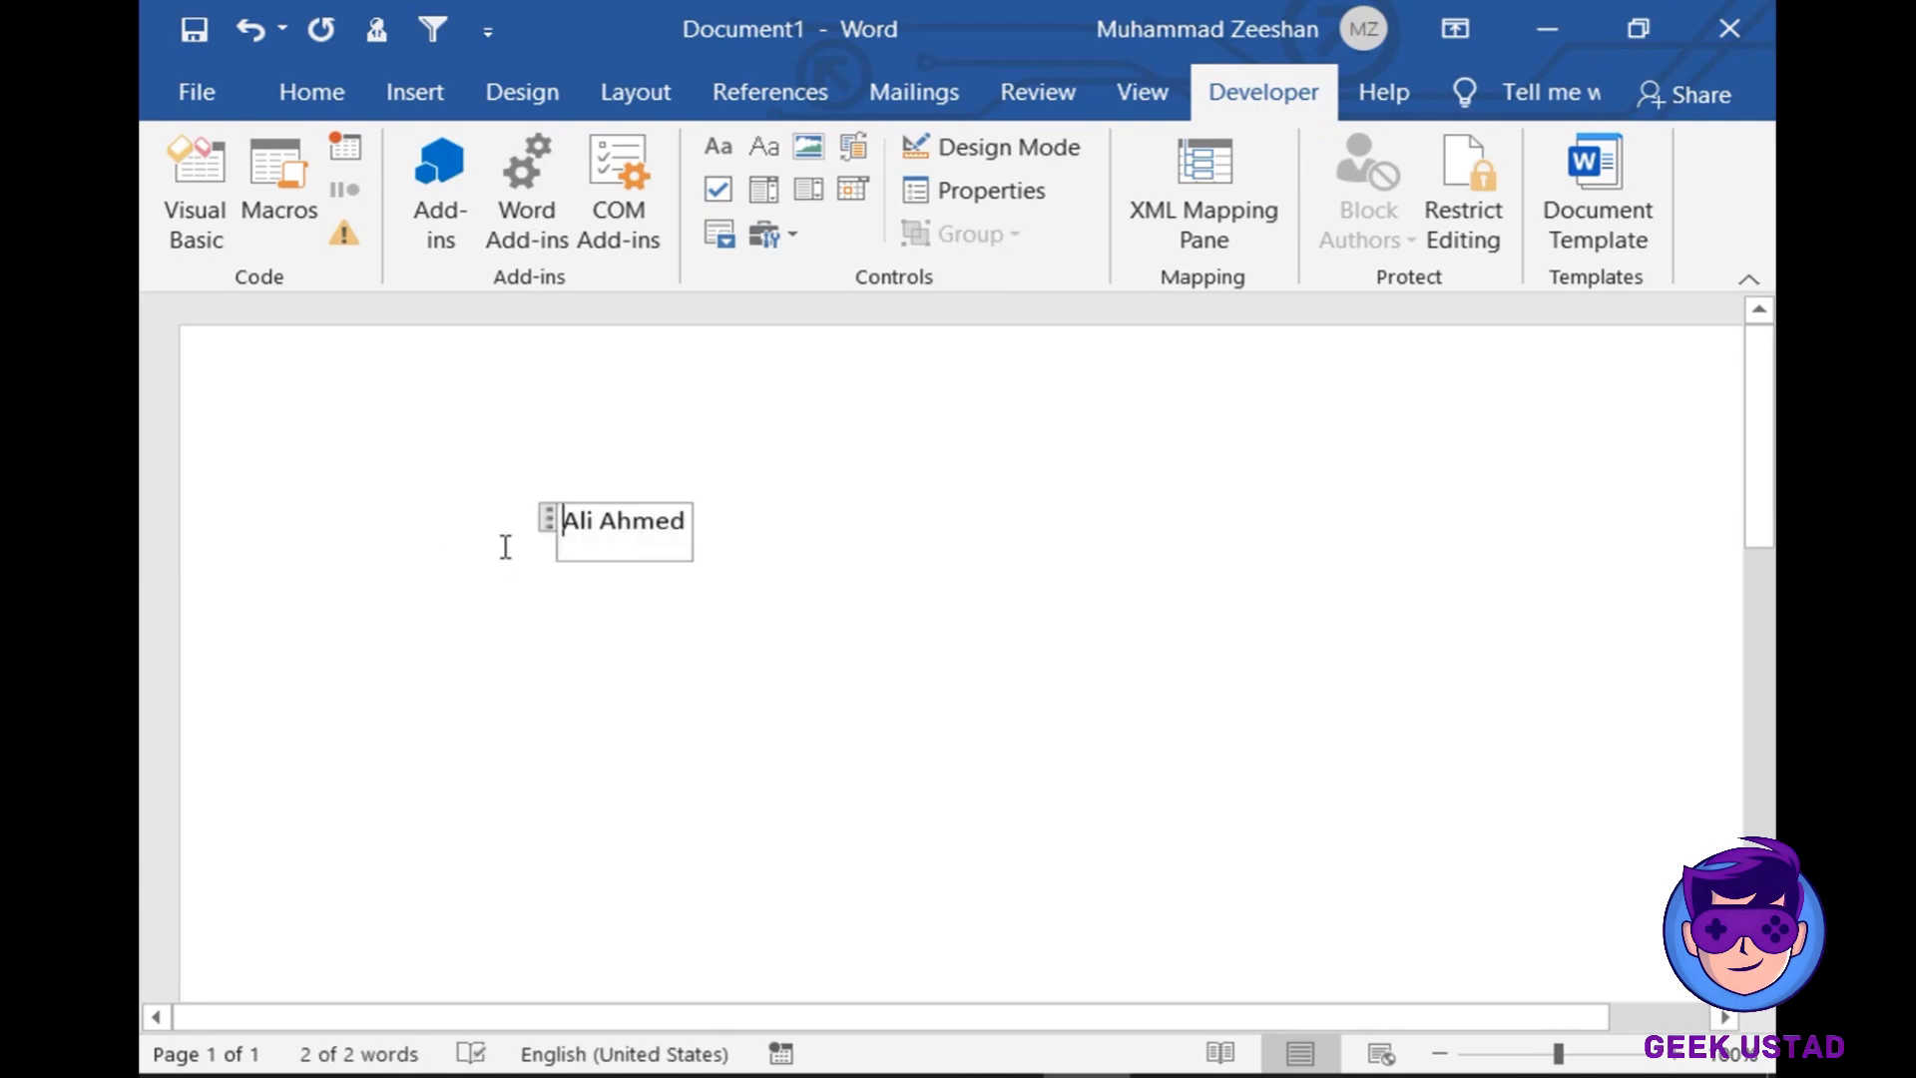
left_click(299, 530)
left_click(387, 538)
left_click(778, 507)
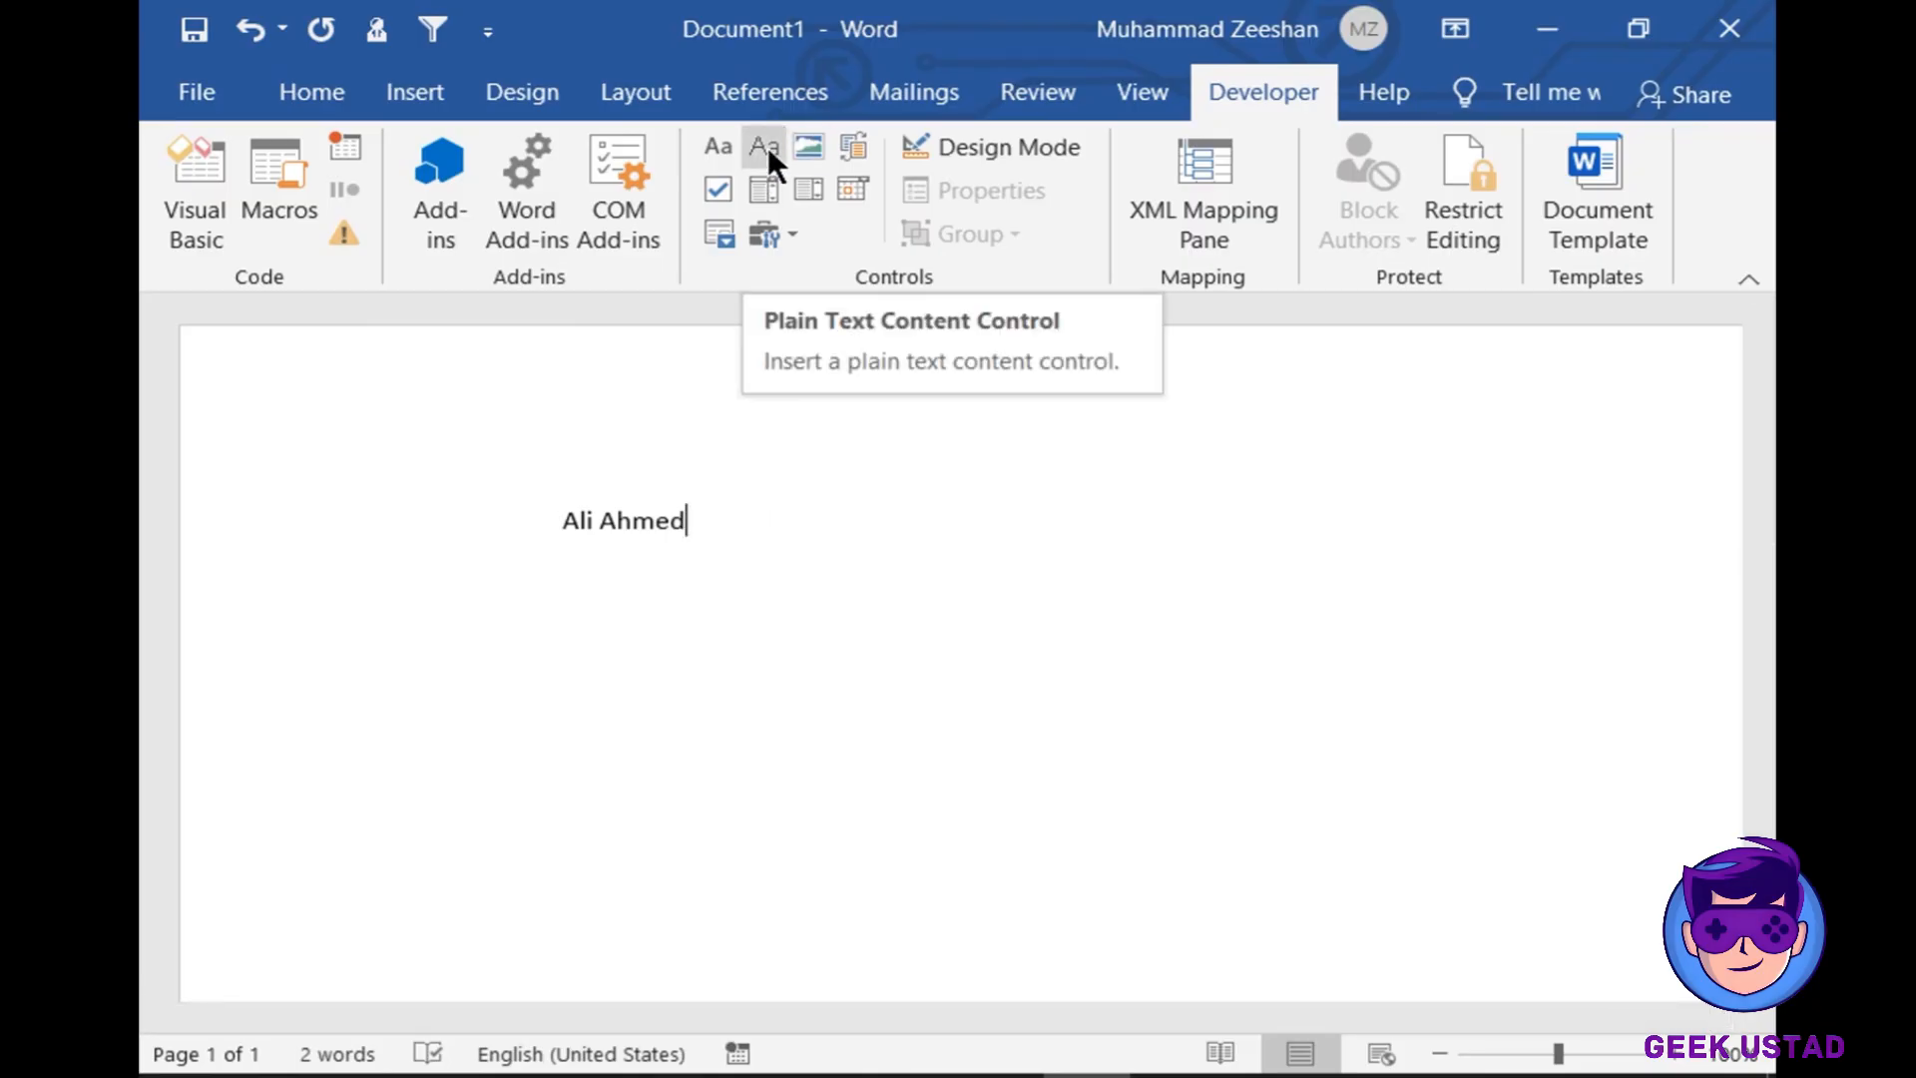
- On a new line, add a plain text content control reading 'Public School Islamabad', then start another line
key("Return")
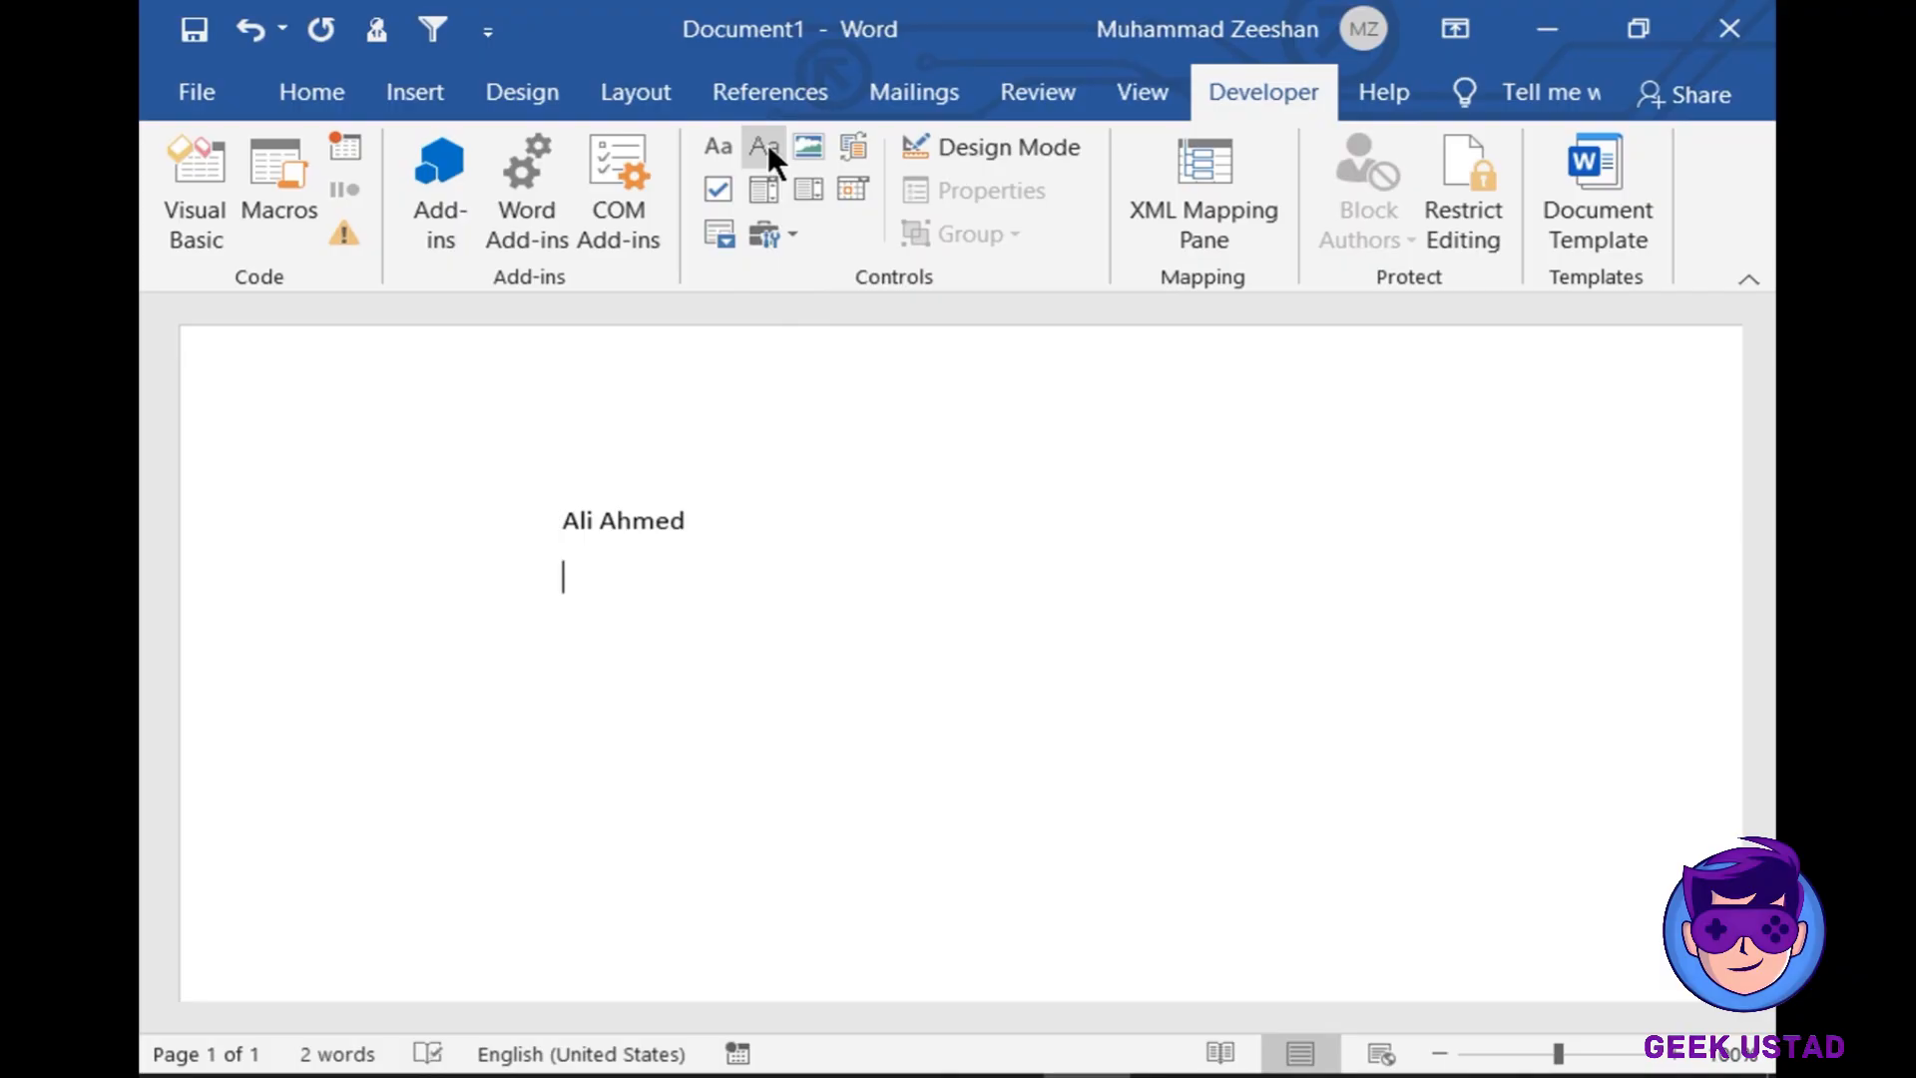
left_click(768, 145)
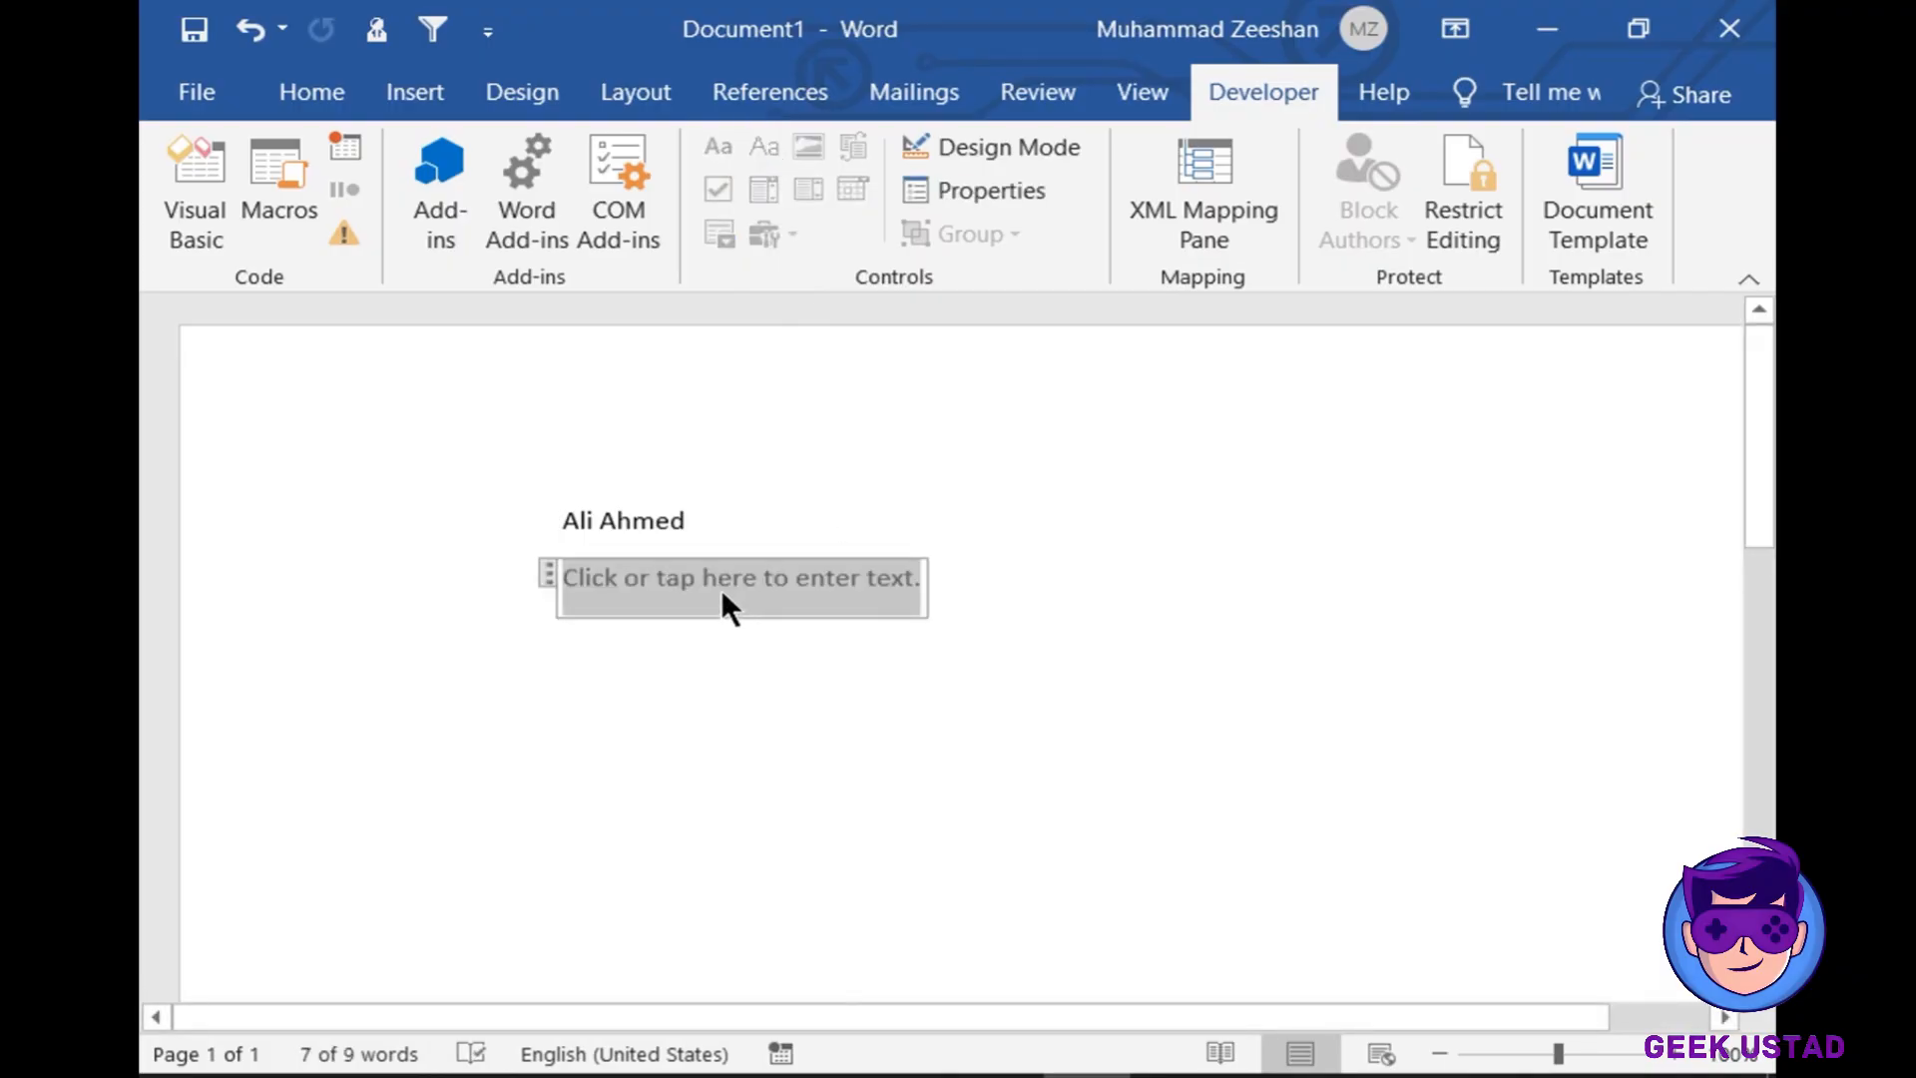
type("Pub")
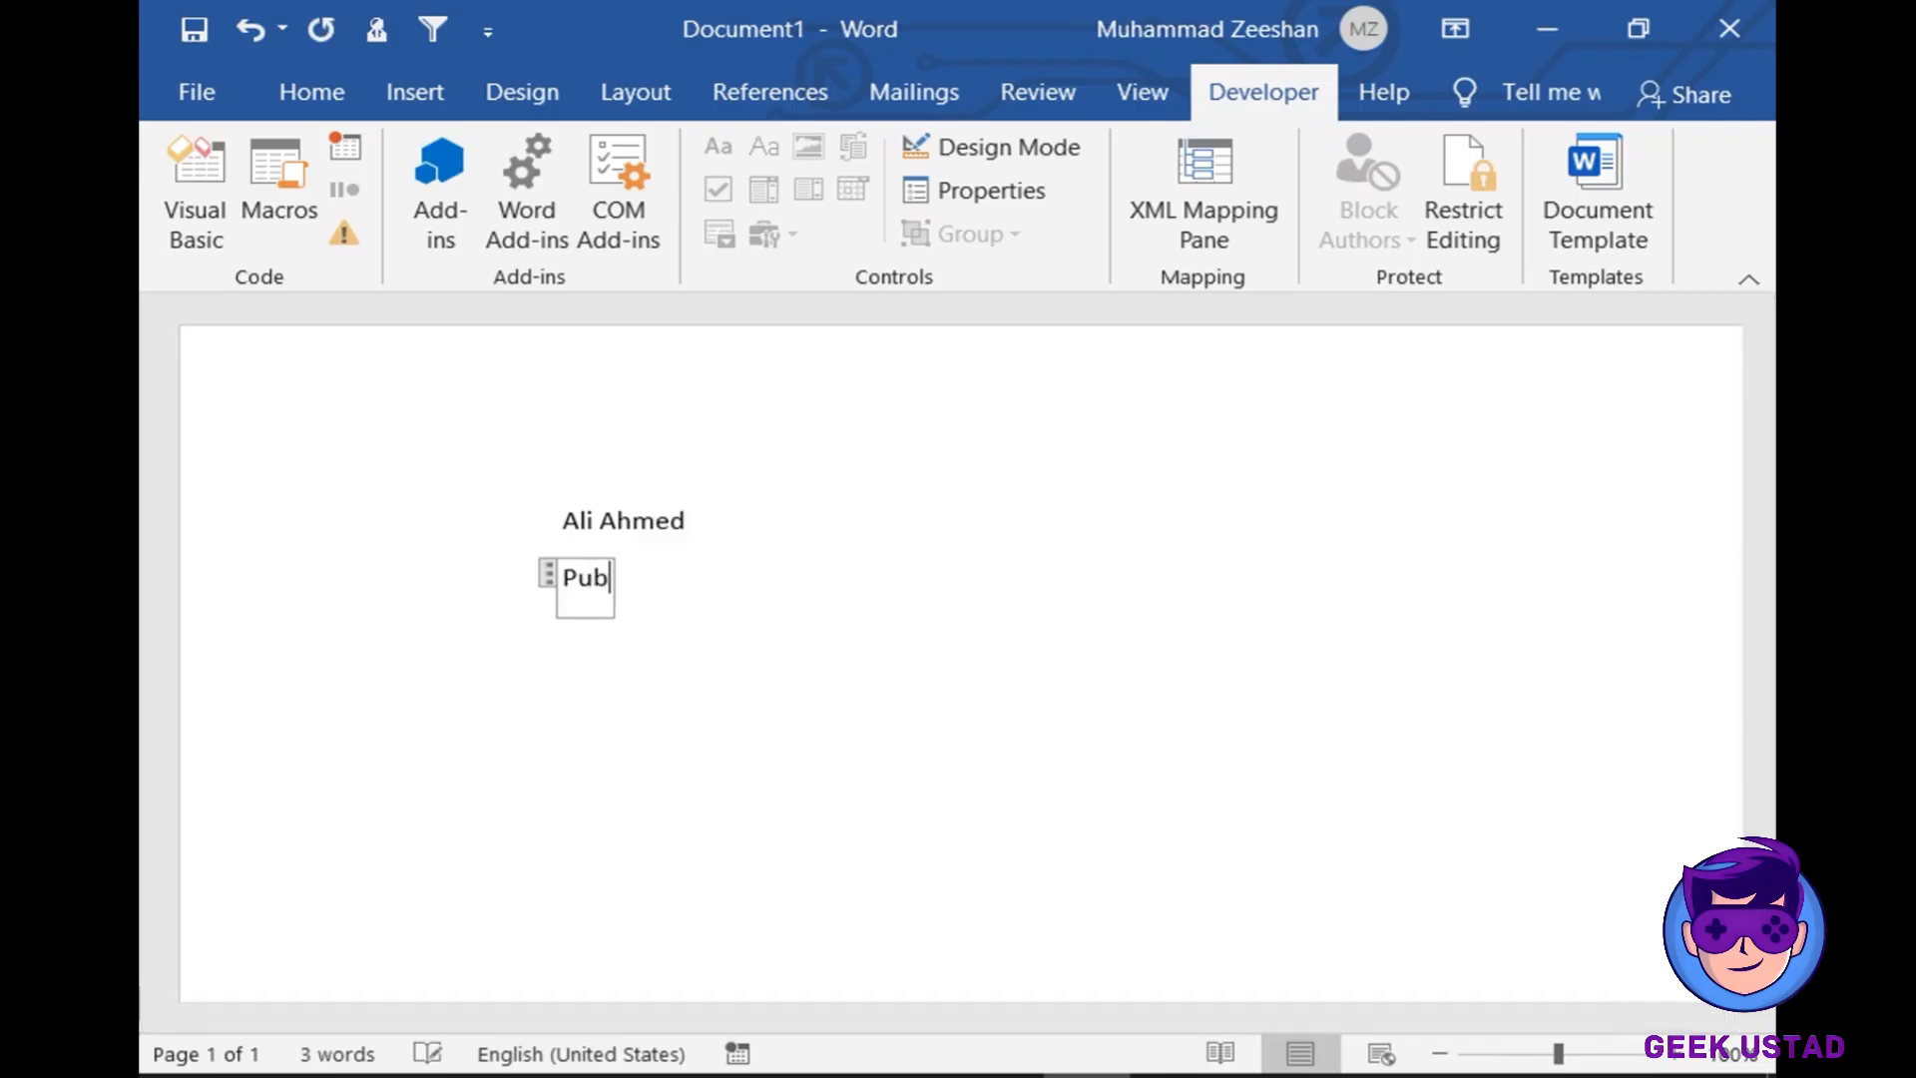
type("lic Sch")
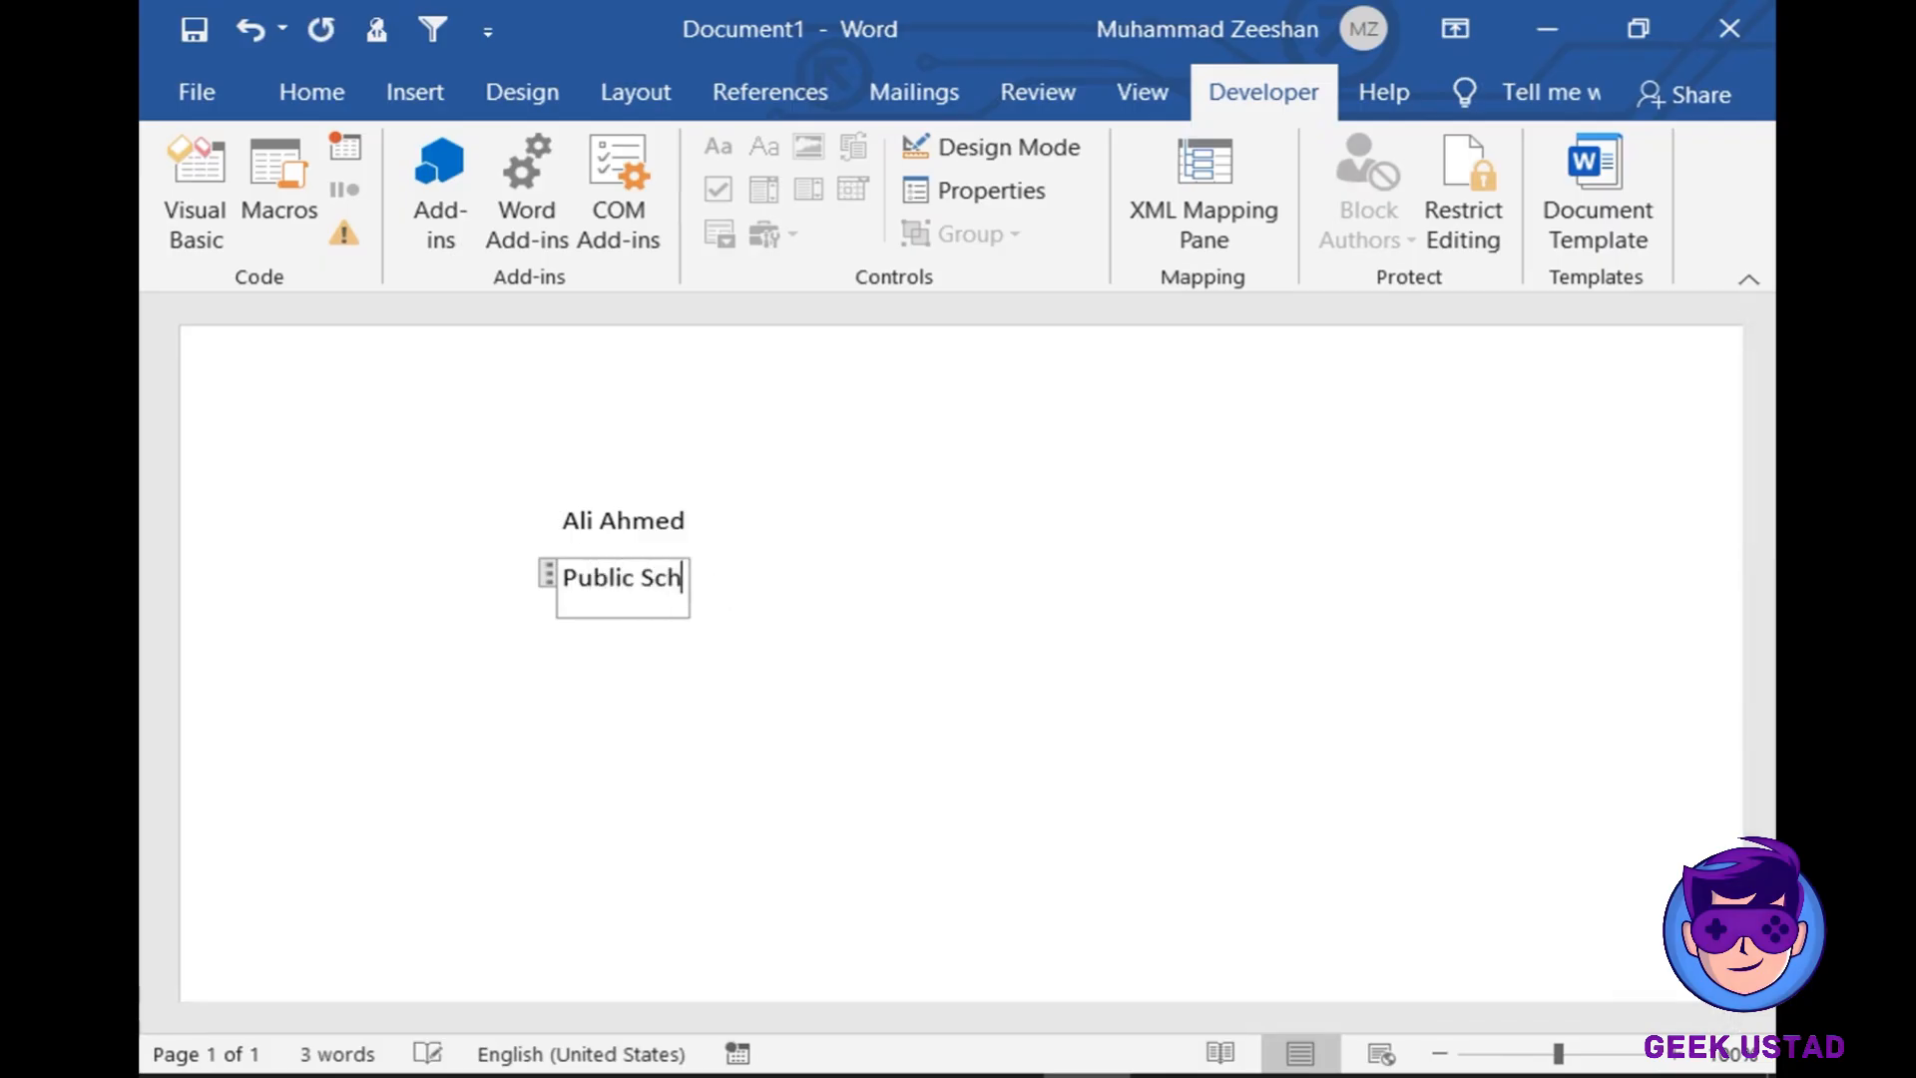
type("ool Islamabad")
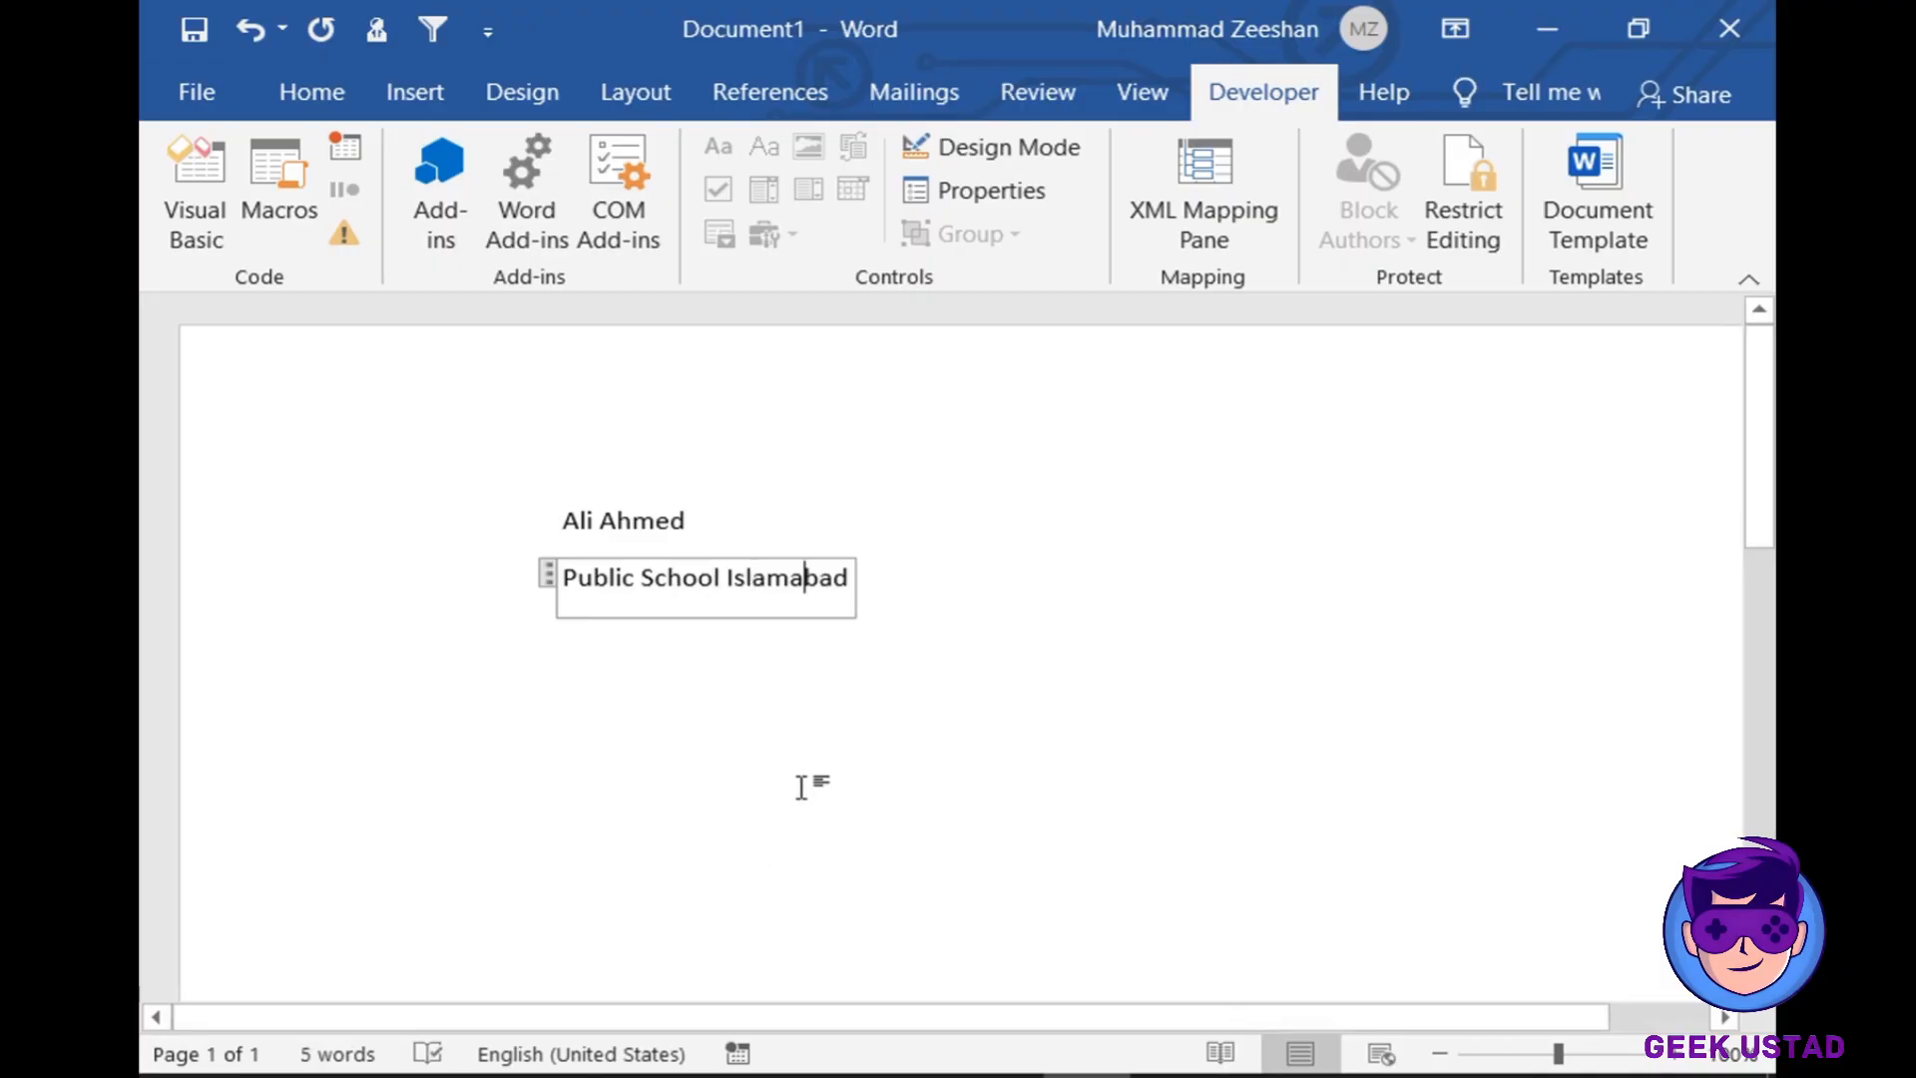
left_click(939, 578)
key("Return")
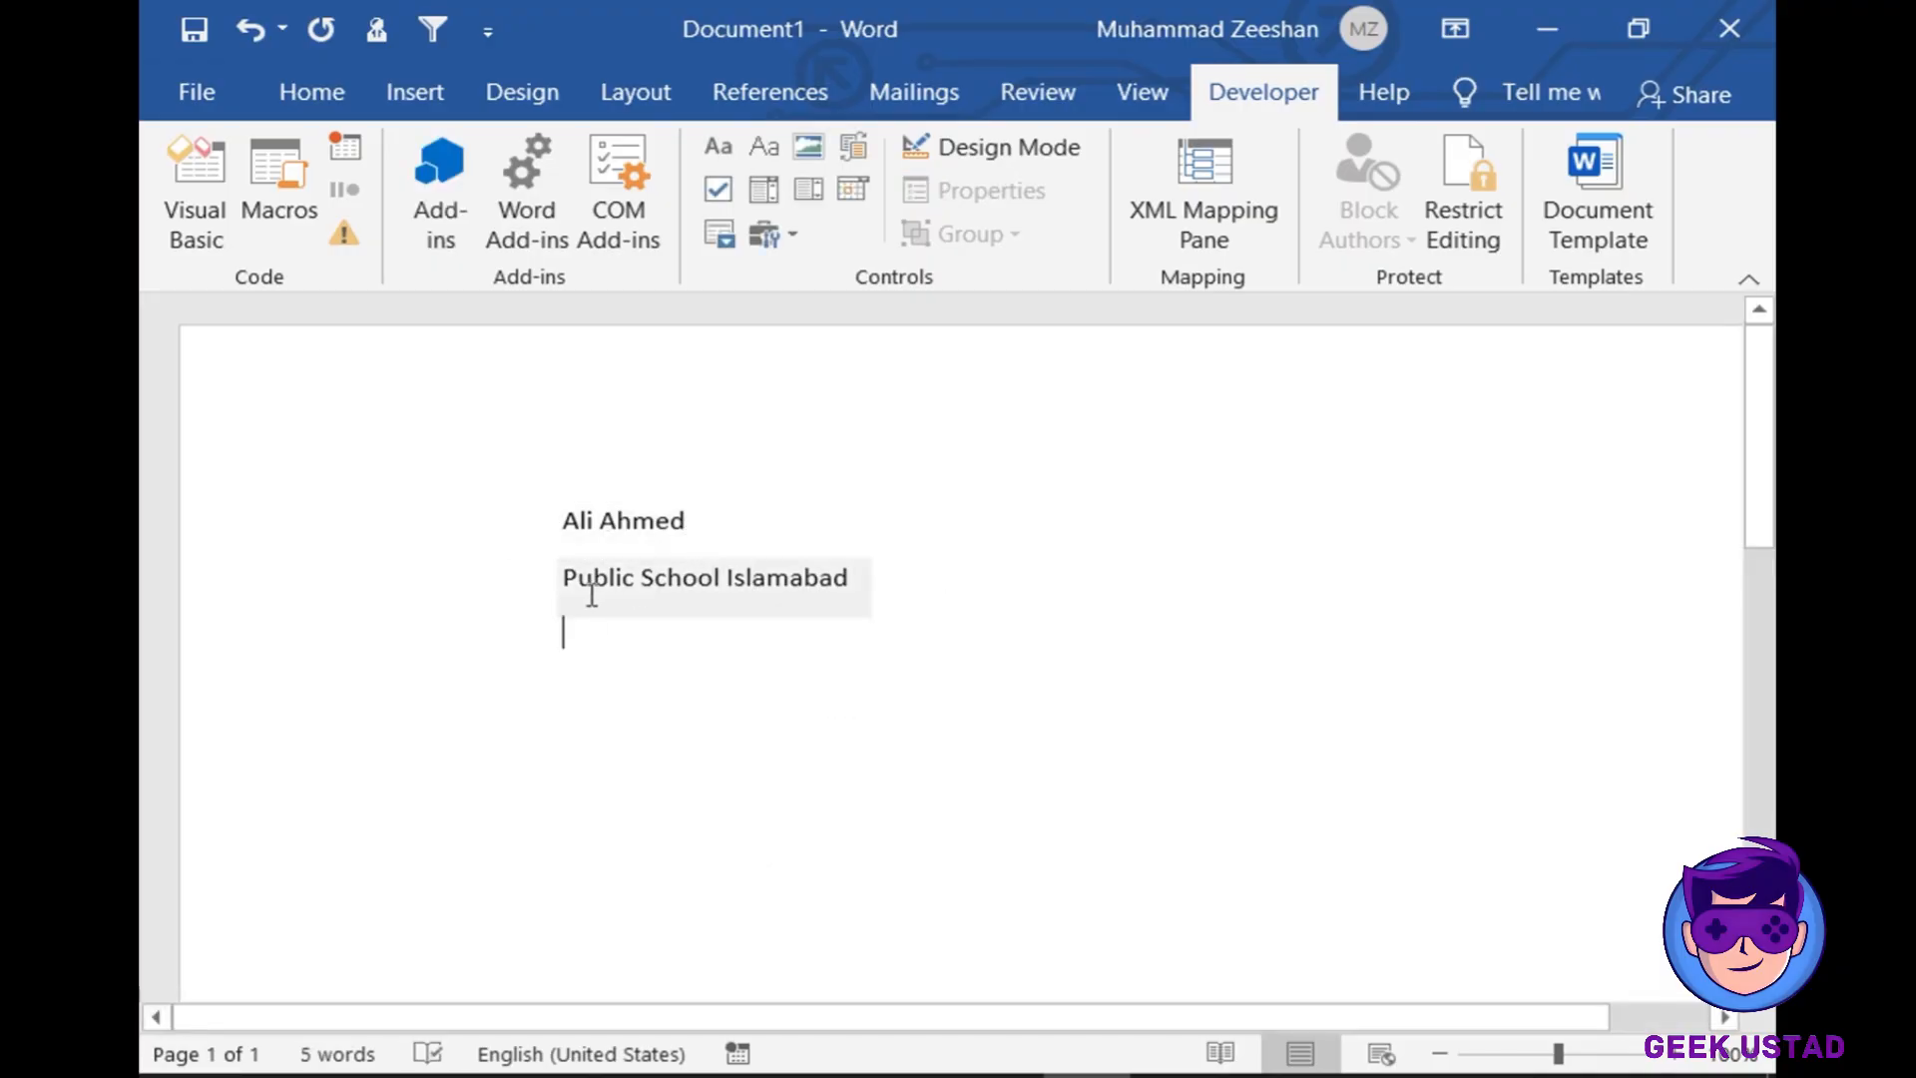
- Insert a picture content control below the school line and shorten its height
left_click(810, 145)
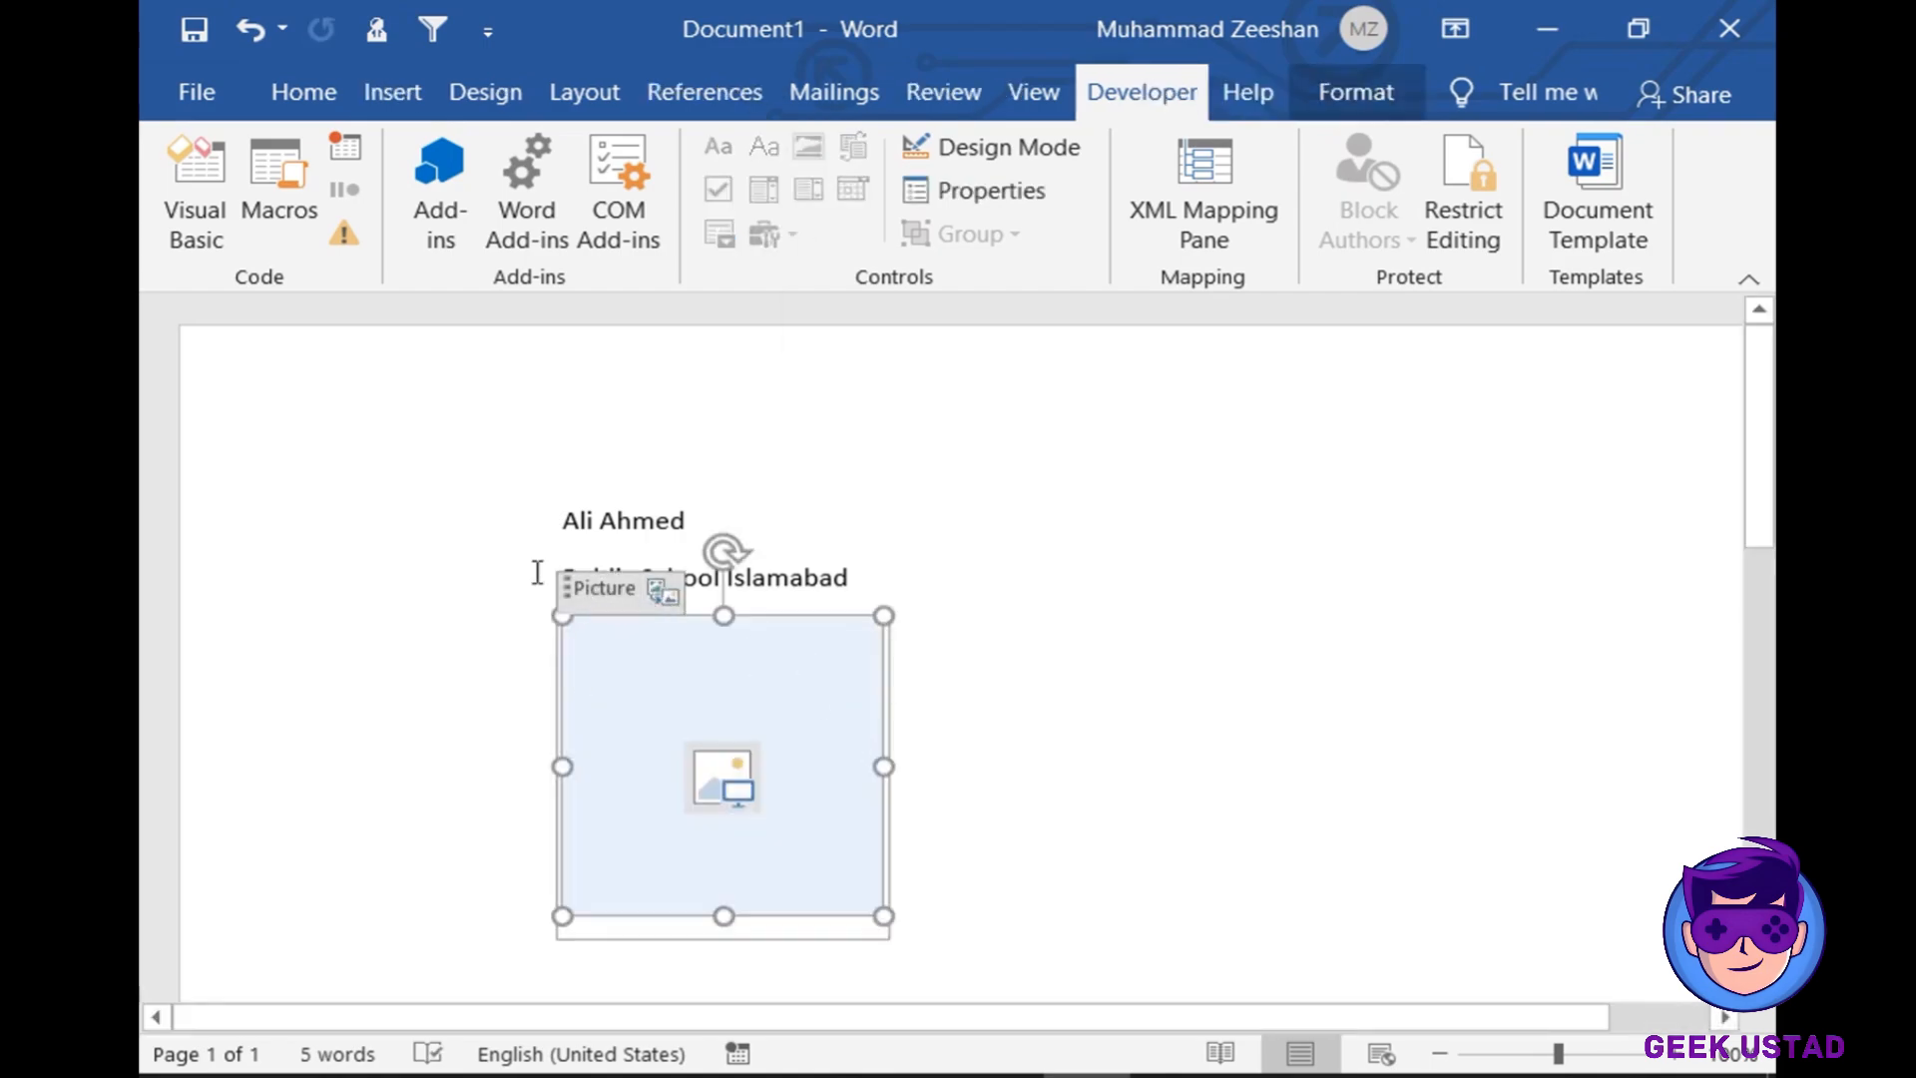
left_click_drag(726, 603, 748, 713)
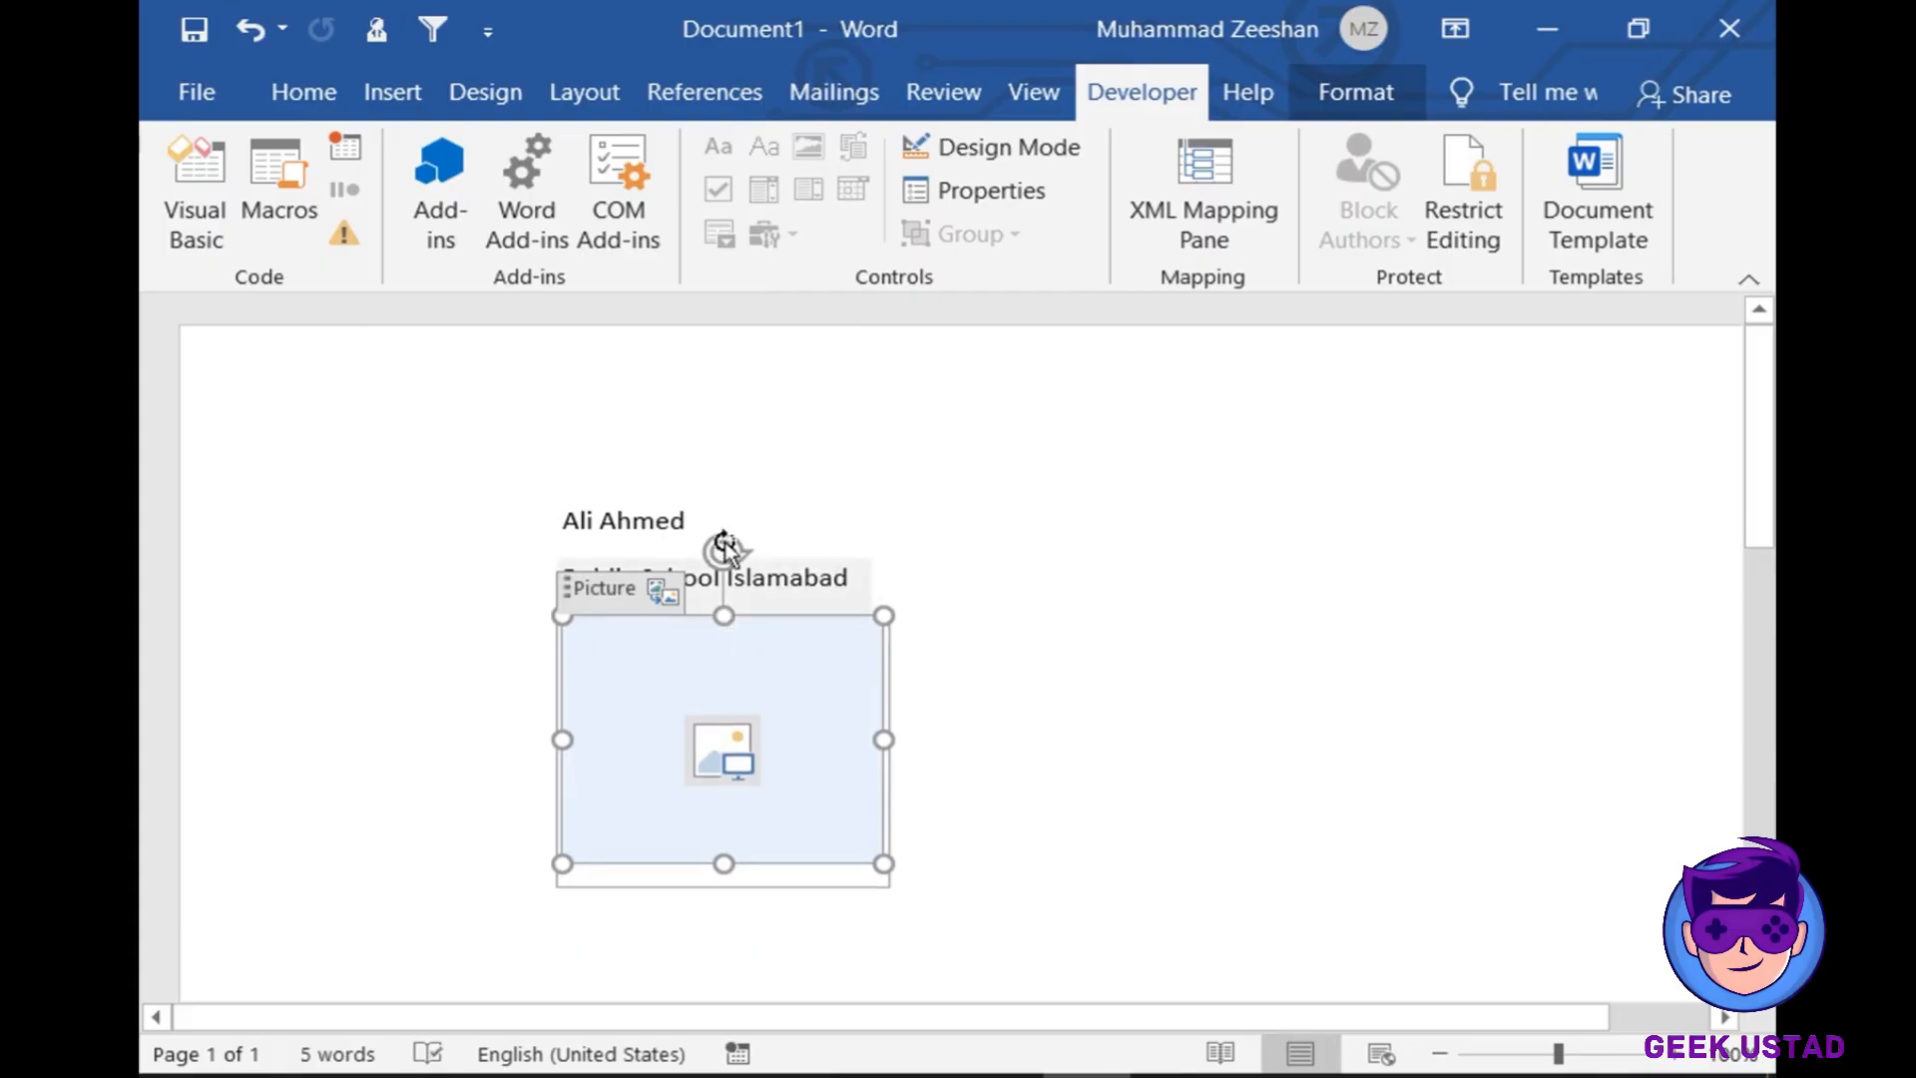
mouse_move(725, 551)
left_mouse_down()
mouse_move(757, 668)
mouse_move(678, 579)
mouse_move(726, 554)
left_mouse_up()
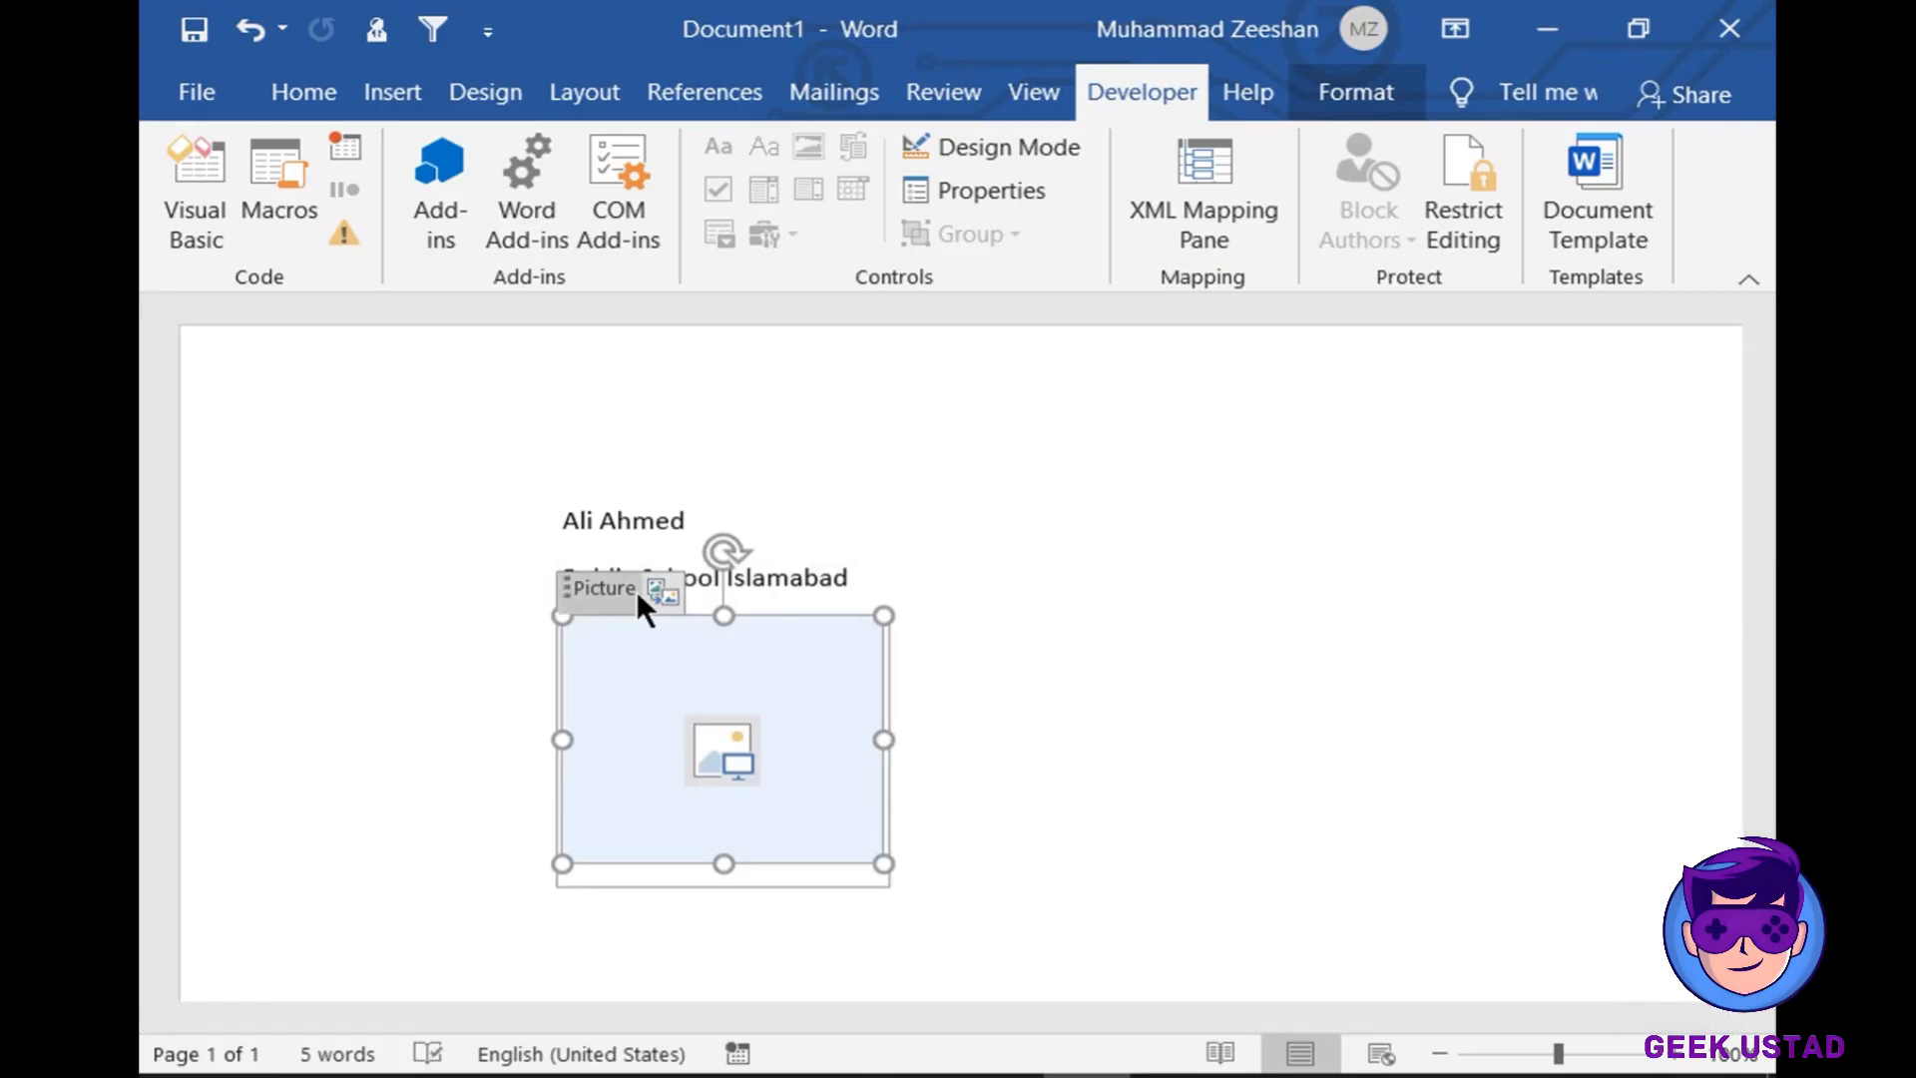
- Browse for a picture from a file, then cancel so the placeholder stays empty
left_click(662, 587)
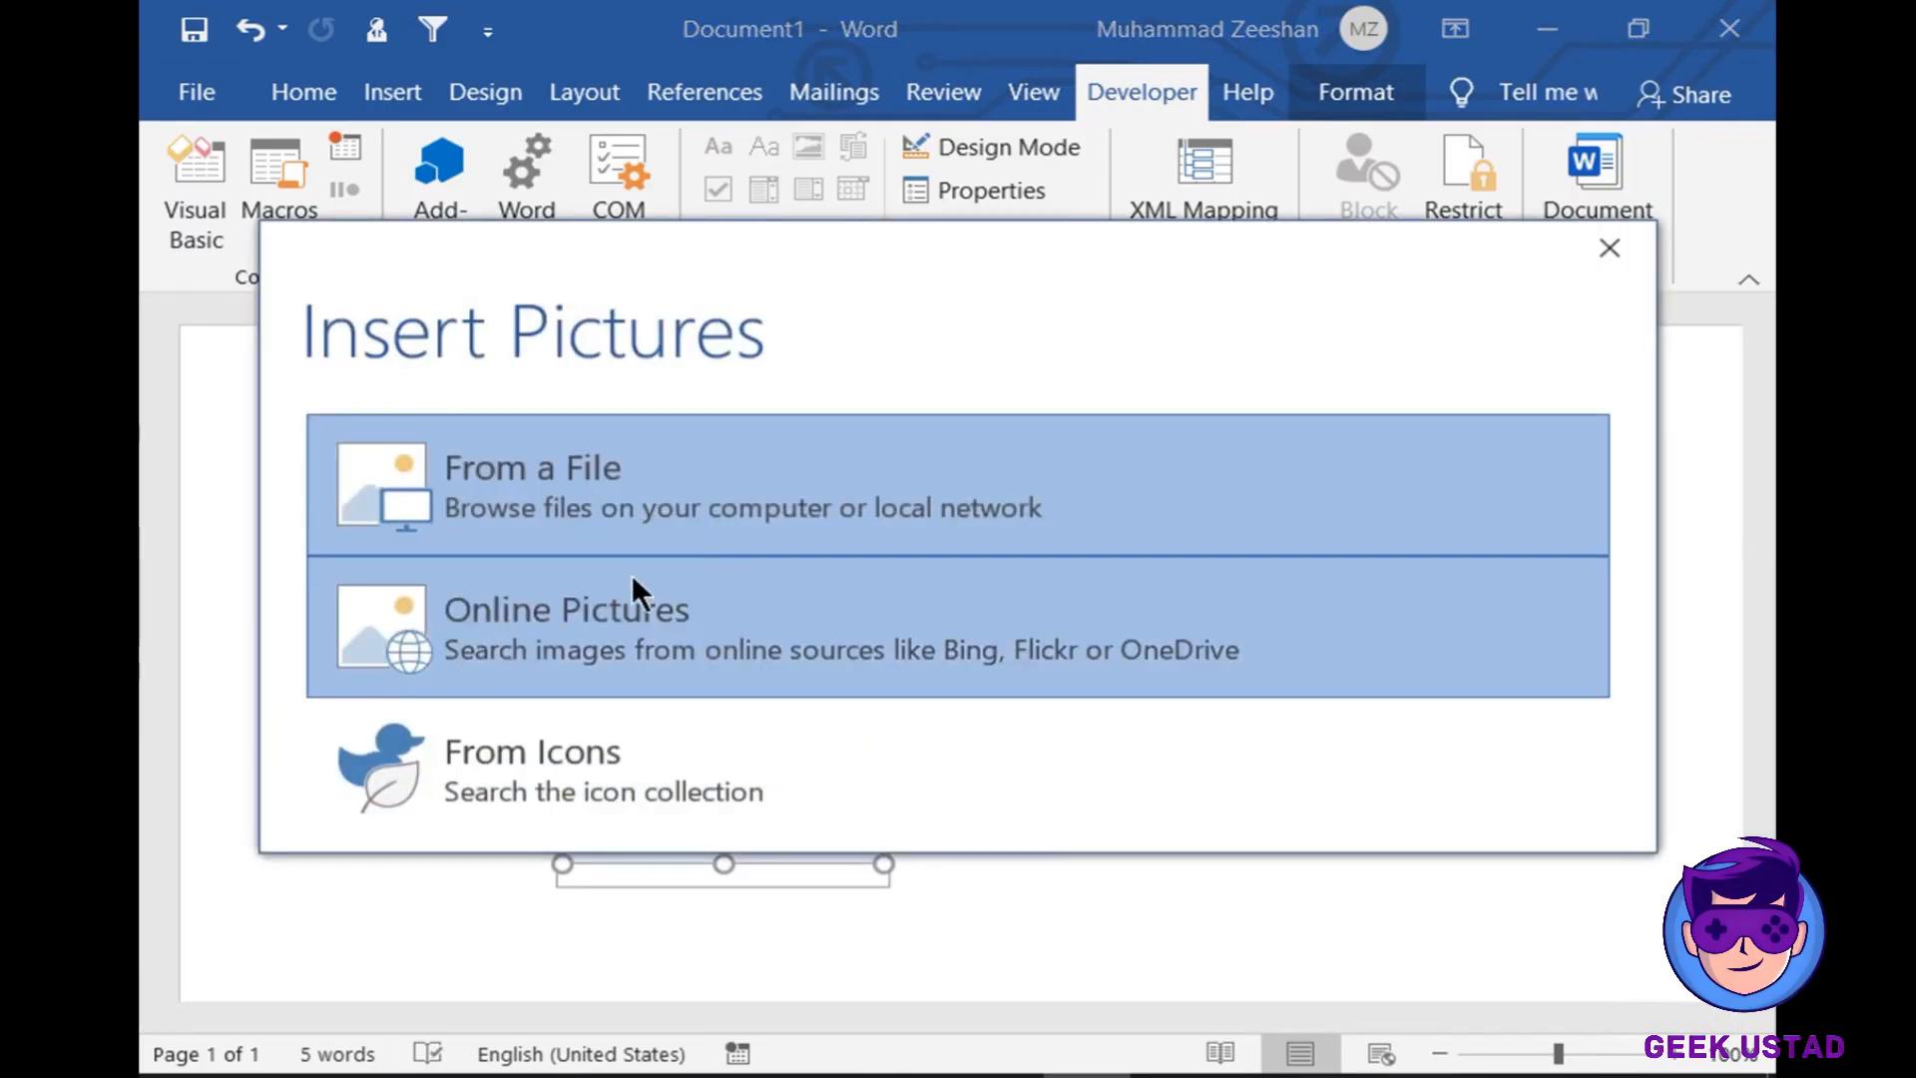
left_click(622, 475)
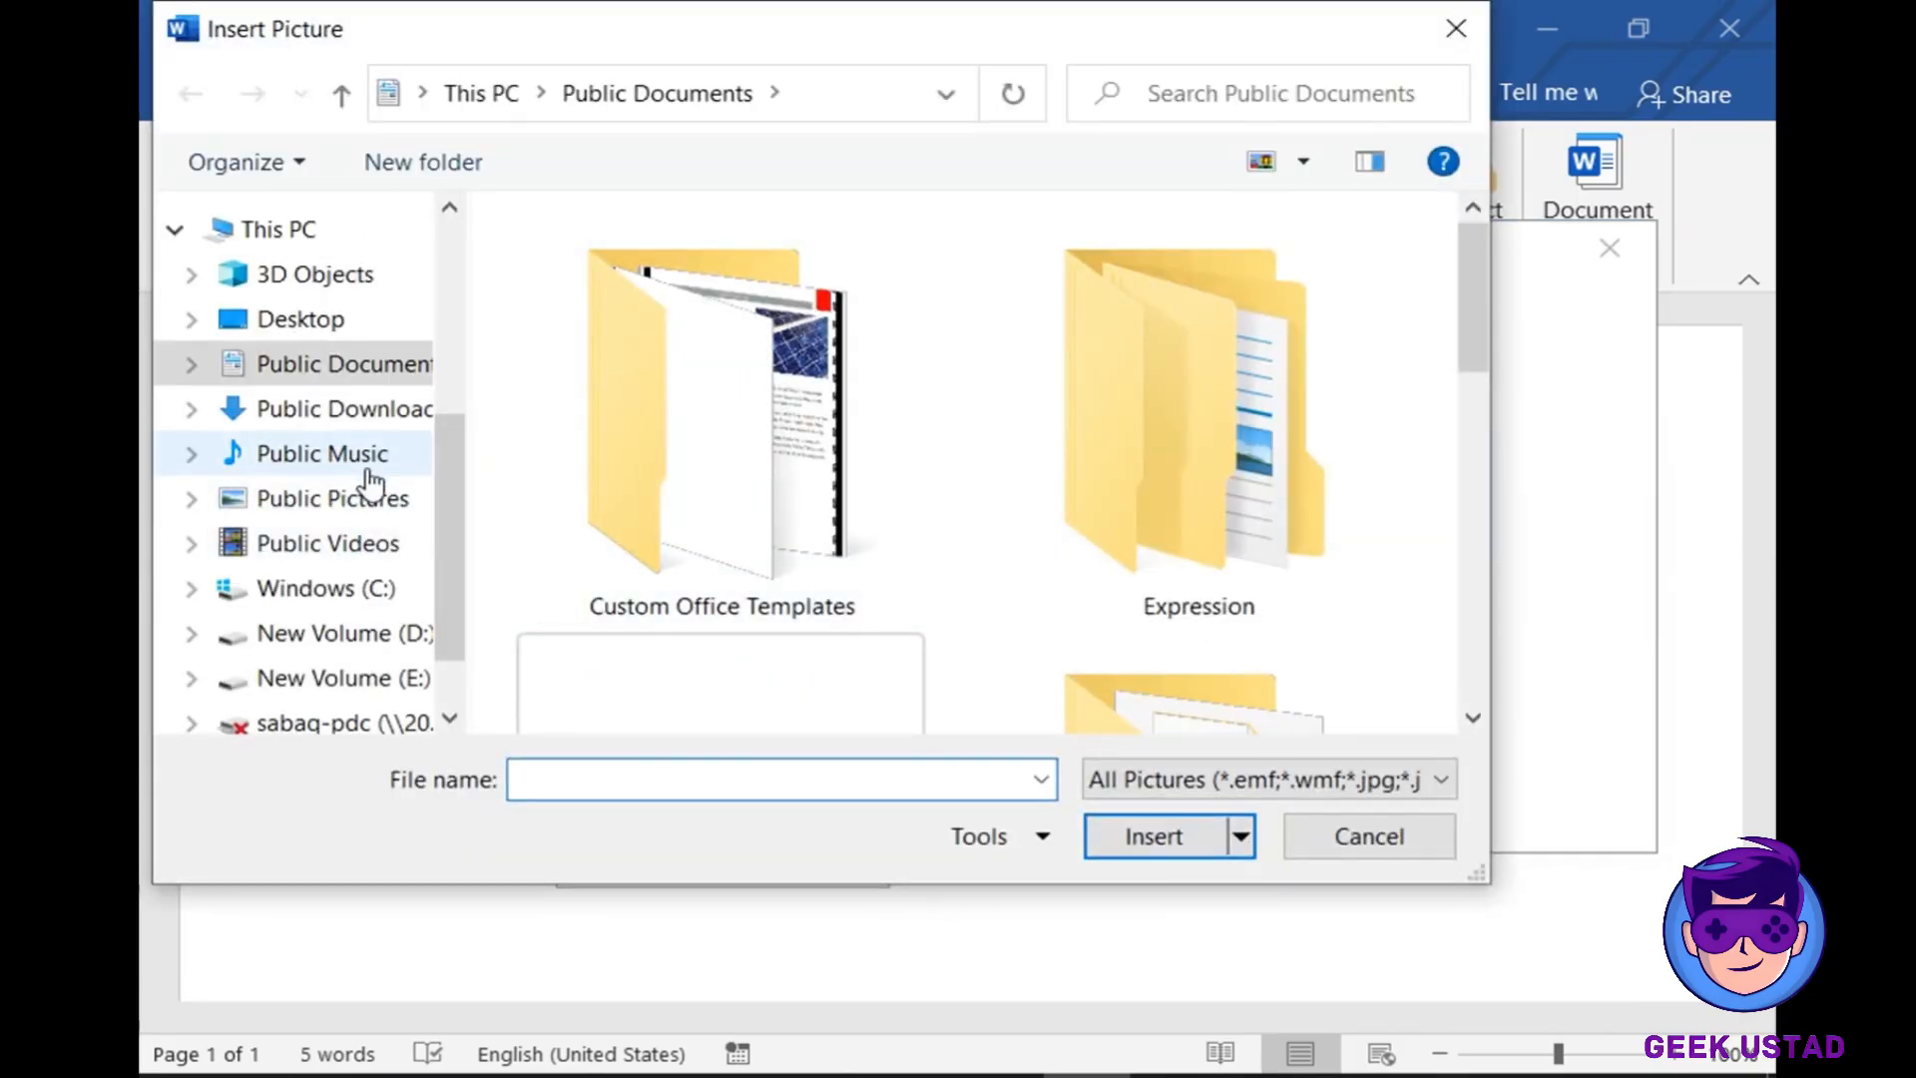
left_click(389, 498)
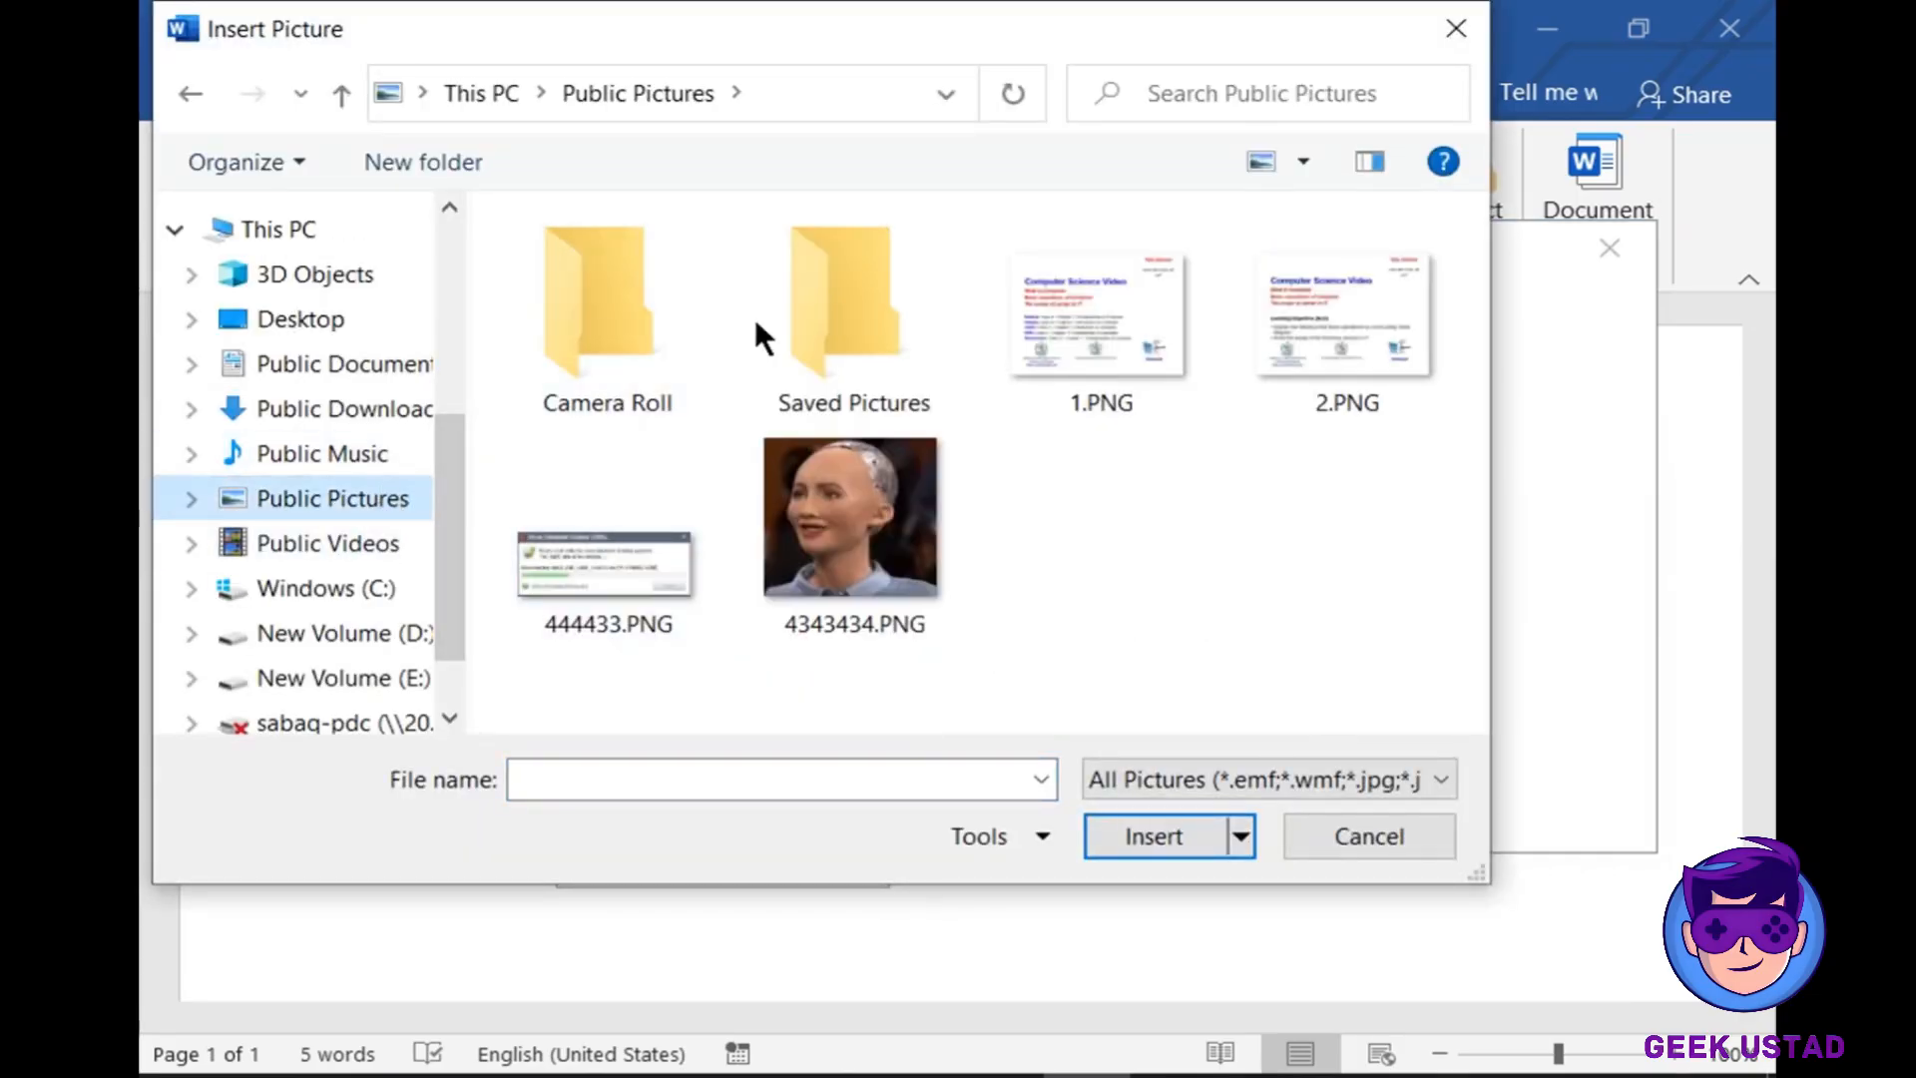
double_click(794, 334)
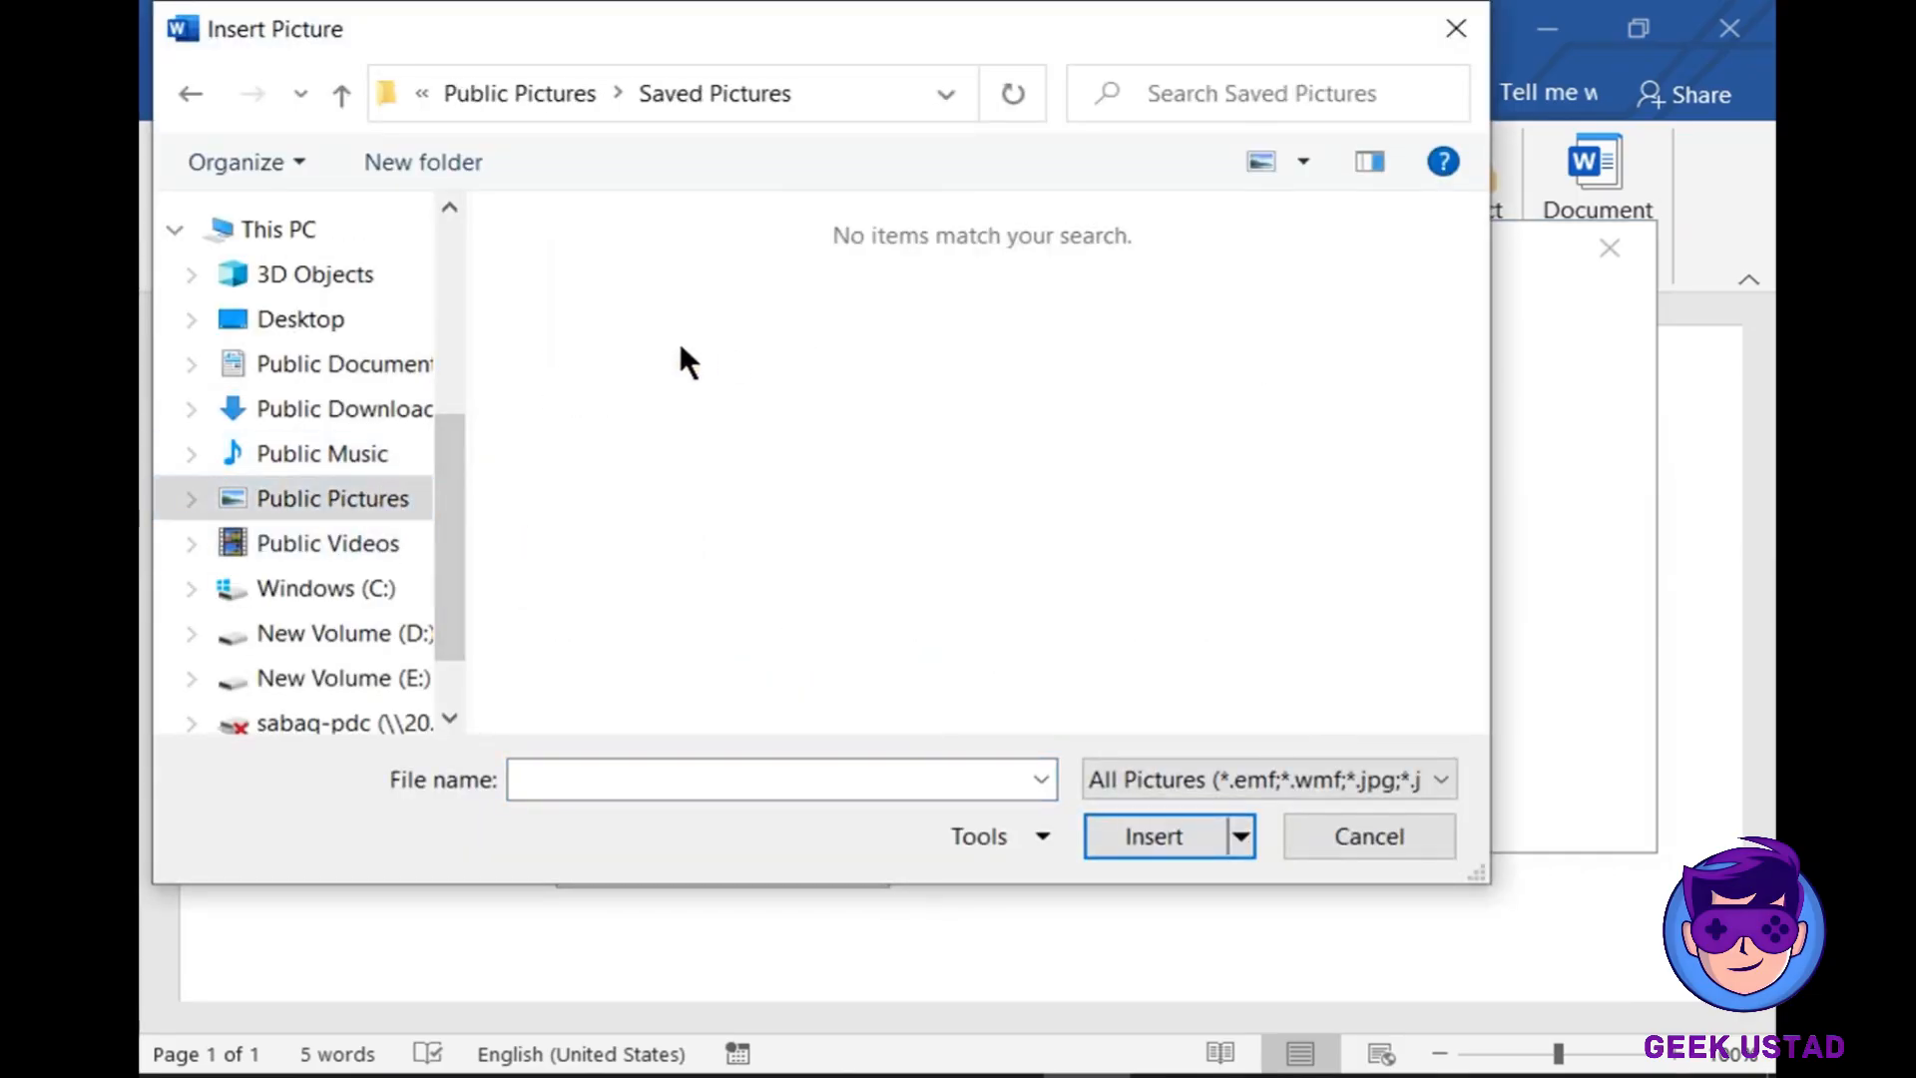
left_click(188, 90)
left_click(318, 457)
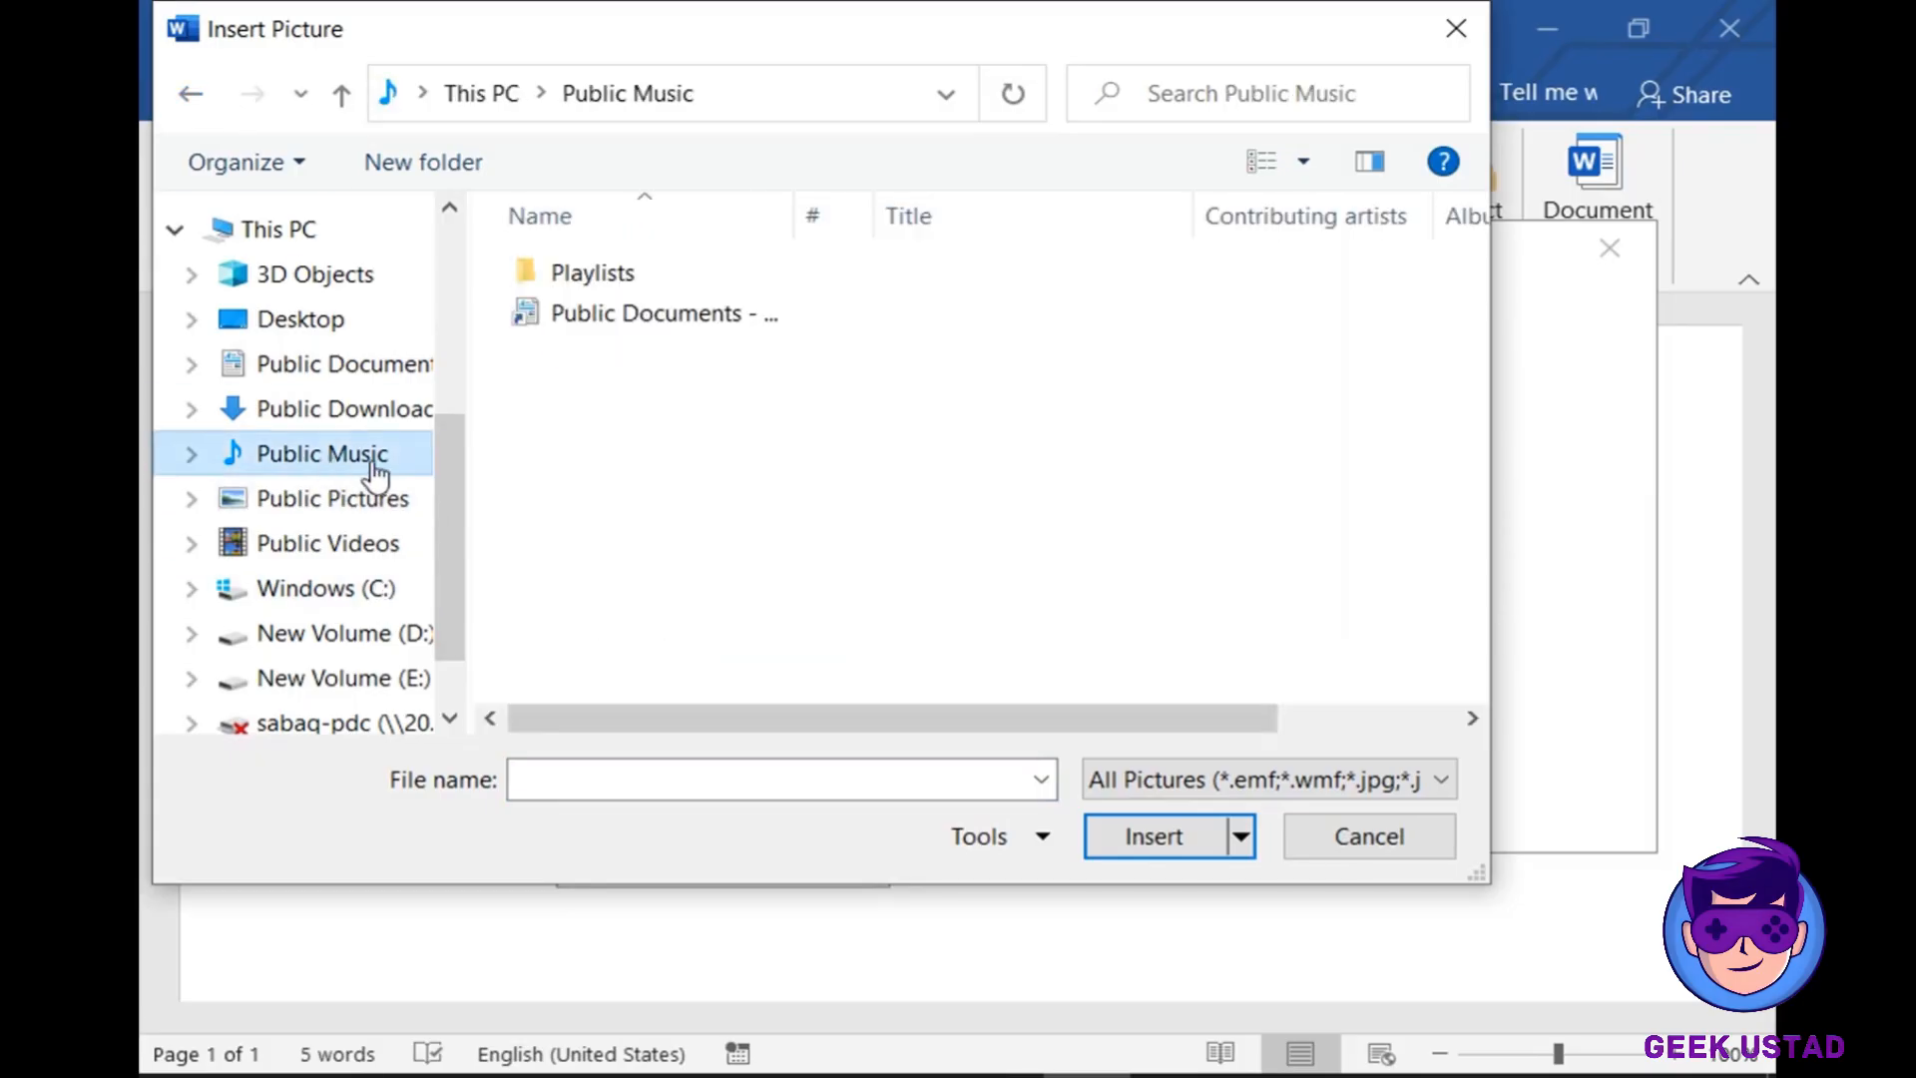
left_click(1369, 832)
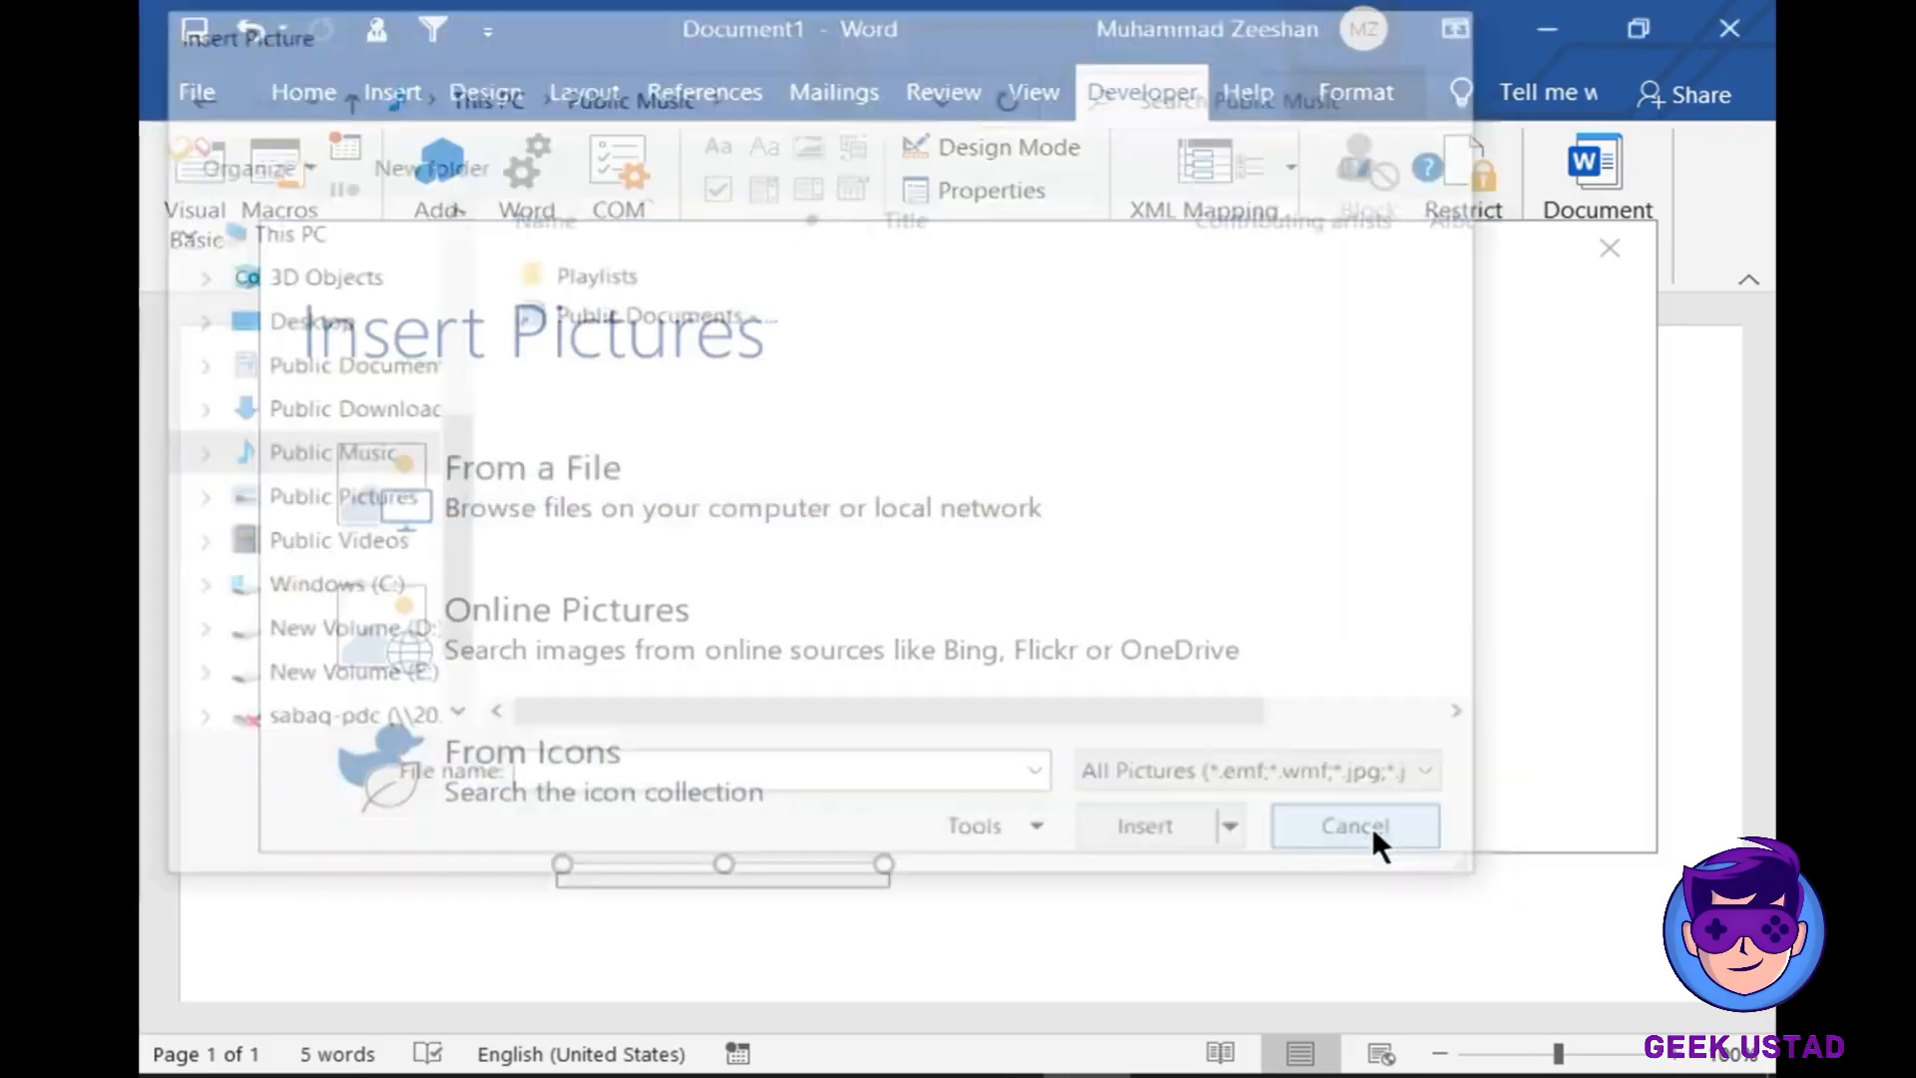
left_click(1593, 261)
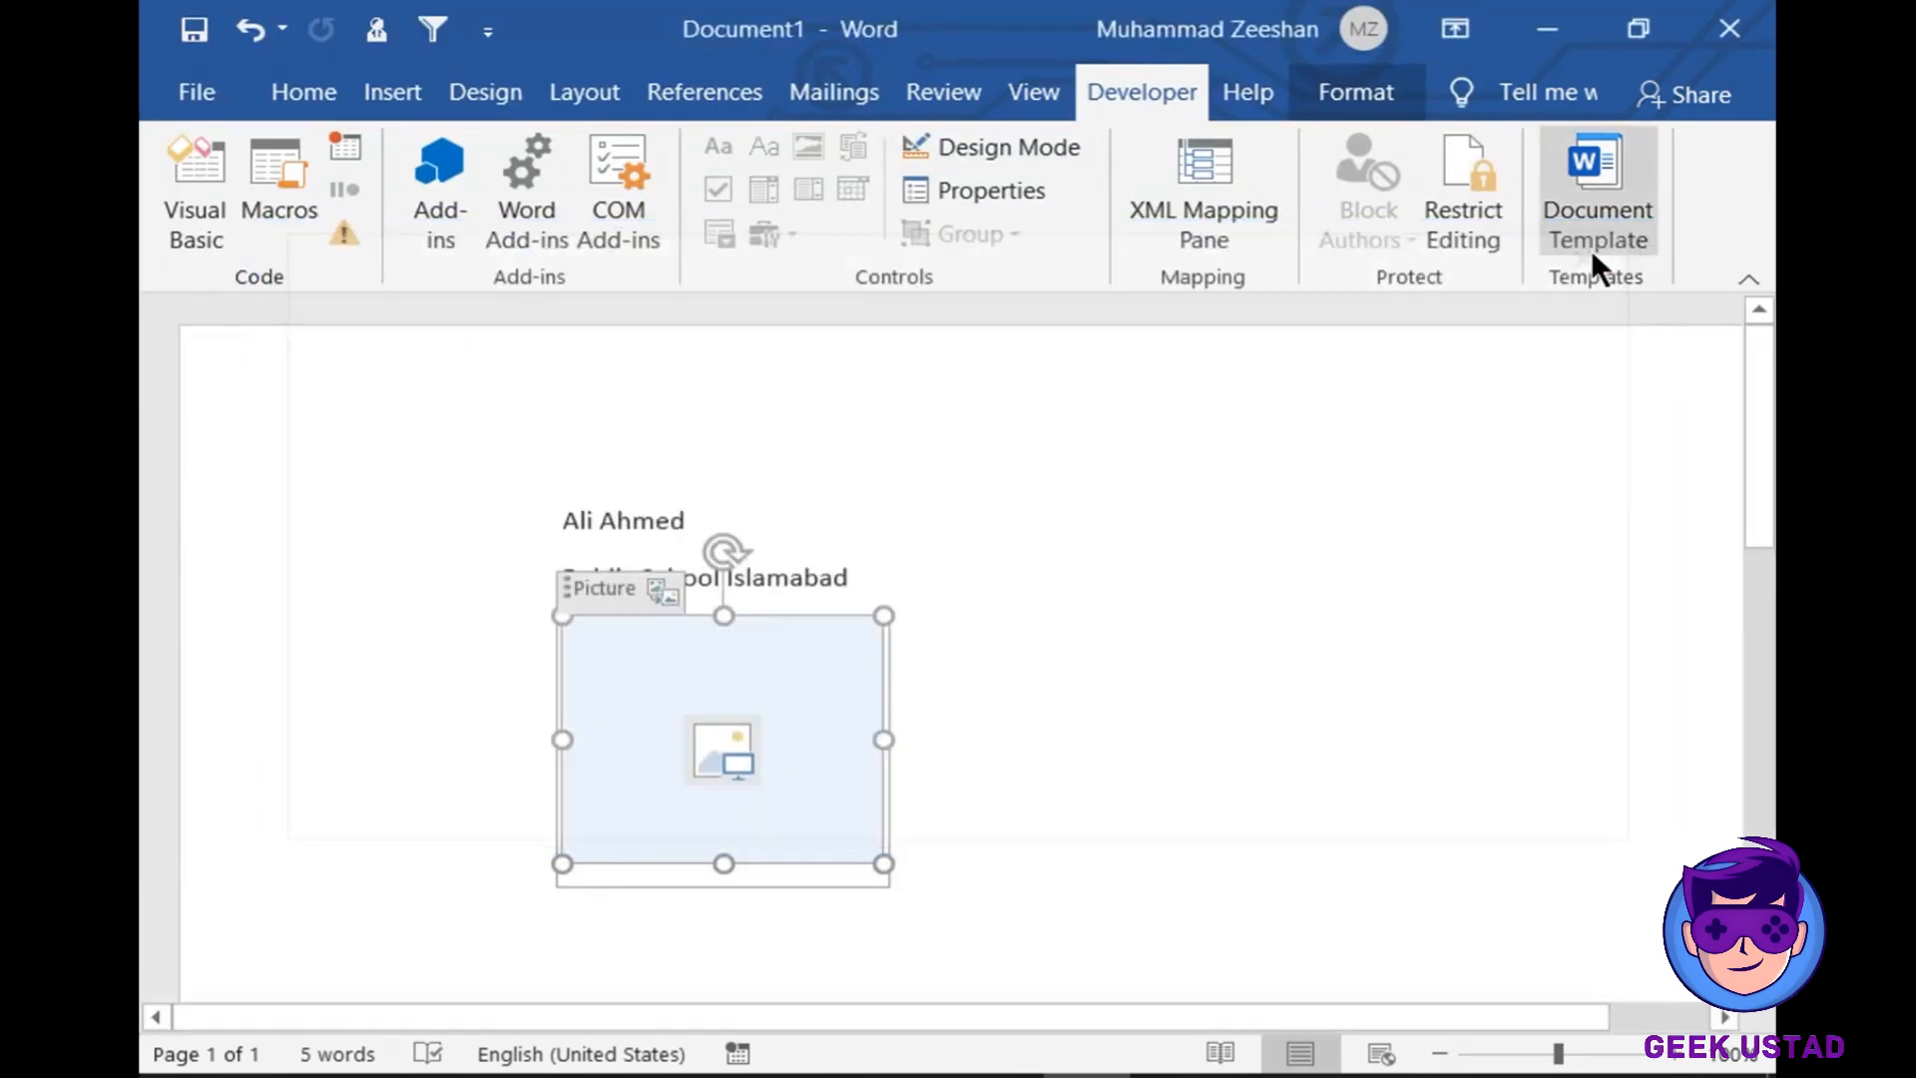
left_click(1017, 886)
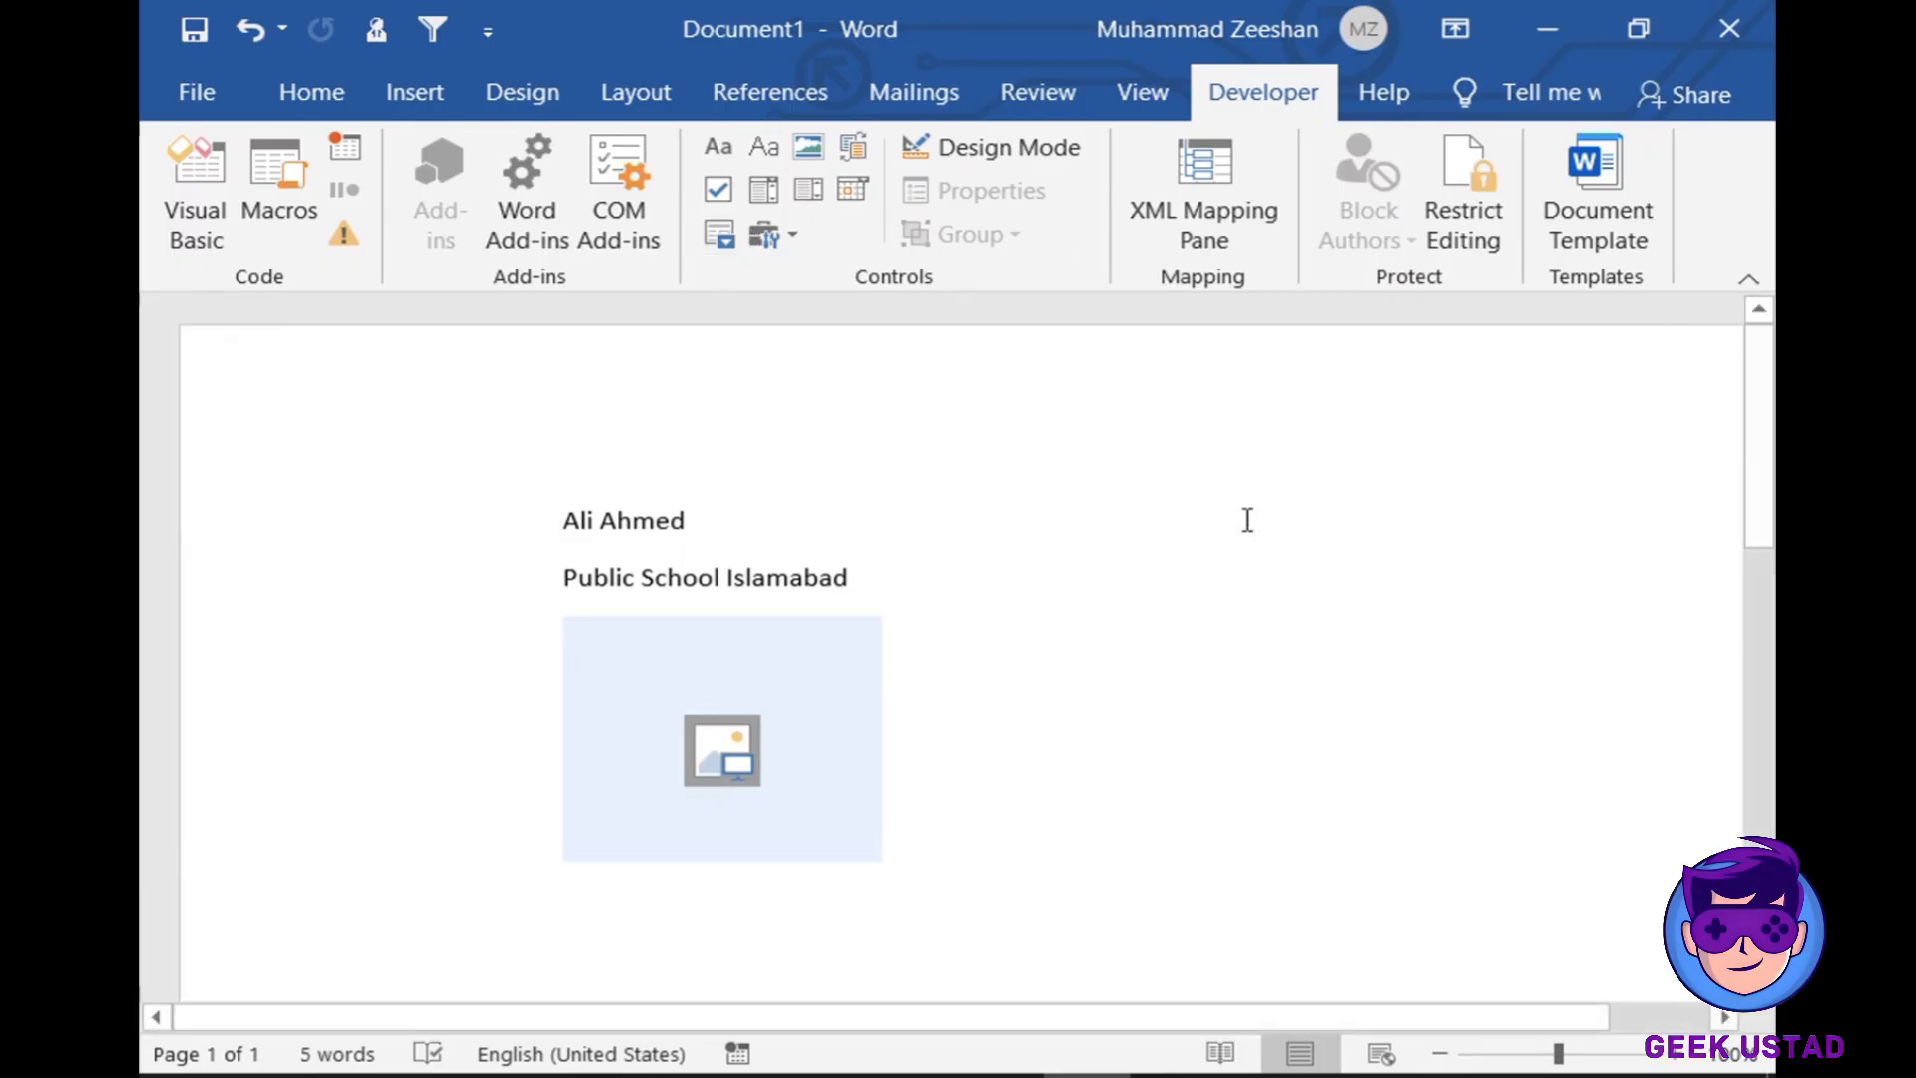
left_click(206, 71)
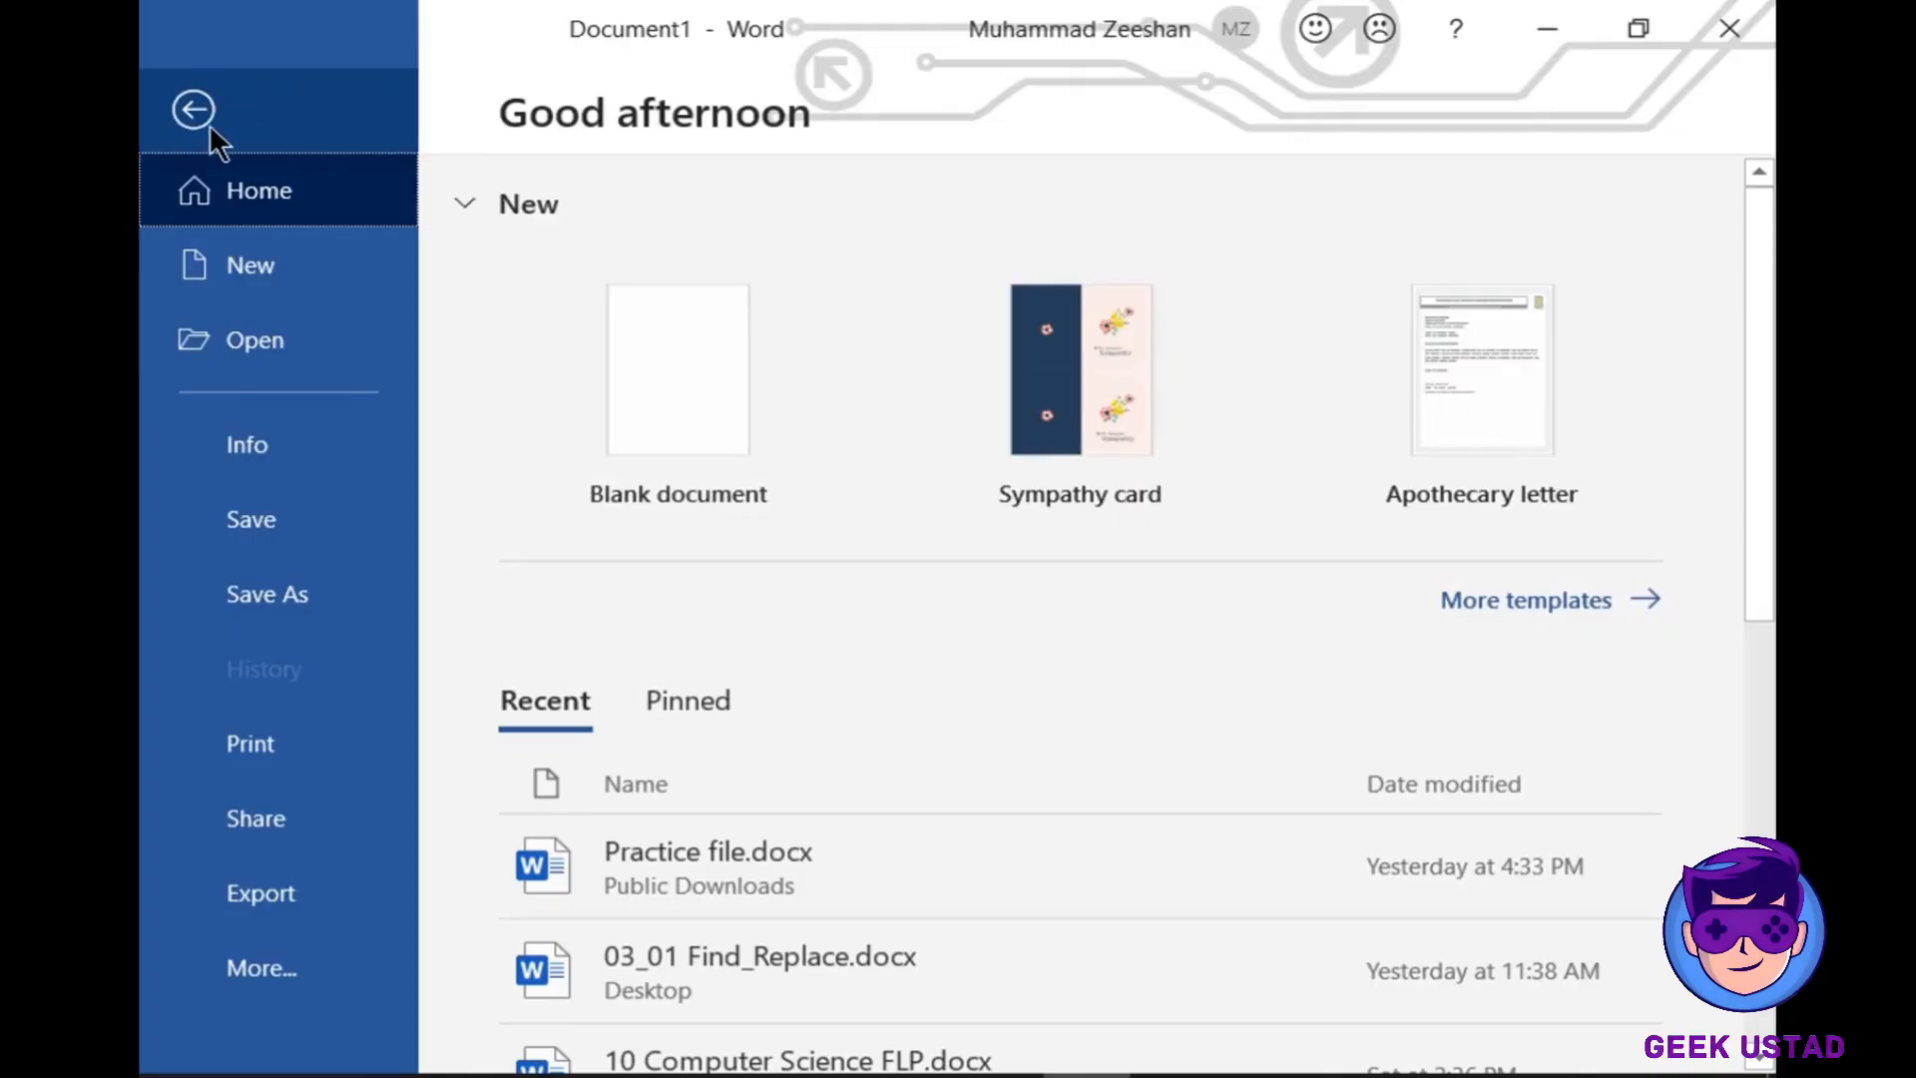
left_click(339, 978)
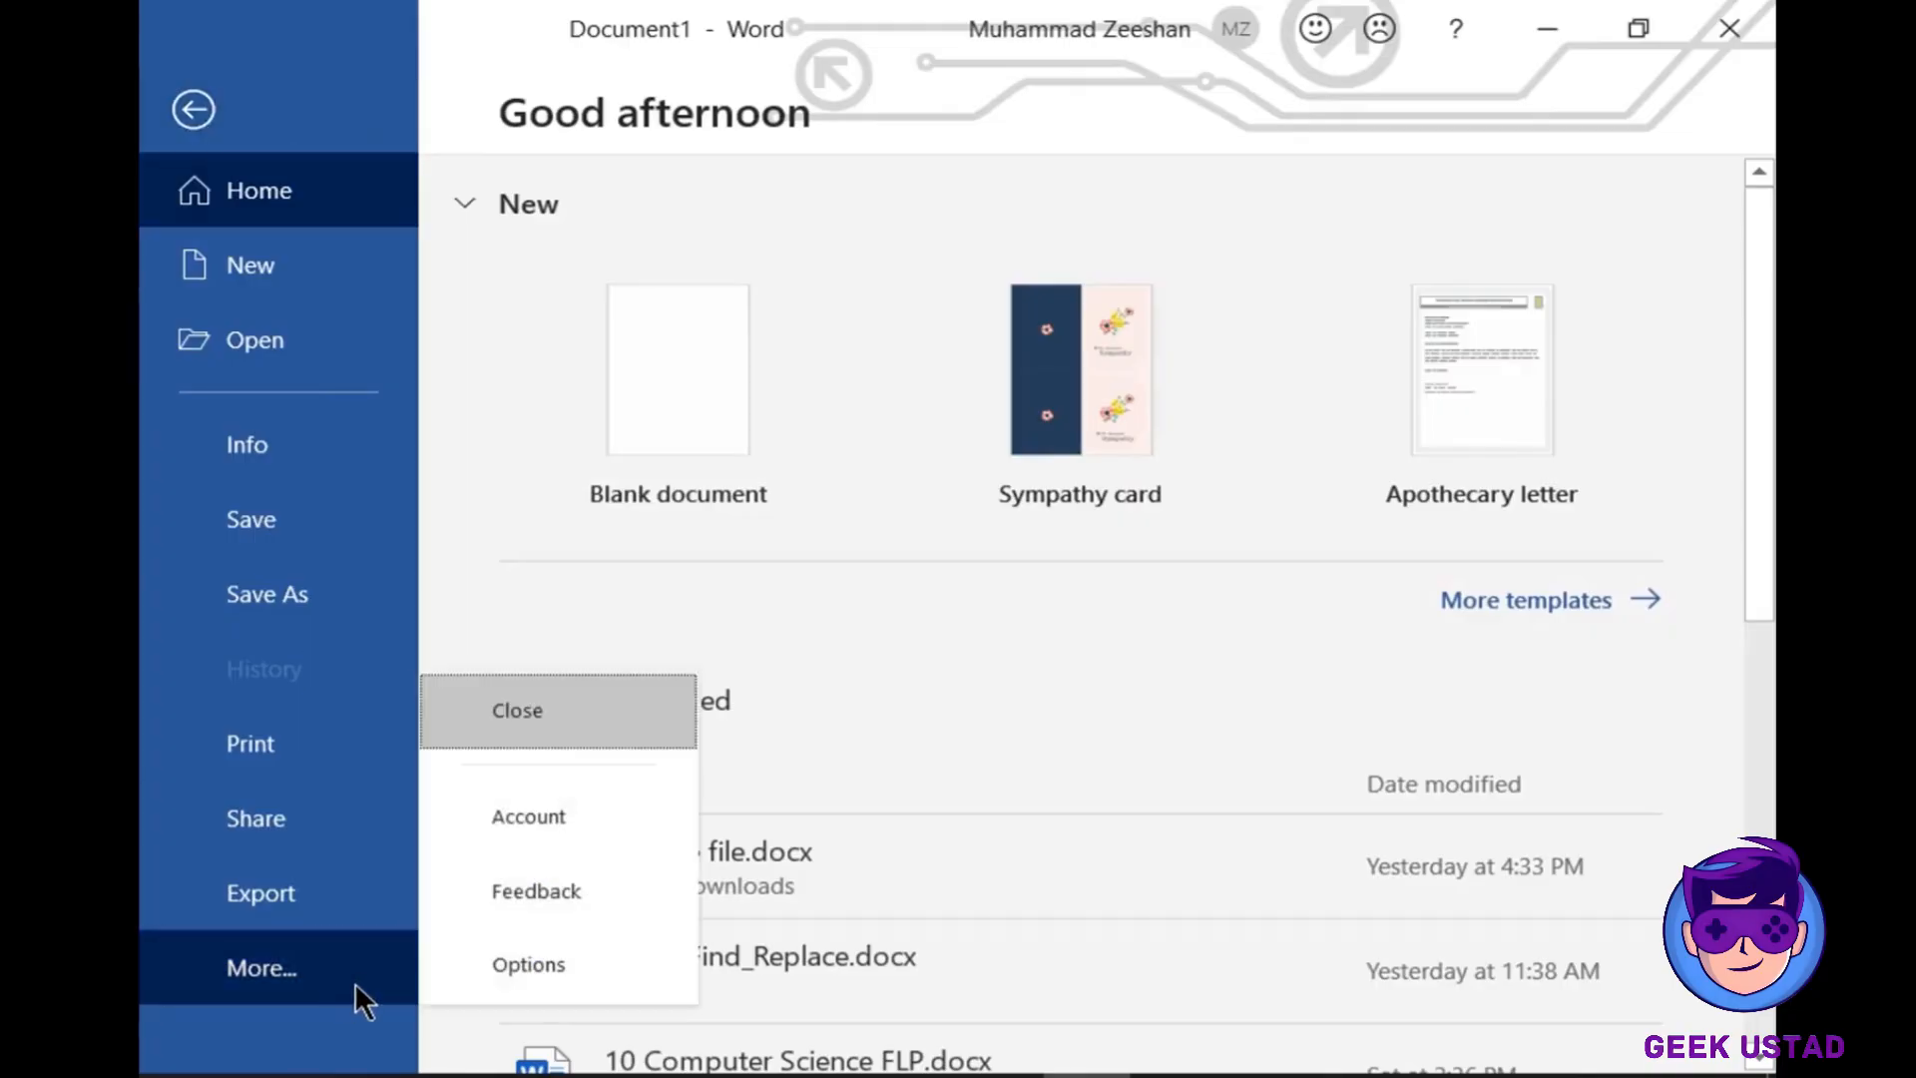
left_click(626, 956)
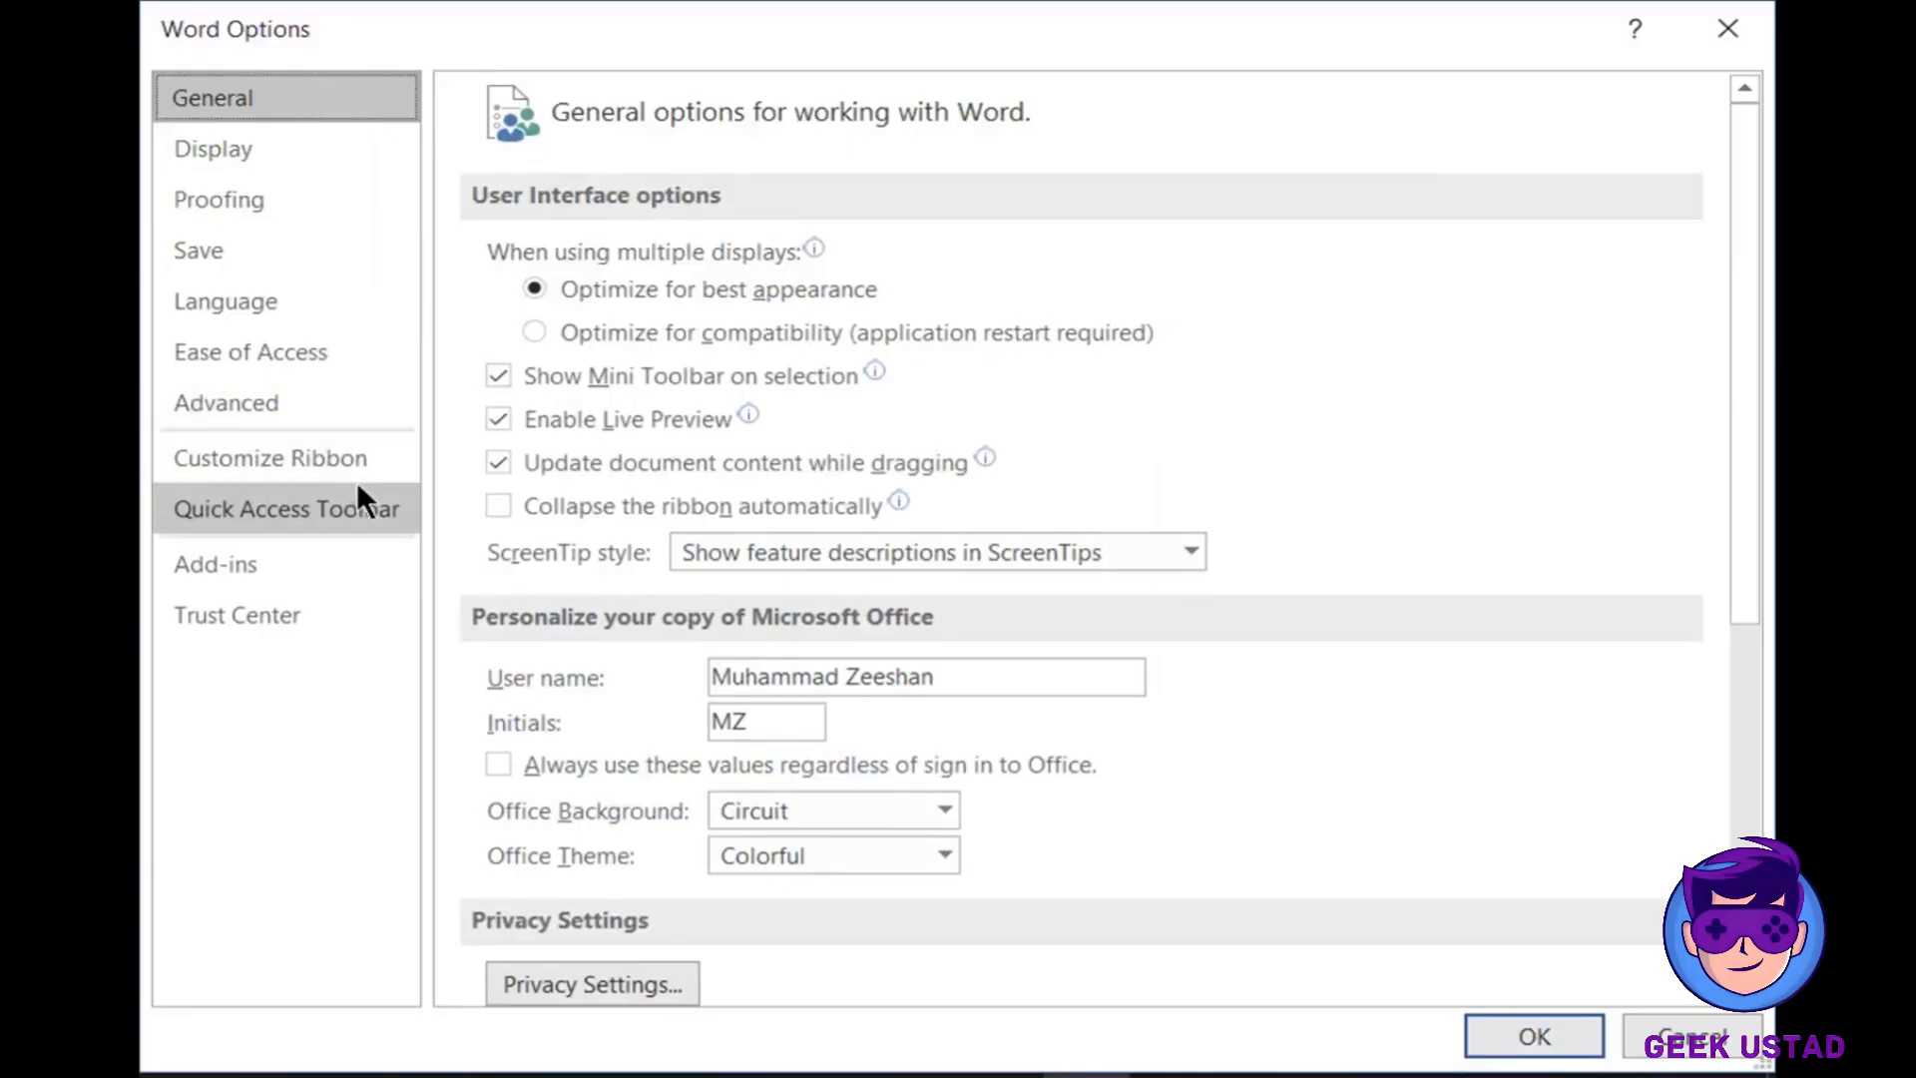
left_click(369, 507)
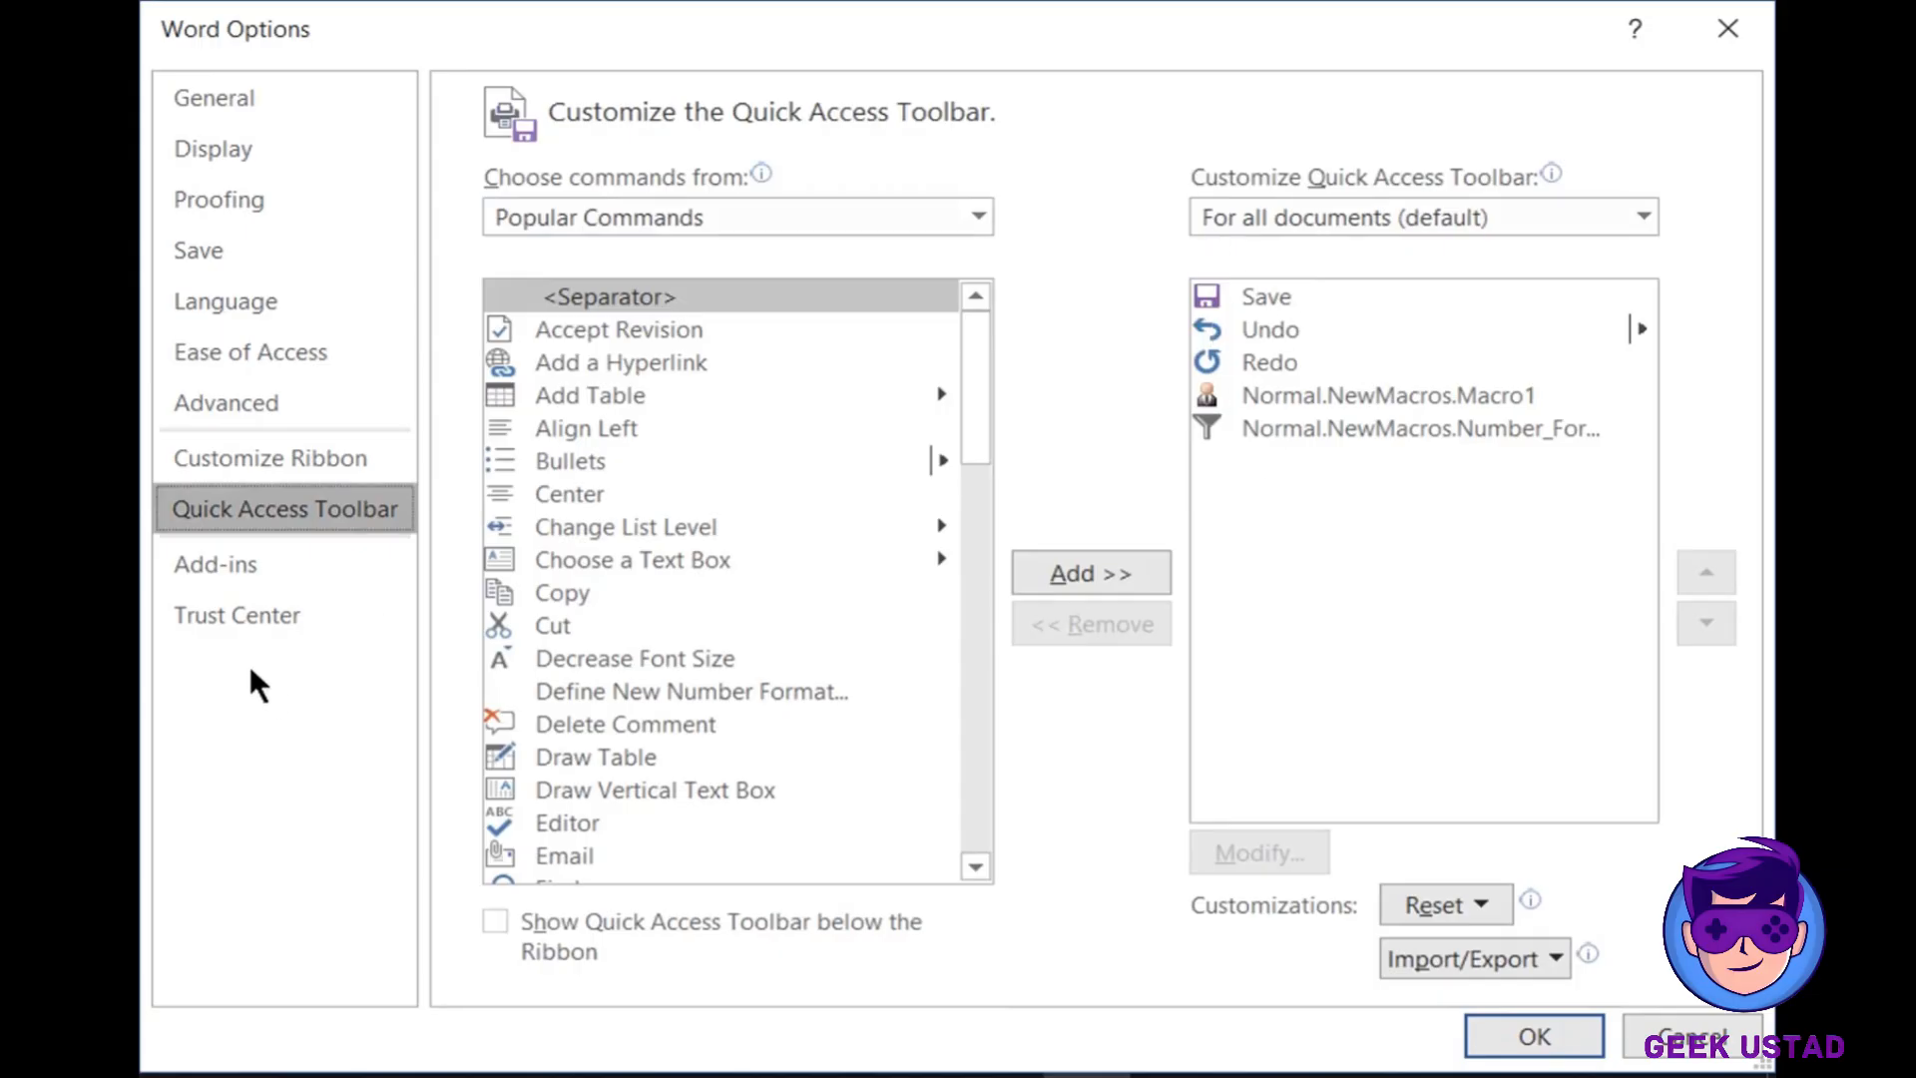
left_click(285, 261)
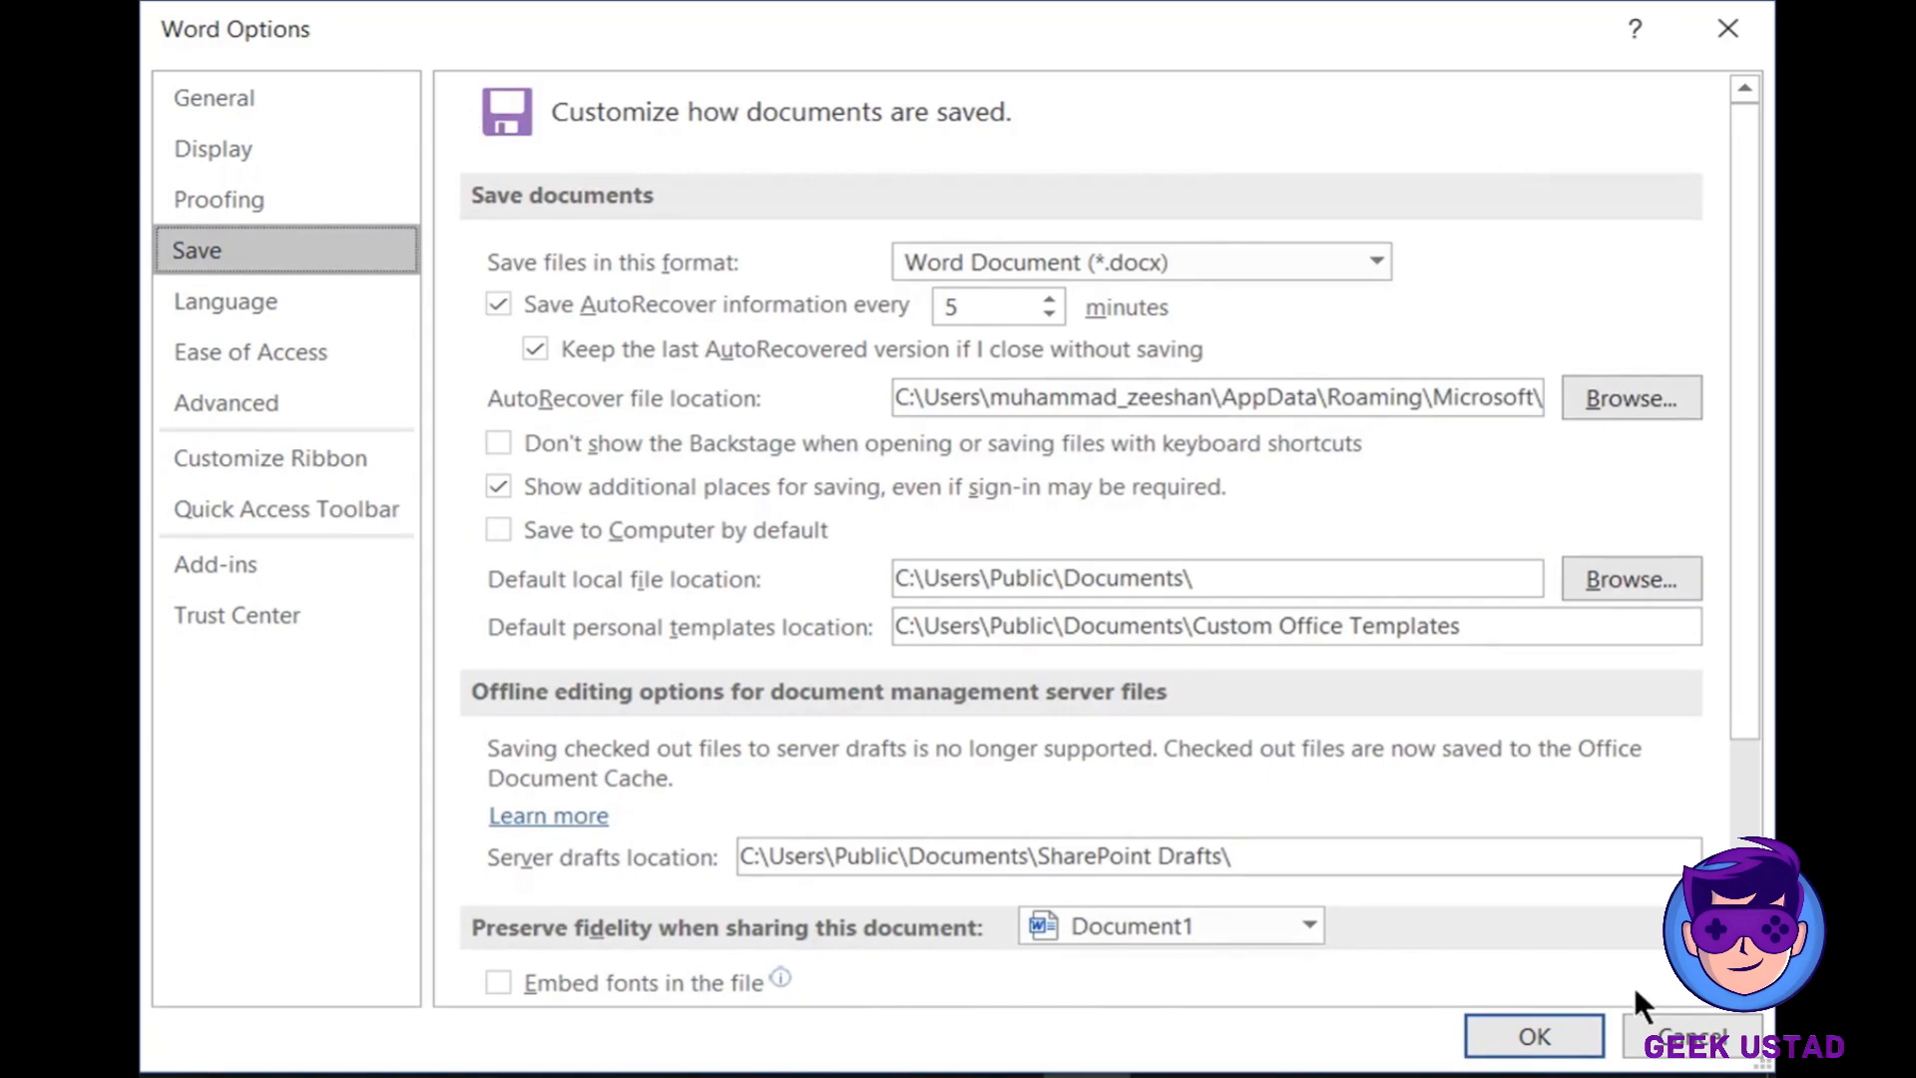
left_click(1732, 1012)
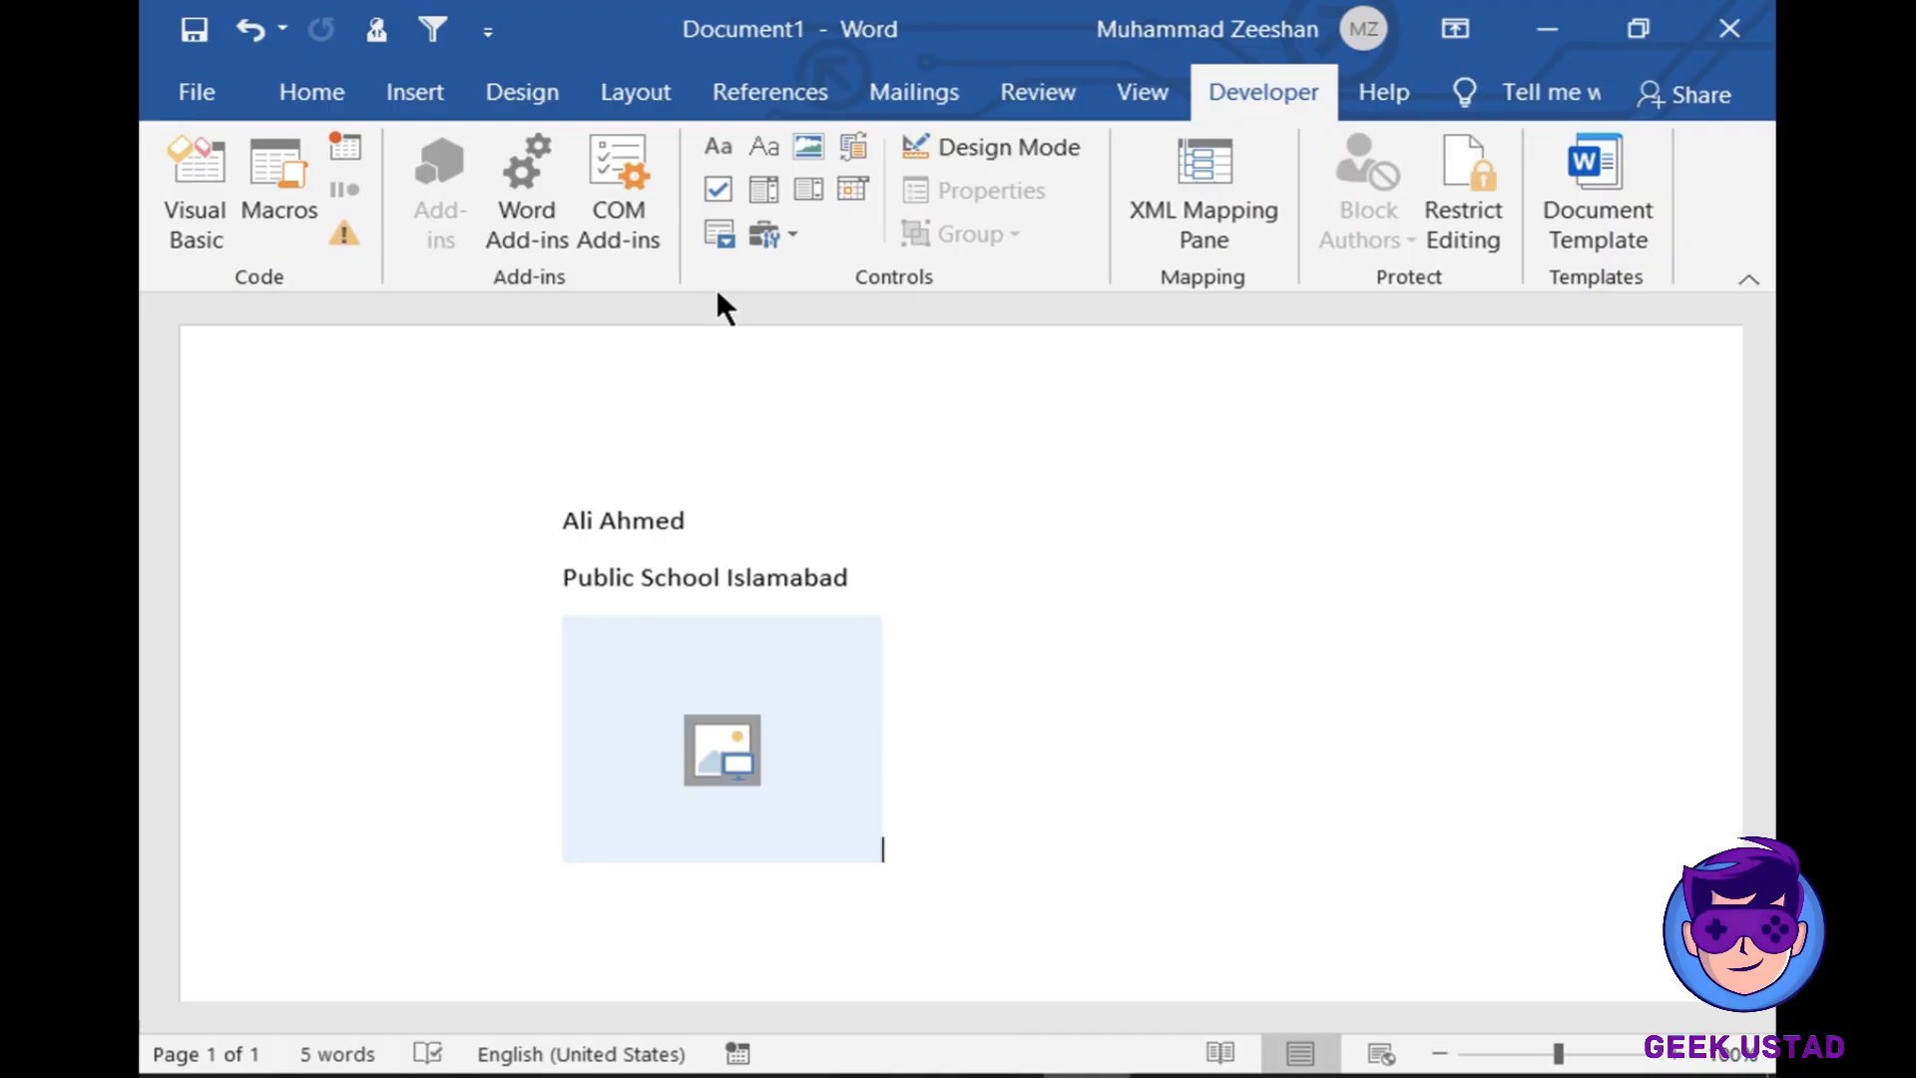
left_click(1147, 81)
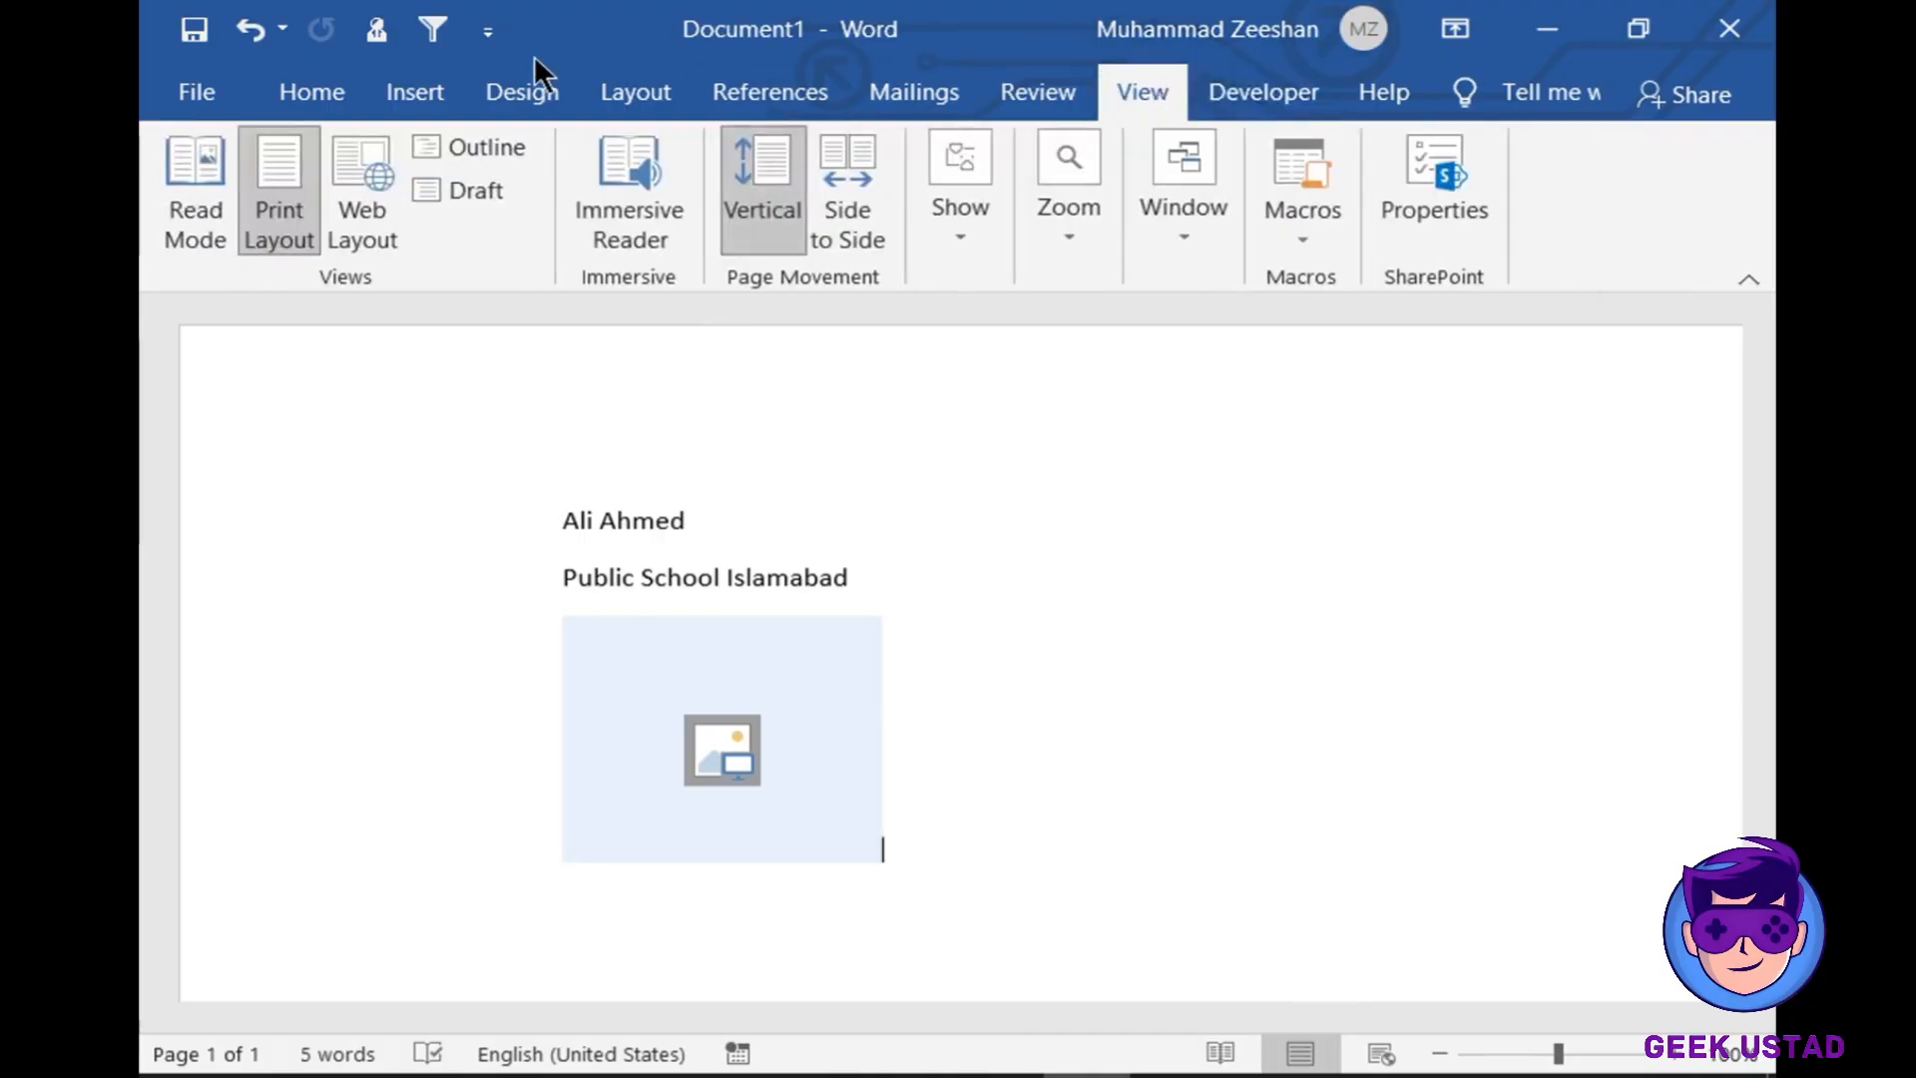
left_click(287, 92)
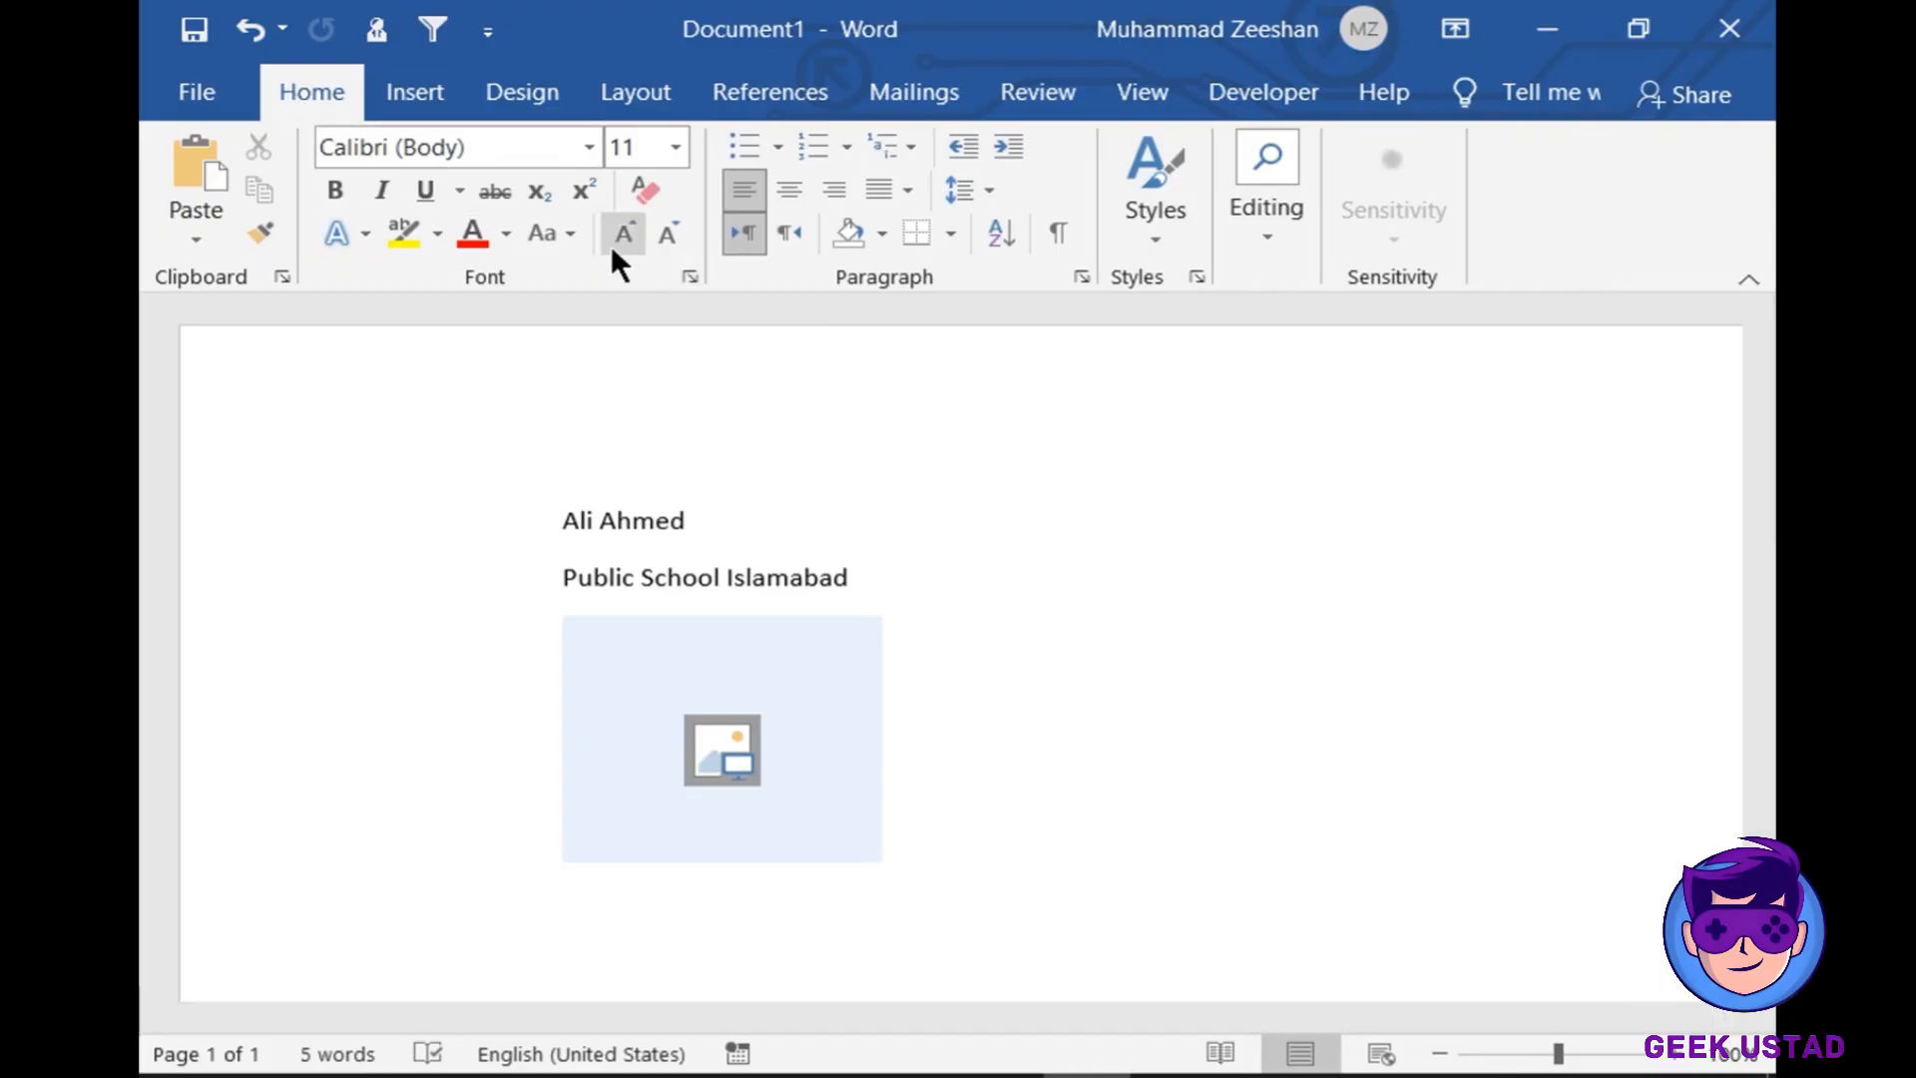
left_click(209, 93)
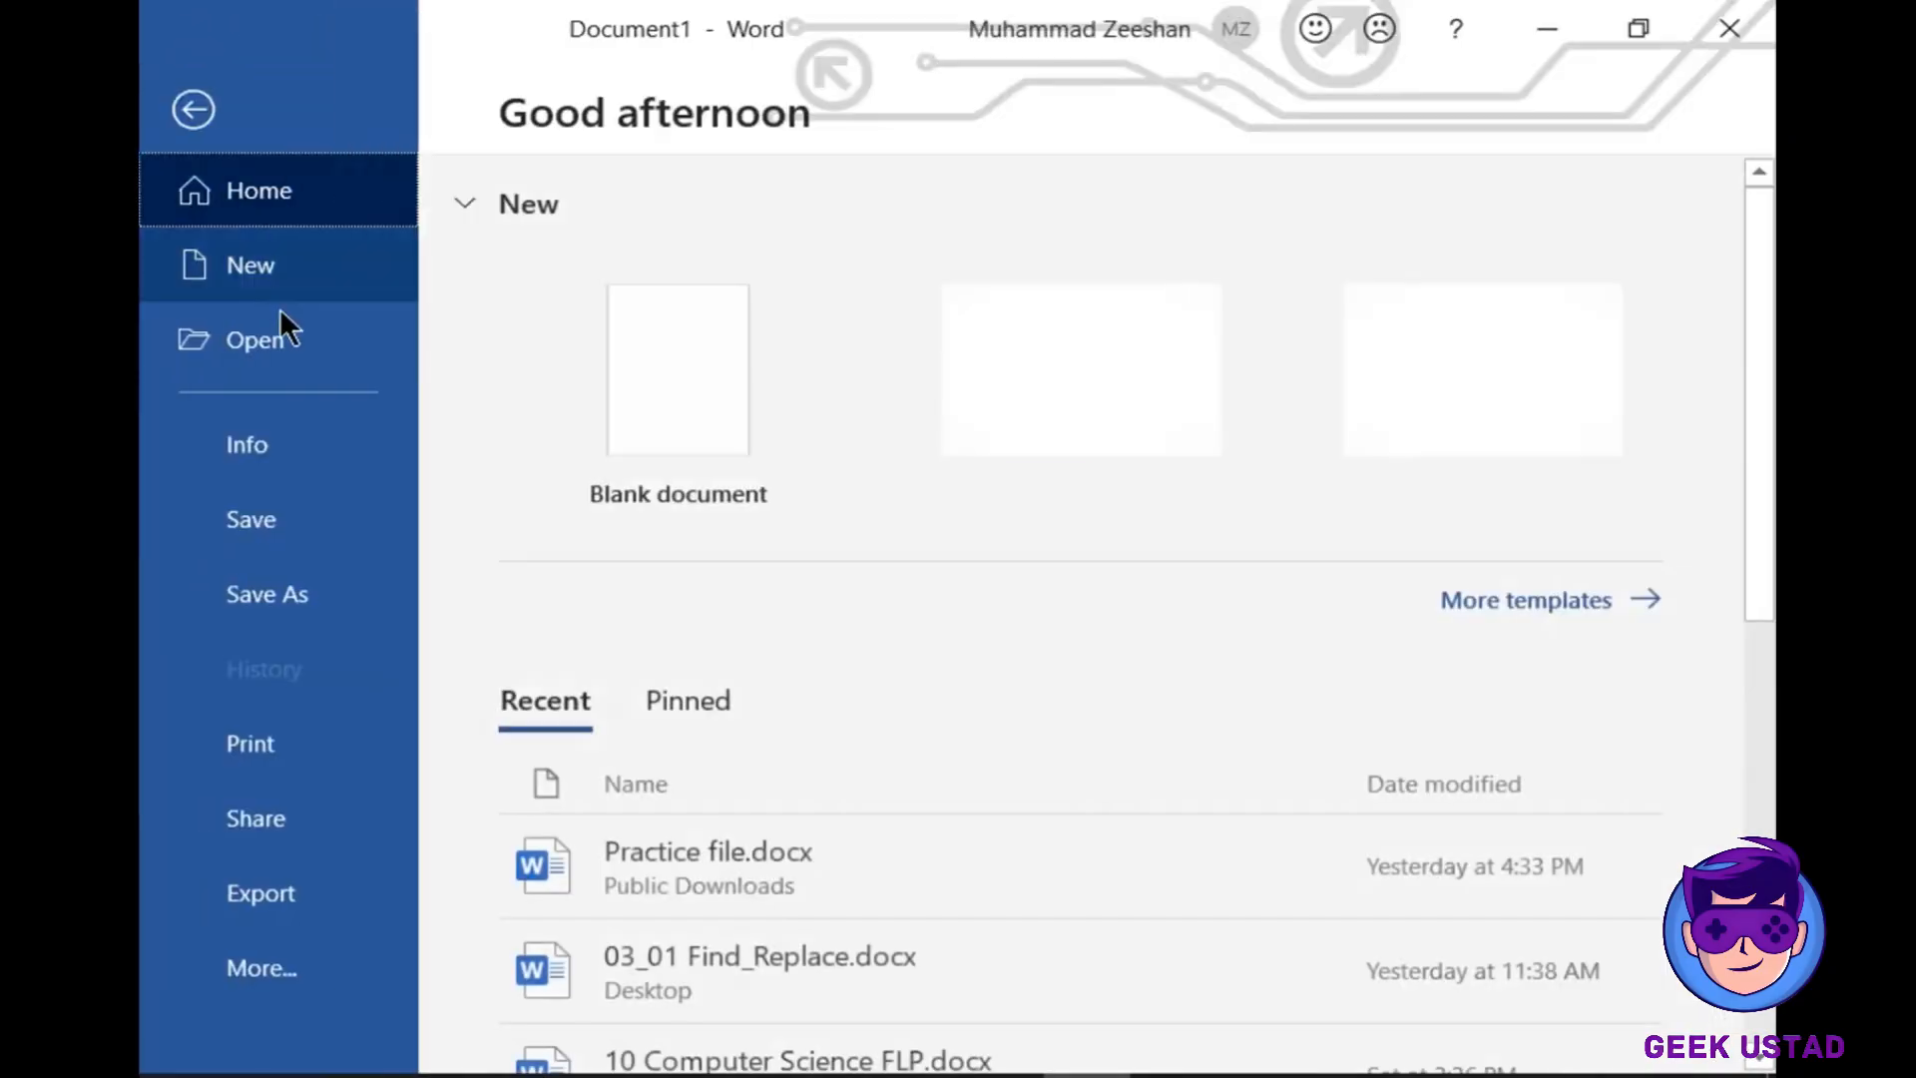
left_click(326, 239)
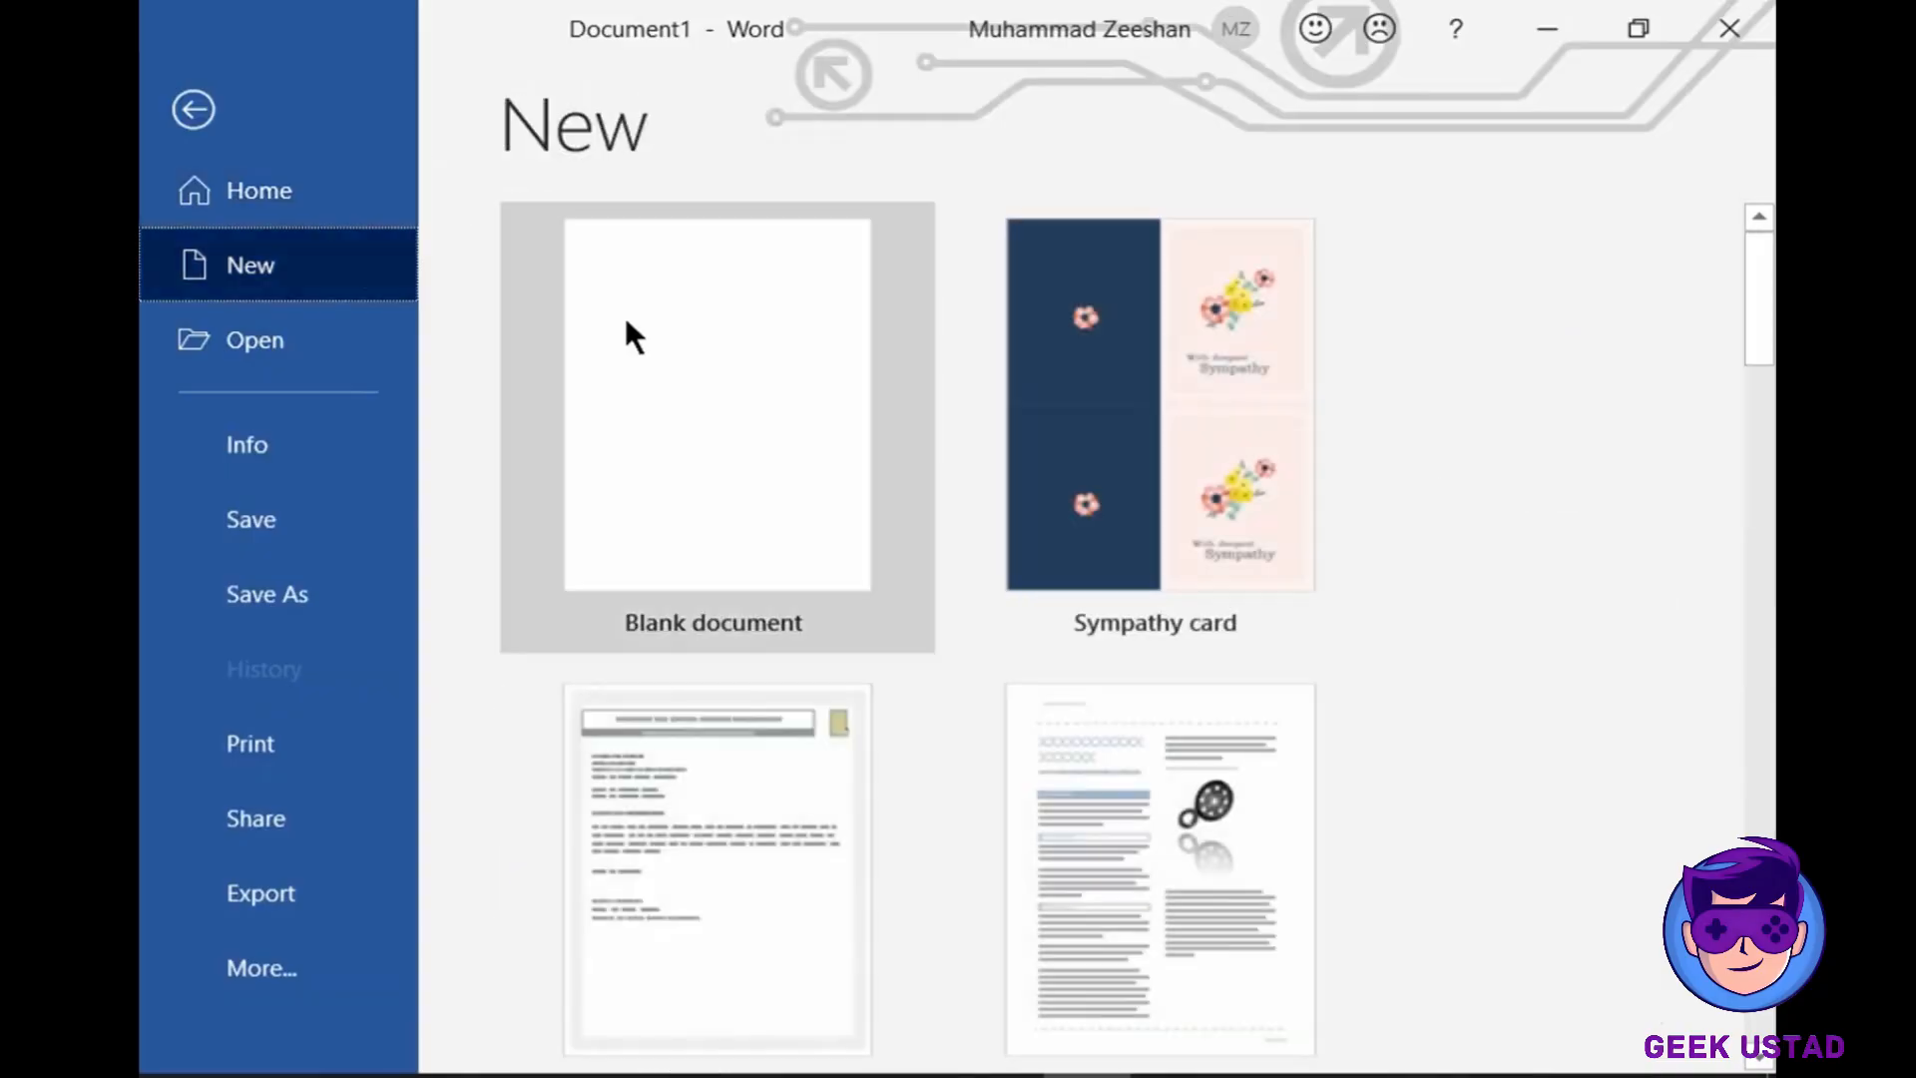
left_click(674, 339)
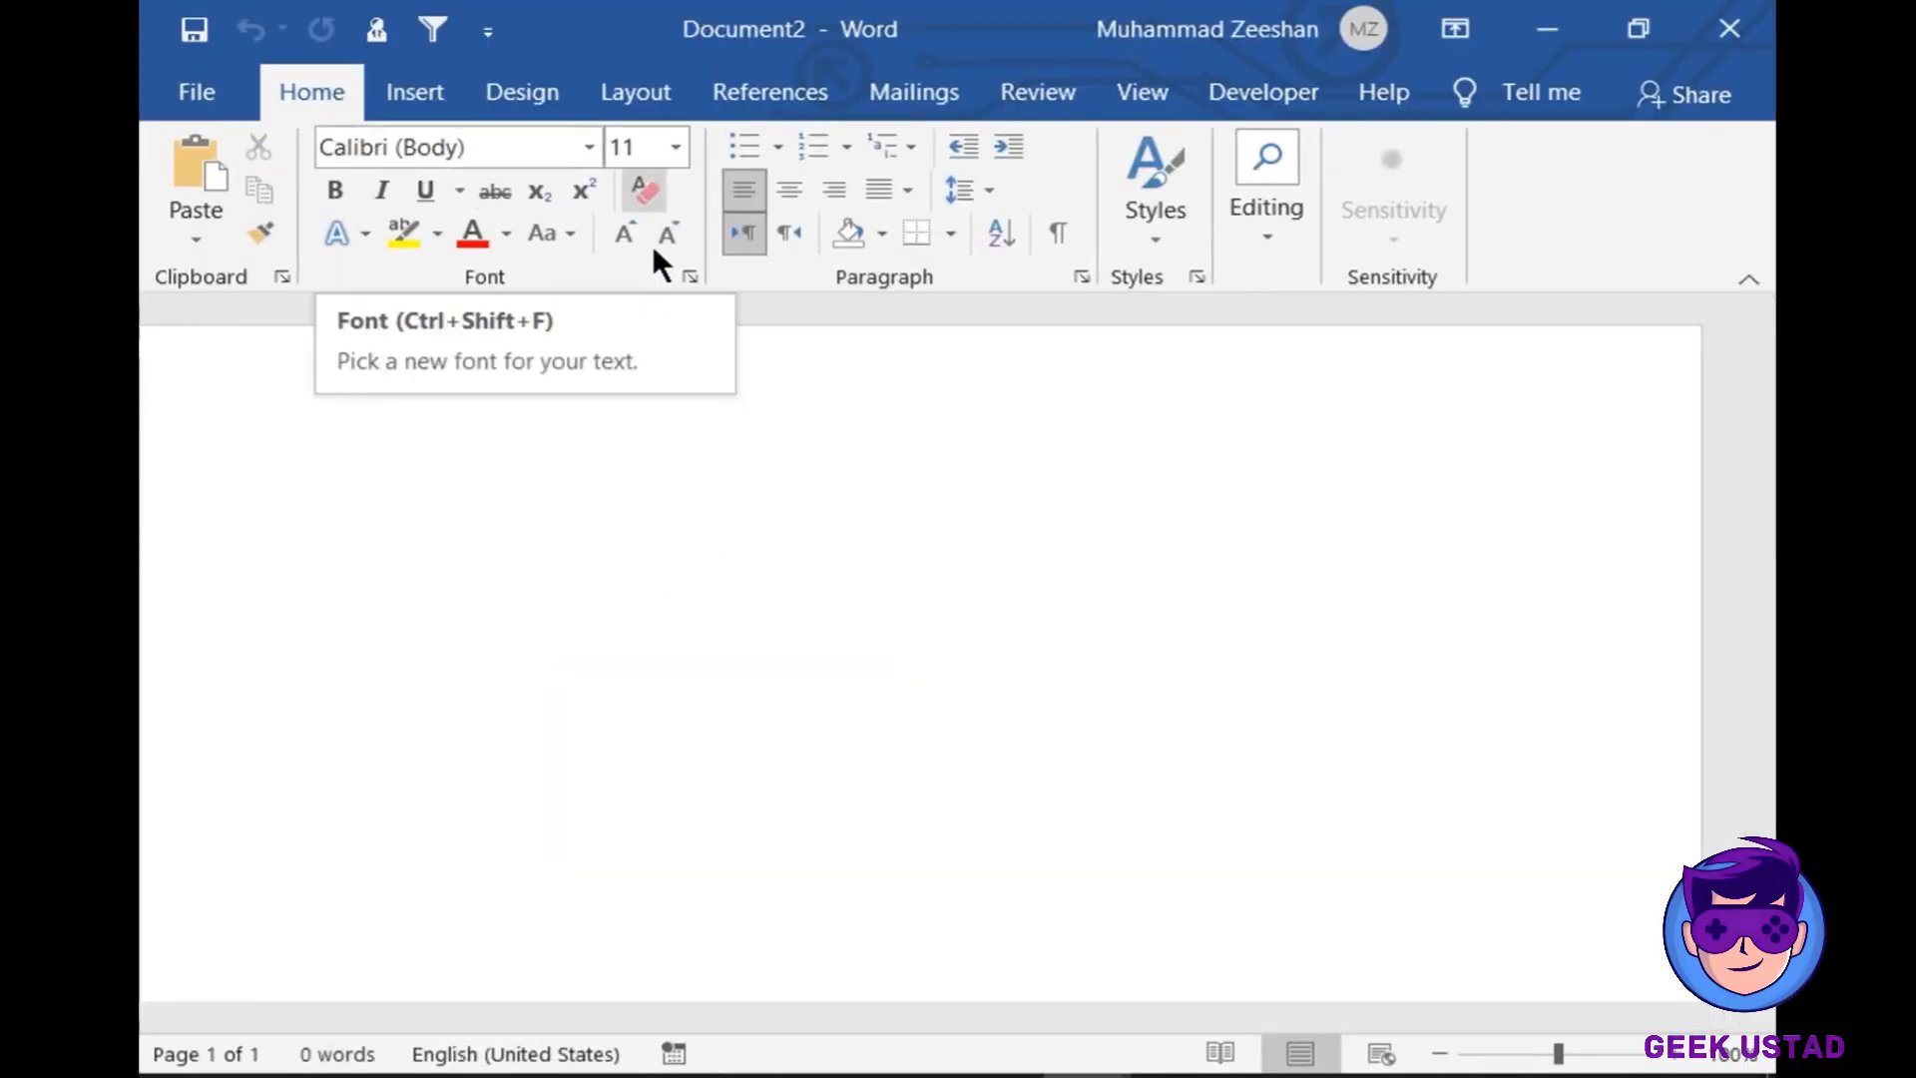
- In the Font dialog, choose Algerian font, Bold style and size 18
left_click(688, 274)
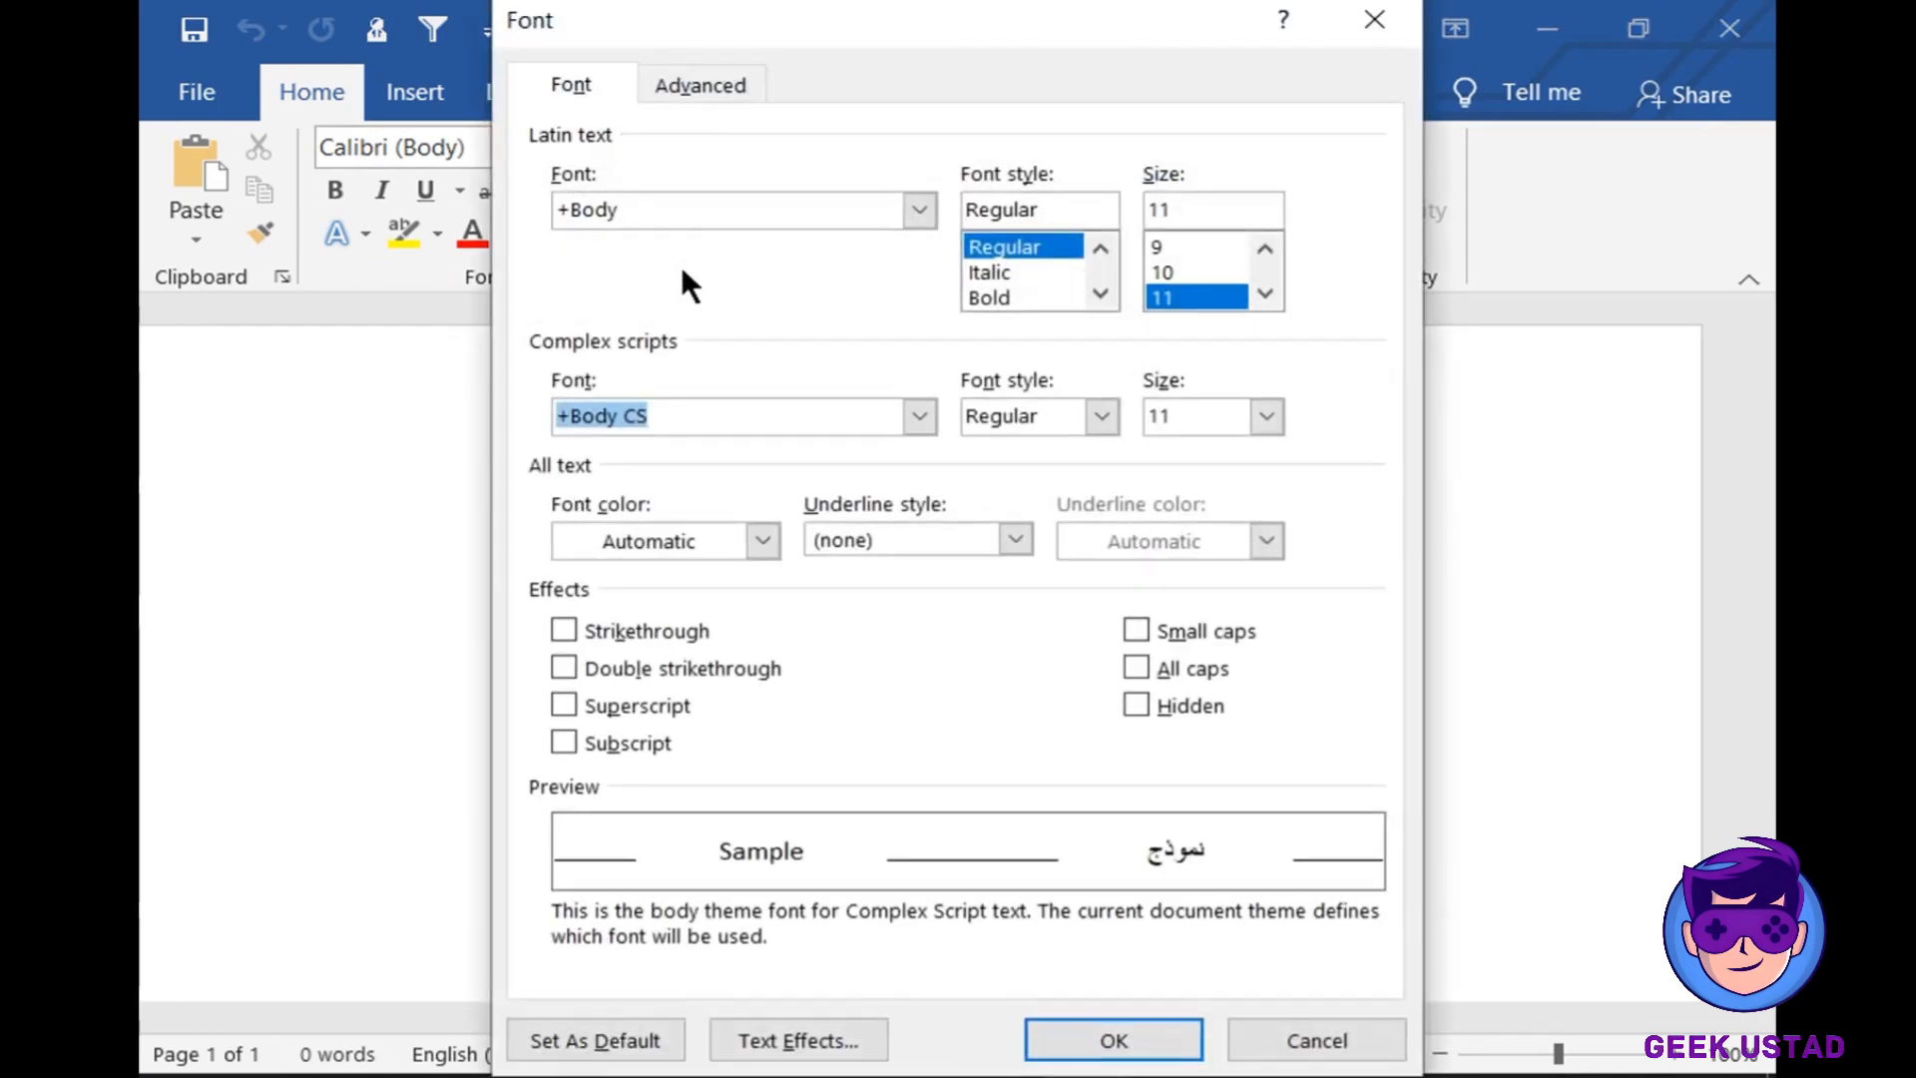
left_click_drag(764, 16, 999, 25)
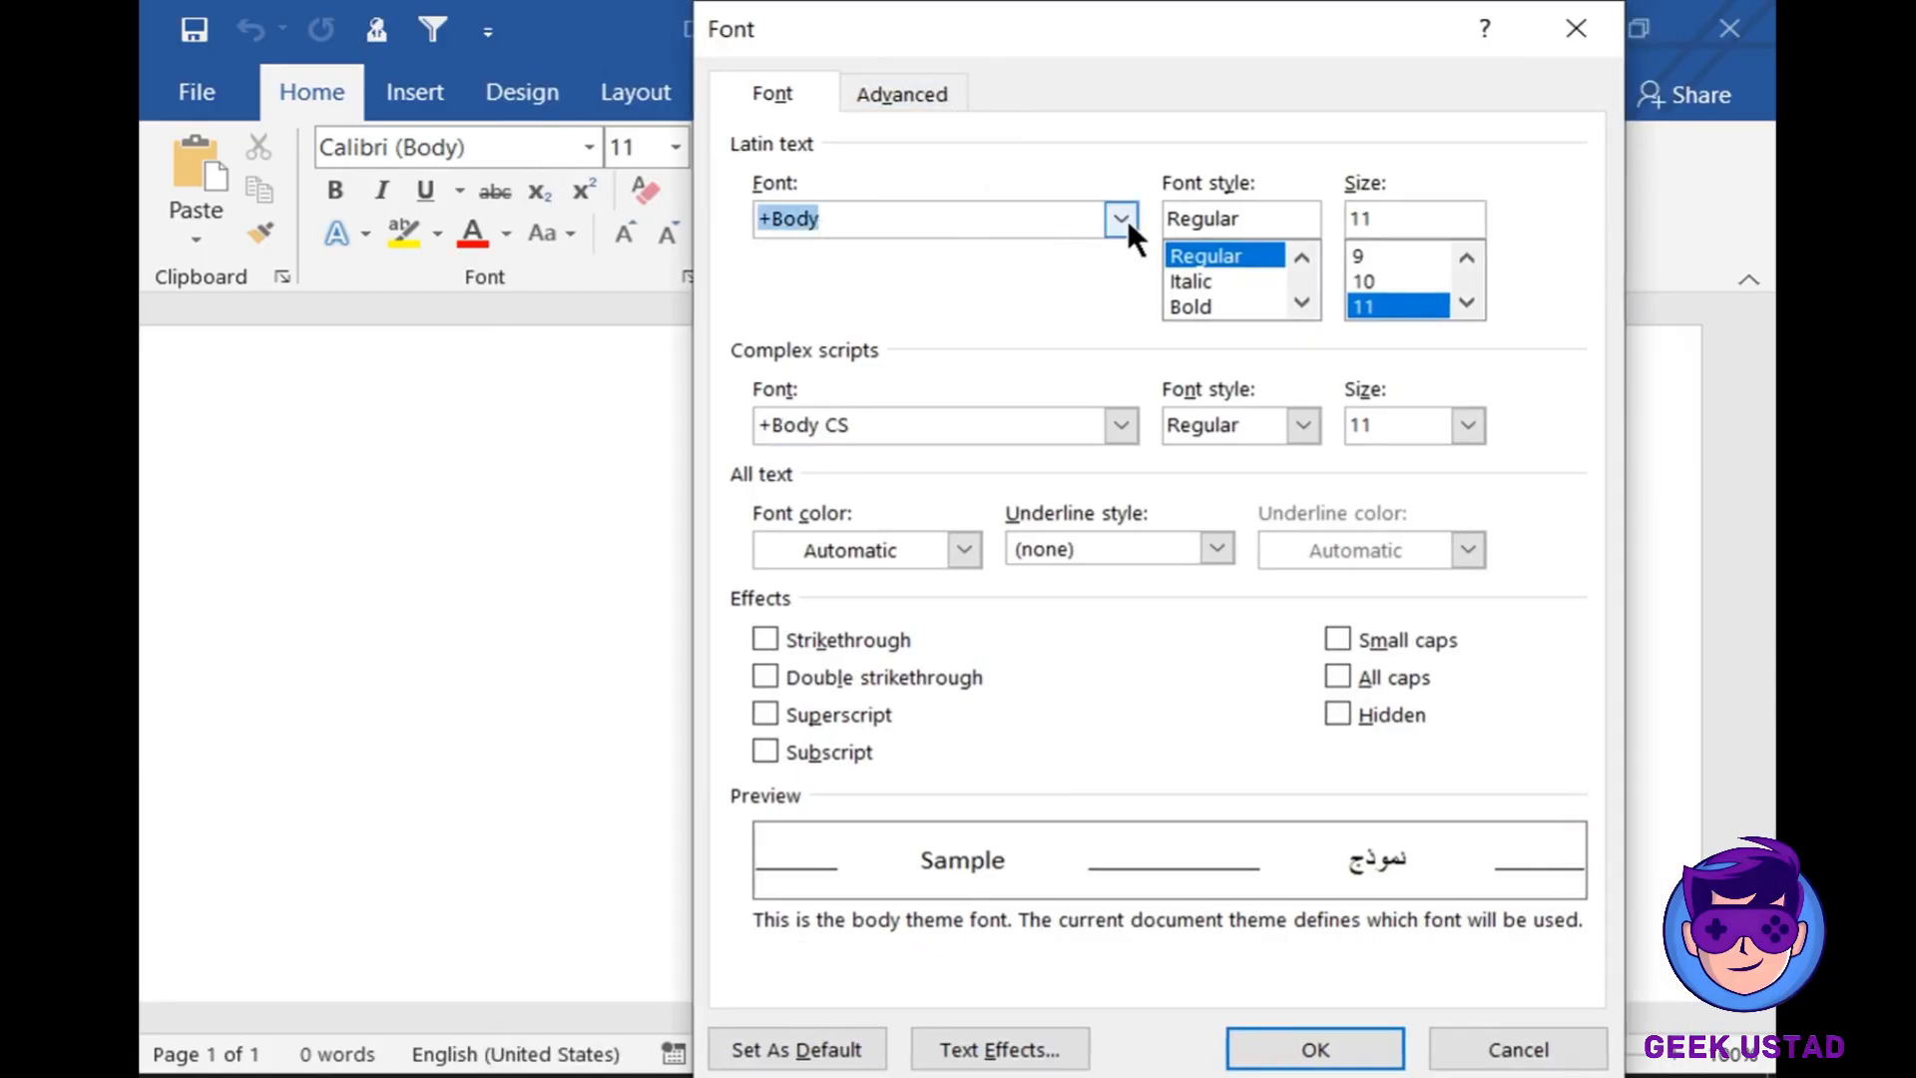
left_click(1126, 220)
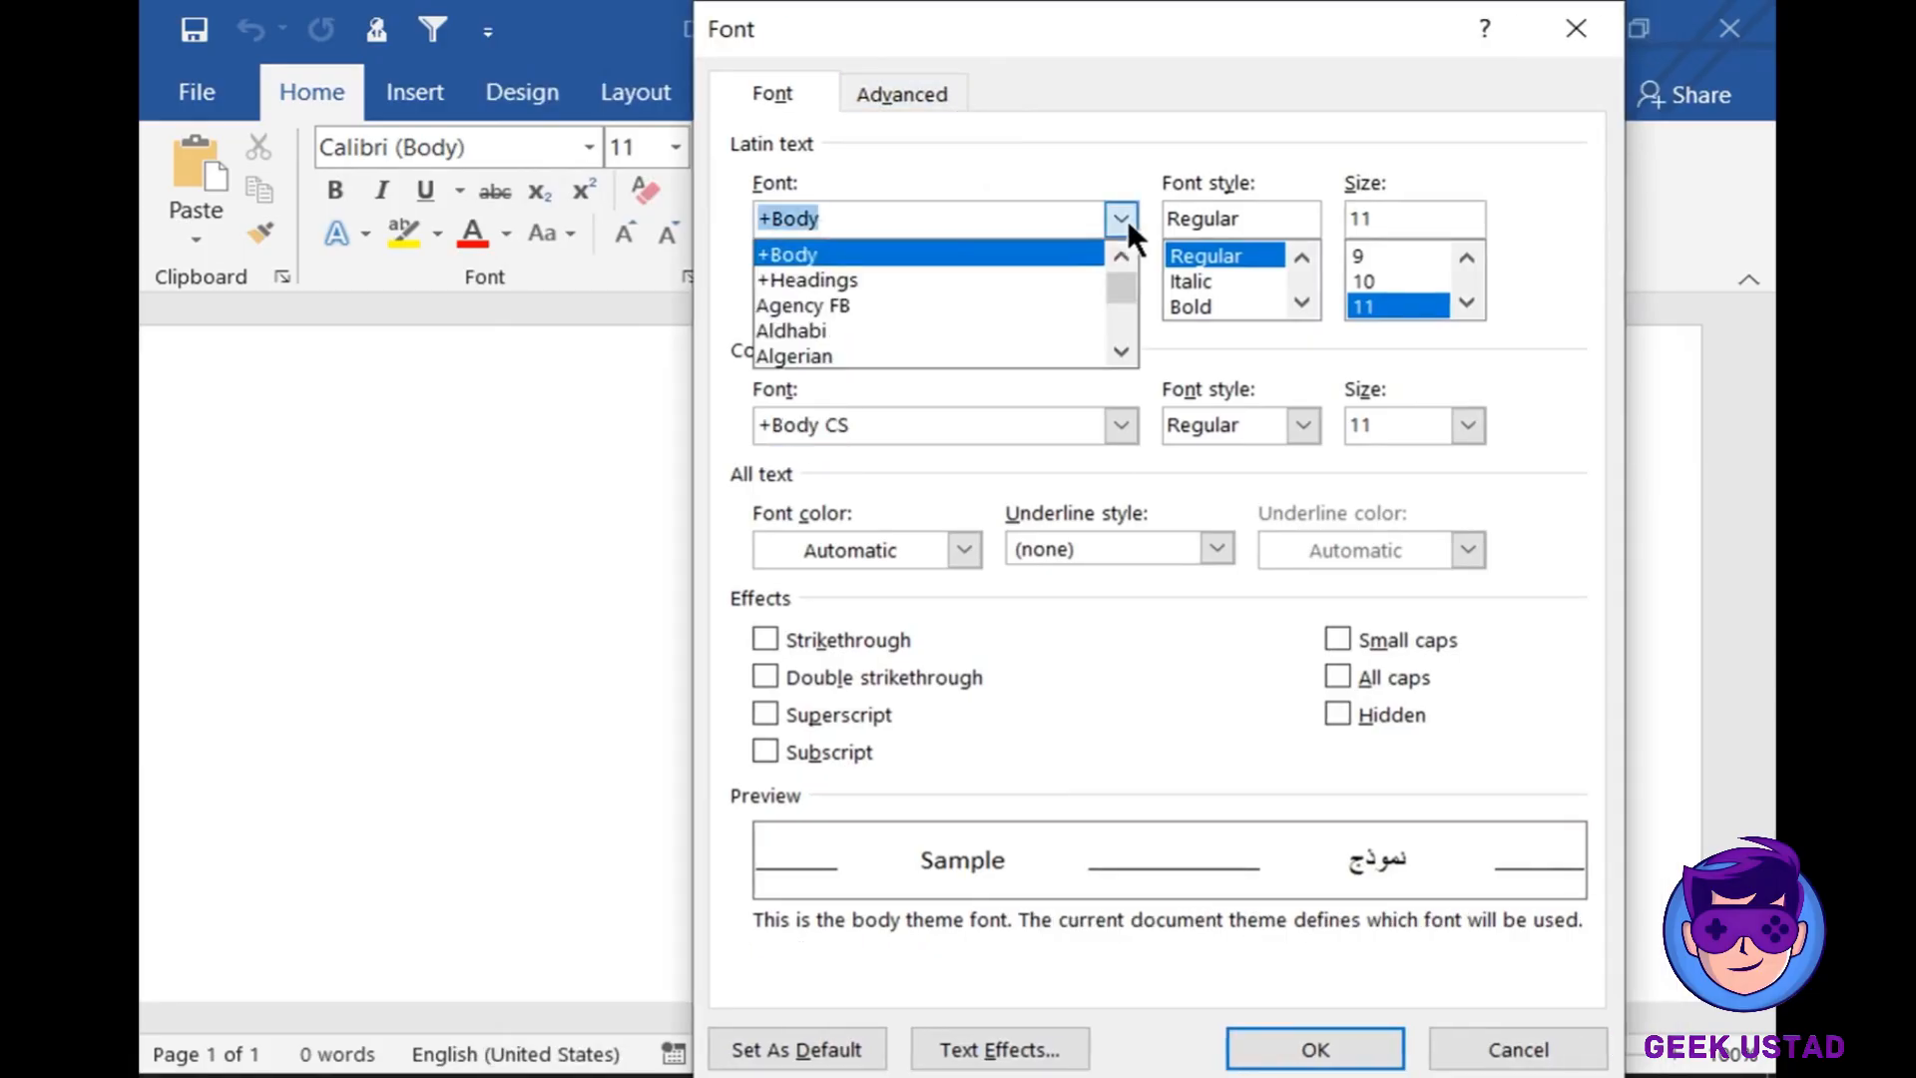
left_click(854, 355)
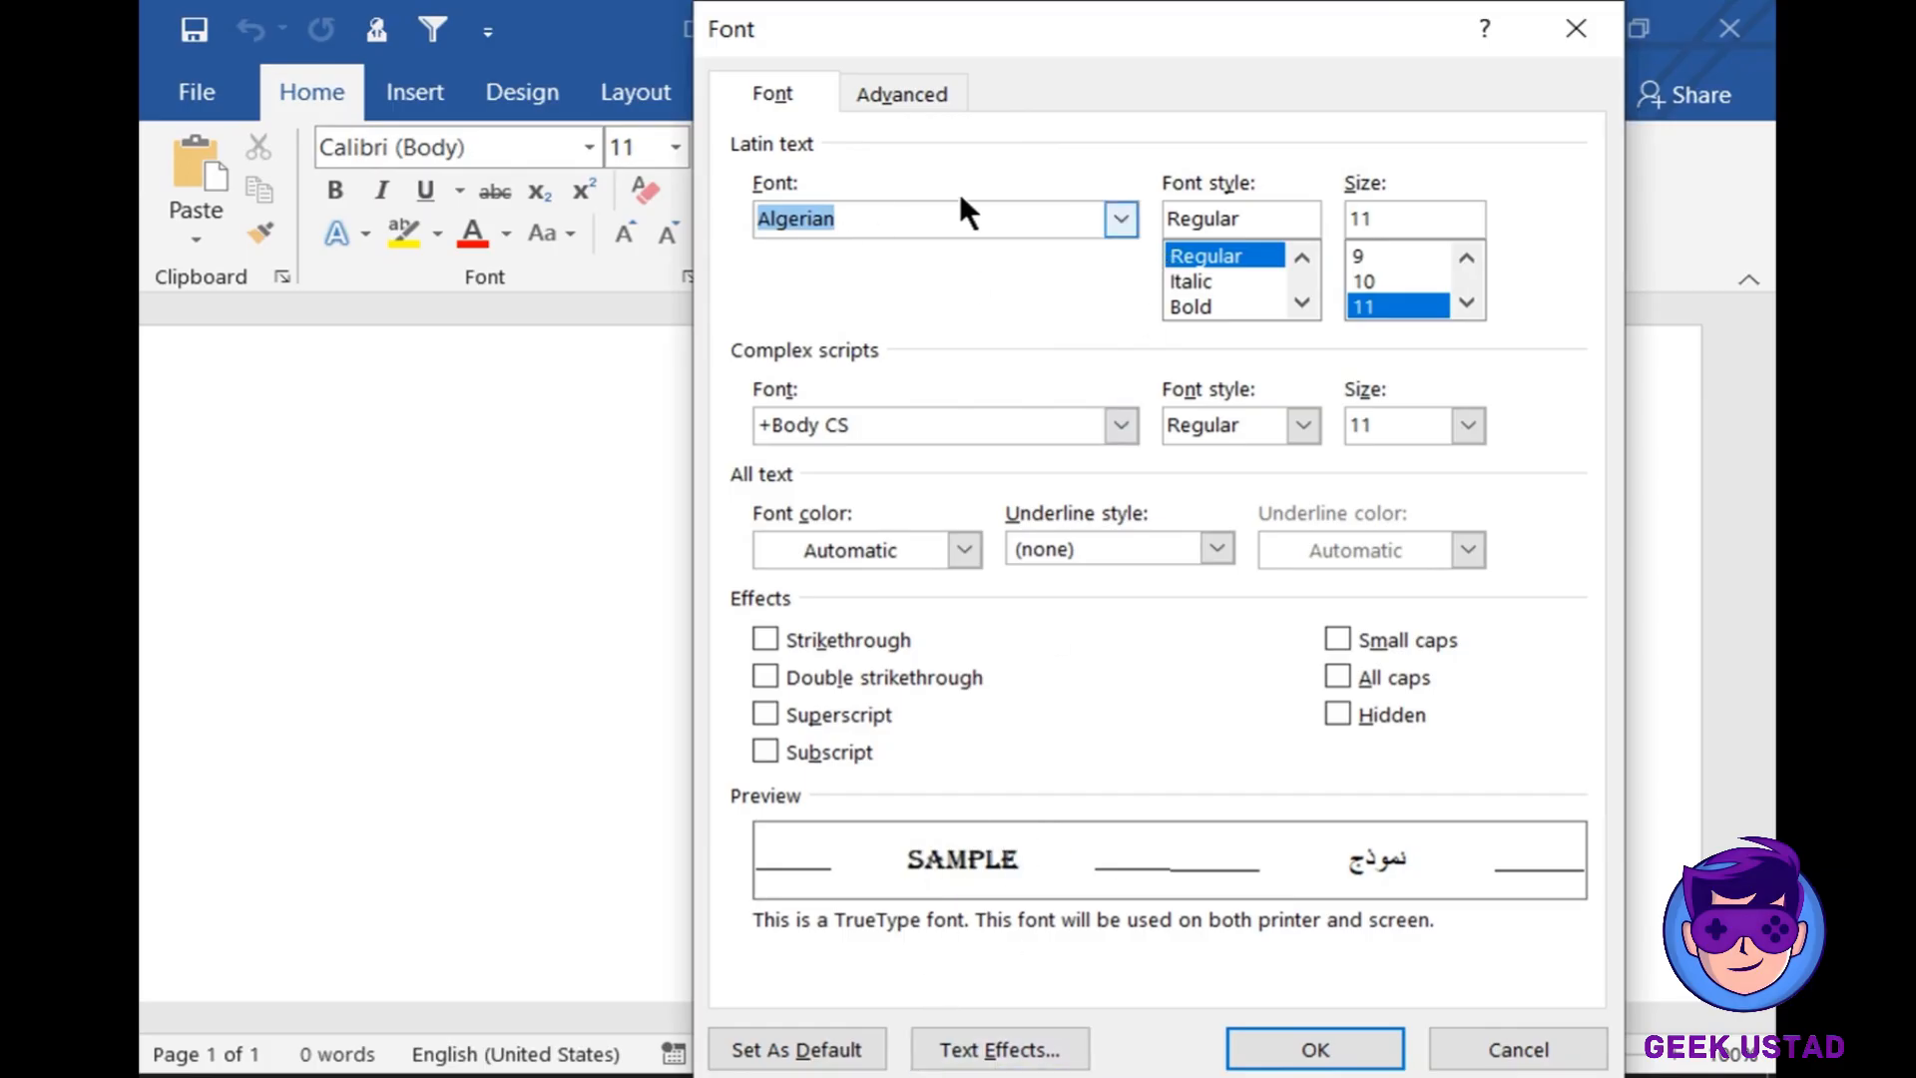
left_click(1213, 304)
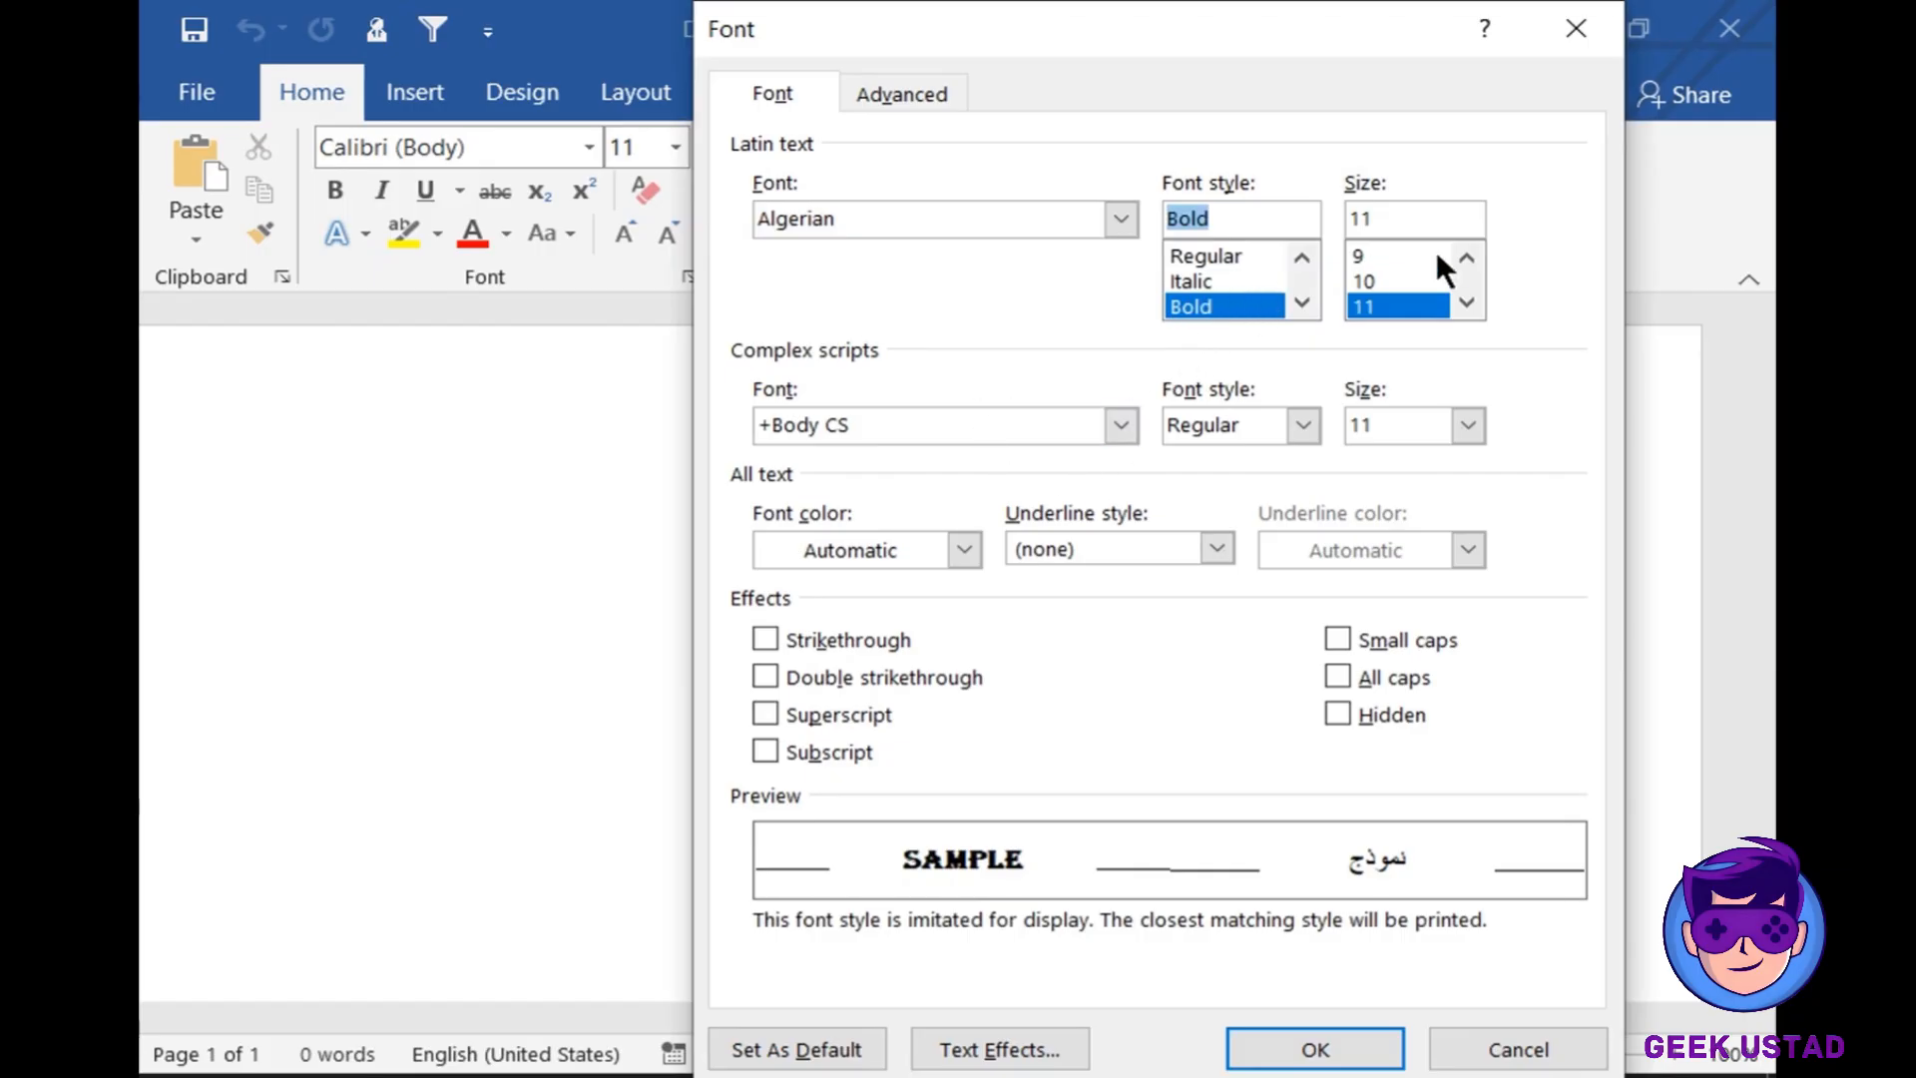
left_click(1466, 301)
left_click(1467, 301)
left_click(1466, 301)
left_click(1467, 301)
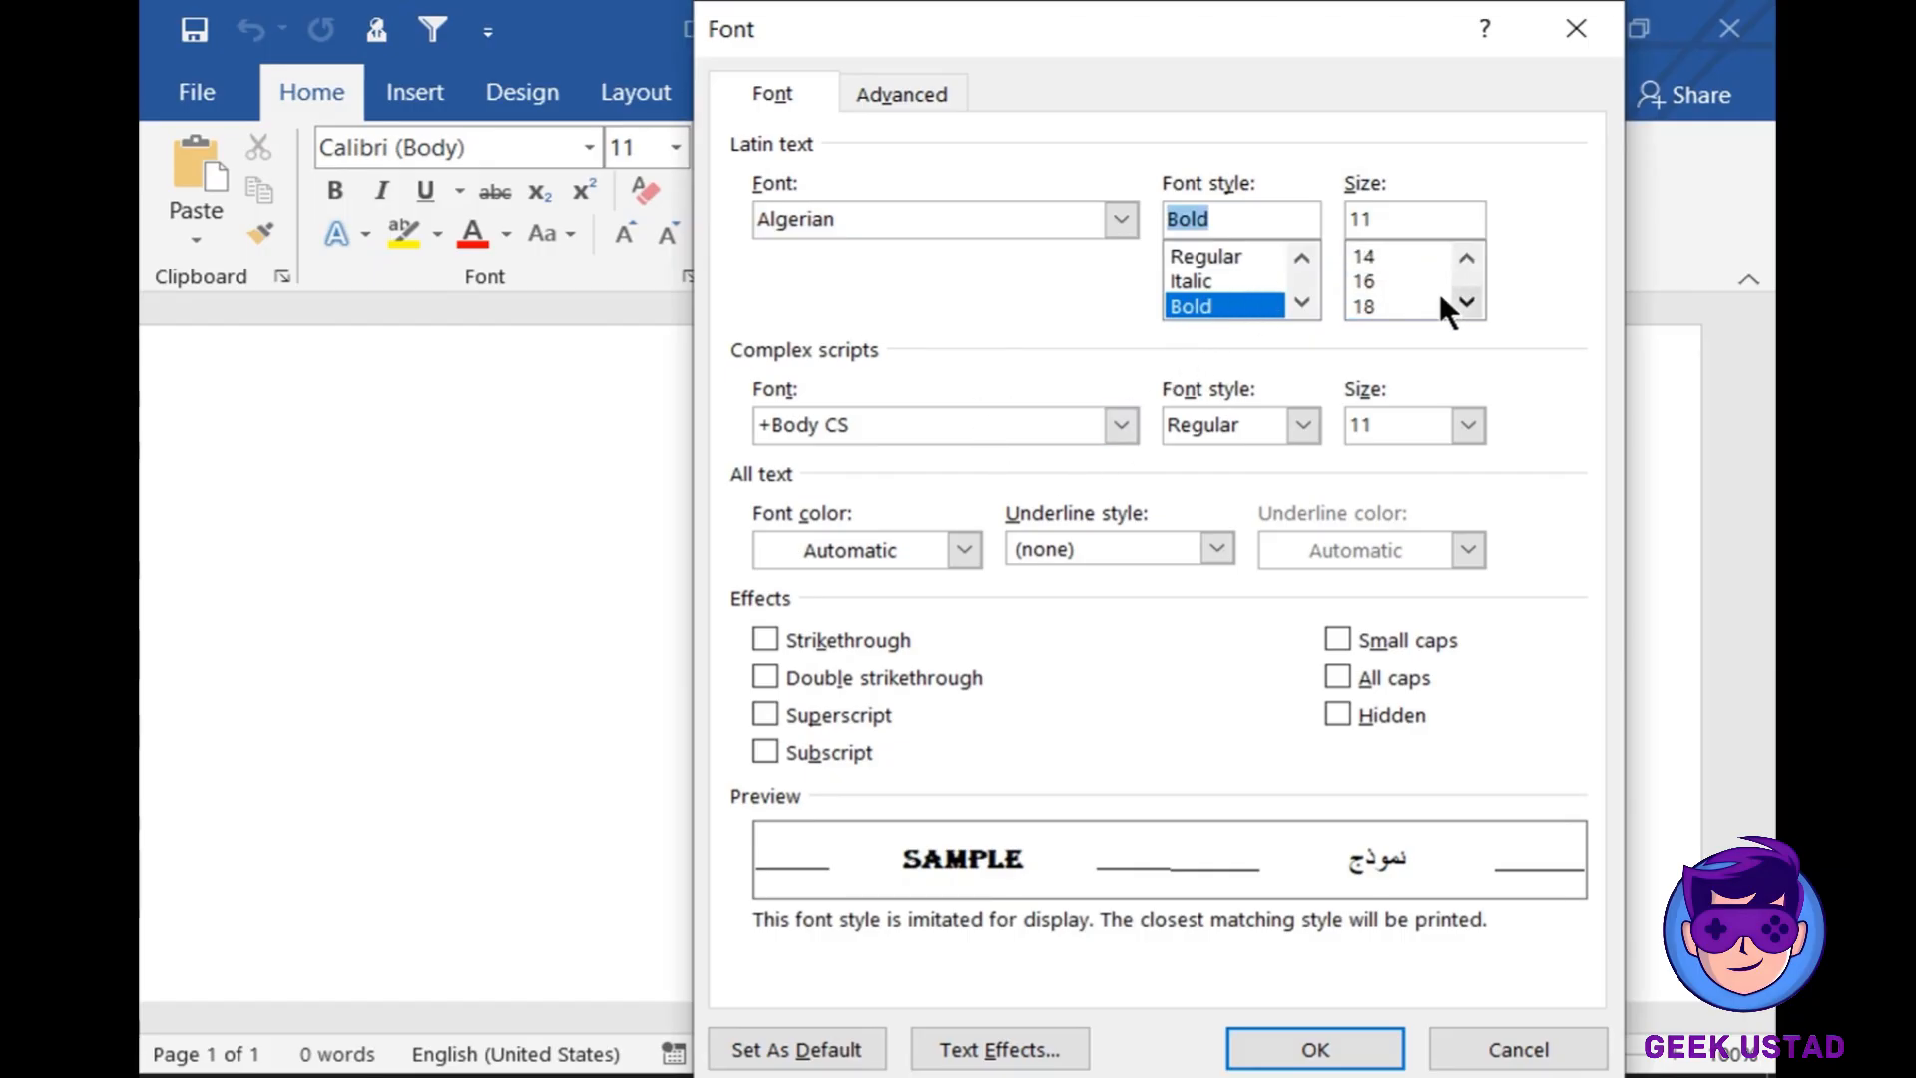
left_click(1439, 305)
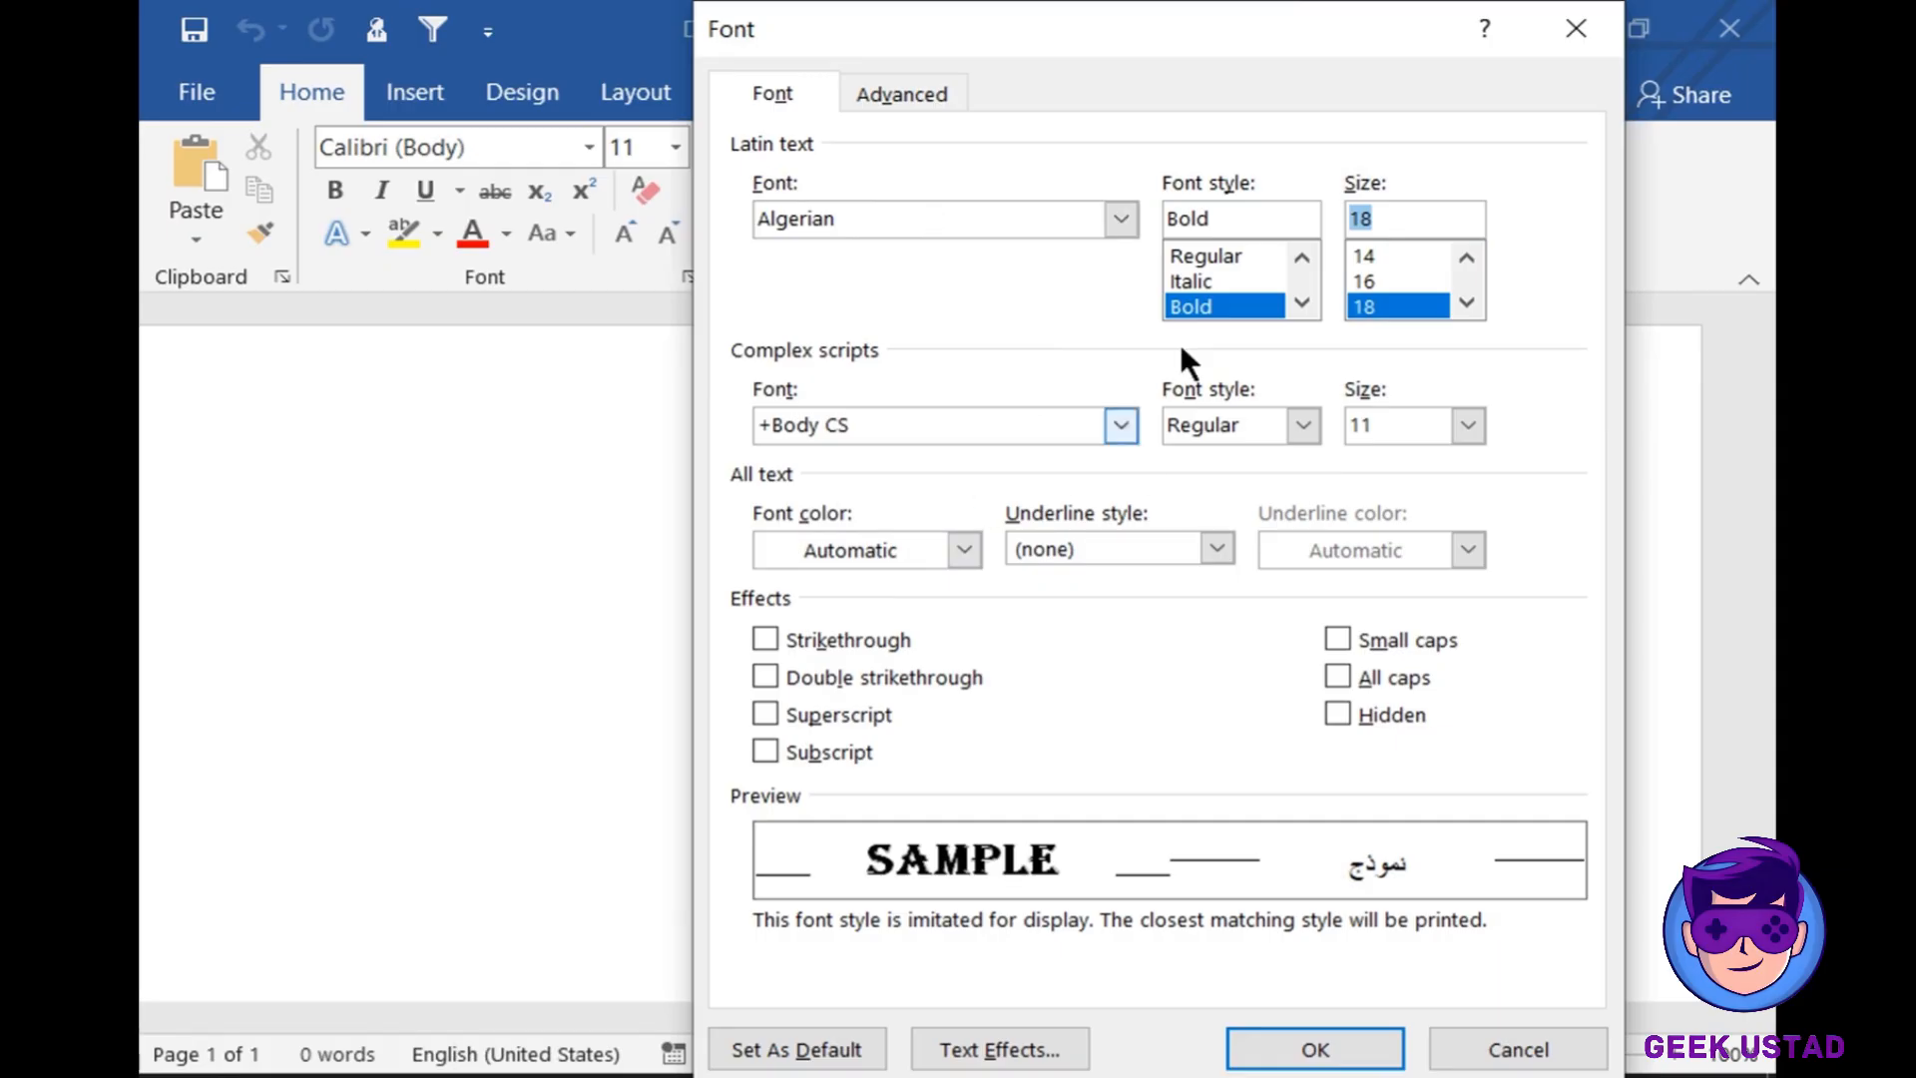
- Set the font colour to green with a dashed yellow underline
left_click(963, 552)
left_click(1059, 675)
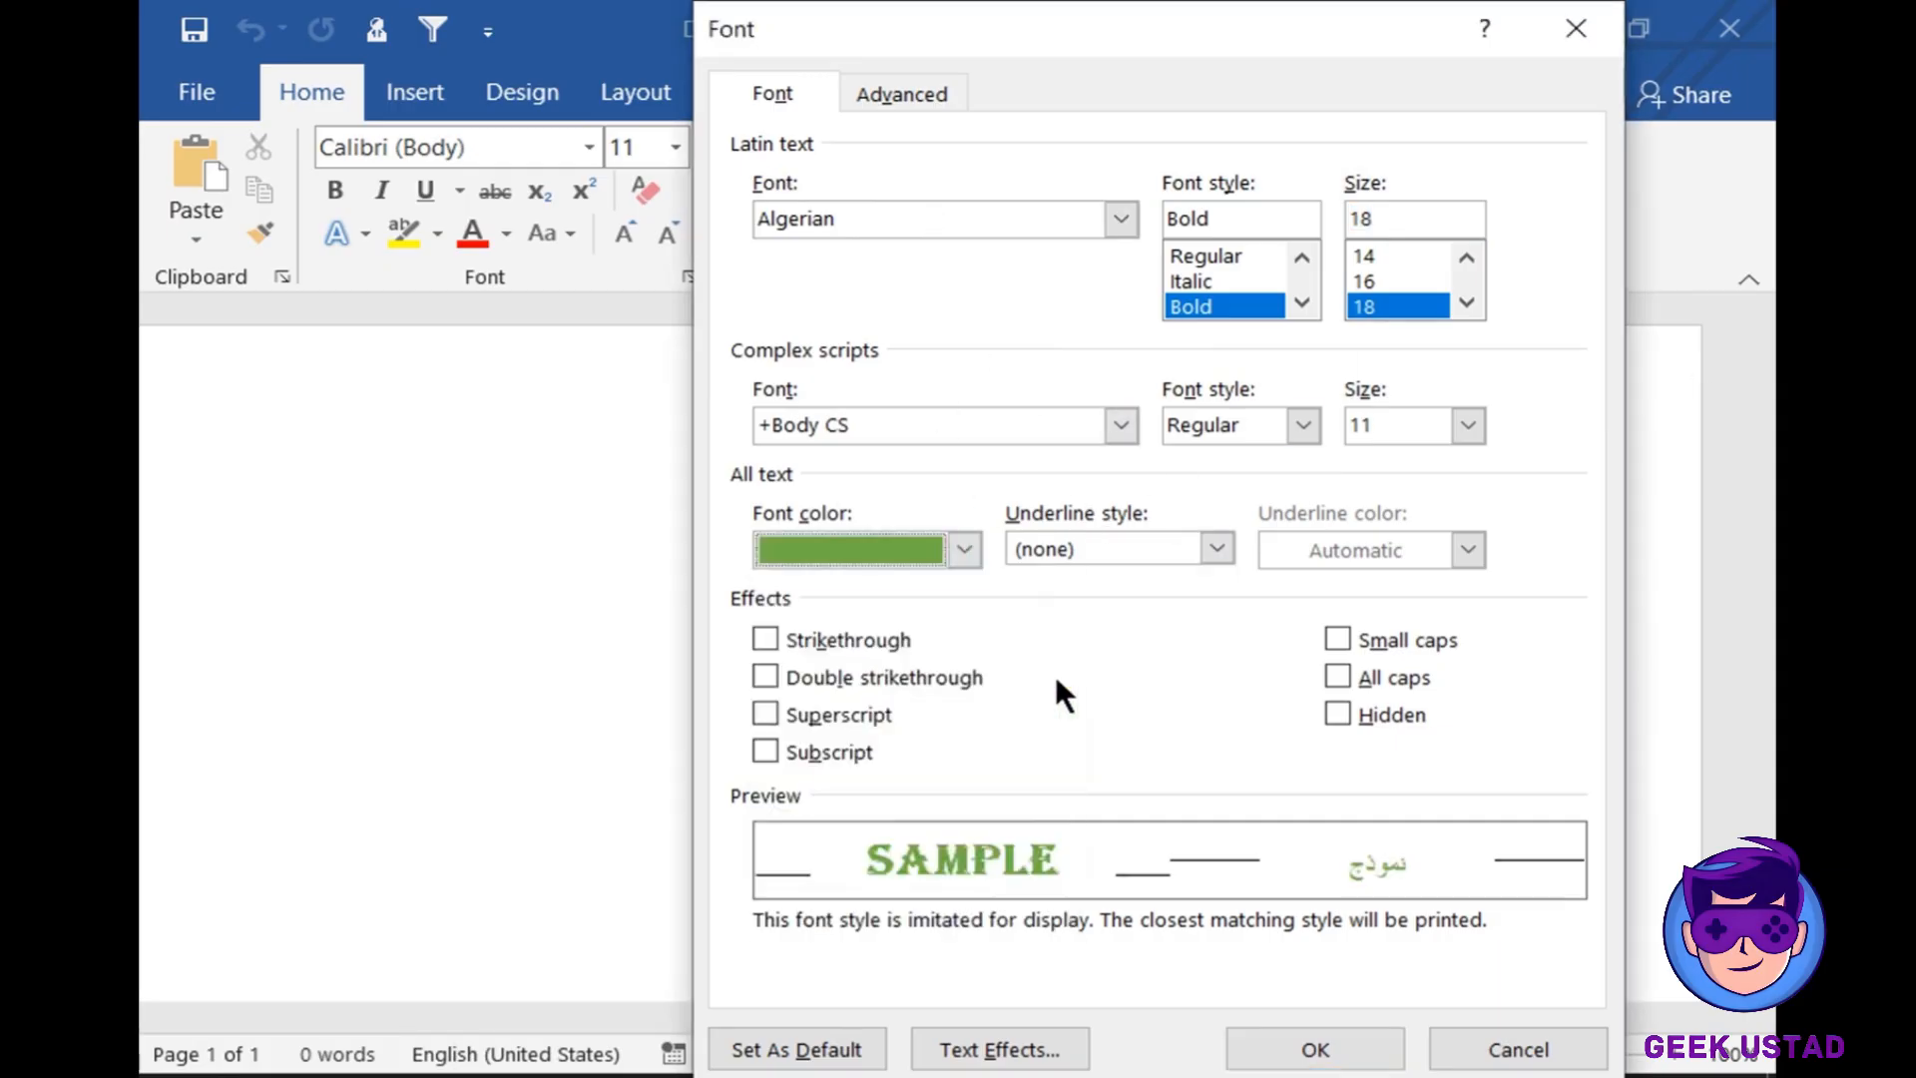
left_click(1225, 539)
left_click(1149, 753)
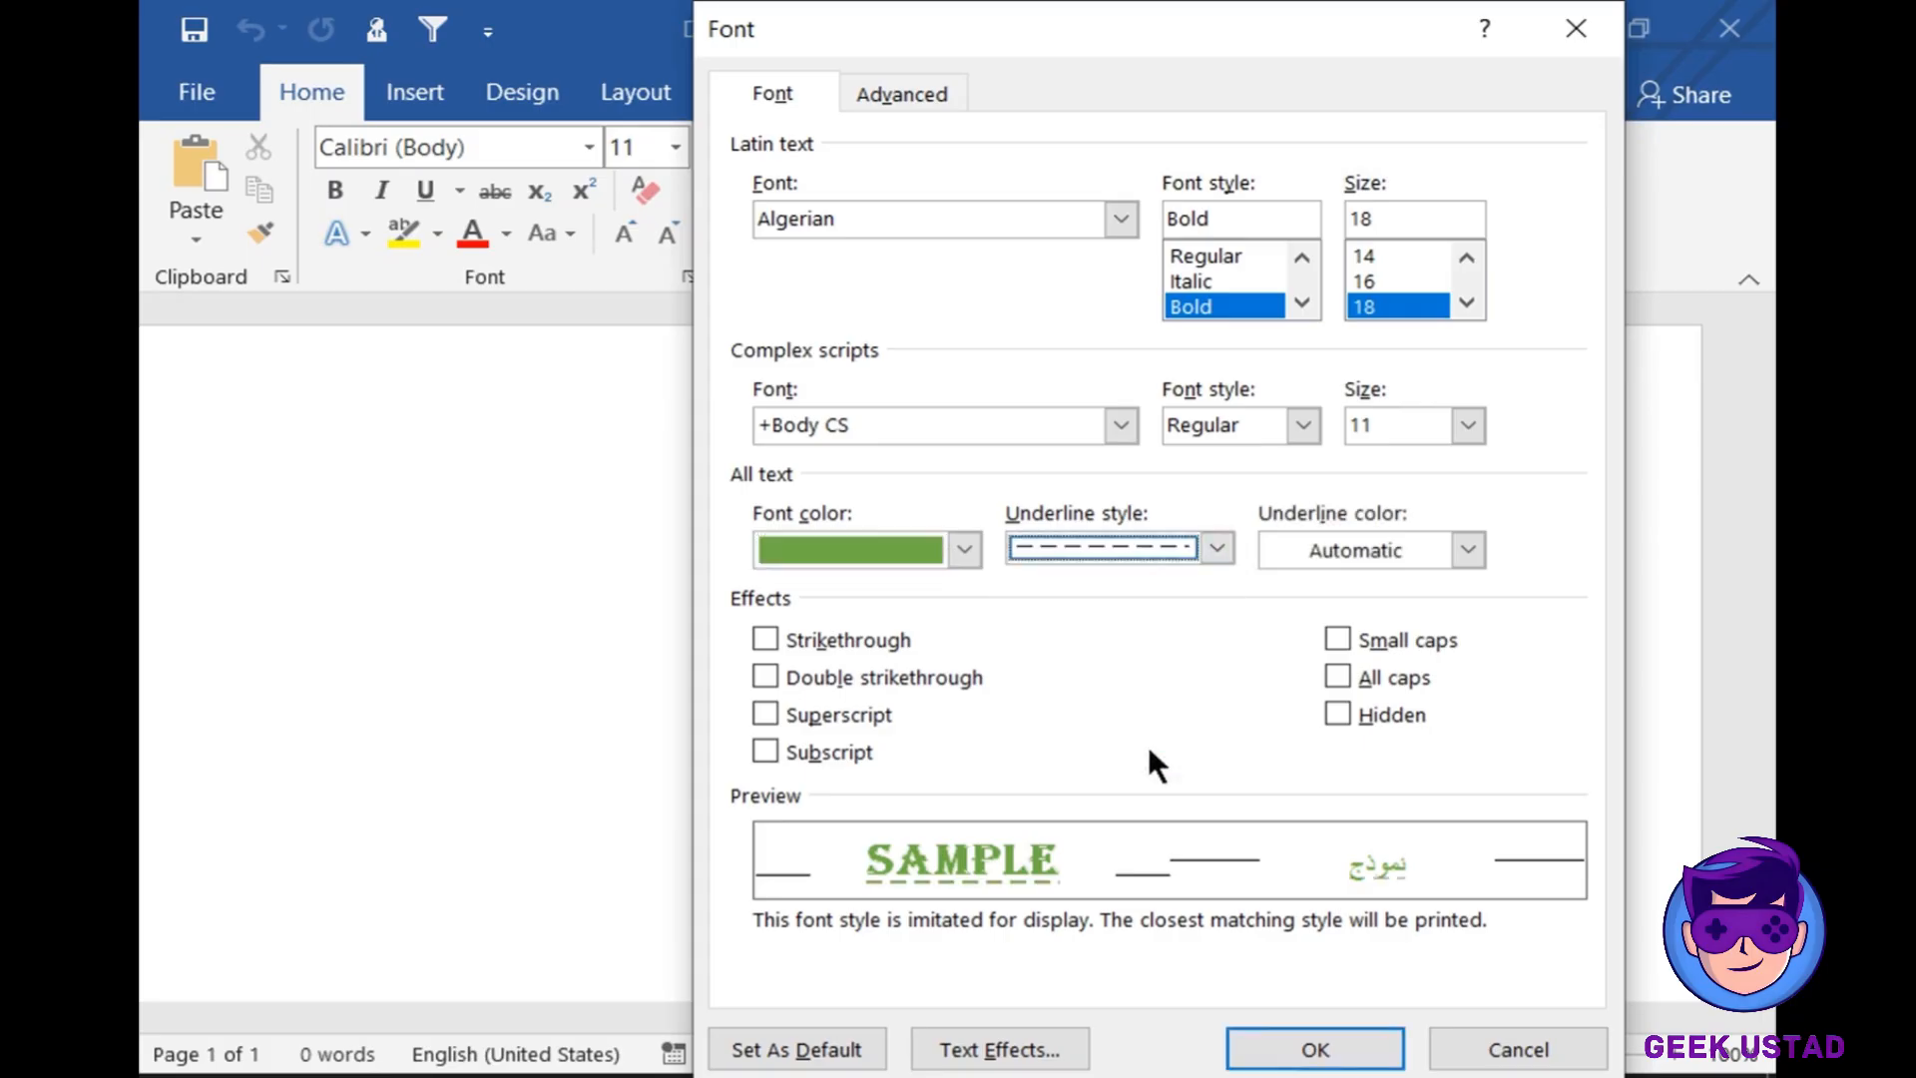
left_click(1467, 549)
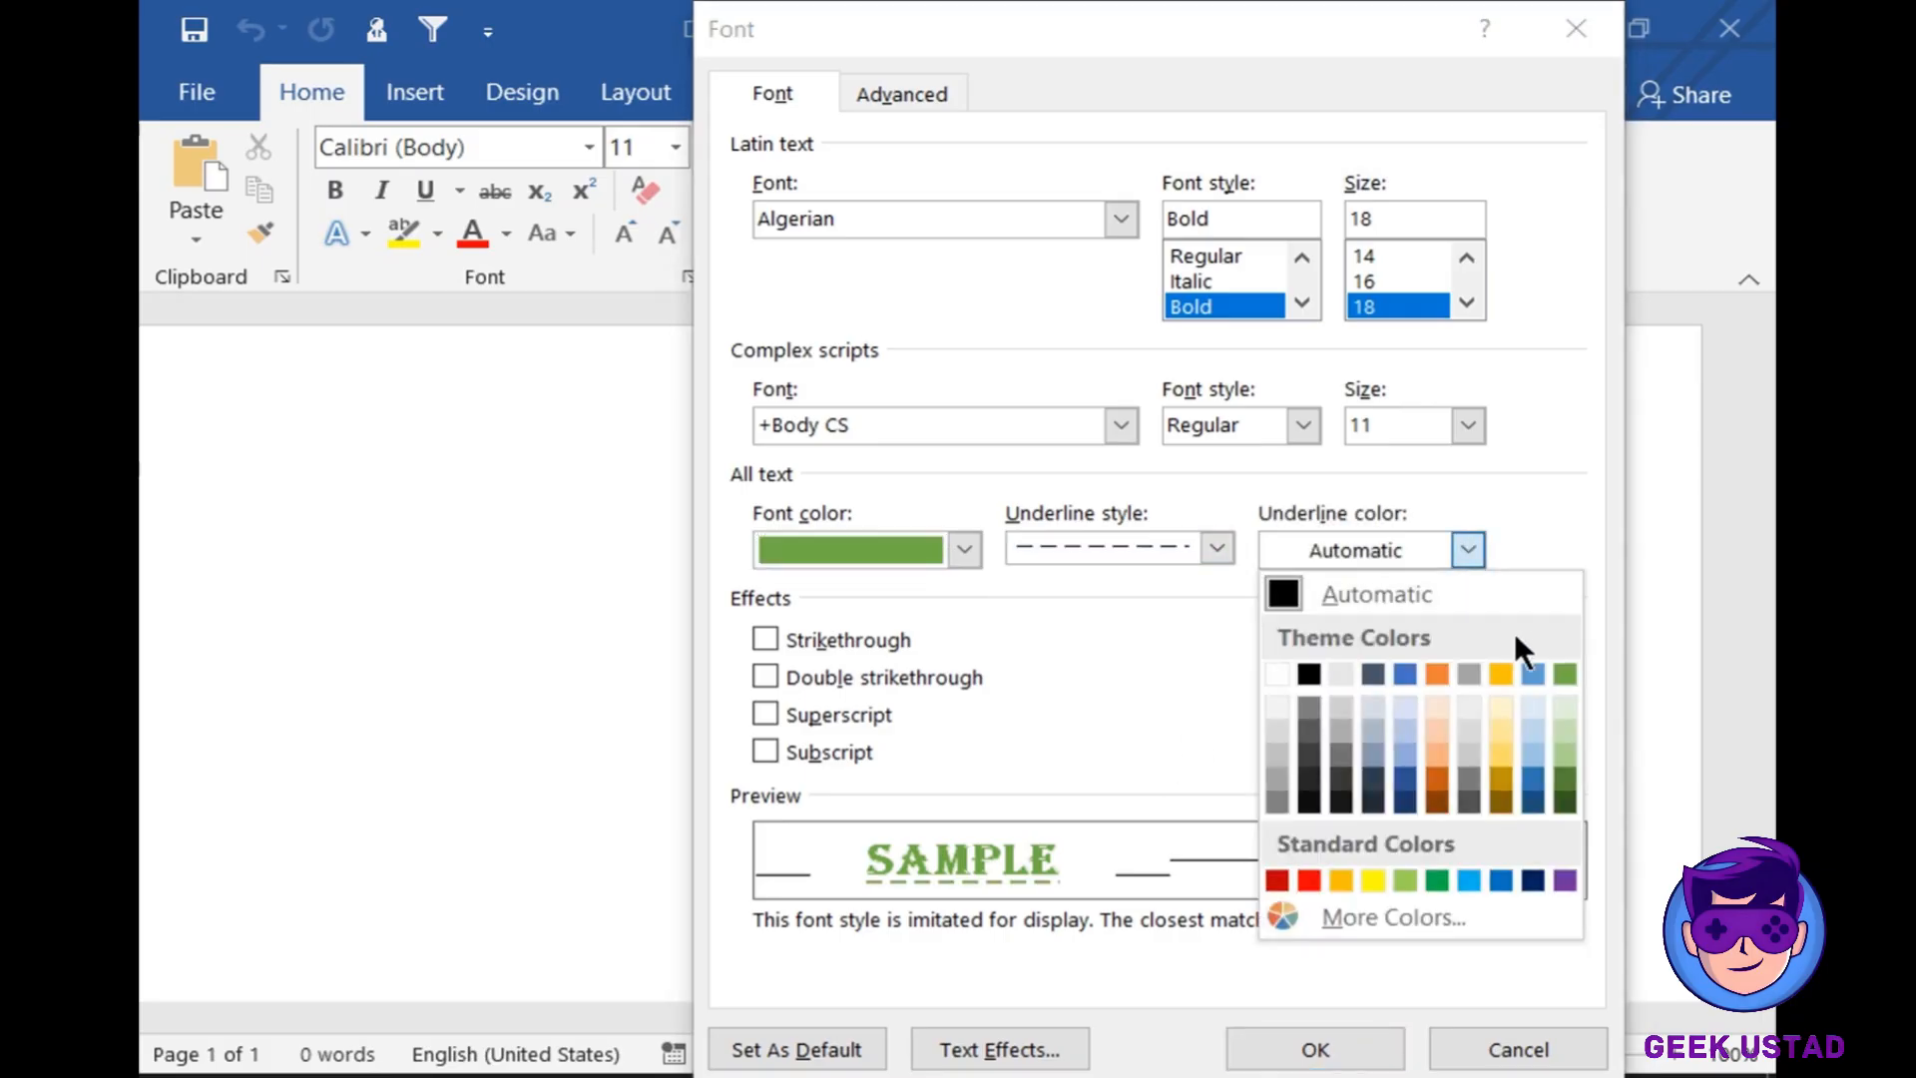
left_click(1500, 754)
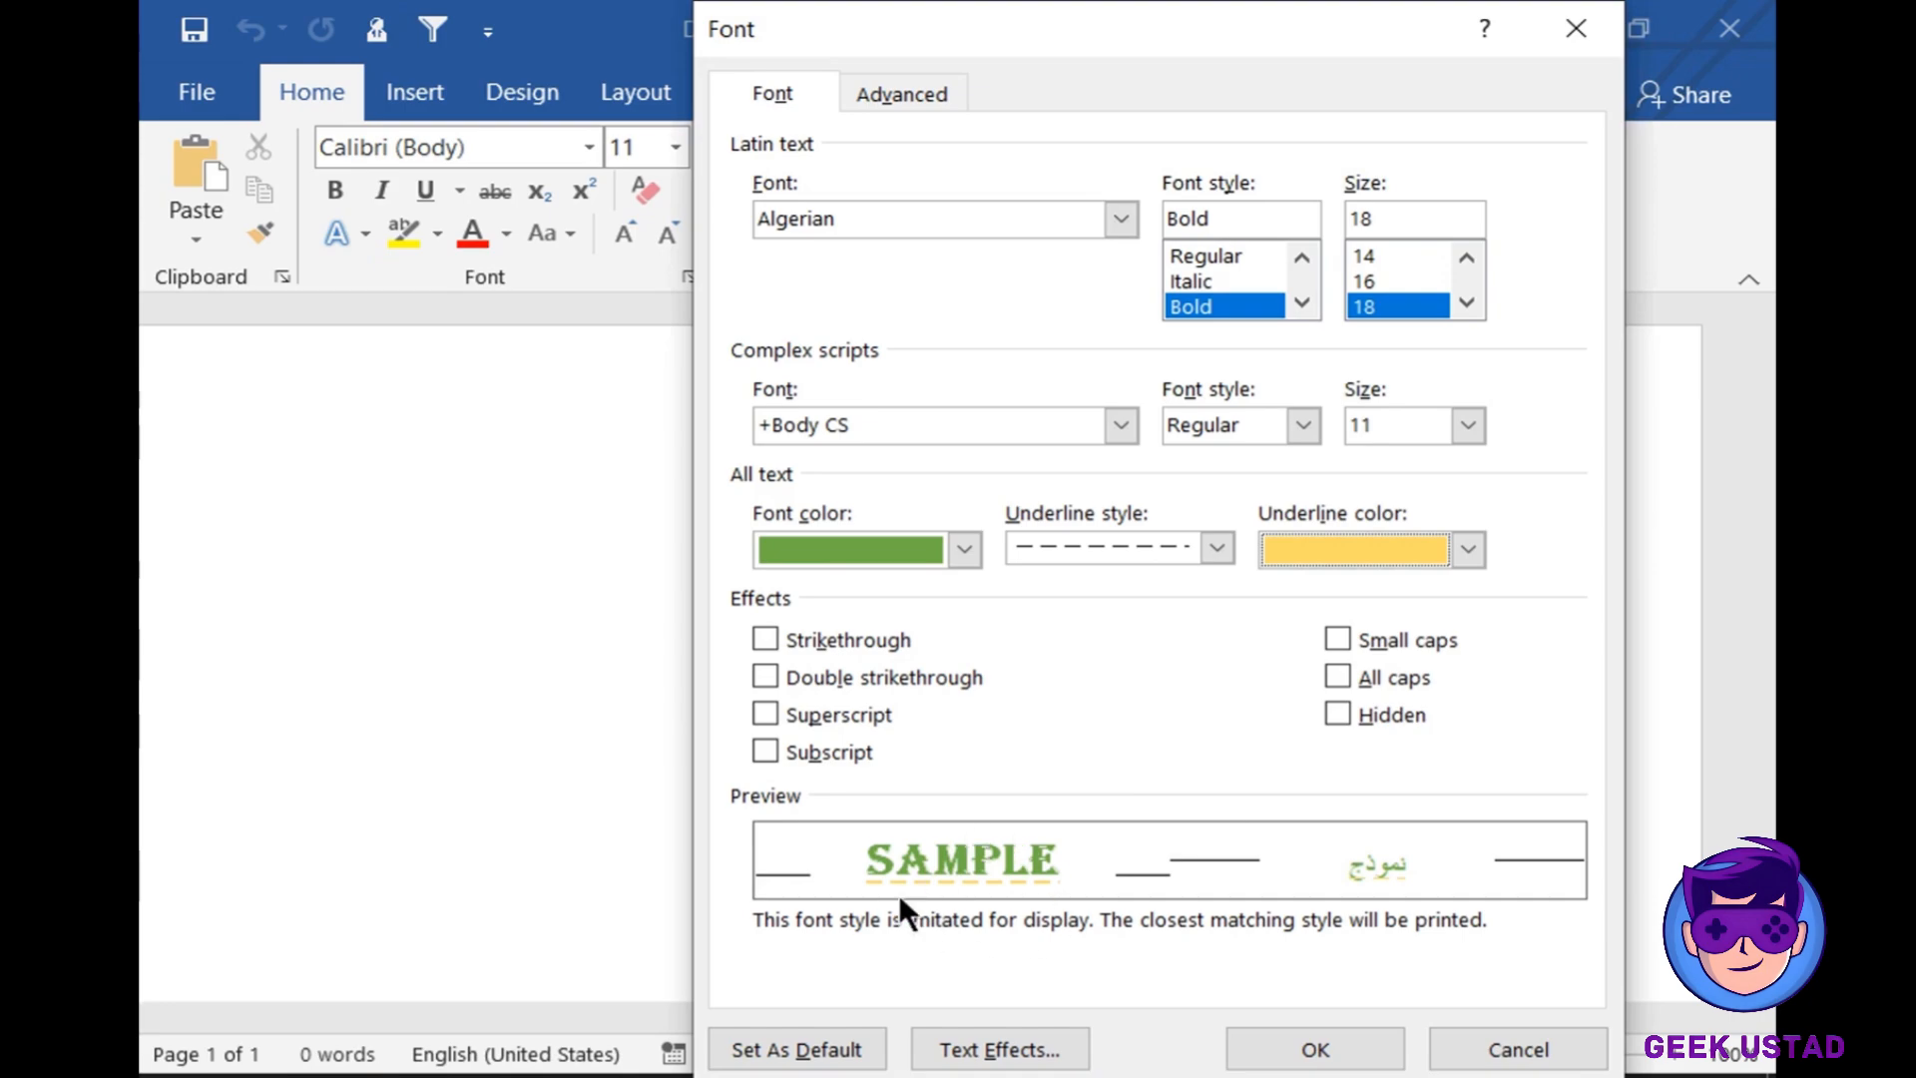
- Set these font settings as the default for all Normal.dotm-based documents
left_click(818, 1049)
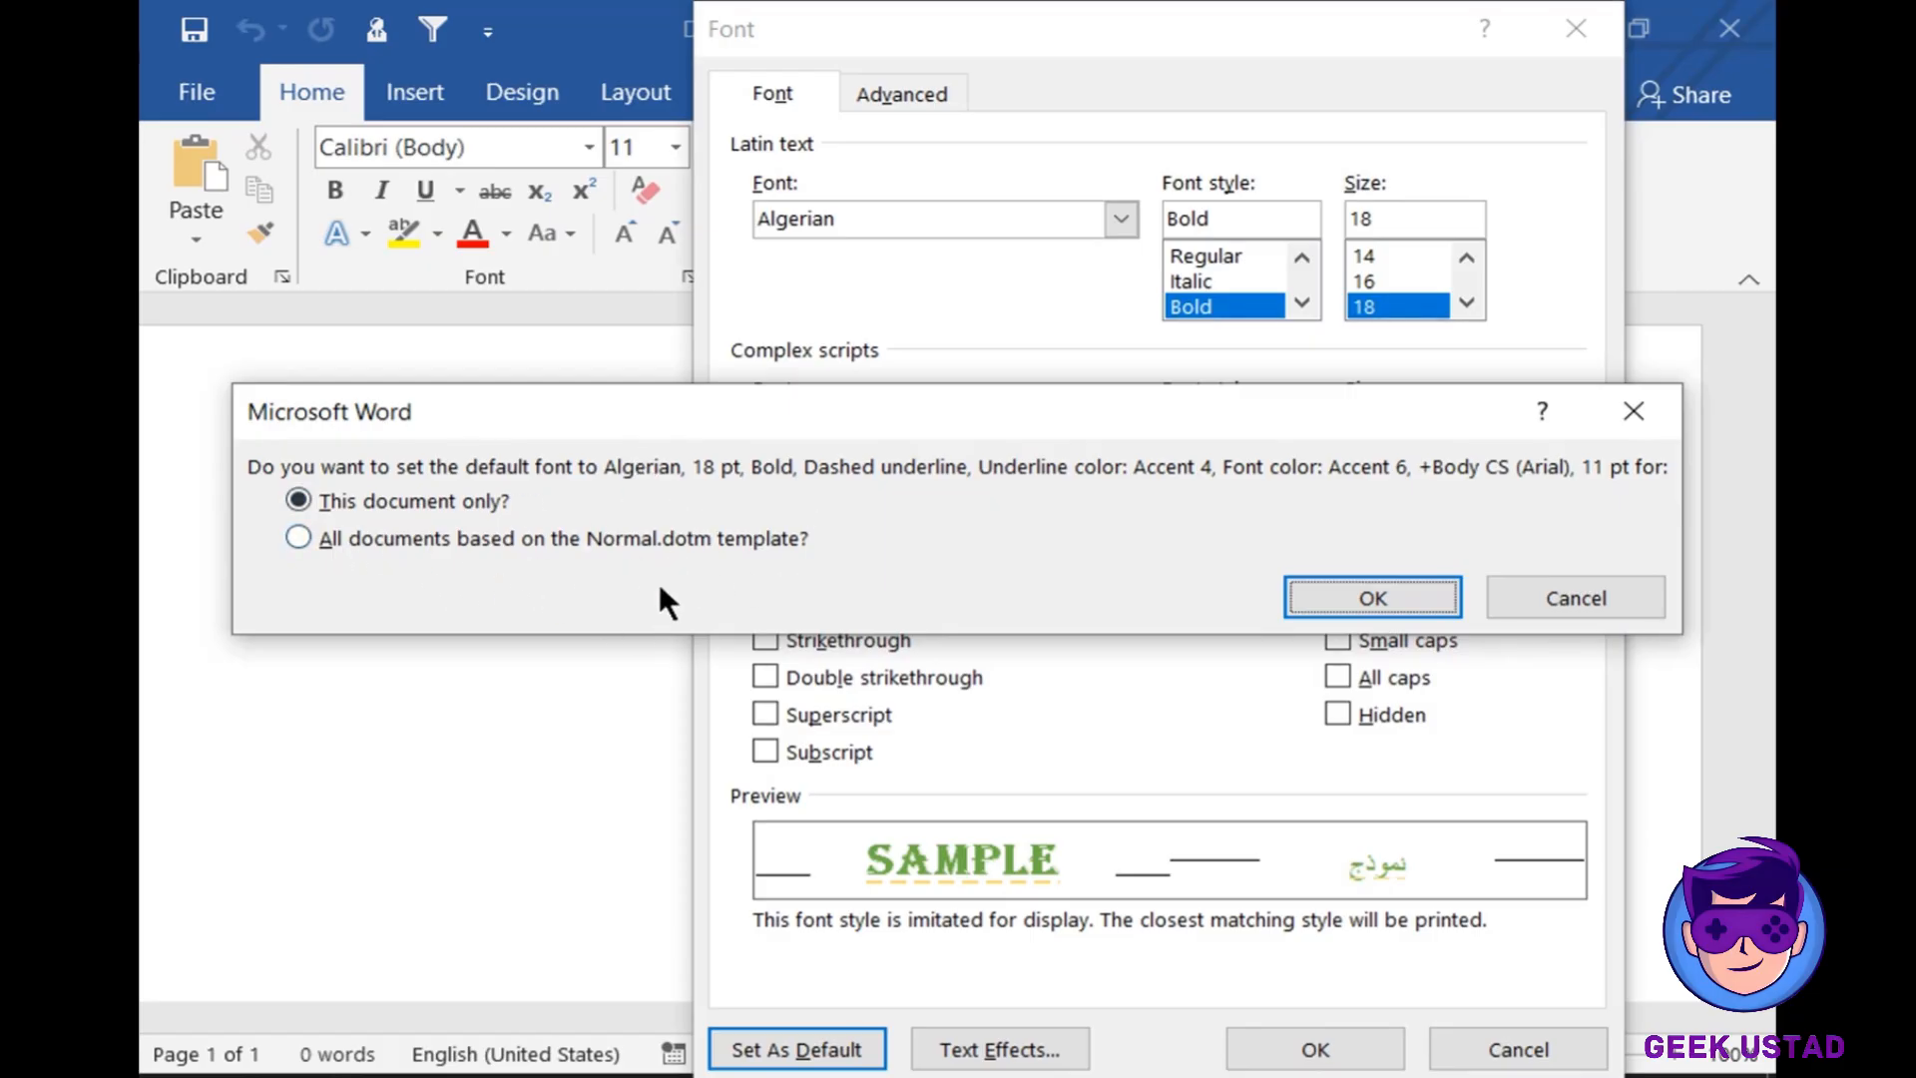
left_click(296, 538)
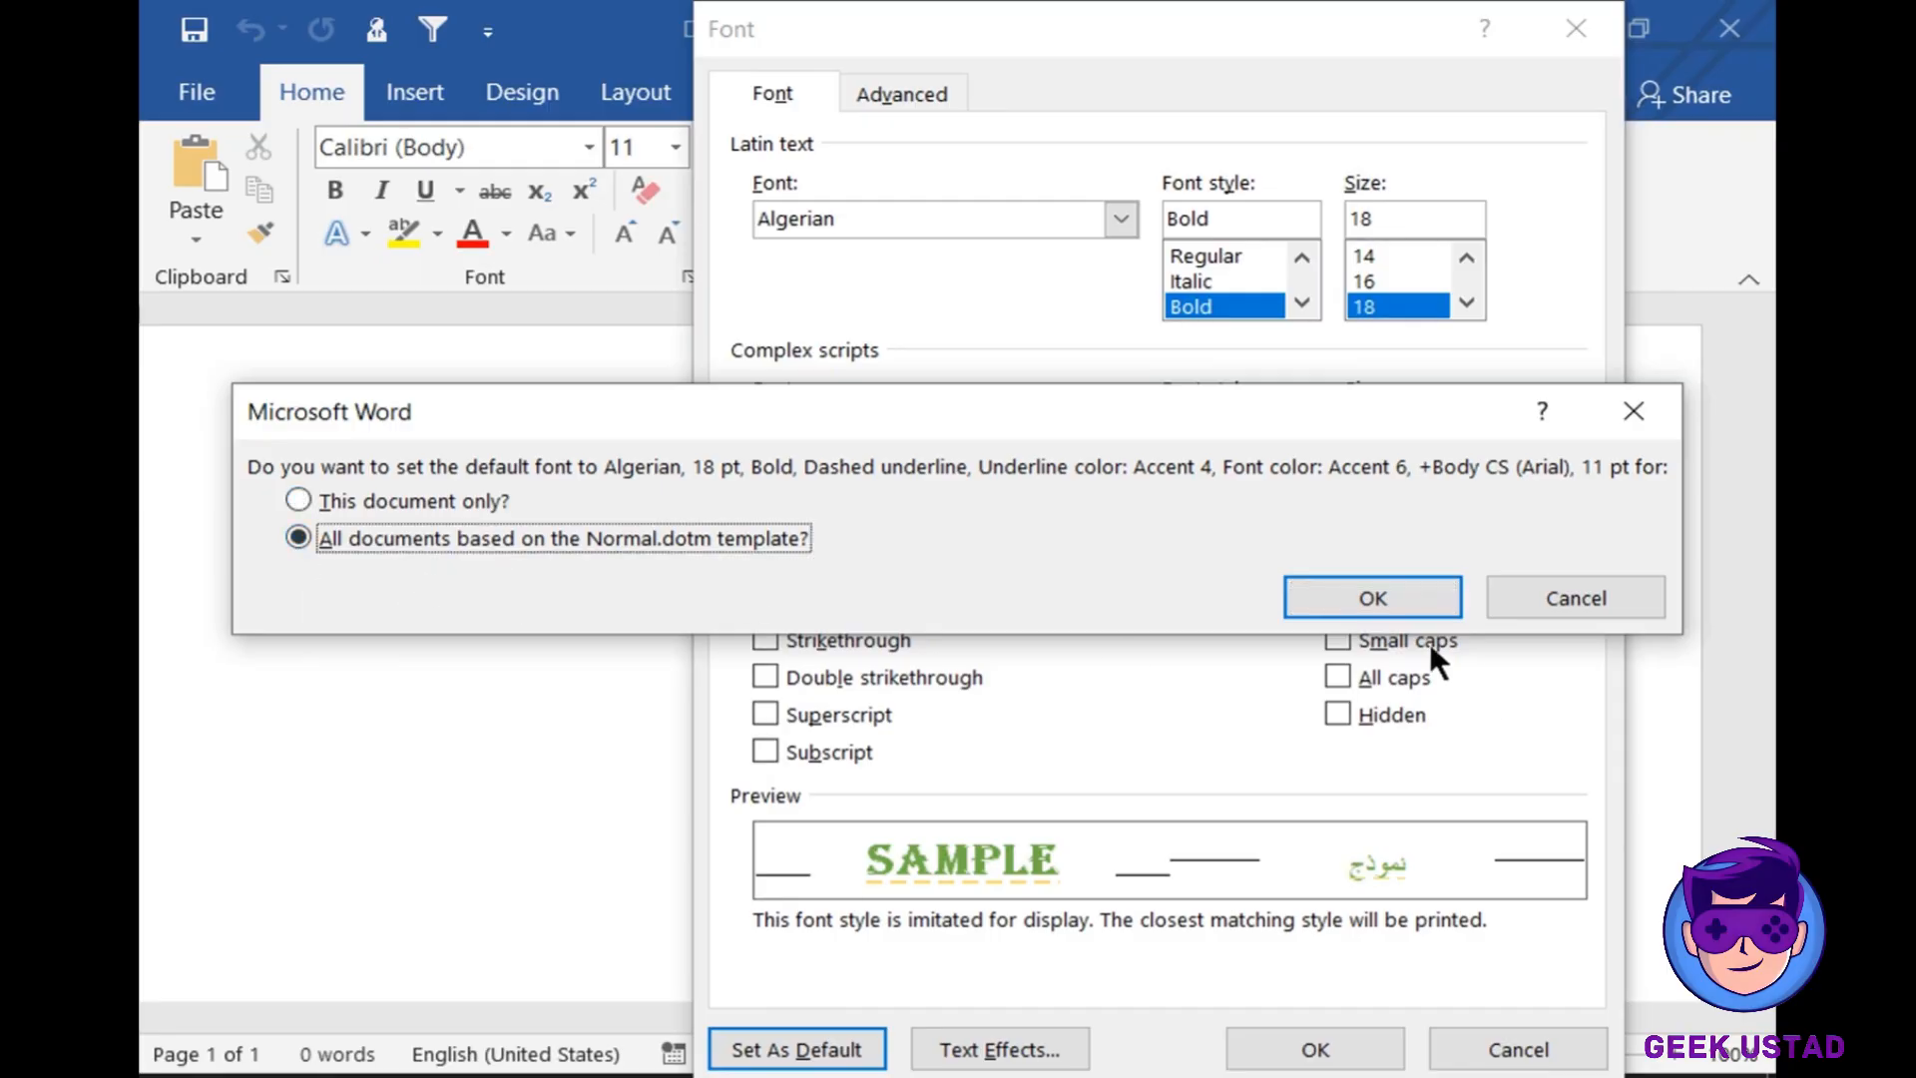
left_click(1393, 597)
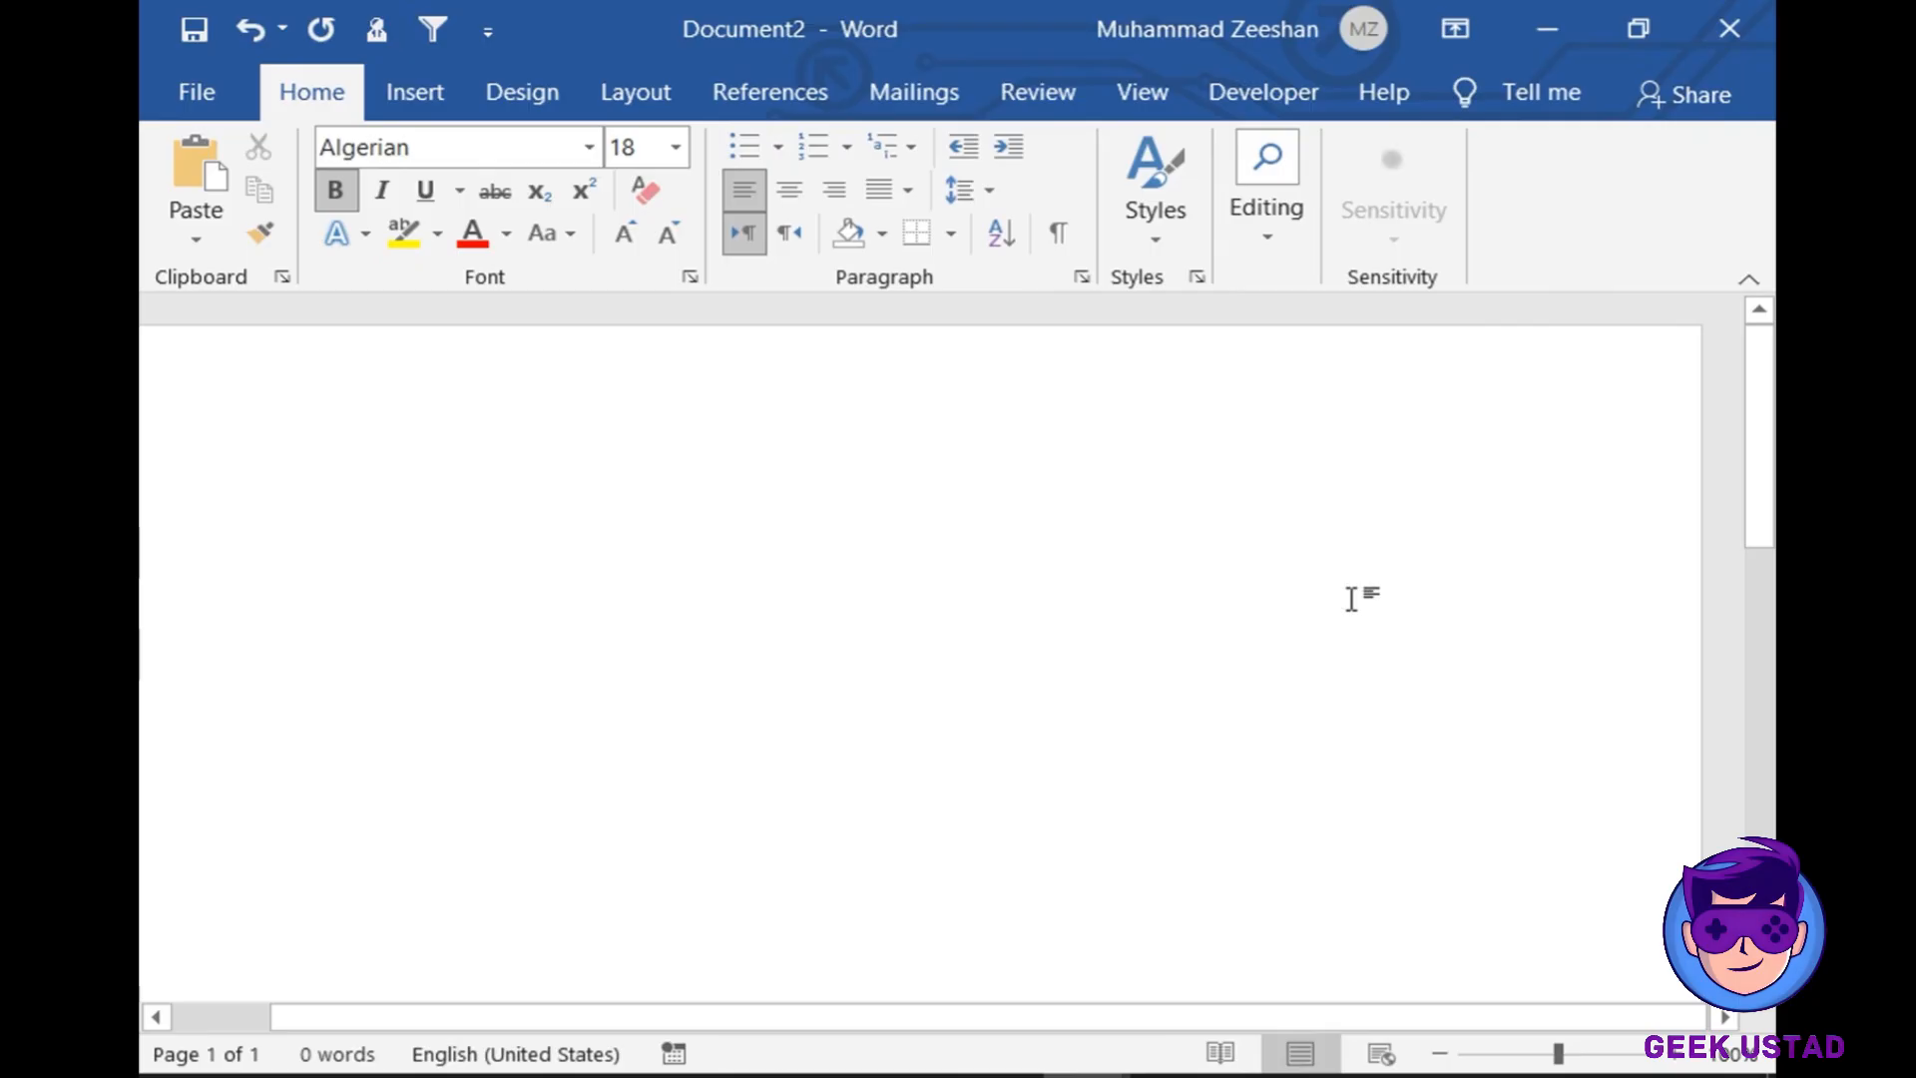
- Type COMPUTER SCIENCE, then create a new blank document
type("COM")
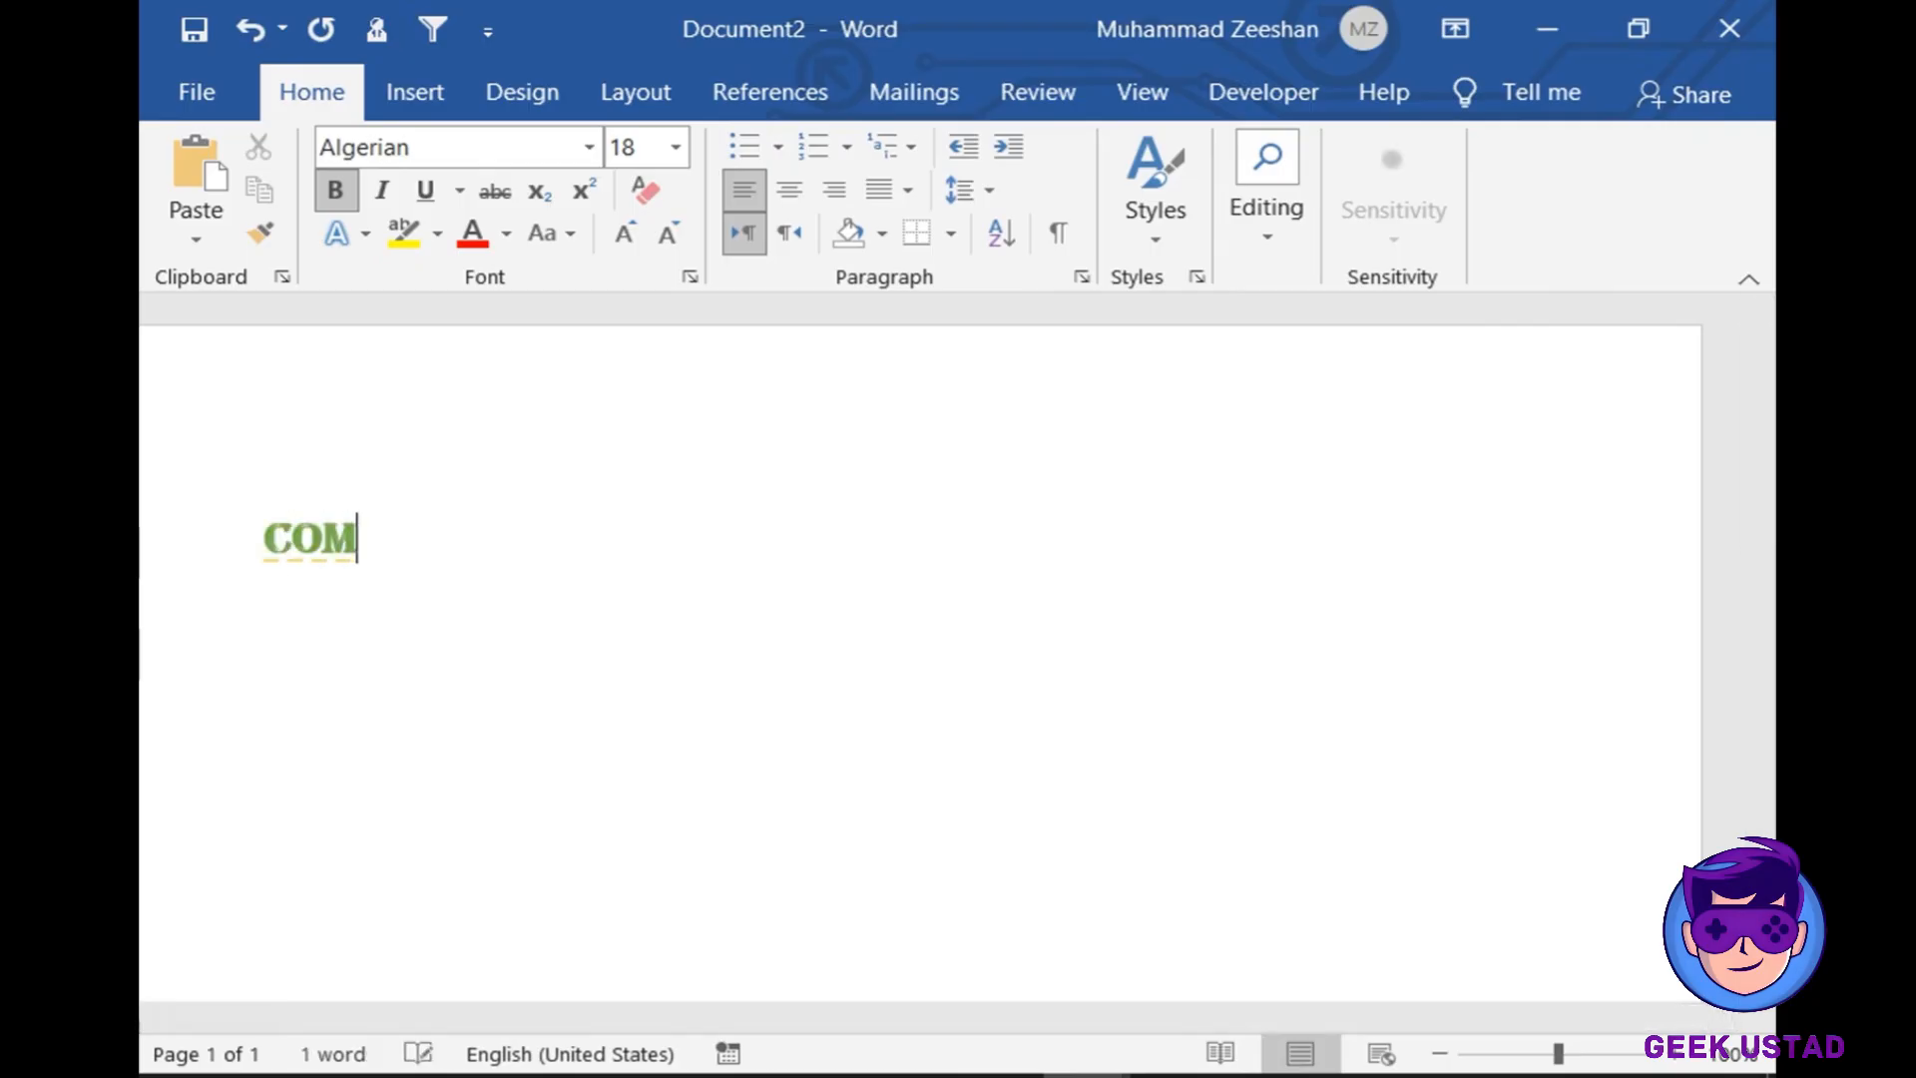
type("PUTE")
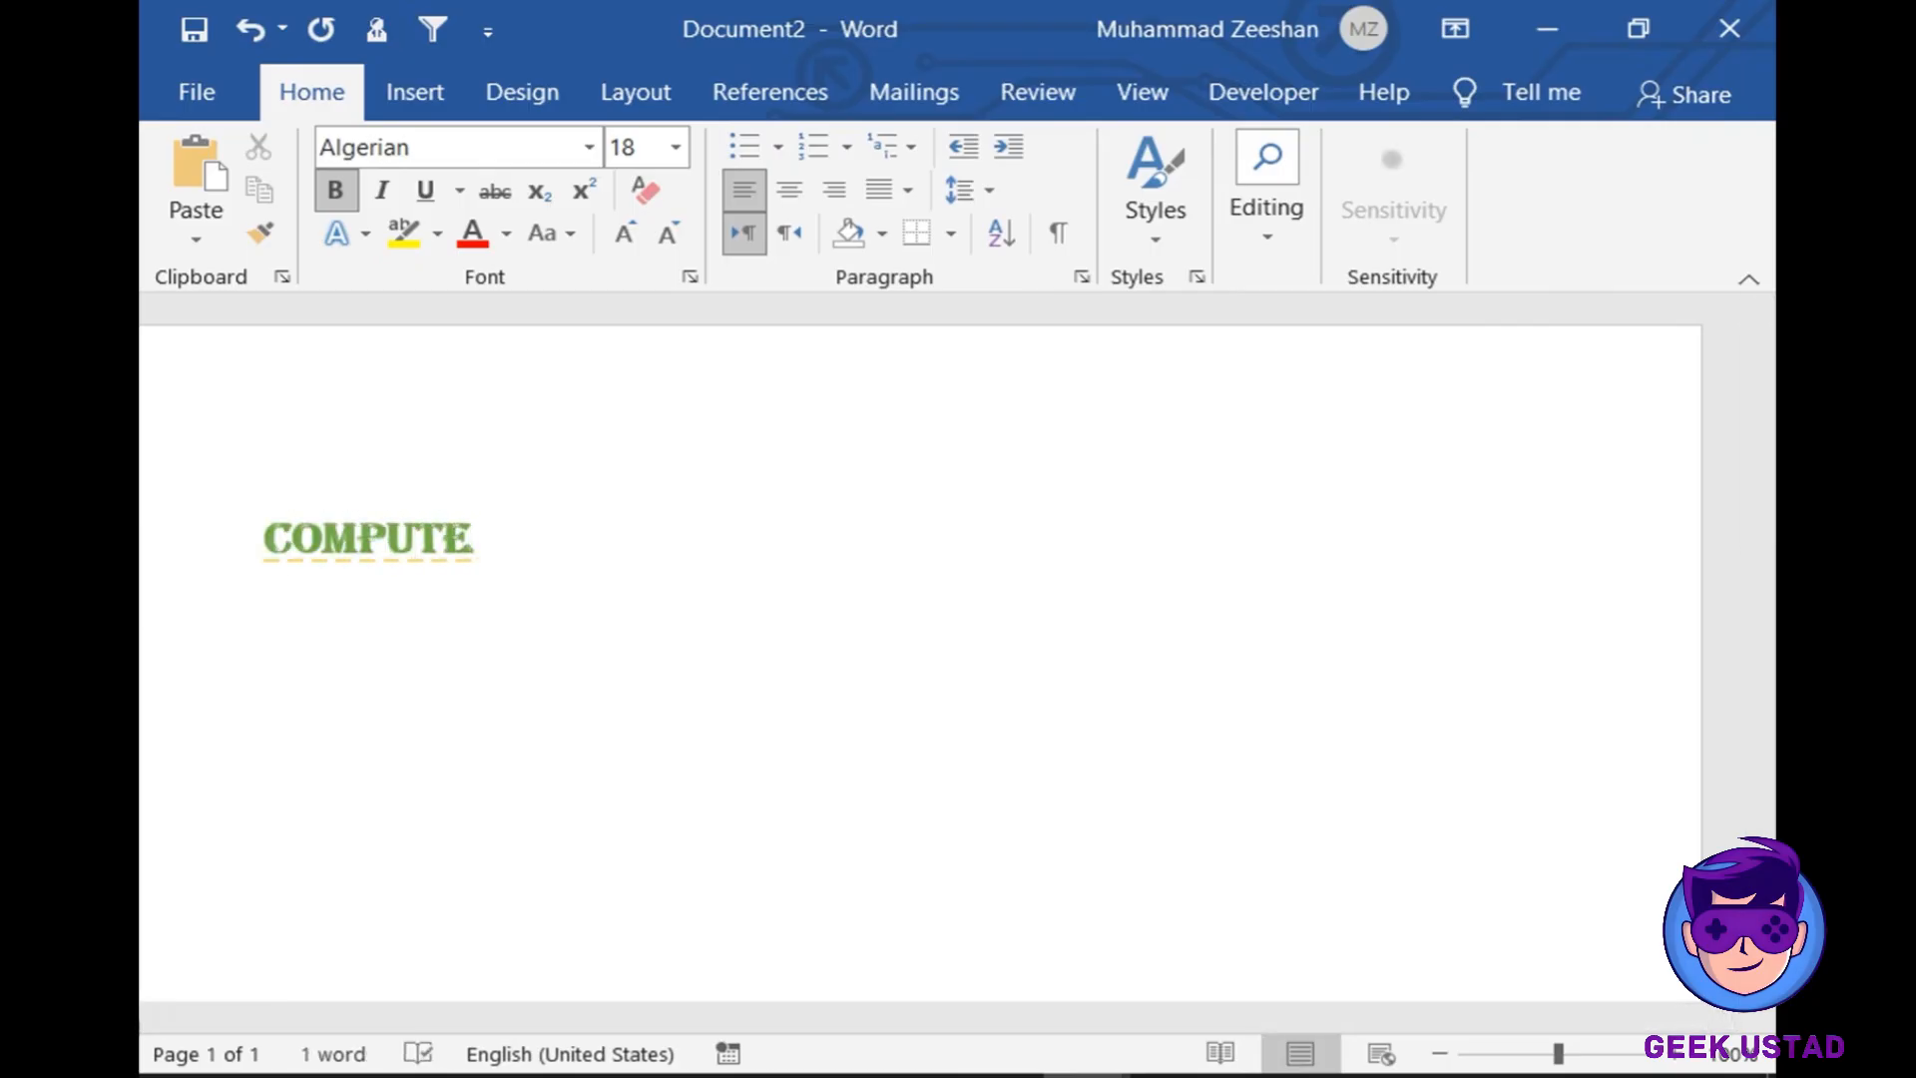
type("R SCIE")
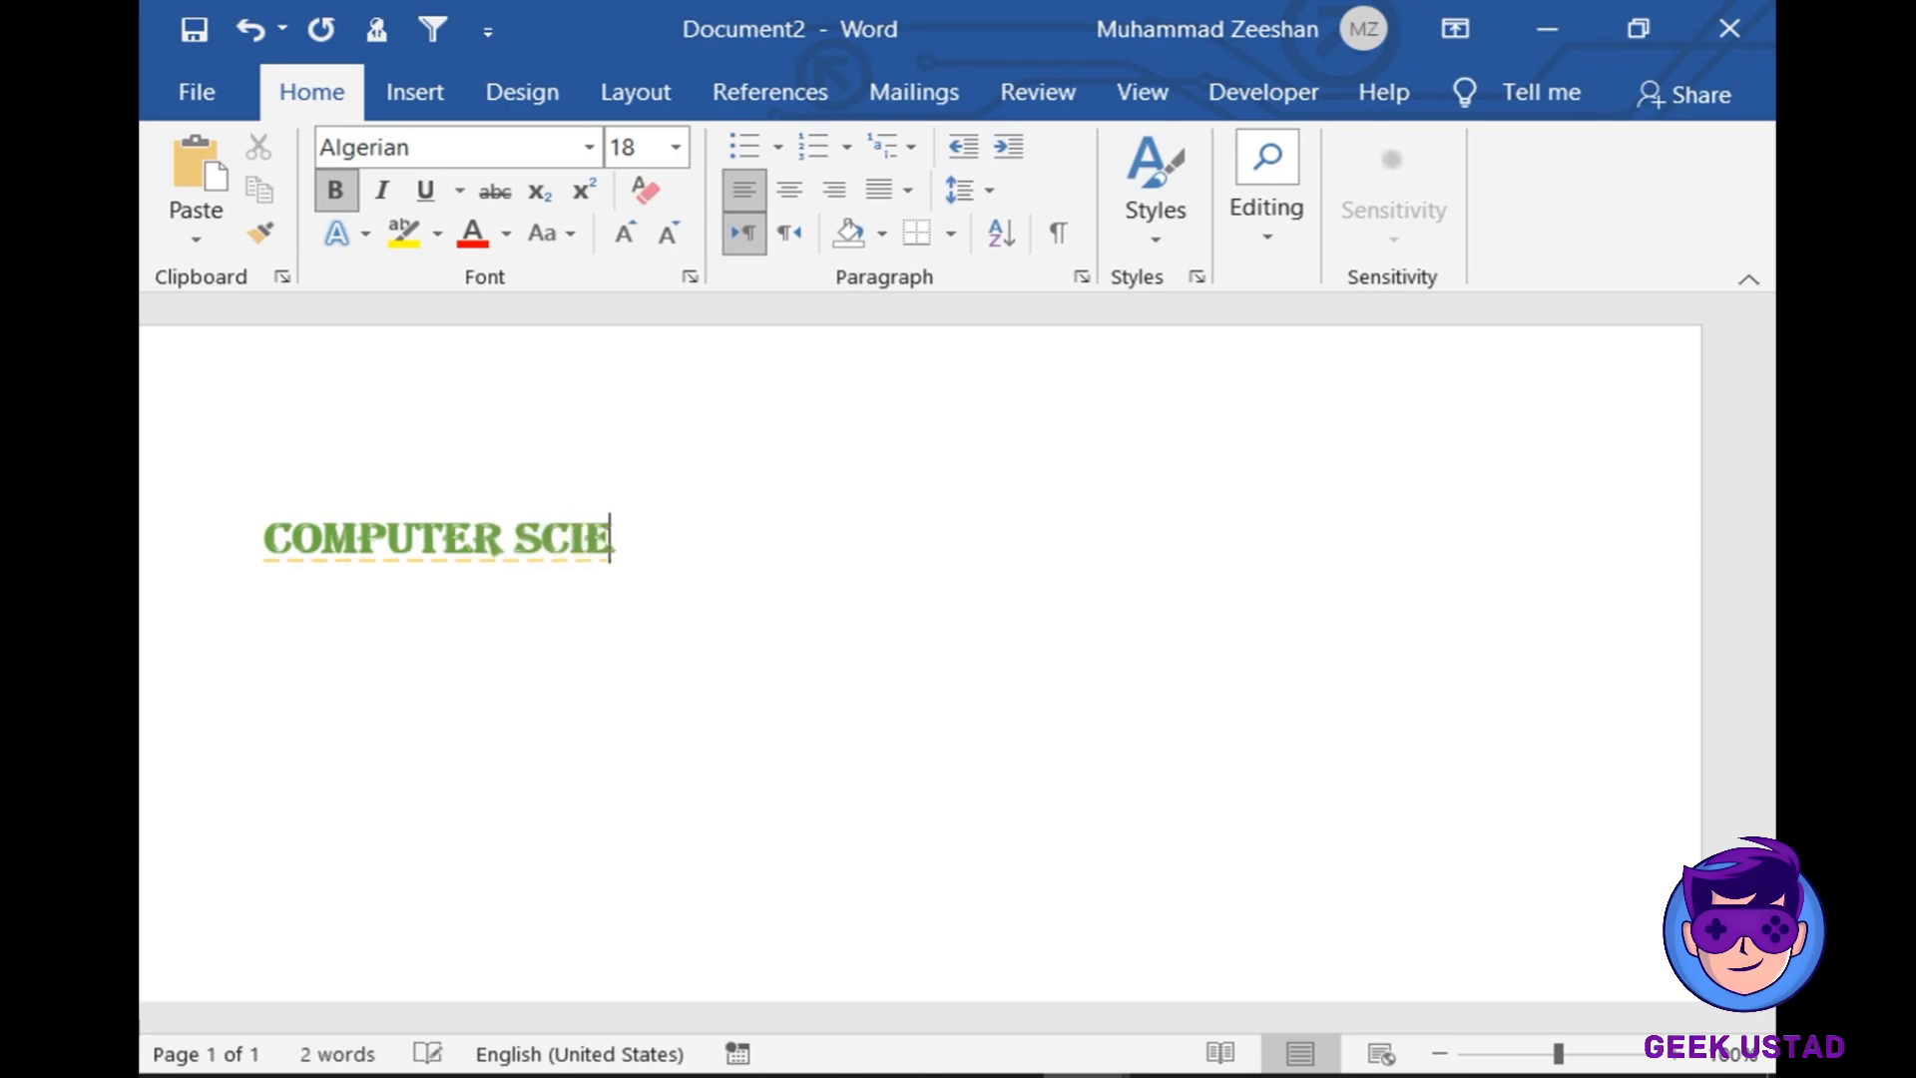
type("NCE")
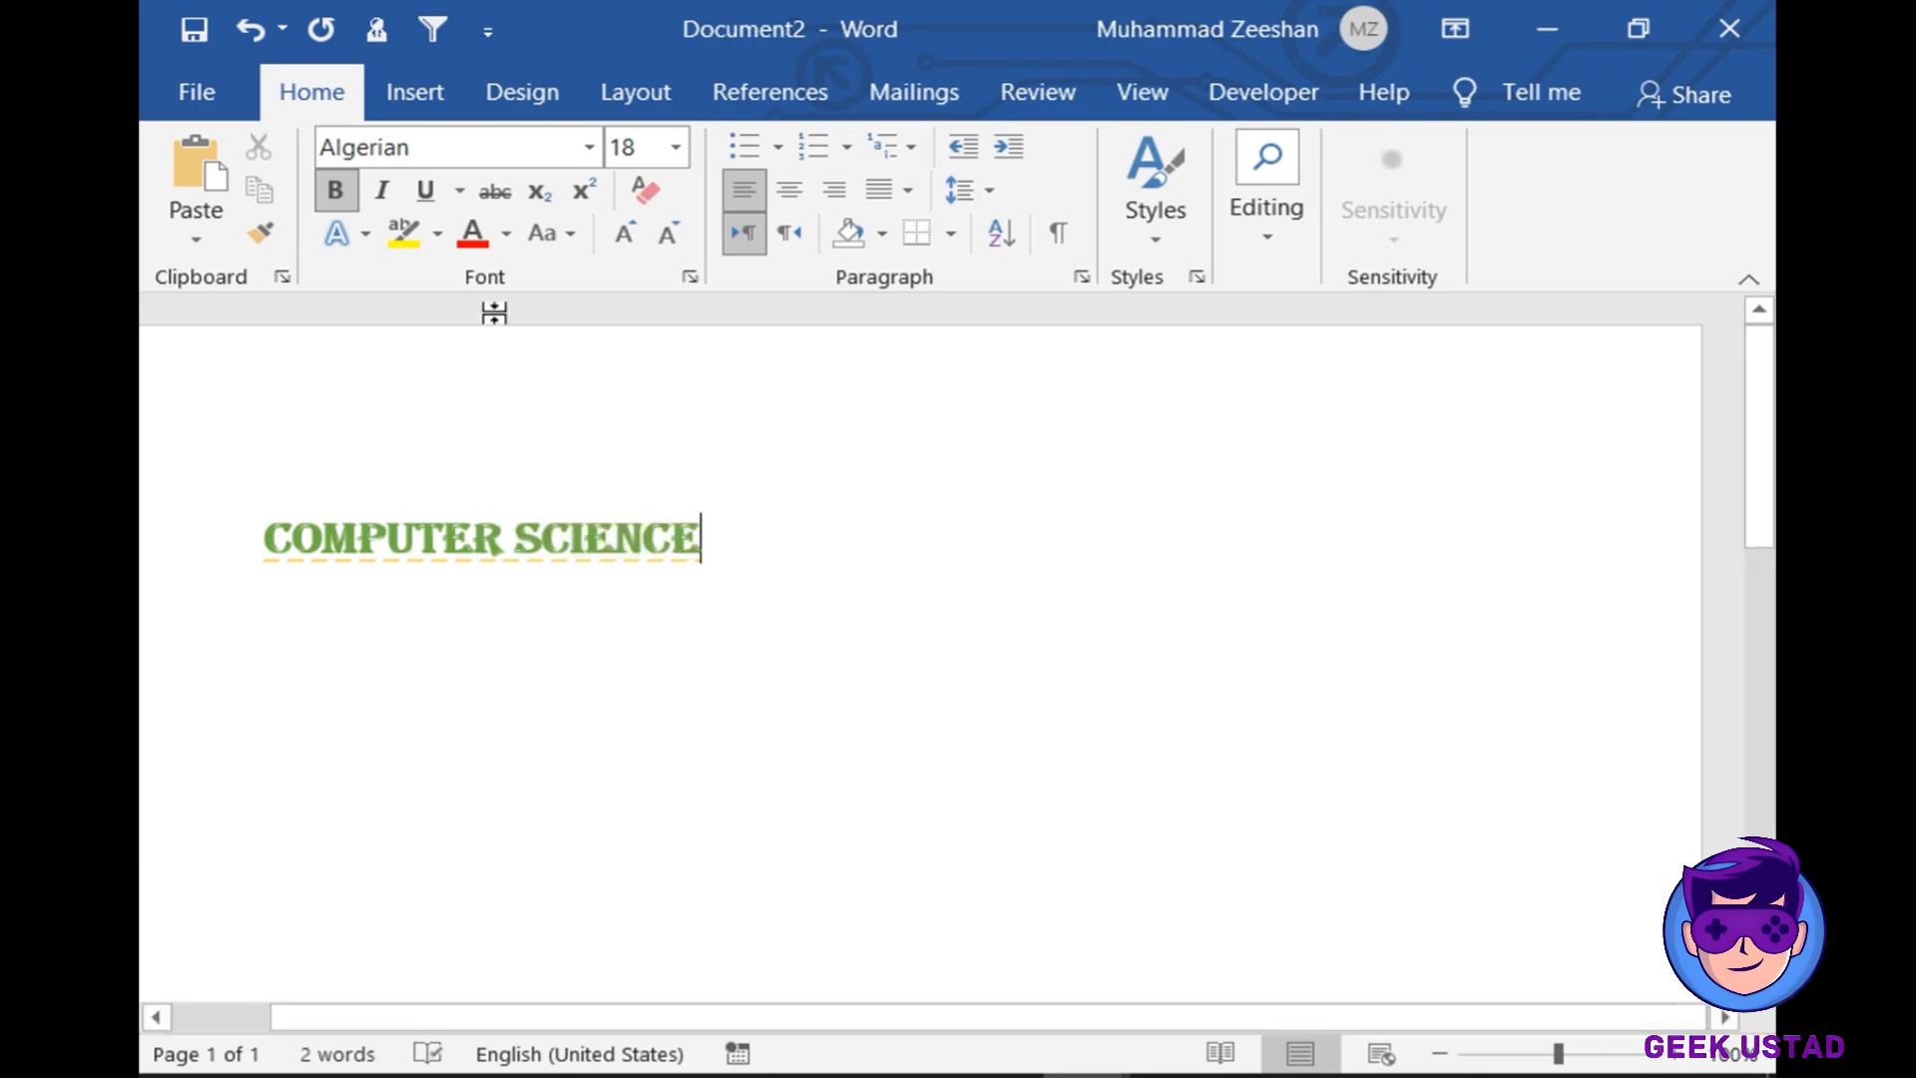
left_click(208, 96)
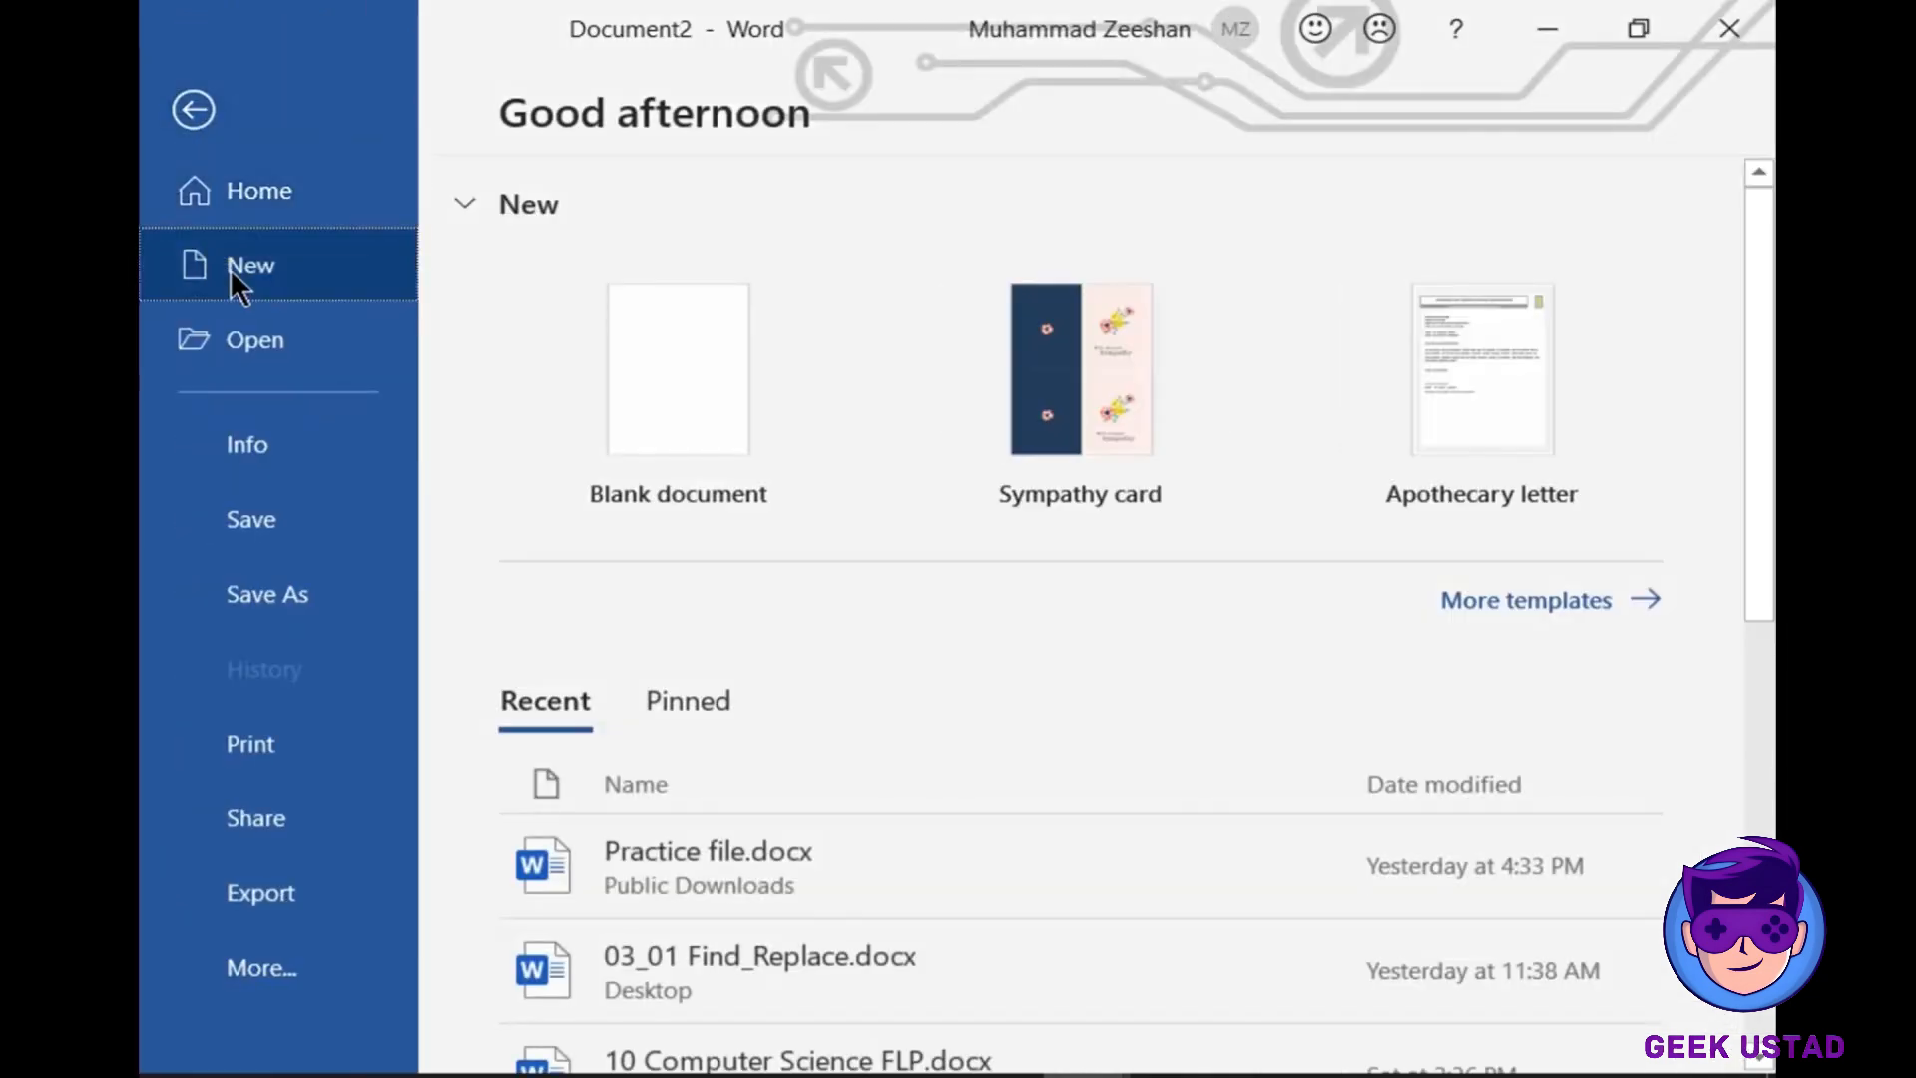
left_click(230, 267)
left_click(649, 385)
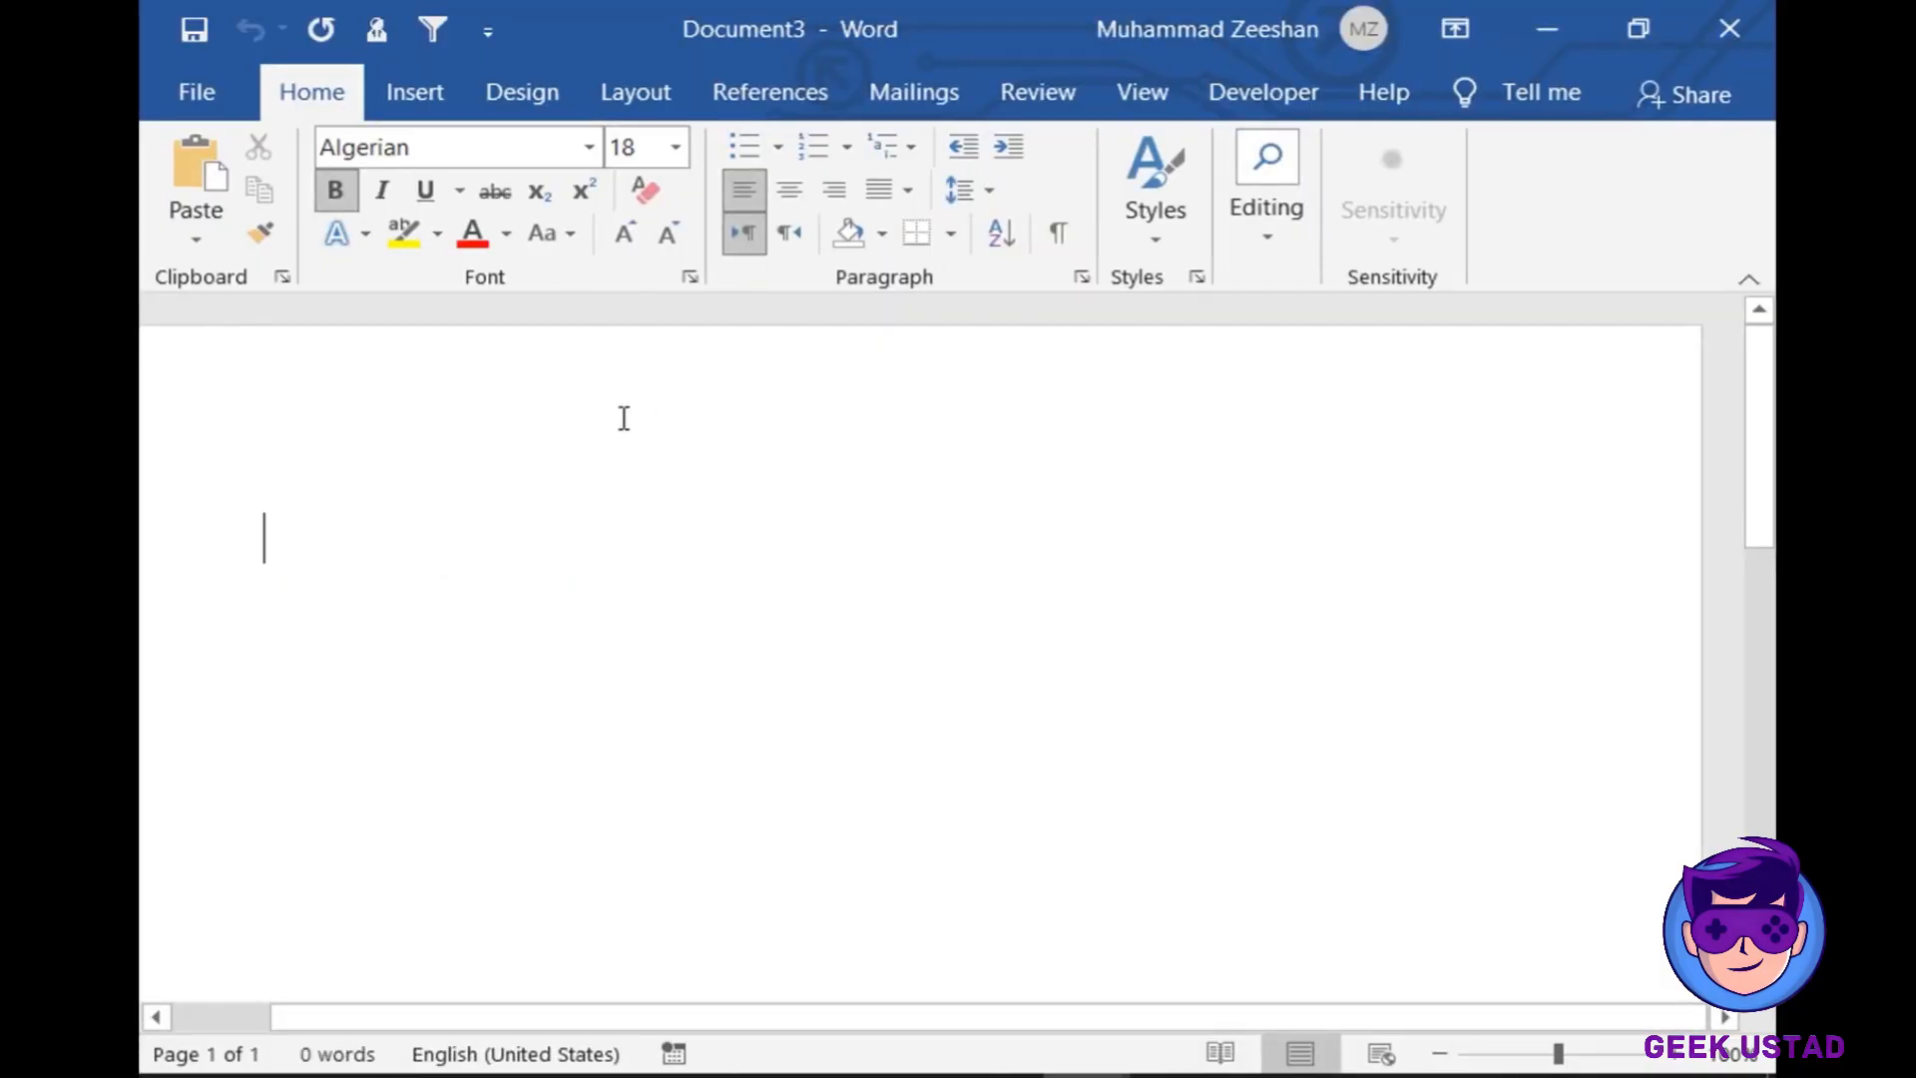
- Type COMPUTER SCIENCE in the new document, then return to the presentation's title slide
type("COMP")
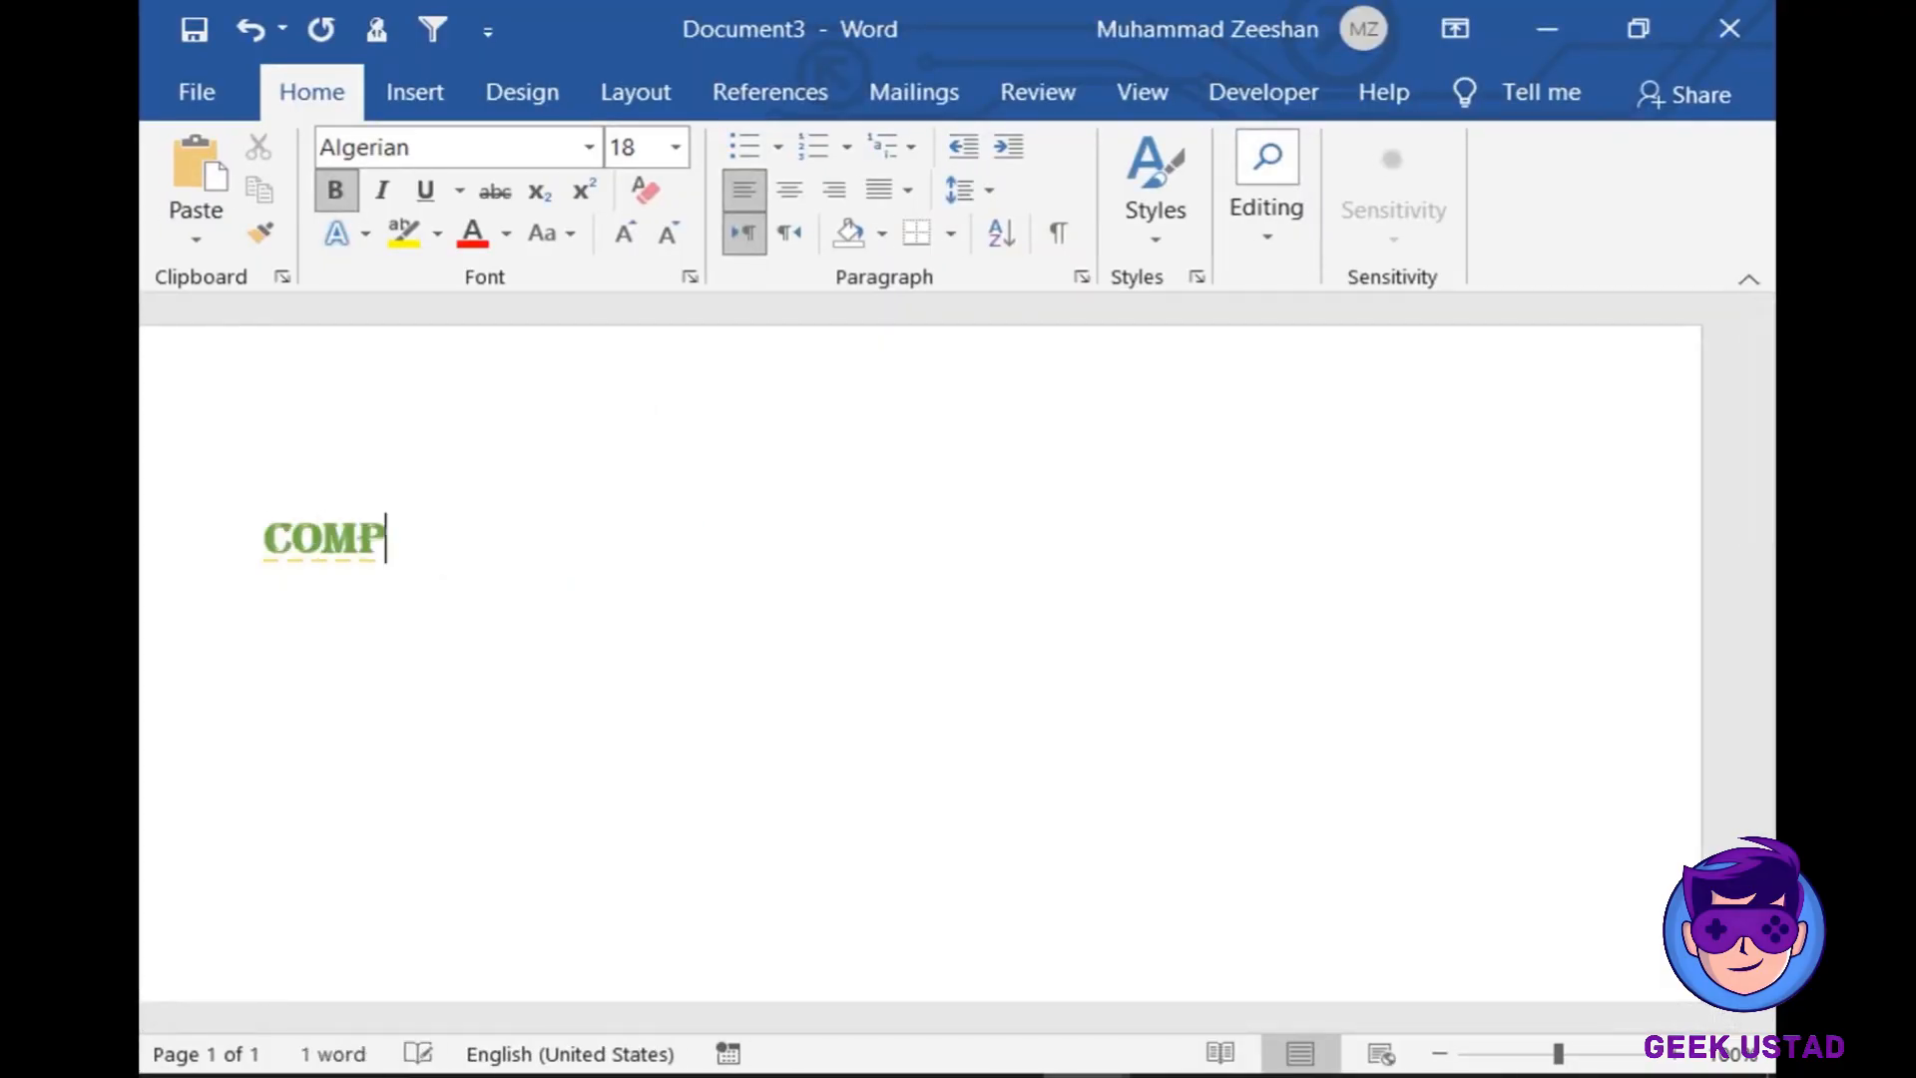
type("UTER ")
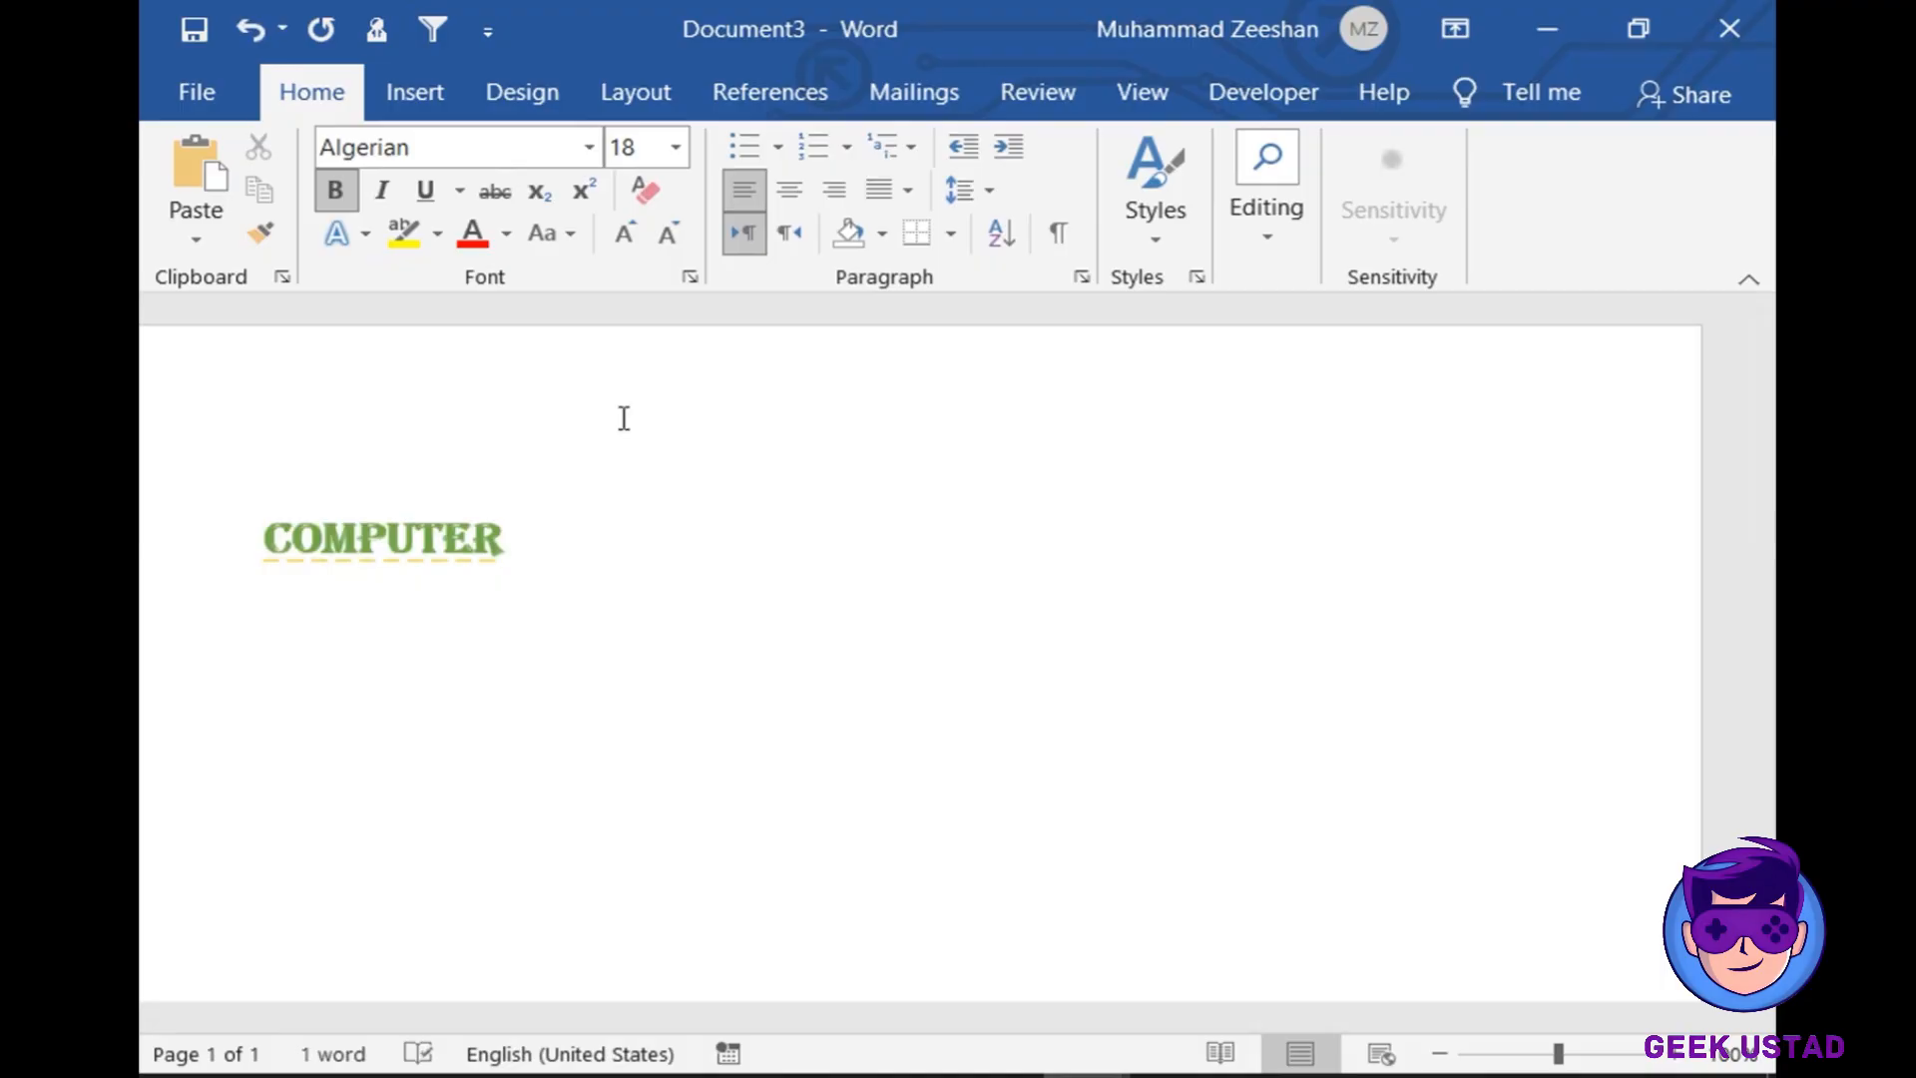
type("CIENCE")
key("BackSpace")
key("BackSpace")
key("BackSpace")
key("BackSpace")
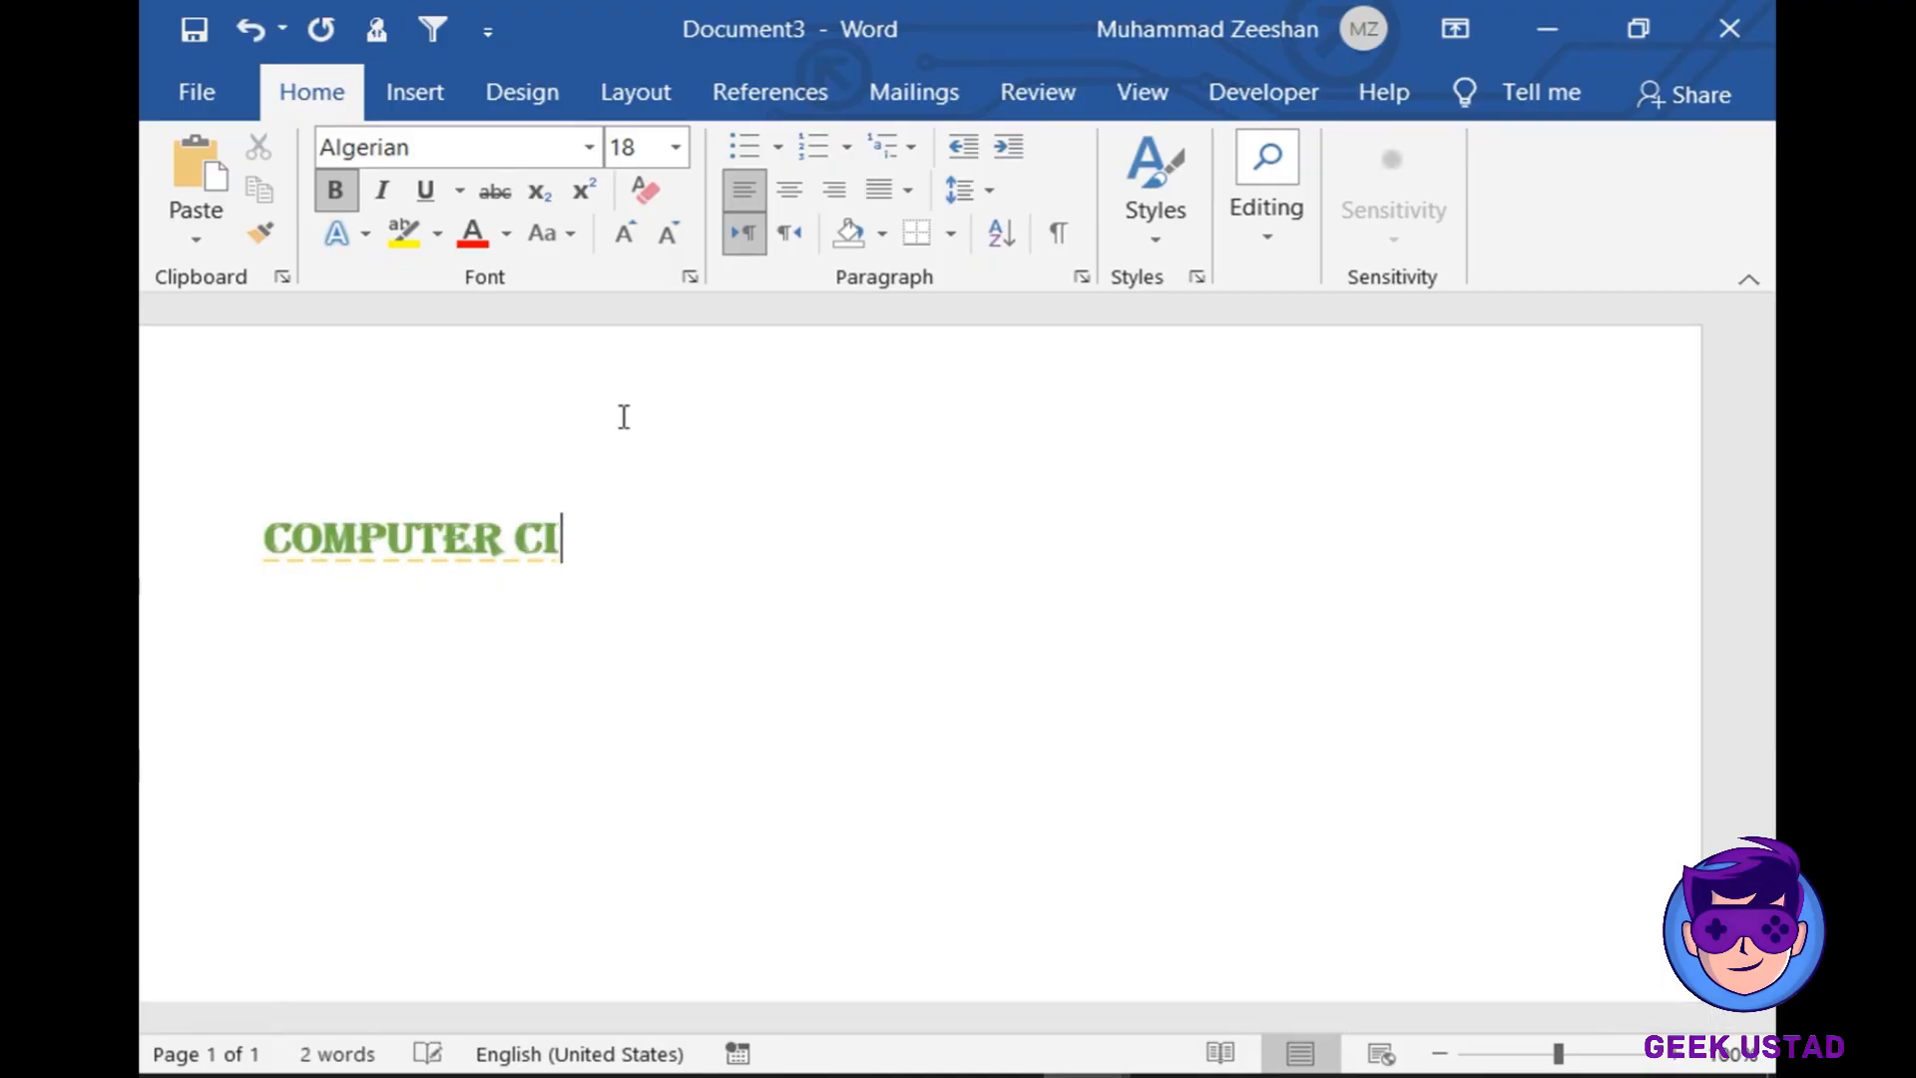
key("BackSpace")
key("BackSpace")
type("SC")
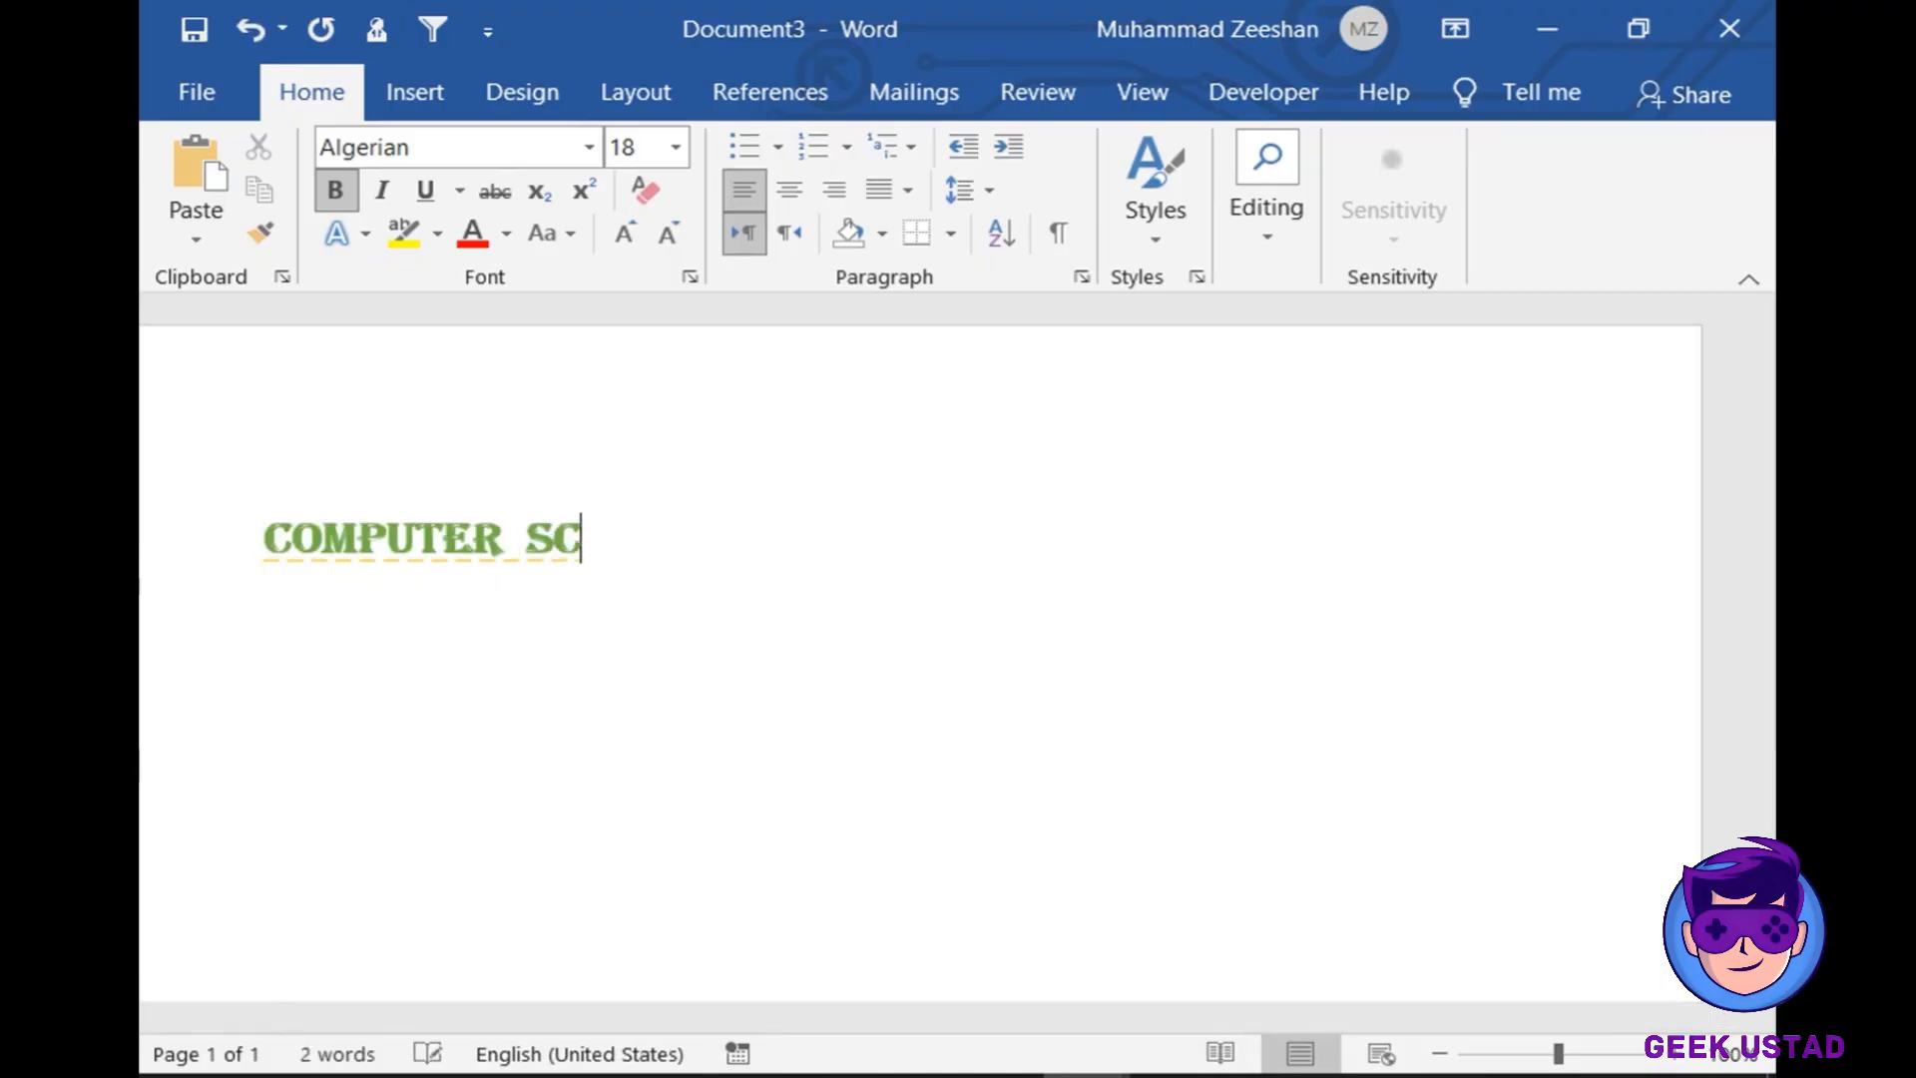
type("IENCE")
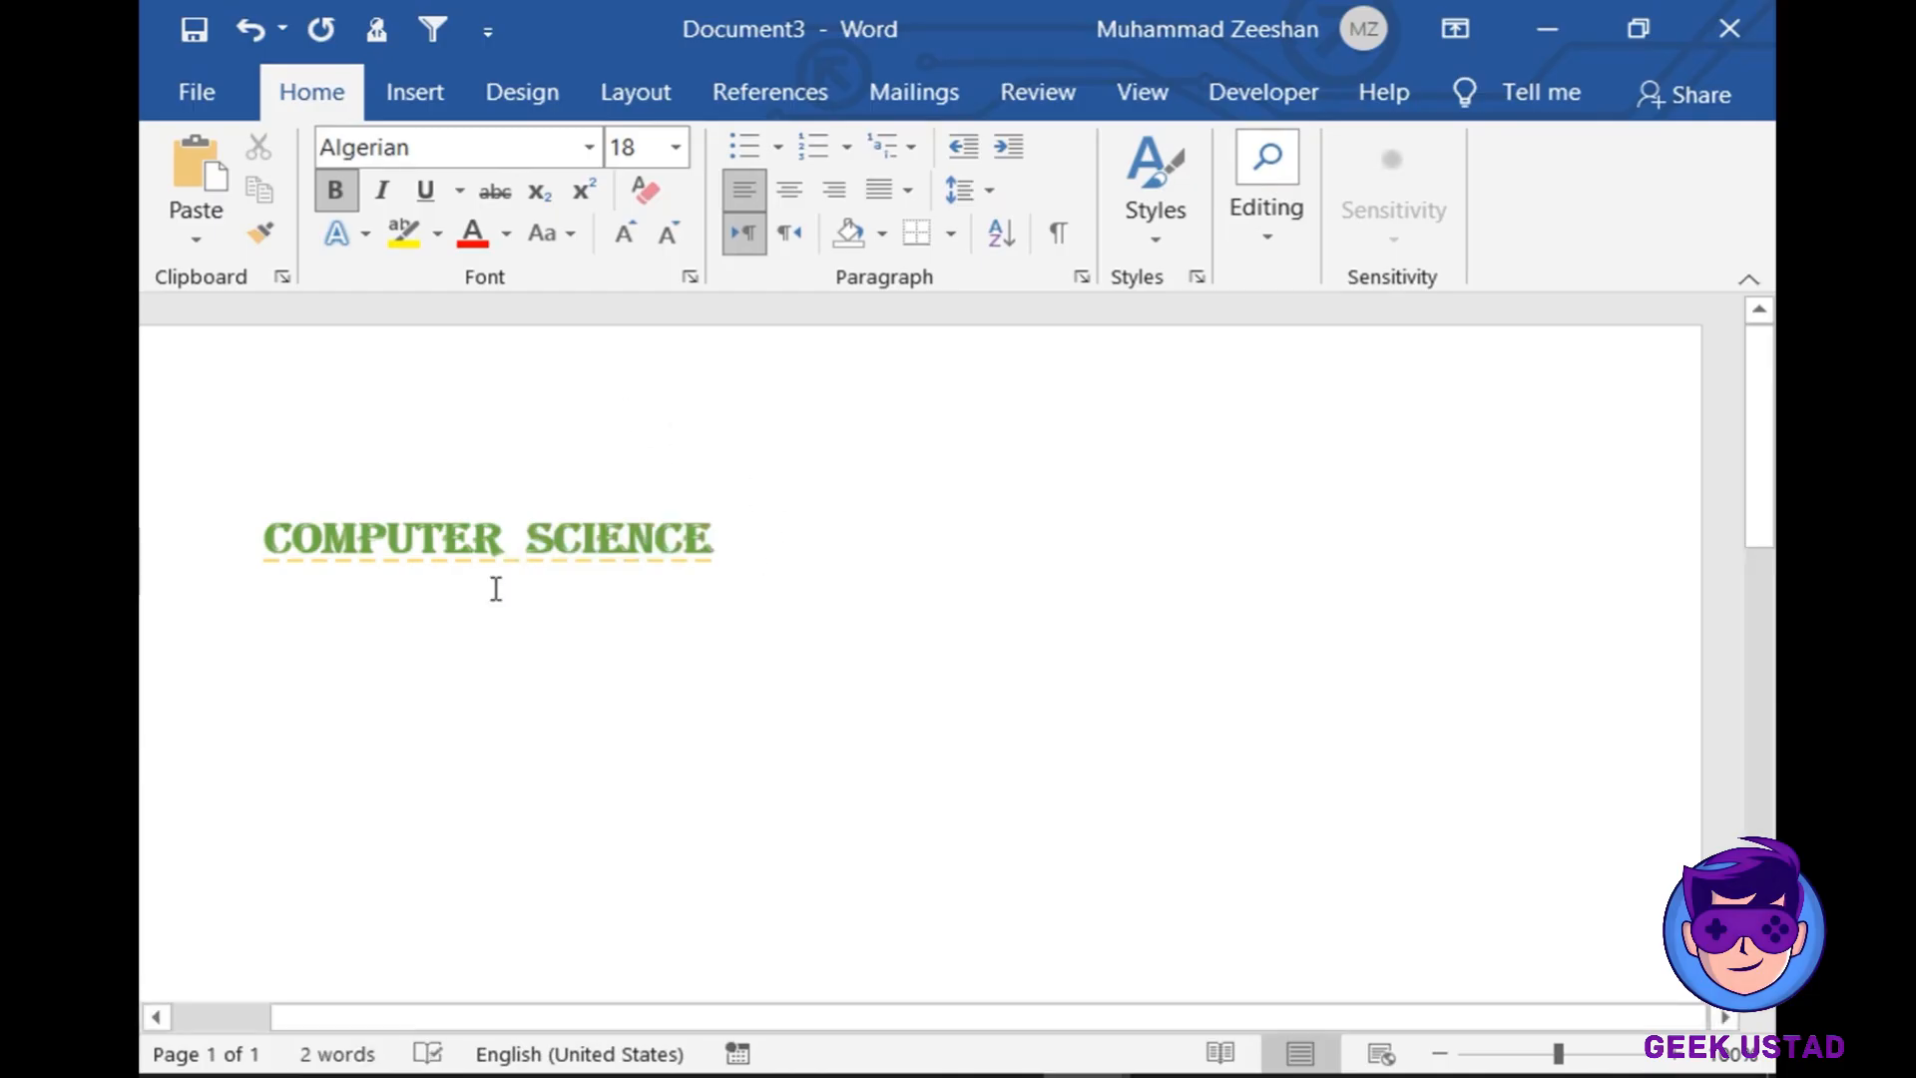
left_click_drag(261, 538, 758, 548)
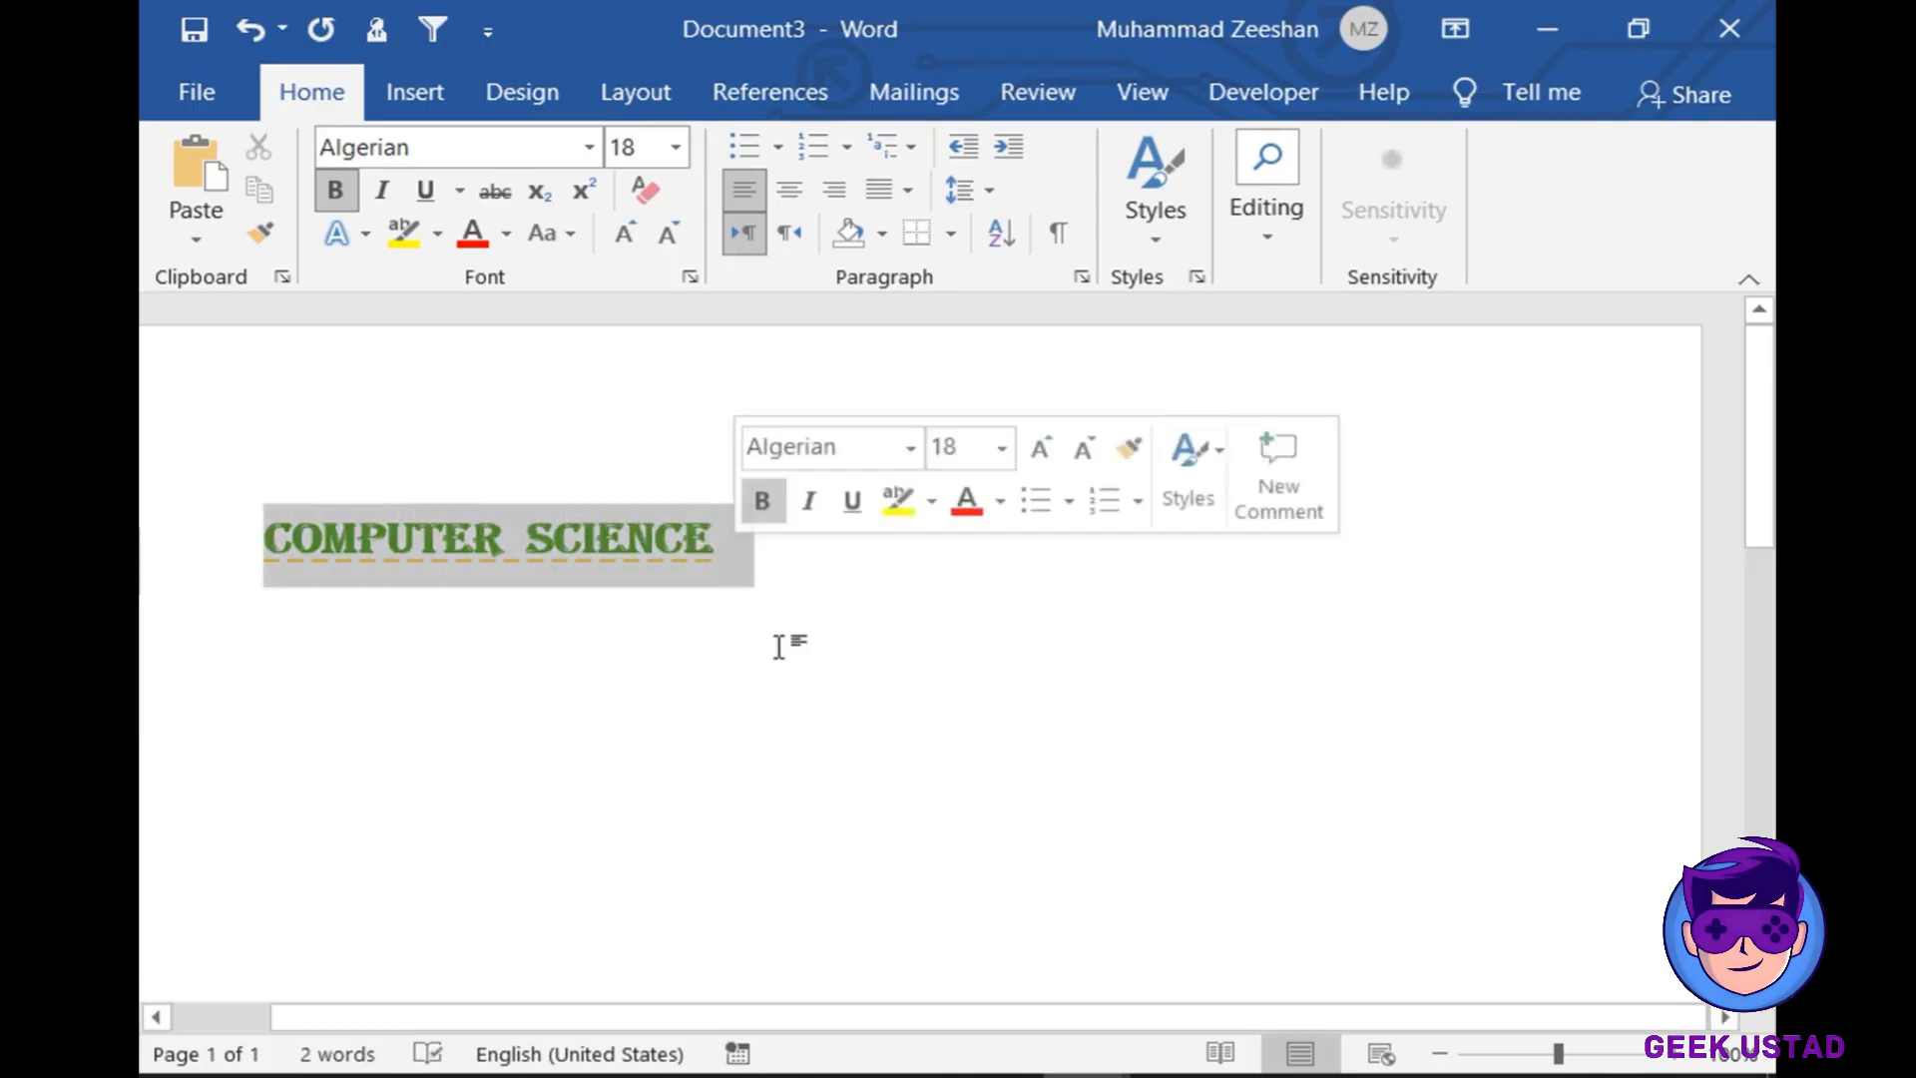
left_click(778, 647)
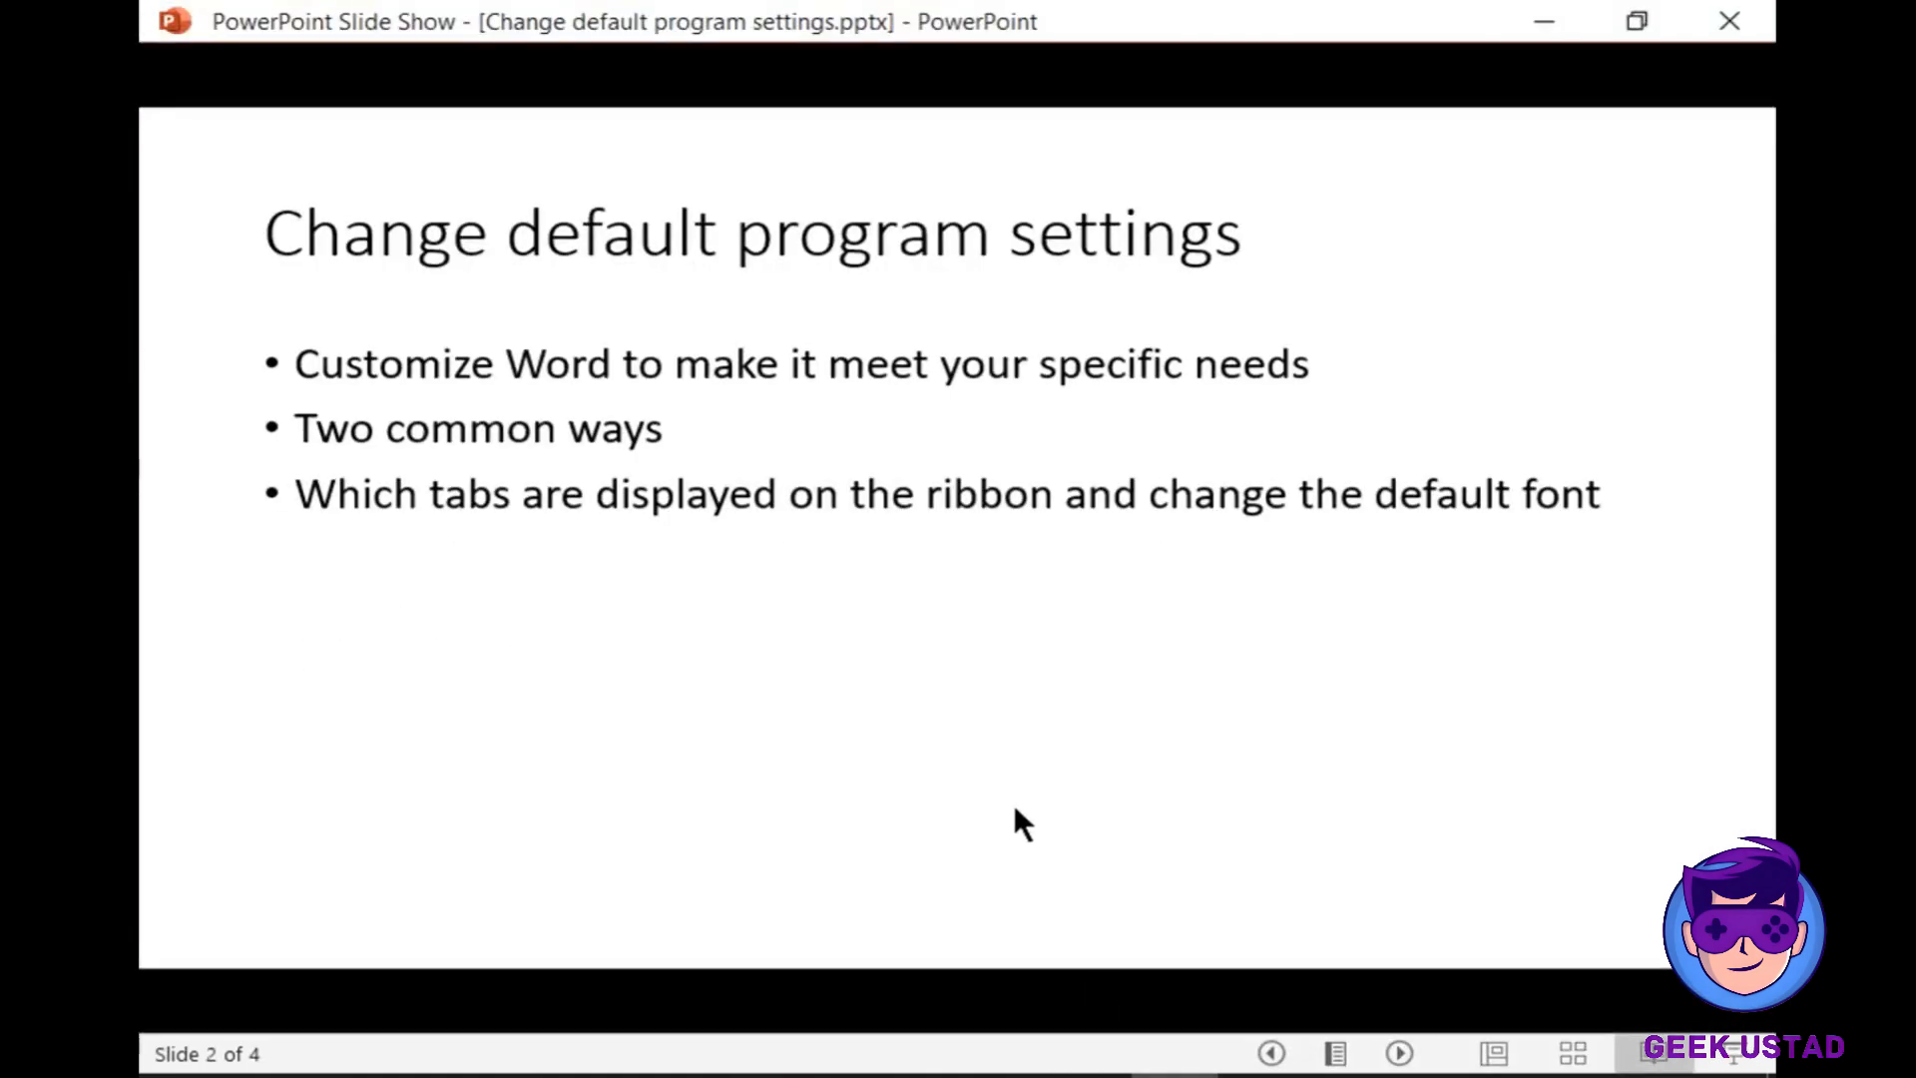
key("Left")
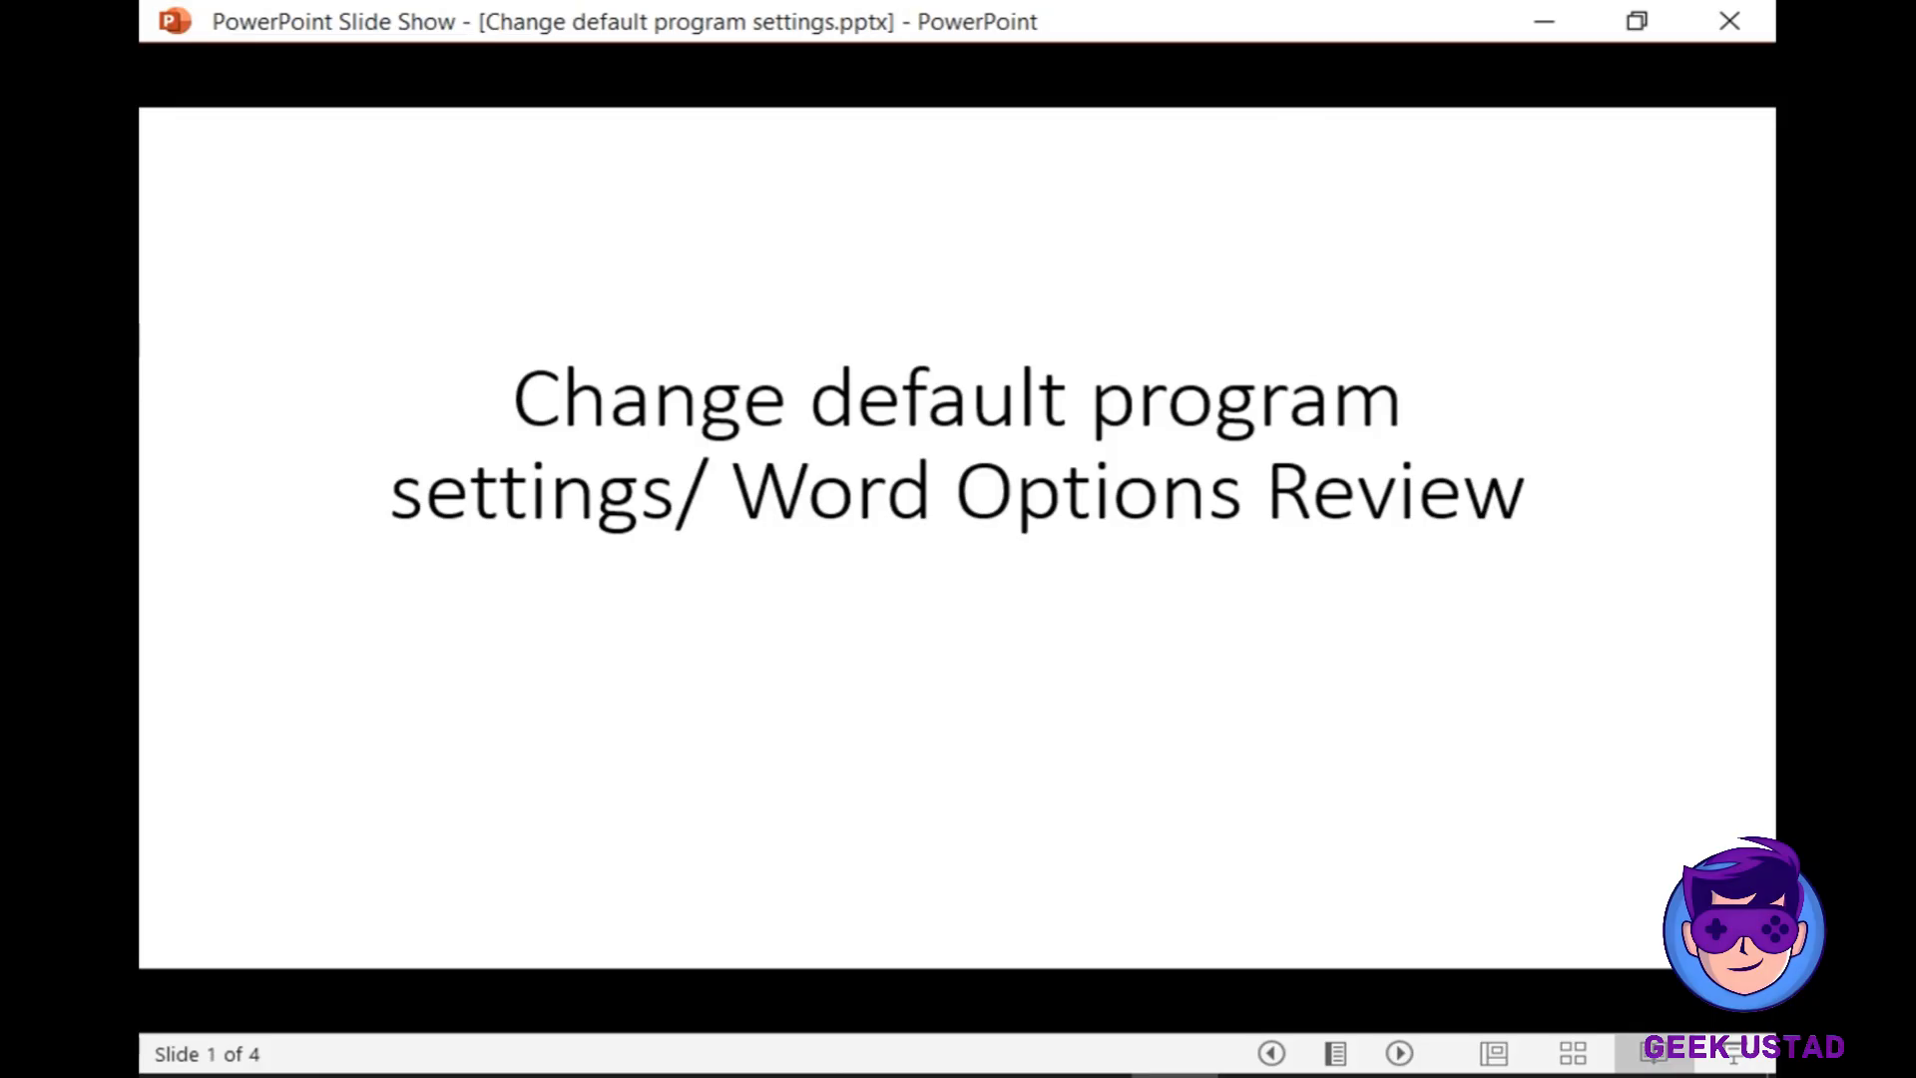